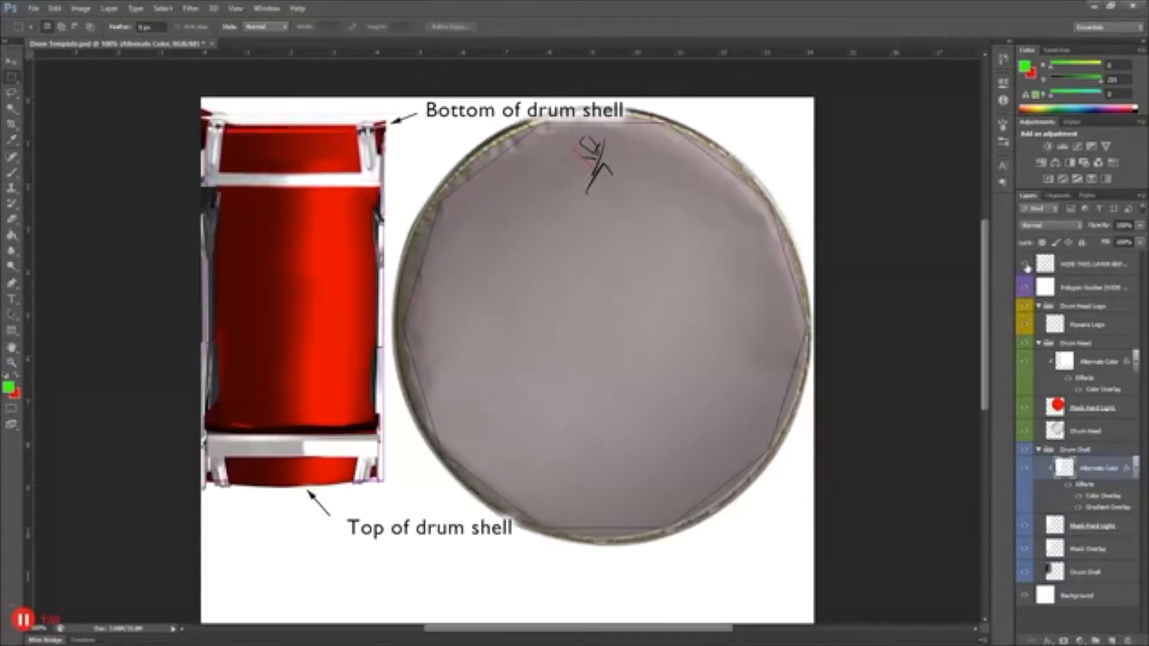
Step: Preview the drum template without the HIDE THIS LAYER labels and the Polygon Guides layer
{"action": "left_click", "coordinate": [1028, 268]}
{"action": "left_click", "coordinate": [1027, 267]}
{"action": "left_click", "coordinate": [1026, 290]}
{"action": "left_click", "coordinate": [1026, 291]}
{"action": "left_click", "coordinate": [1024, 267]}
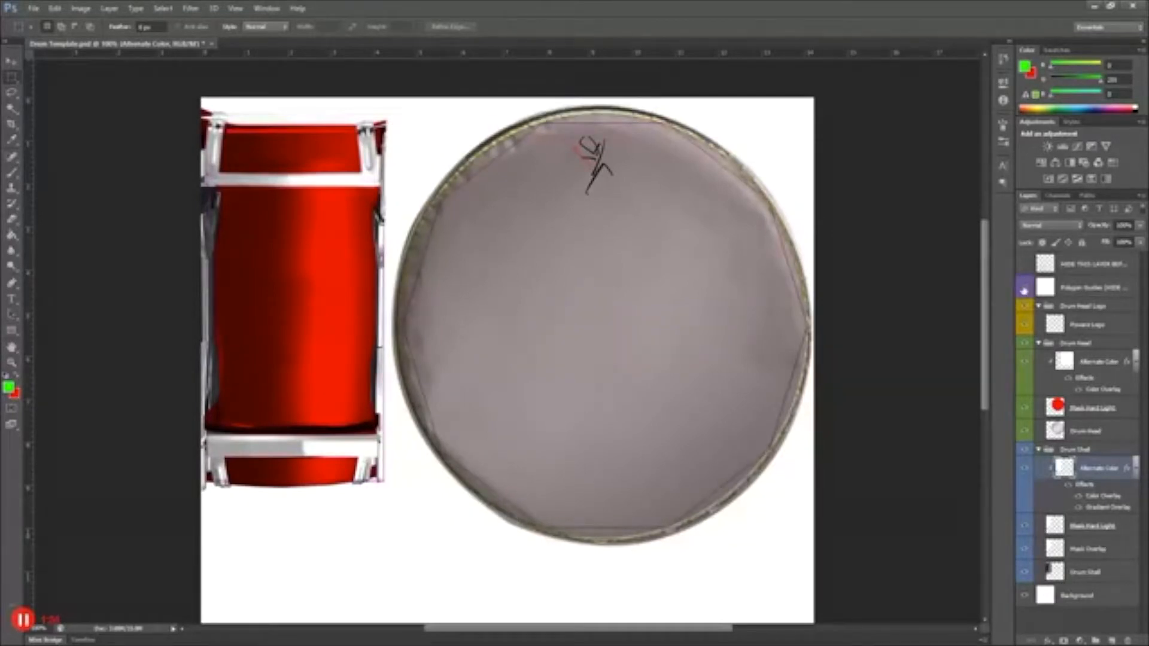
{"action": "left_click", "coordinate": [1025, 268]}
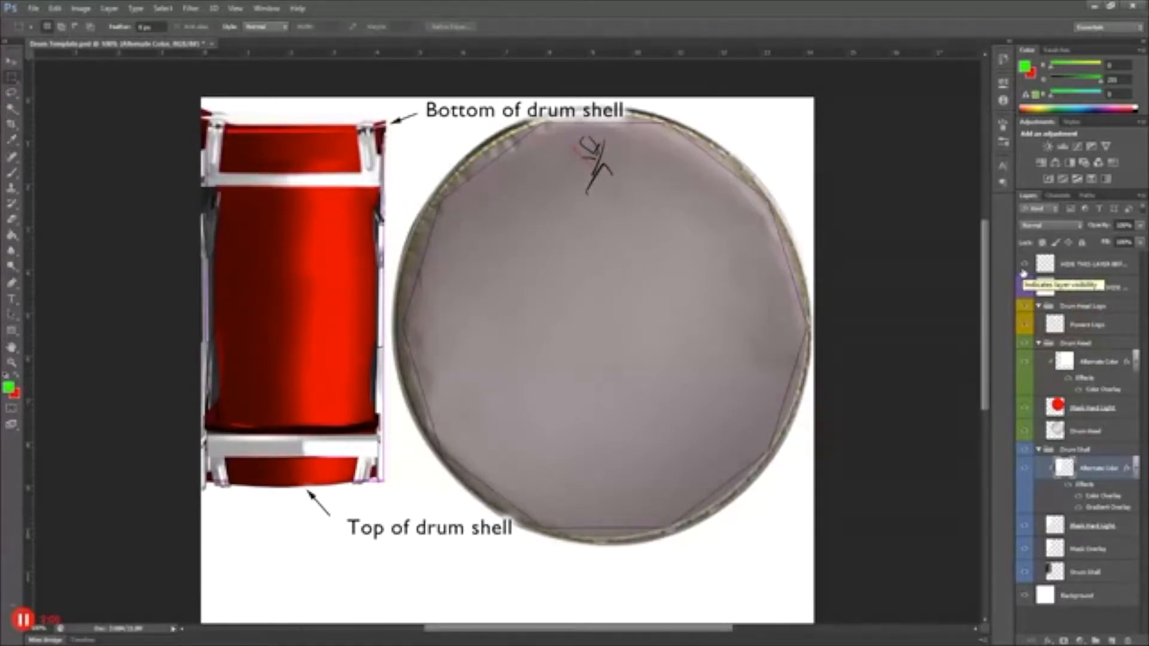
Step: Enlarge the Pyware Logo layer with Free Transform and centre it so the logo nearly fills the round drum head
{"action": "left_click", "coordinate": [1088, 324]}
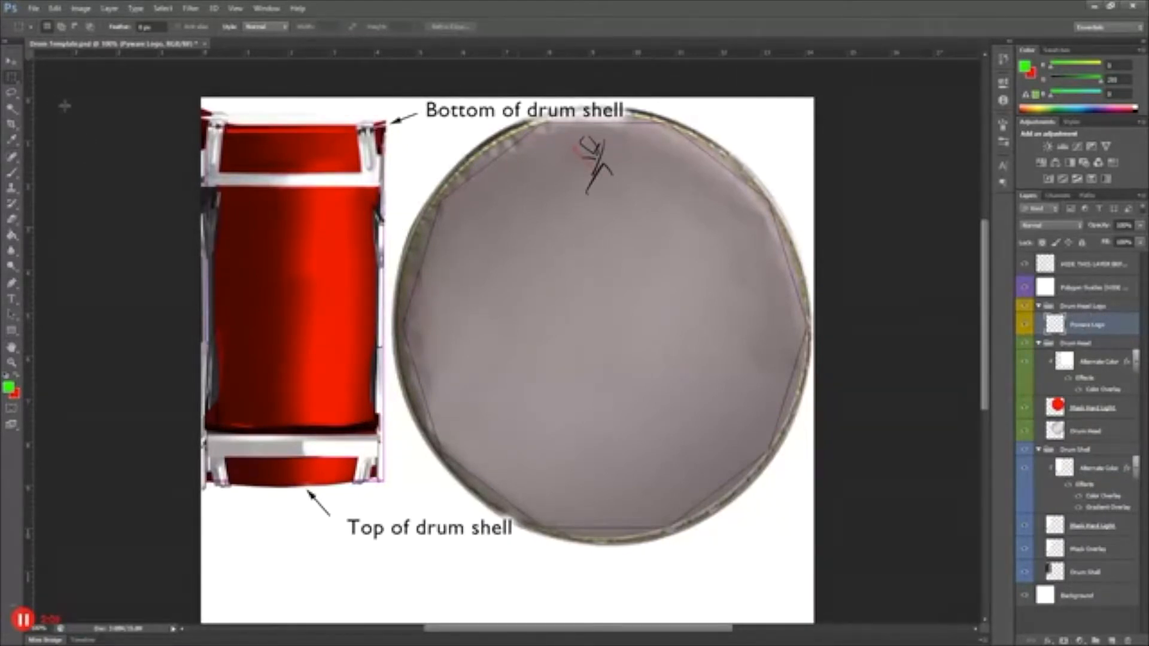
{"action": "key", "text": "ctrl+t"}
{"action": "left_click_drag", "start_coordinate": [622, 196], "coordinate": [808, 477]}
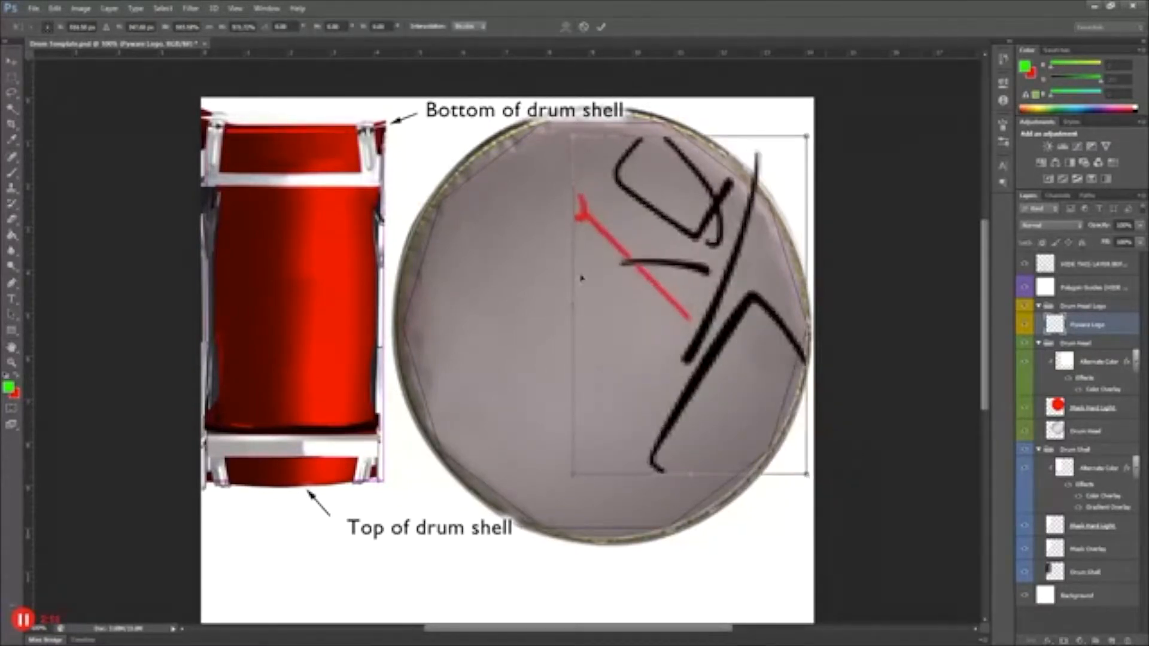
{"action": "left_click_drag", "start_coordinate": [722, 349], "coordinate": [639, 372]}
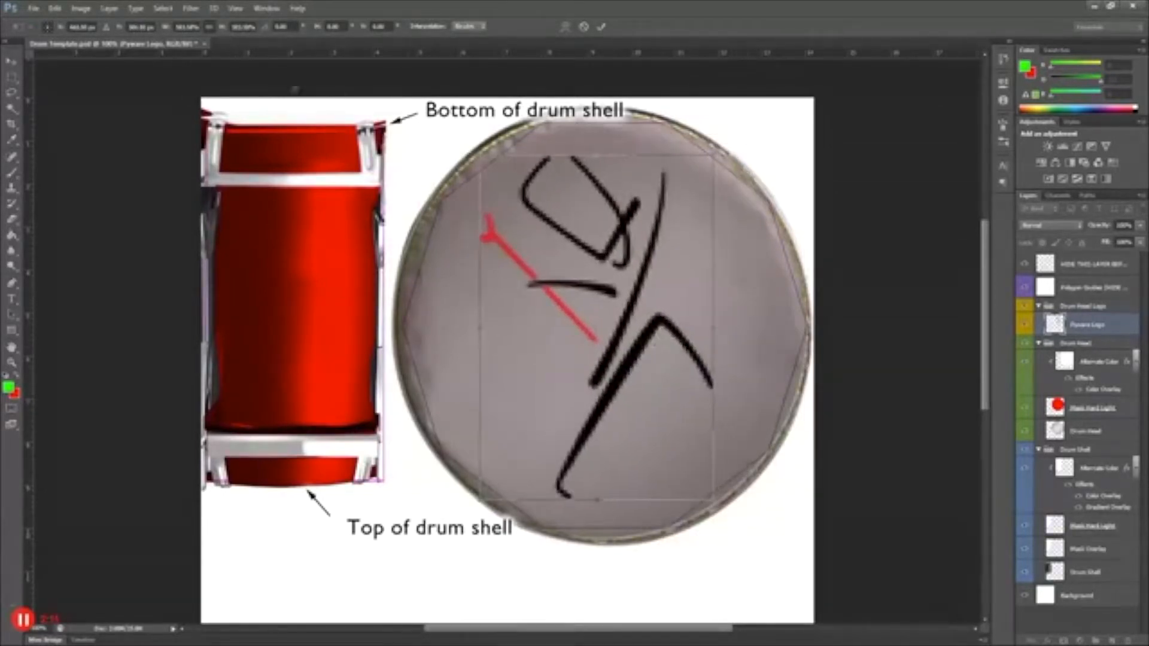
{"action": "left_click", "coordinate": [601, 27]}
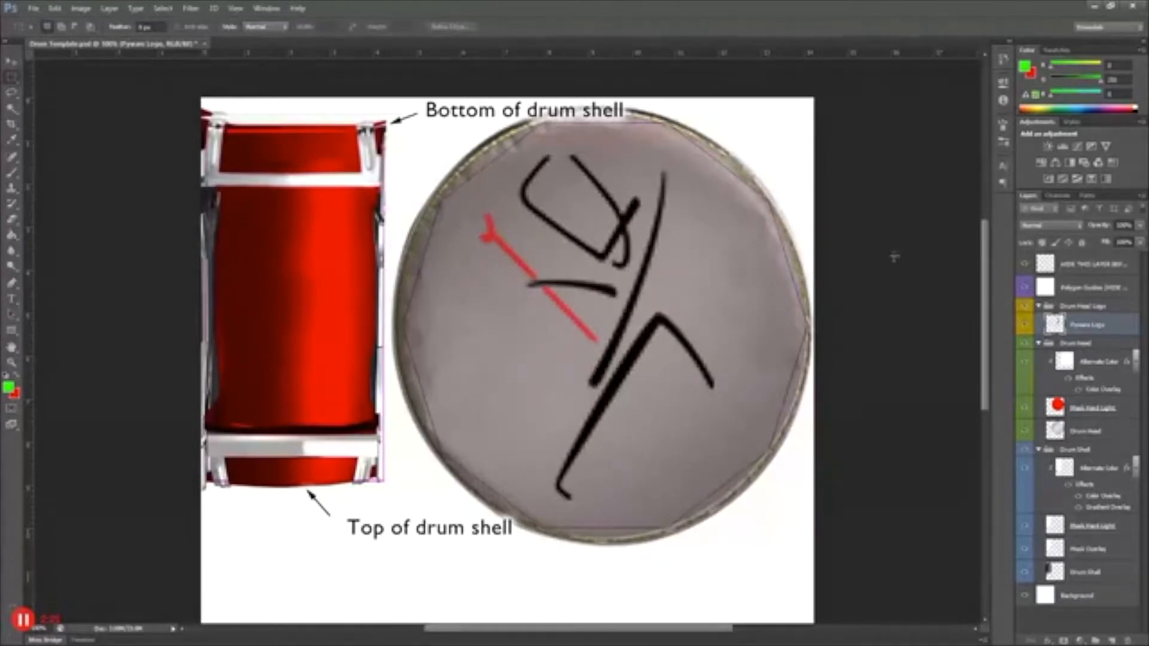
Step: Try a bright green Color Overlay, hex 3bd834, on the Alternate Color layer of the Drum Head group
{"action": "left_click", "coordinate": [1102, 369]}
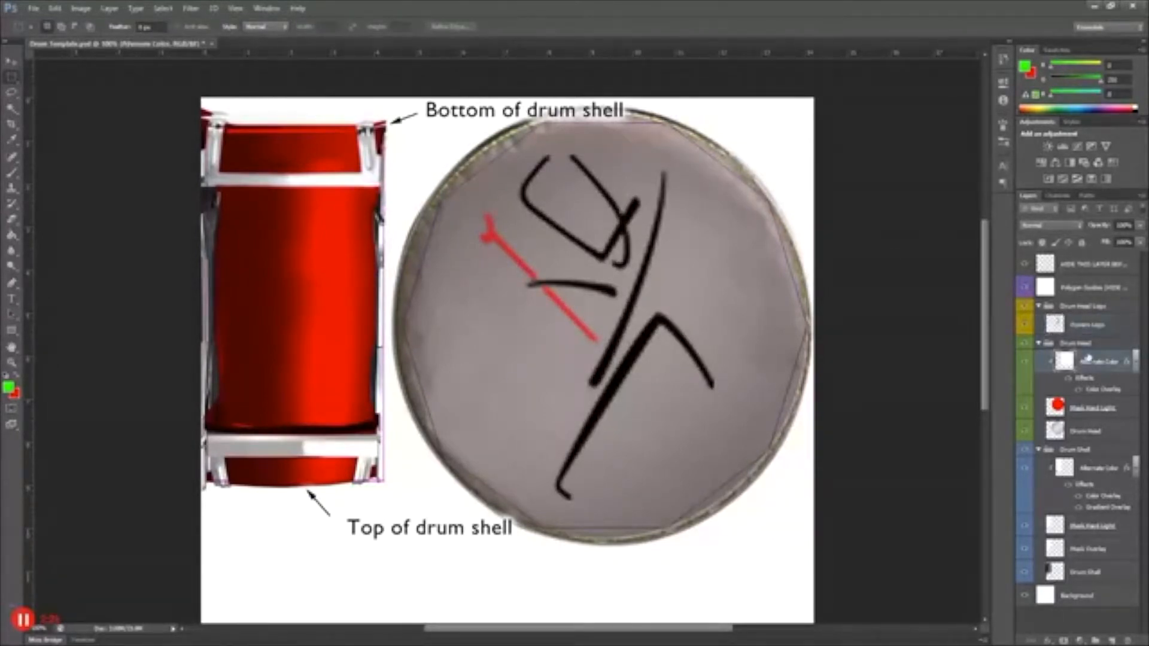
{"action": "double_click", "coordinate": [1105, 391]}
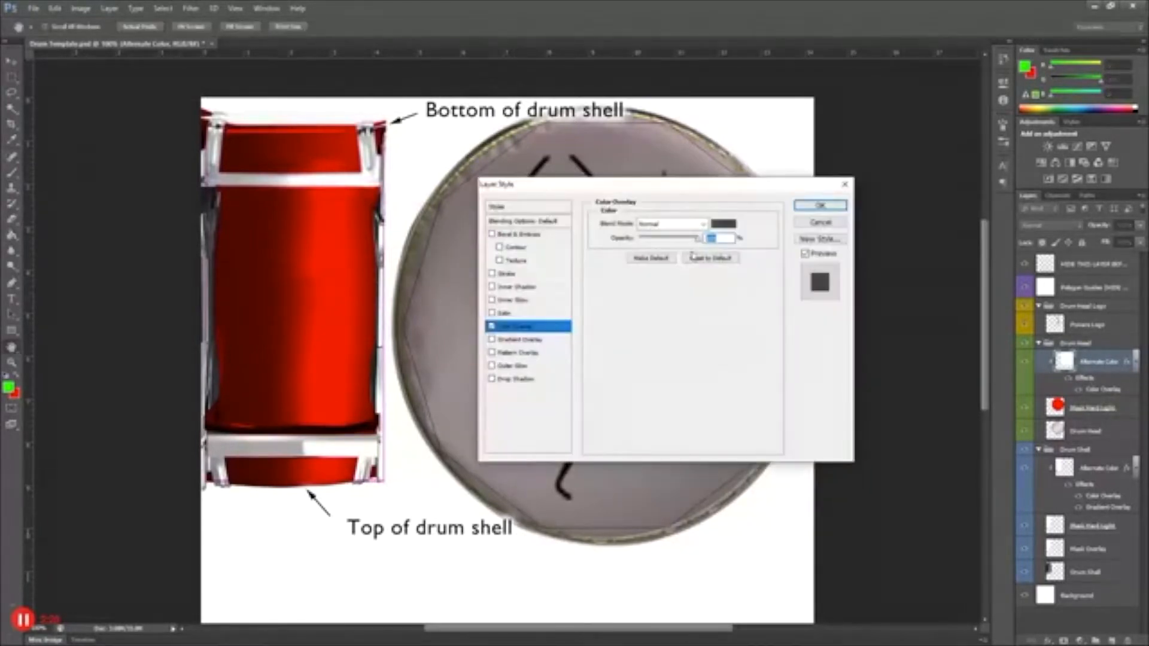
{"action": "left_click", "coordinate": [724, 224]}
{"action": "left_click", "coordinate": [624, 171]}
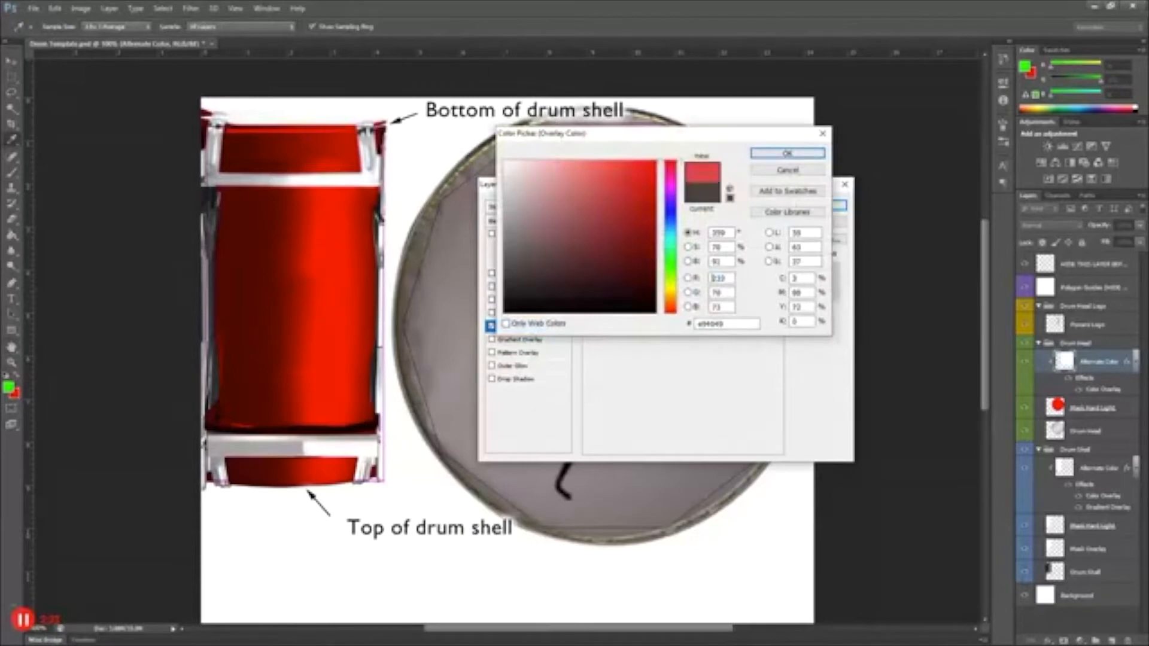
{"action": "left_click_drag", "start_coordinate": [693, 133], "coordinate": [619, 269]}
{"action": "left_click", "coordinate": [560, 359]}
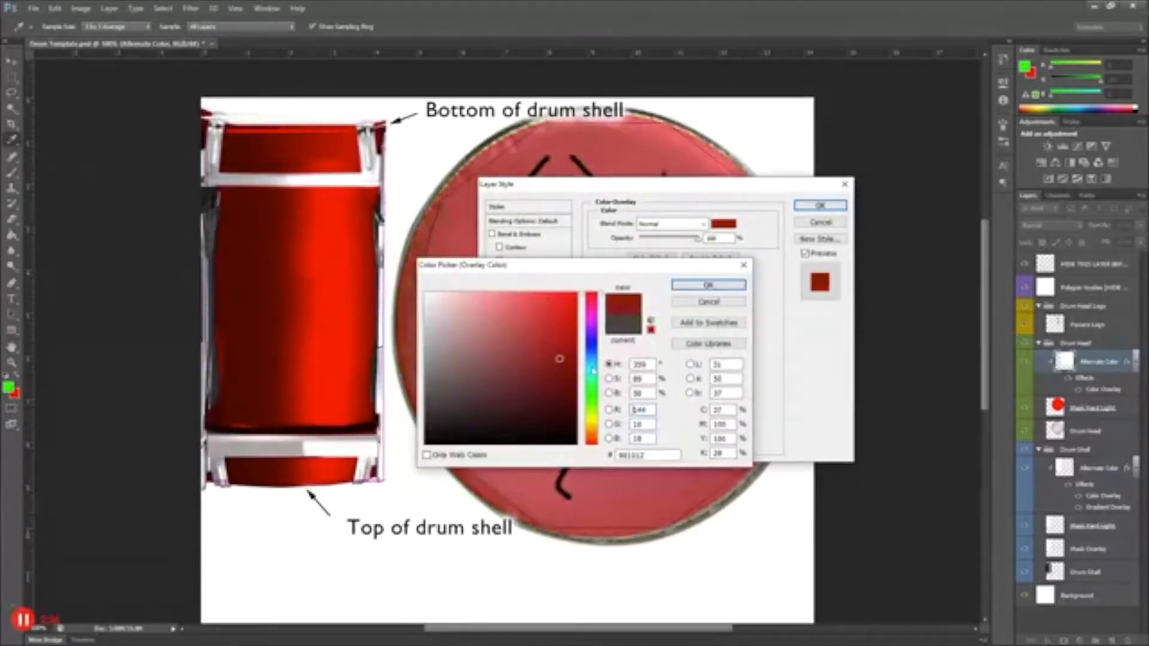
{"action": "left_click", "coordinate": [592, 395]}
{"action": "left_click", "coordinate": [540, 315]}
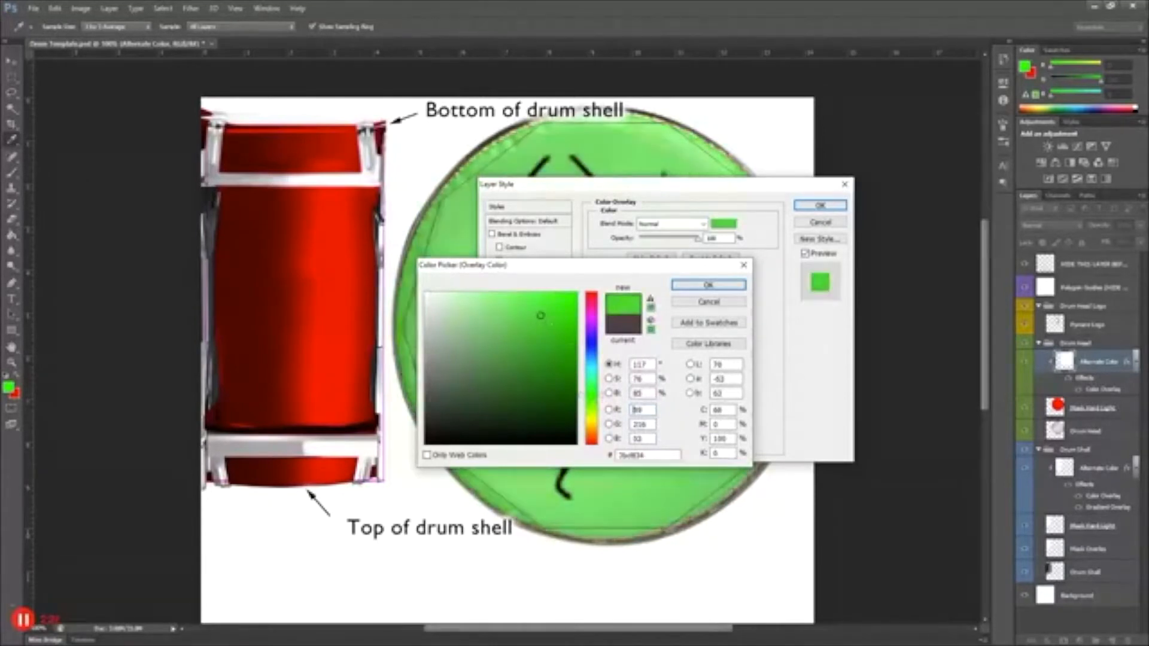
{"action": "left_click", "coordinate": [719, 287]}
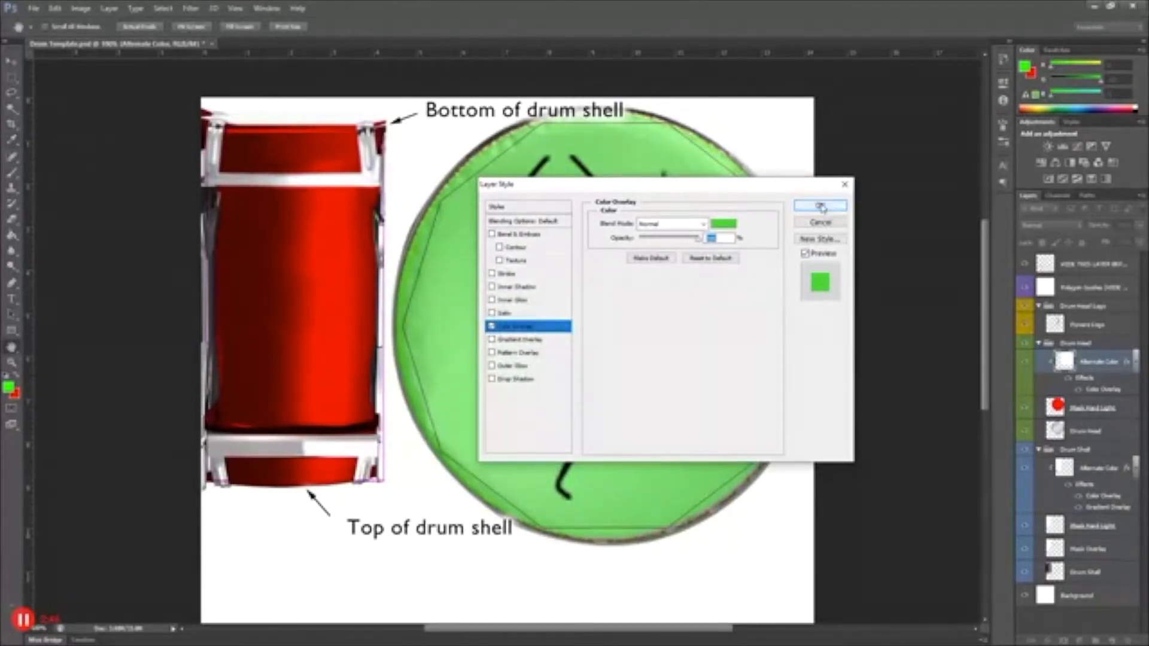
Step: Set the drum head's Color Overlay to light gray, hex cdcdcd, and apply the layer style
{"action": "left_click", "coordinate": [730, 225]}
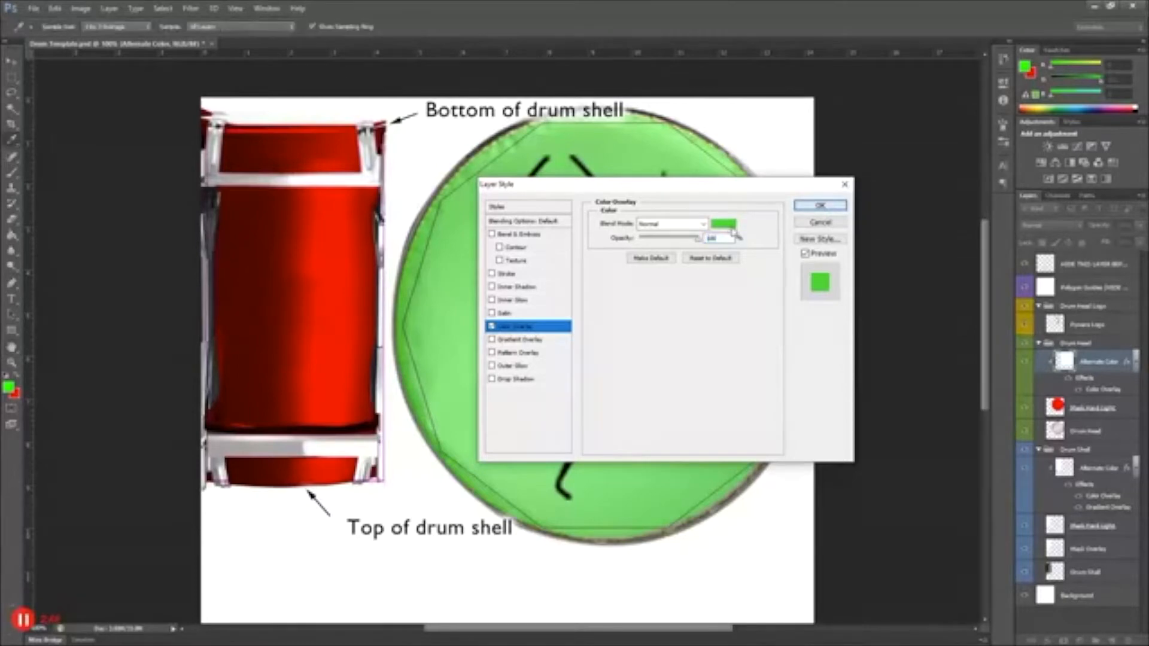
{"action": "left_click_drag", "start_coordinate": [456, 315], "coordinate": [420, 283]}
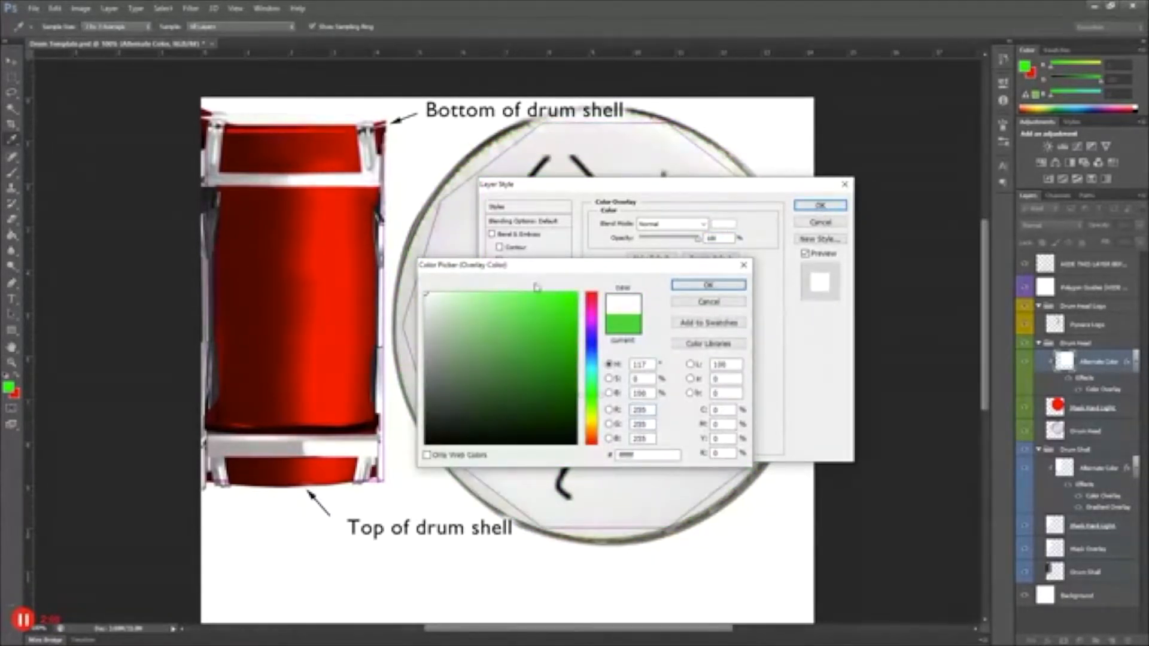
{"action": "left_click_drag", "start_coordinate": [419, 329], "coordinate": [423, 323]}
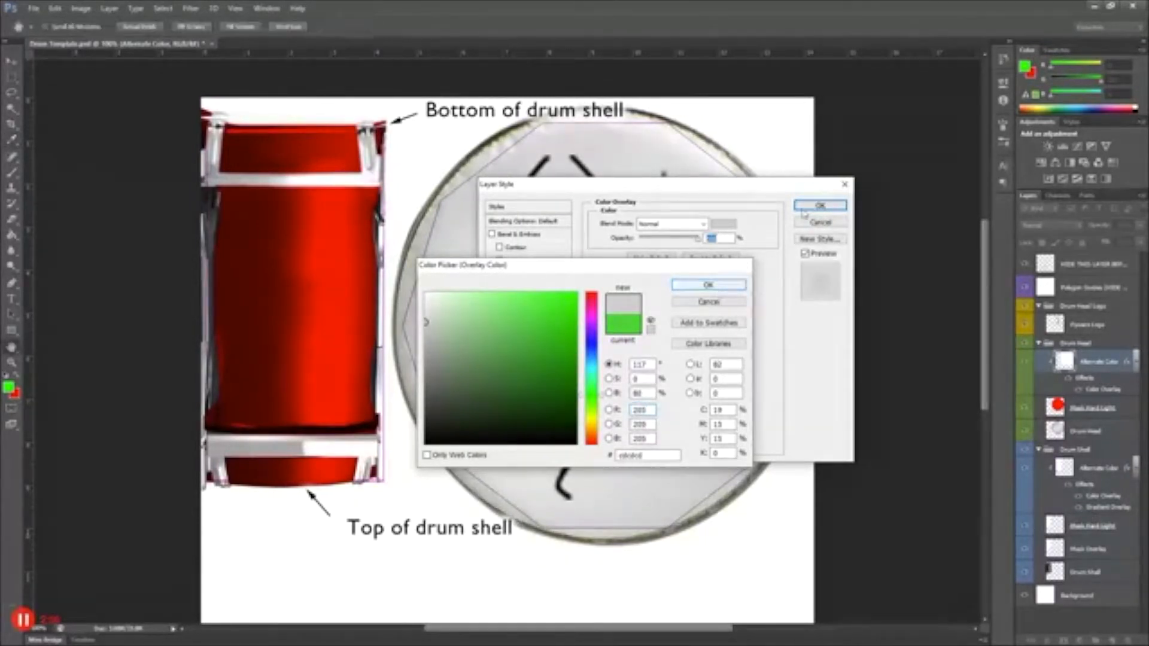
{"action": "left_click", "coordinate": [721, 290]}
{"action": "left_click", "coordinate": [821, 206]}
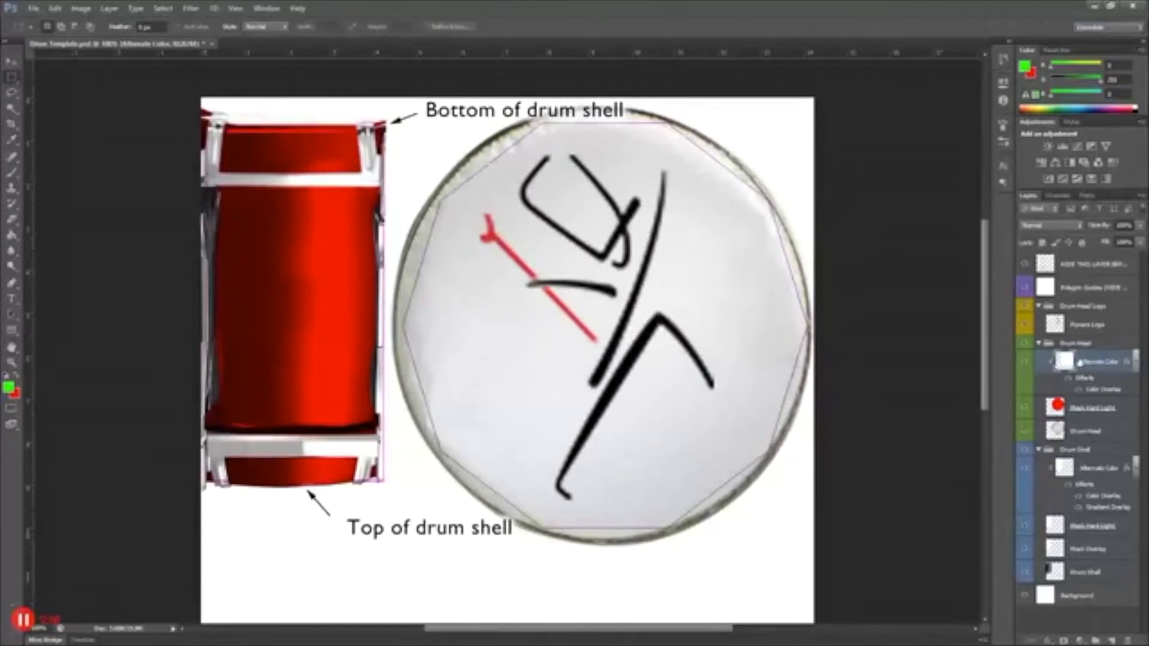
Step: Check what the Drum Shell, Mask Overlay and Mask Hard Light layers each contribute by toggling their visibility off and on
{"action": "left_click", "coordinate": [1025, 575]}
{"action": "left_click", "coordinate": [1024, 574]}
{"action": "left_click", "coordinate": [1026, 550]}
{"action": "left_click", "coordinate": [1026, 551]}
{"action": "left_click", "coordinate": [1026, 529]}
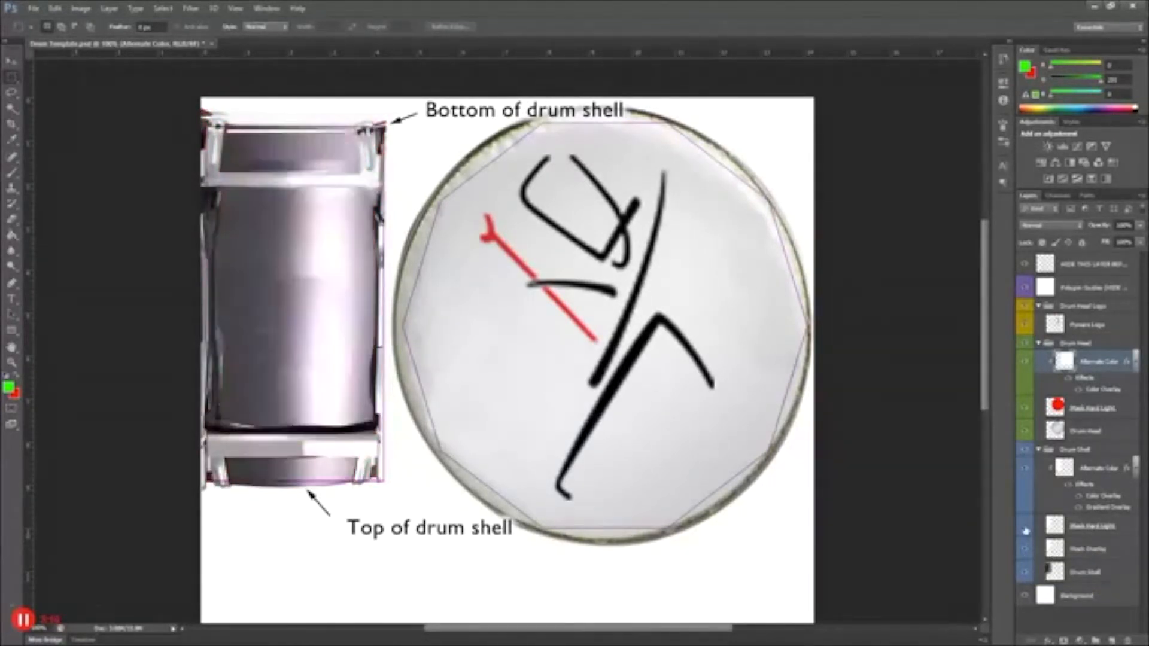
{"action": "left_click", "coordinate": [1024, 529]}
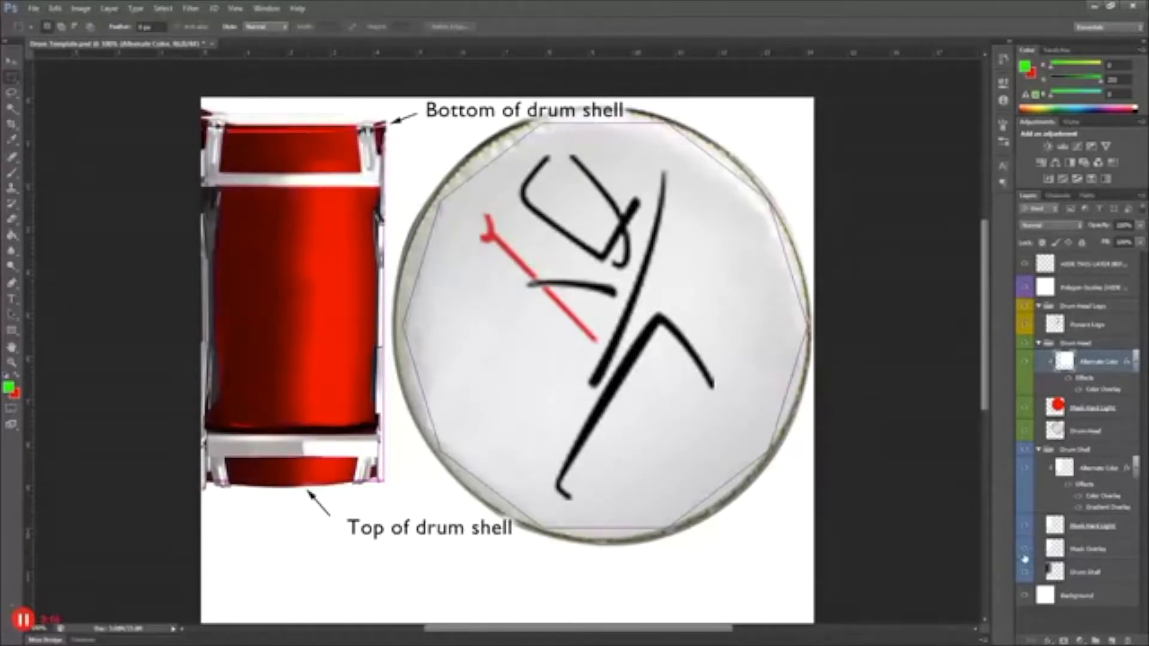
{"action": "left_click", "coordinate": [1026, 551]}
{"action": "left_click", "coordinate": [1026, 552]}
Step: Set the Color Overlay of the Alternate Color layer in the Drum Shell group to green, hex 418538
{"action": "left_click", "coordinate": [1106, 502]}
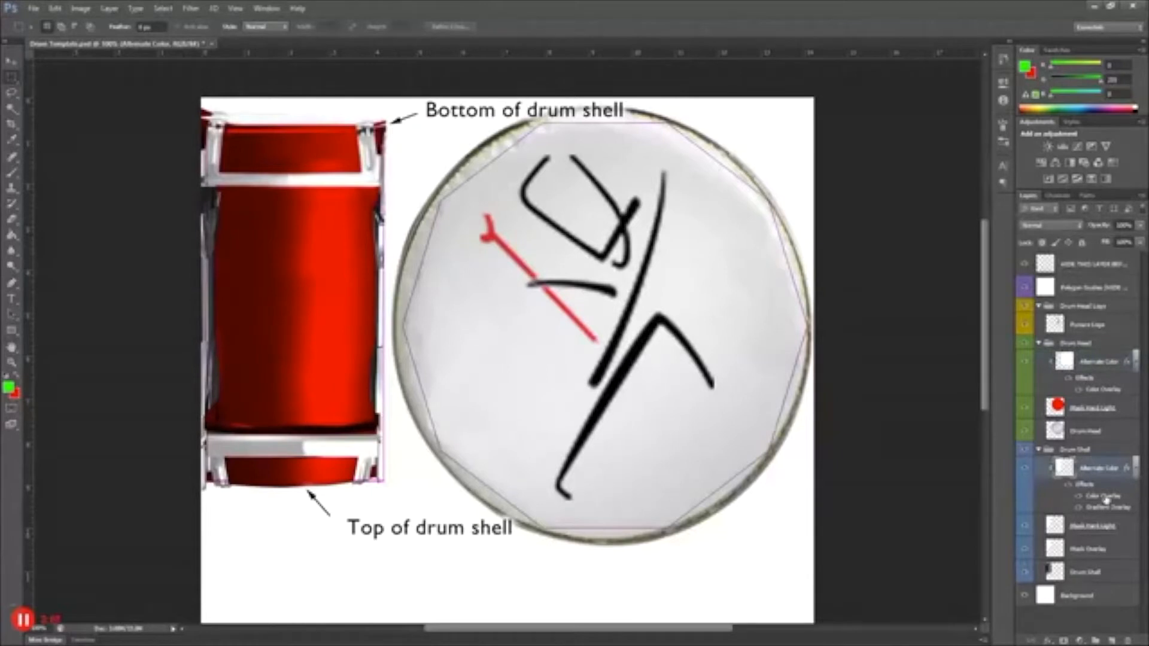
{"action": "double_click", "coordinate": [1106, 500]}
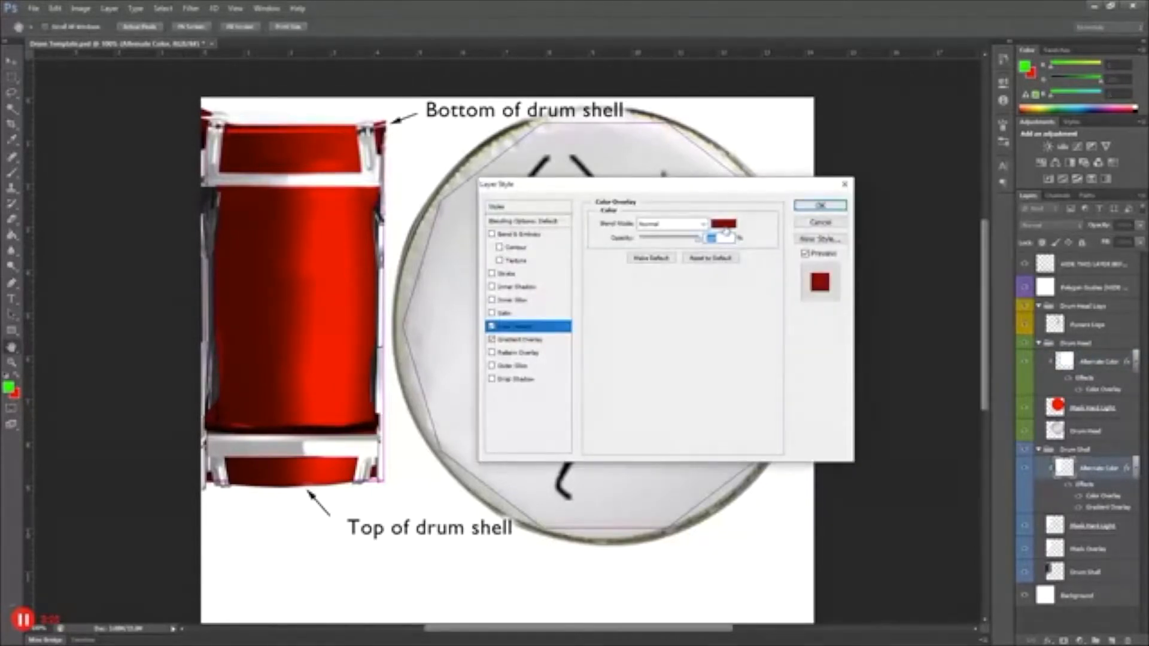
{"action": "left_click", "coordinate": [724, 225]}
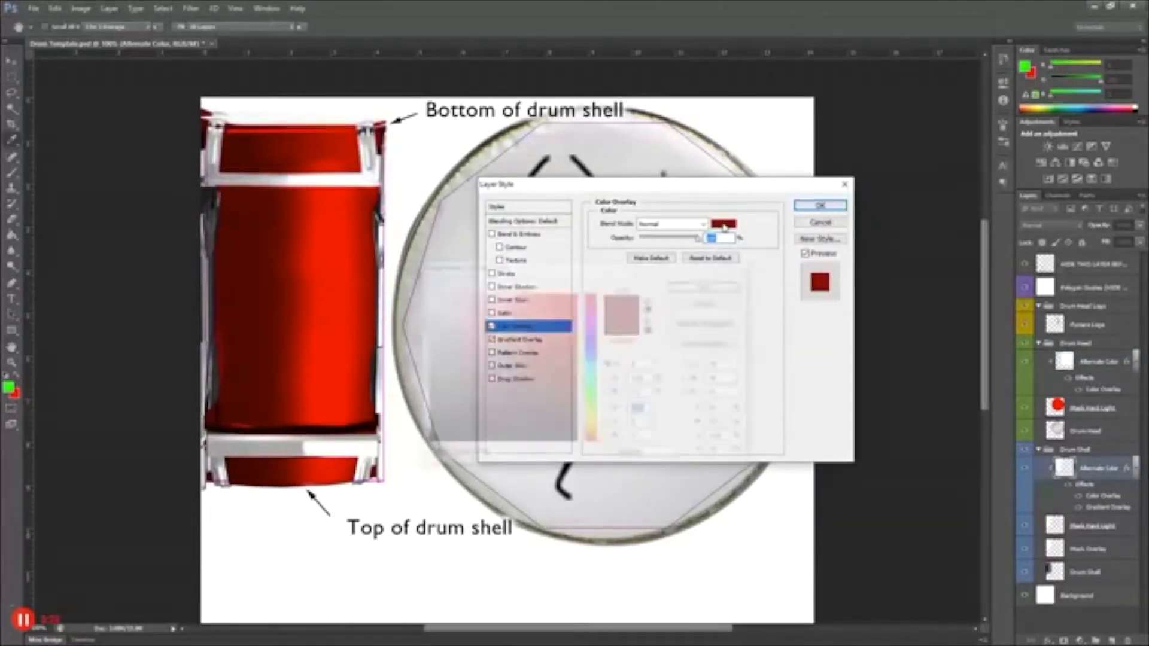
{"action": "left_click", "coordinate": [594, 336]}
{"action": "mouse_move", "coordinate": [596, 335]}
{"action": "left_mouse_down"}
{"action": "mouse_move", "coordinate": [594, 320]}
{"action": "mouse_move", "coordinate": [601, 402]}
{"action": "left_mouse_up"}
{"action": "left_click", "coordinate": [542, 338]}
{"action": "mouse_move", "coordinate": [538, 345]}
{"action": "left_mouse_down"}
{"action": "mouse_move", "coordinate": [492, 381]}
{"action": "mouse_move", "coordinate": [512, 365]}
{"action": "left_mouse_up"}
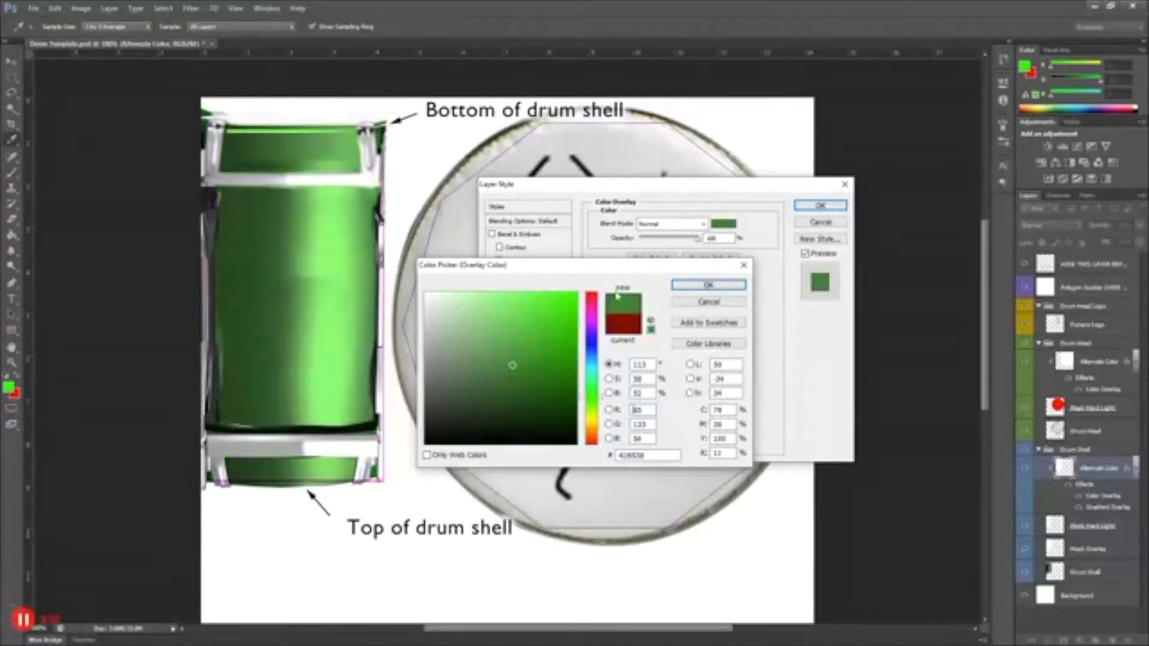
{"action": "left_click", "coordinate": [709, 285]}
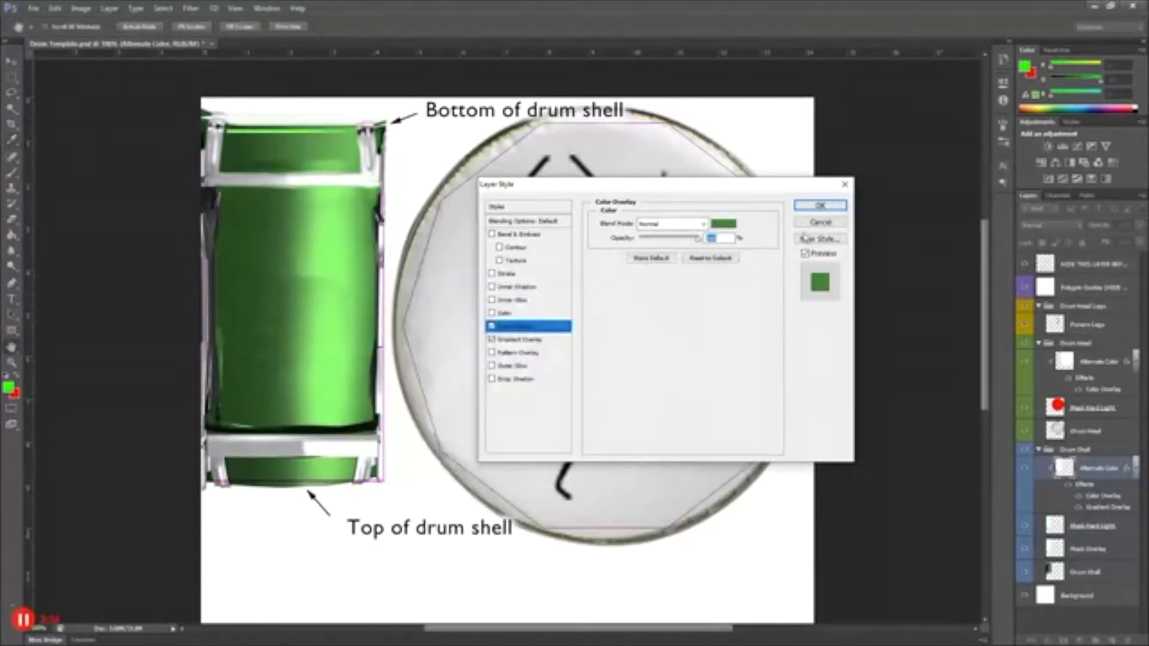
{"action": "left_click", "coordinate": [819, 205]}
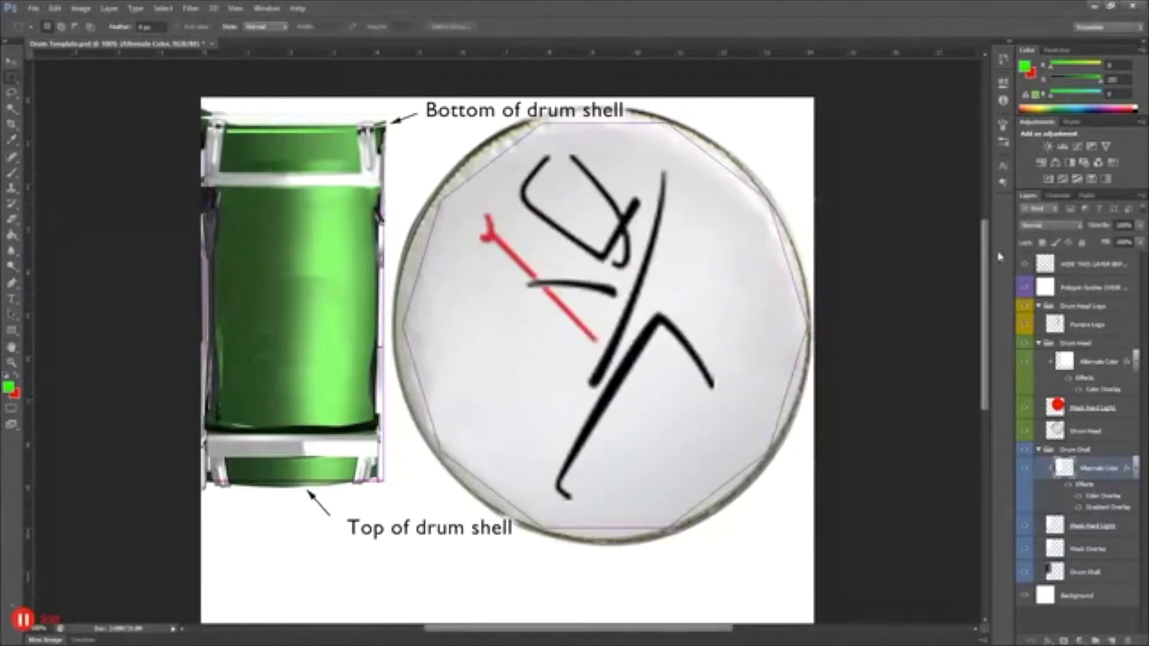
Step: Hide the HIDE THIS LAYER labels, the Polygon Guides layer and the Background layer for export
{"action": "left_click", "coordinate": [1024, 265]}
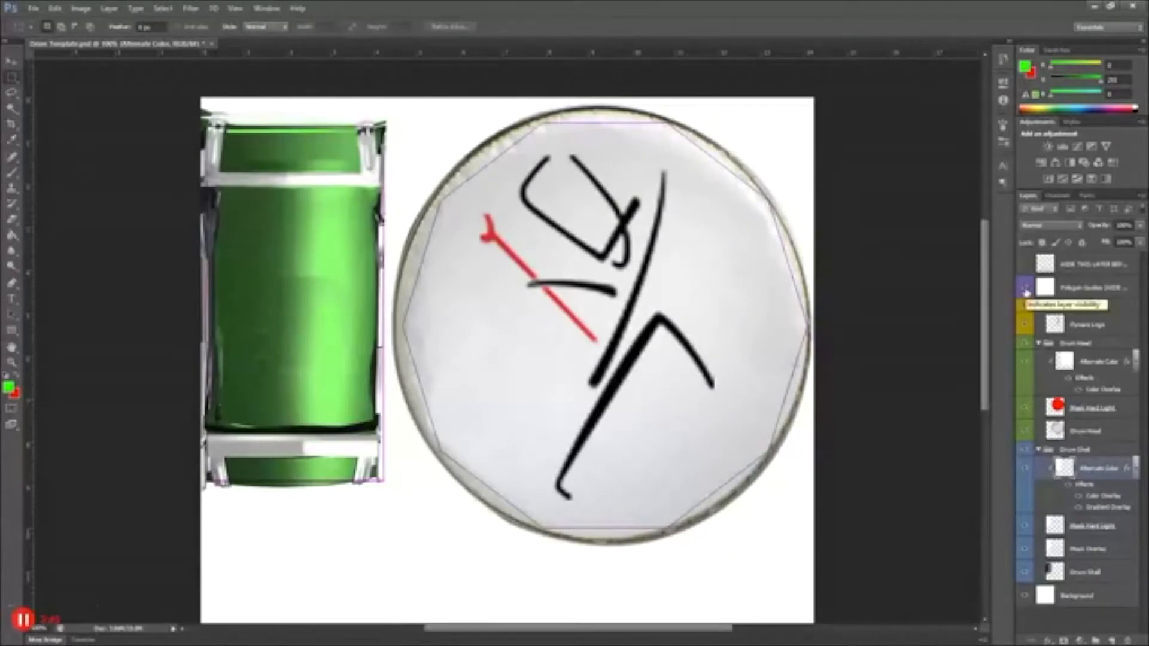
{"action": "left_click", "coordinate": [1026, 288]}
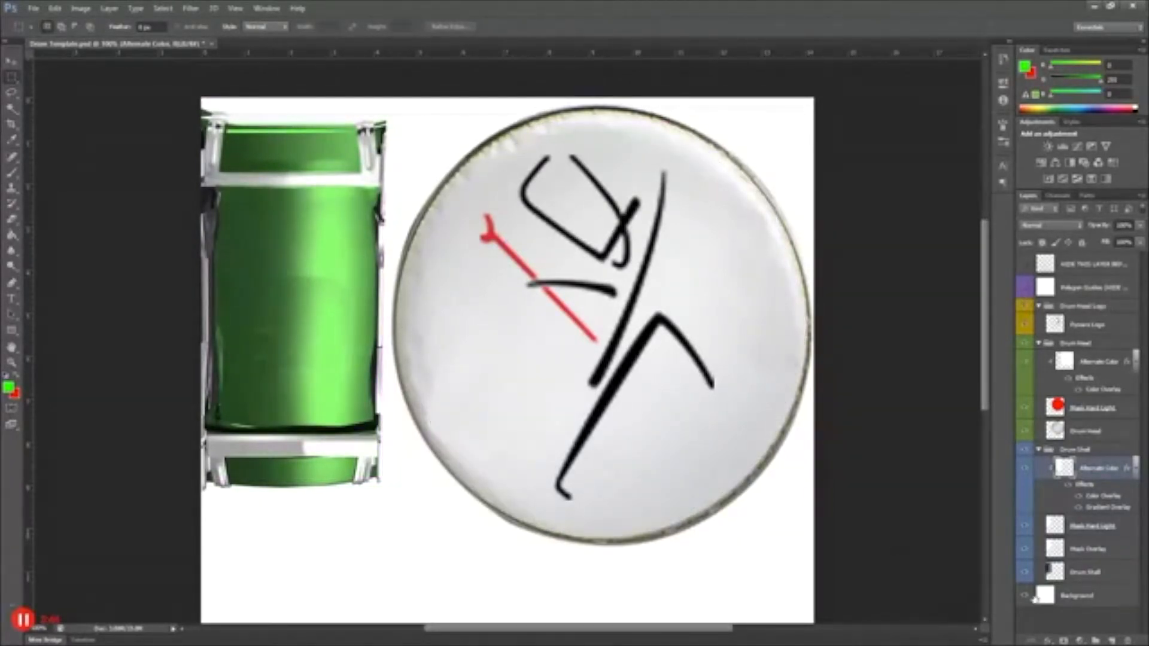
{"action": "left_click", "coordinate": [1025, 596]}
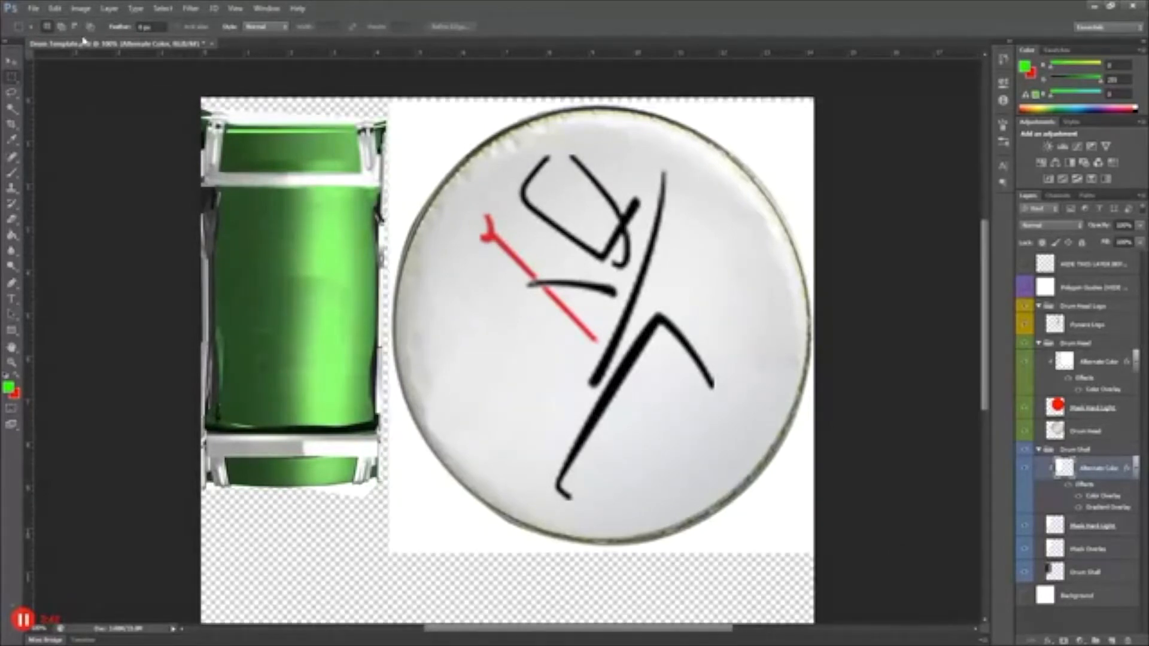
Step: Save the artwork as a PNG named High School Drum.png in the Fabric folder, and switch to Pyware 3D
{"action": "left_click", "coordinate": [33, 8]}
{"action": "left_click", "coordinate": [41, 155]}
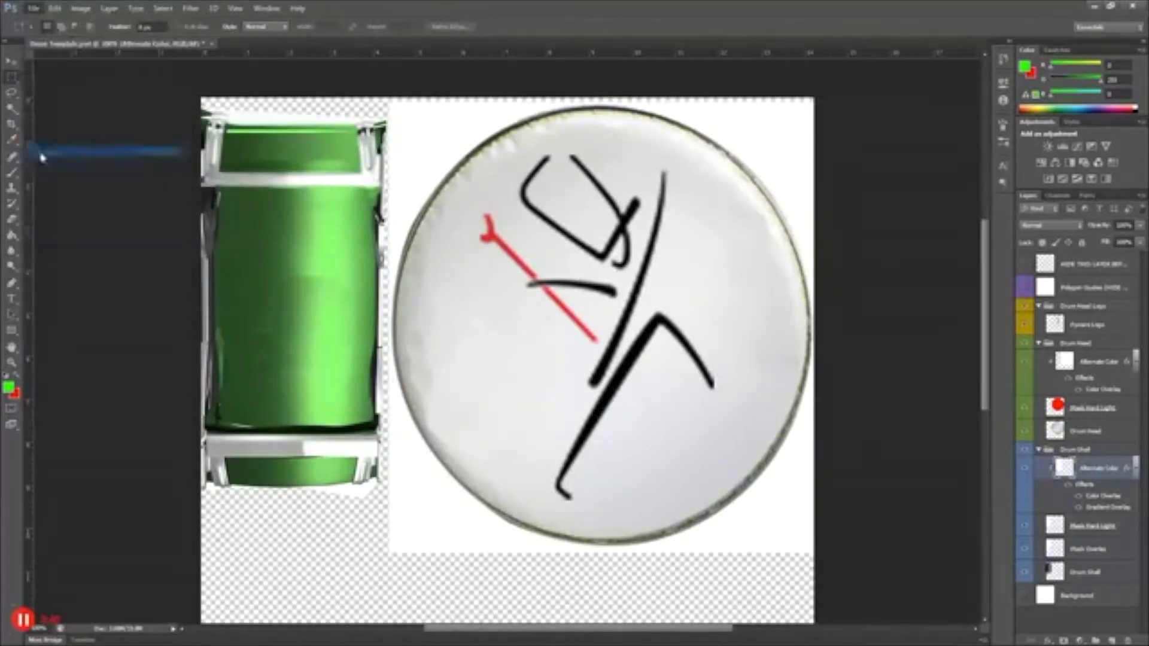
{"action": "left_click", "coordinate": [599, 355]}
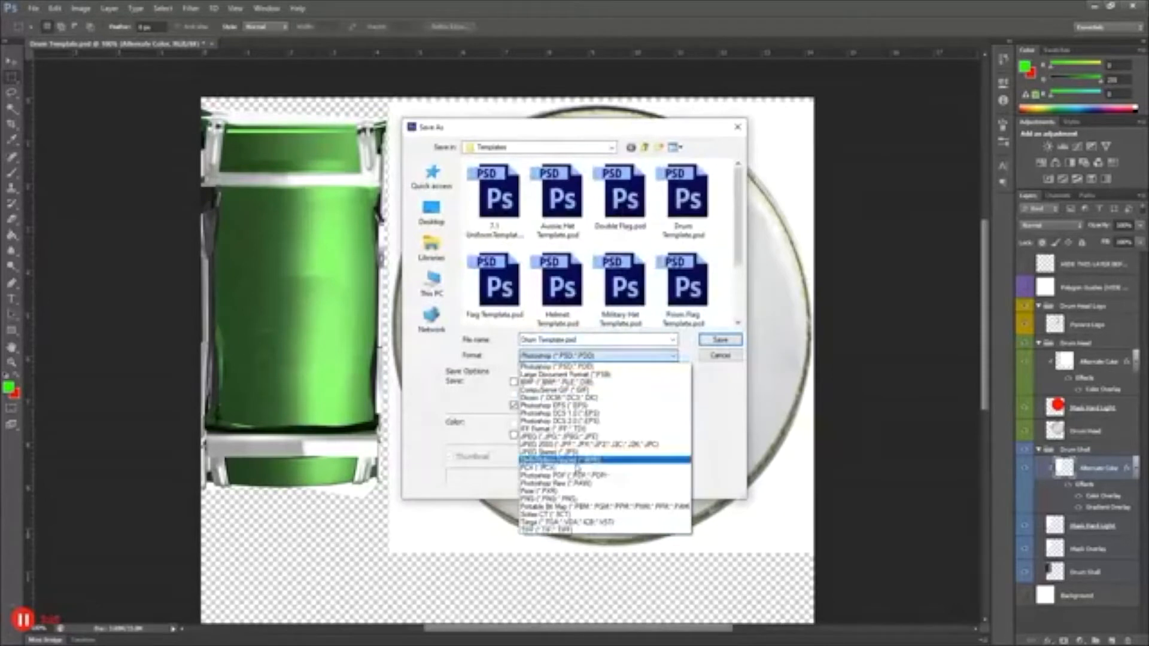
{"action": "left_click", "coordinate": [579, 500]}
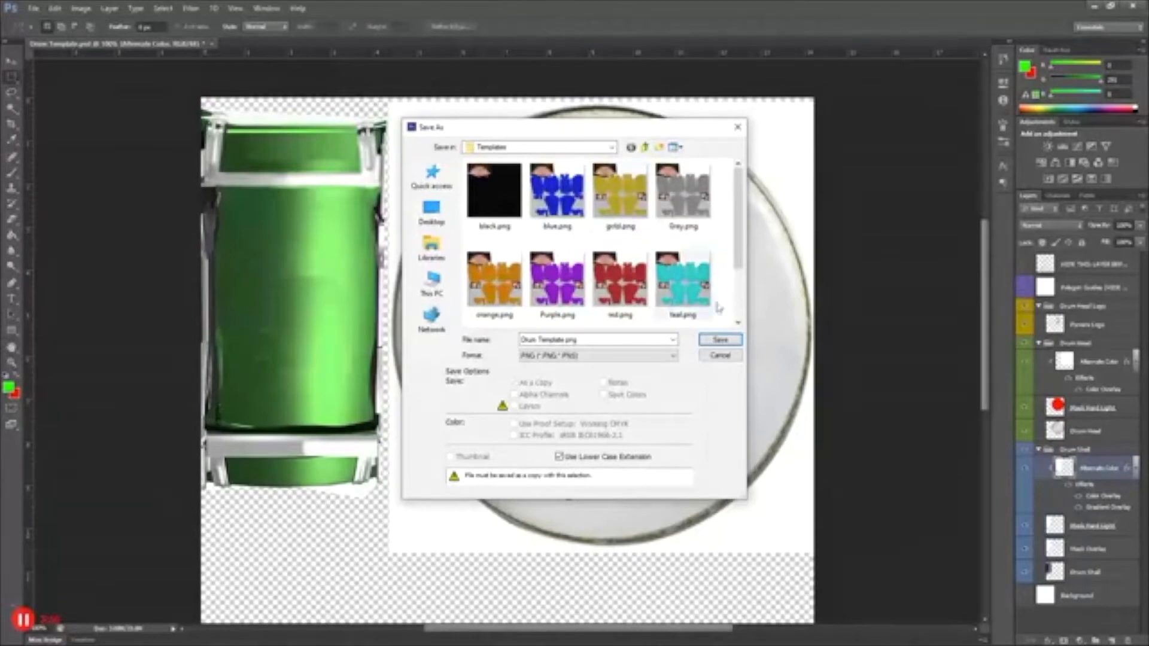
{"action": "left_click", "coordinate": [644, 149]}
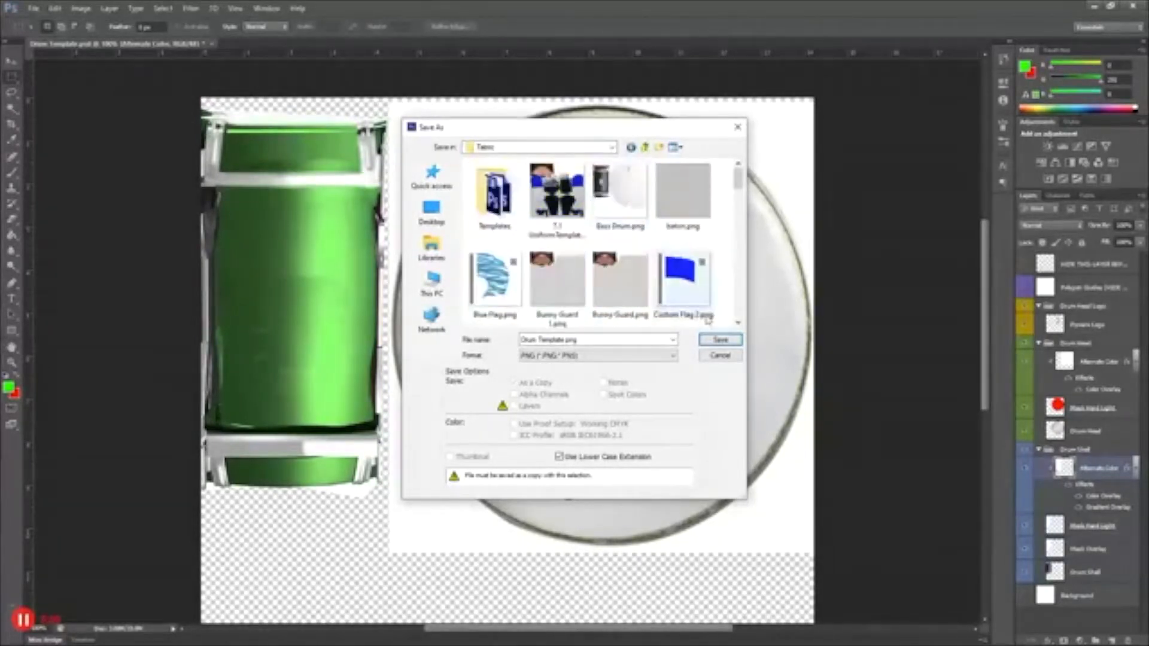
{"action": "left_click", "coordinate": [630, 339]}
{"action": "left_click", "coordinate": [618, 342]}
{"action": "key", "text": "shift+Left"}
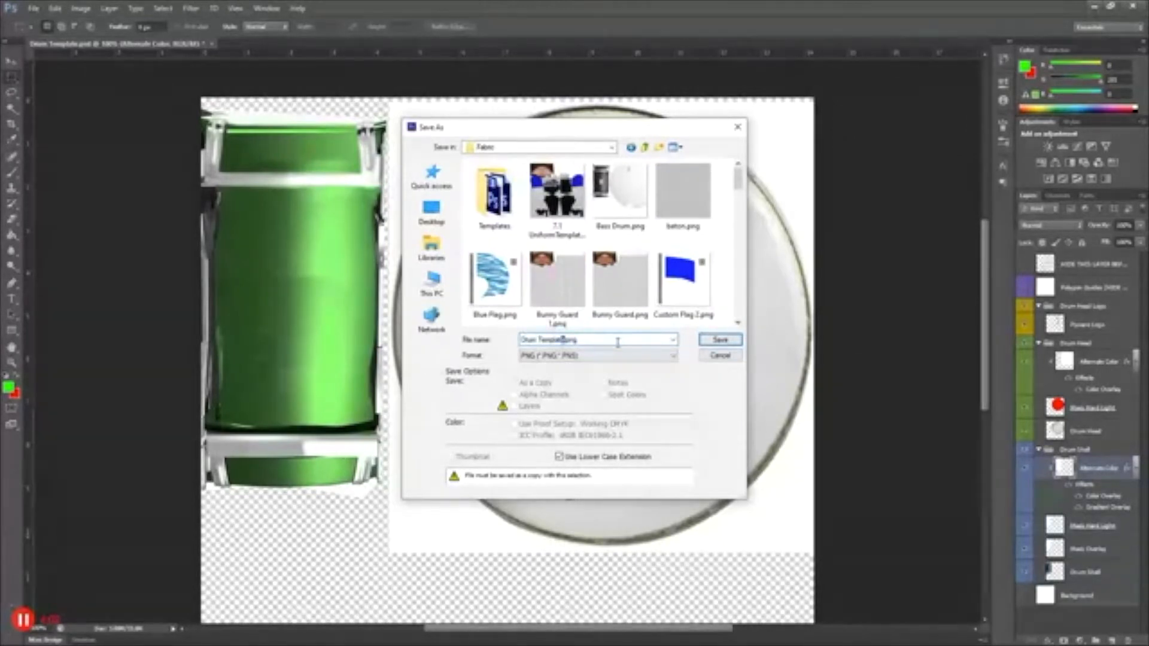
{"action": "type", "text": "Highl"}
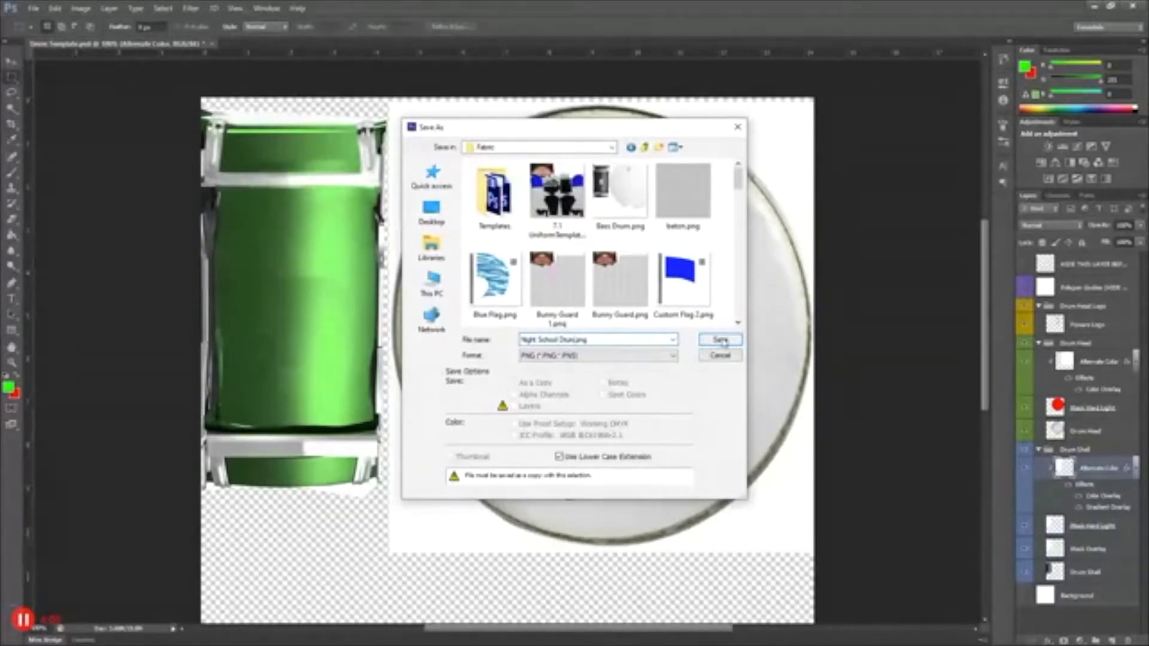
{"action": "left_click", "coordinate": [720, 340]}
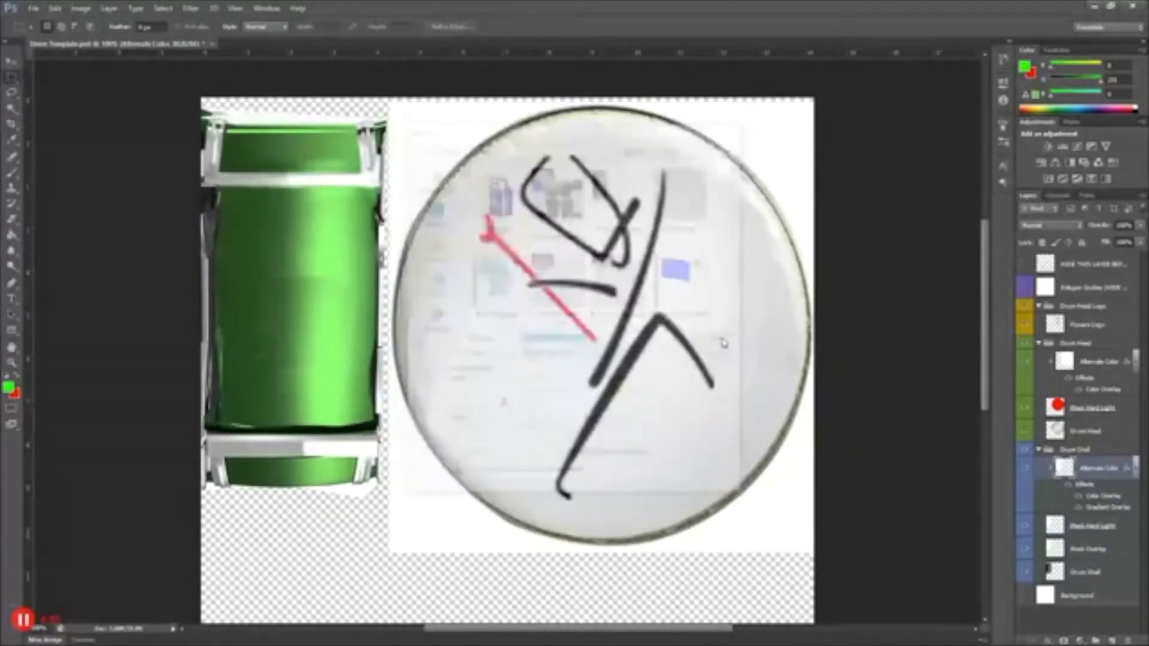
{"action": "left_click", "coordinate": [508, 234]}
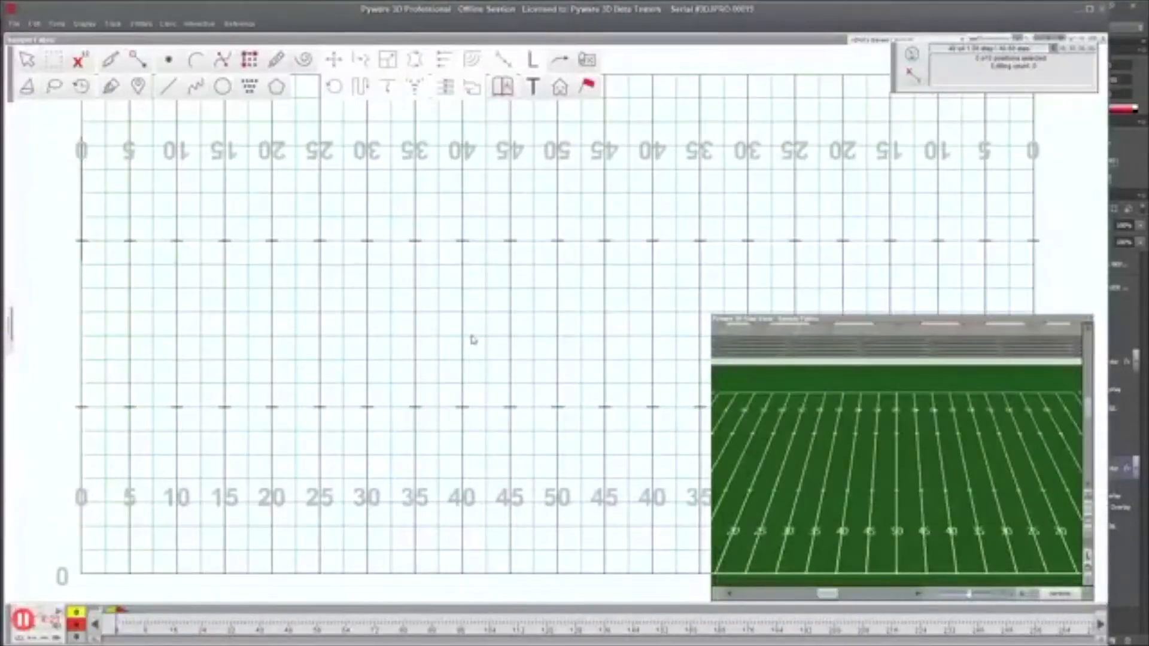
Step: Draw a horizontal line of ten performers from the 40-yard line to just past the 50-yard line
{"action": "left_click", "coordinate": [172, 58]}
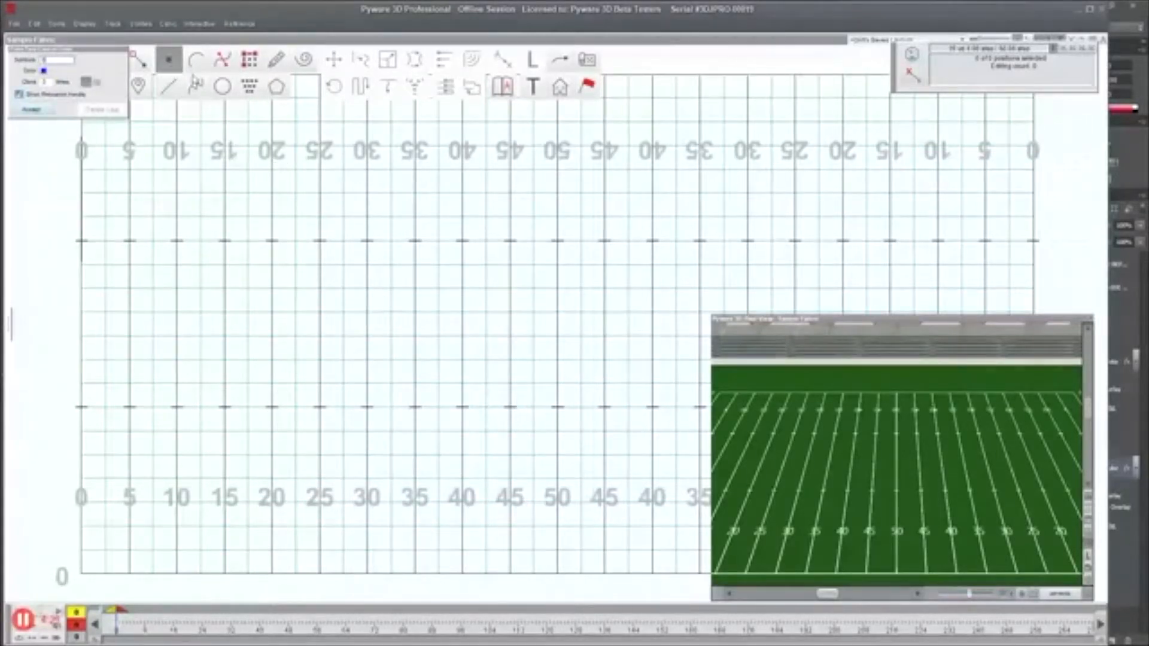
{"action": "left_click", "coordinate": [168, 87]}
{"action": "left_click", "coordinate": [462, 360]}
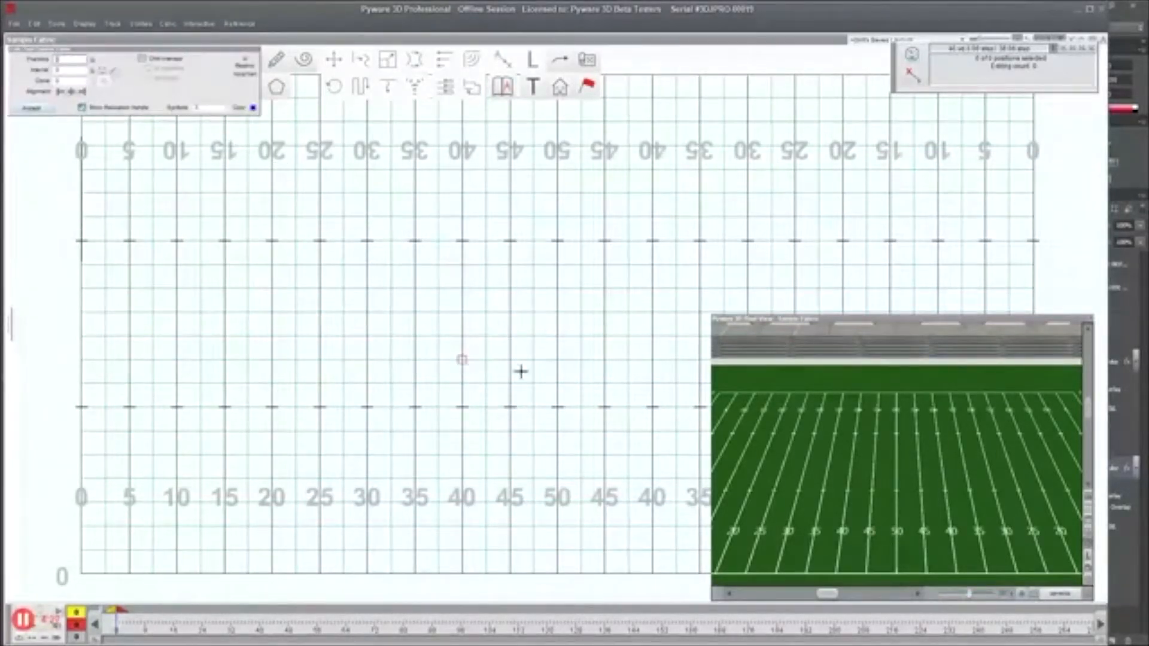
{"action": "left_click", "coordinate": [570, 360]}
{"action": "left_click", "coordinate": [45, 109]}
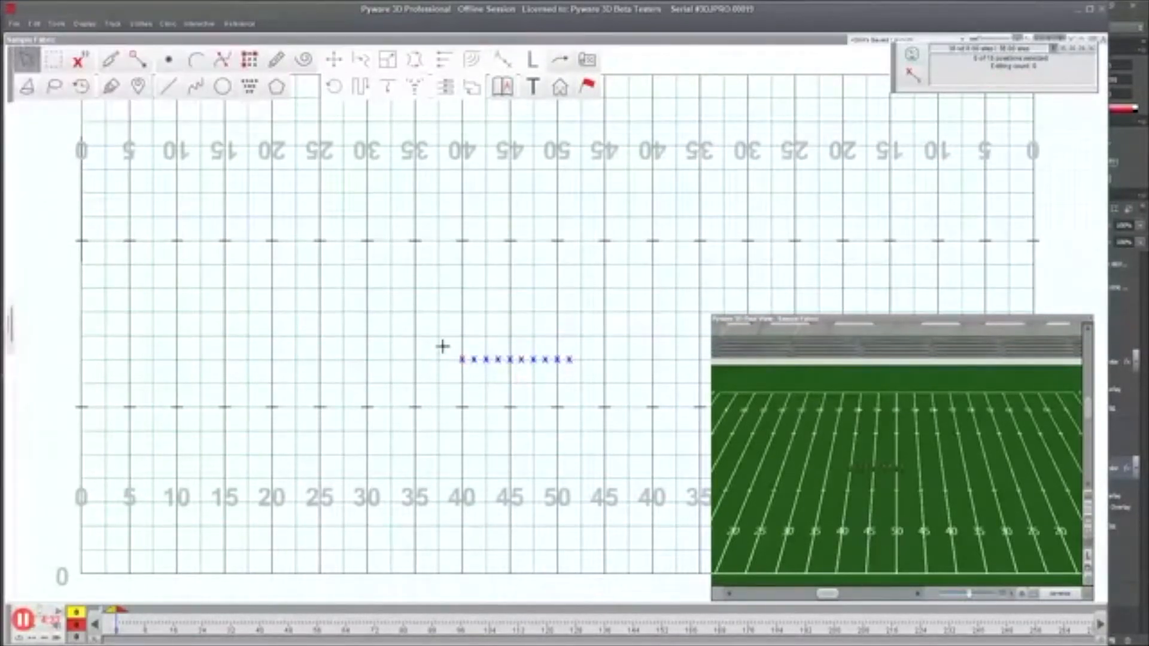
Step: Move the 3D view window to the upper part of the field and open the uniform and equipment settings for the line's first performer
{"action": "left_click_drag", "start_coordinate": [427, 324], "coordinate": [520, 388]}
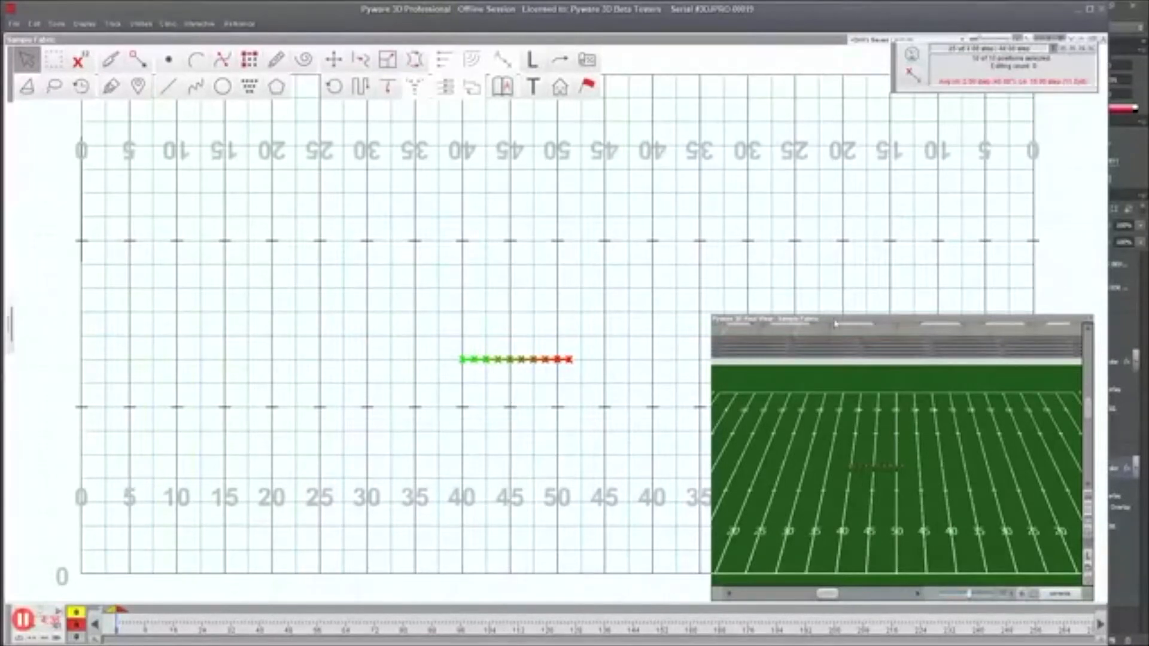
{"action": "left_click_drag", "start_coordinate": [881, 319], "coordinate": [797, 102]}
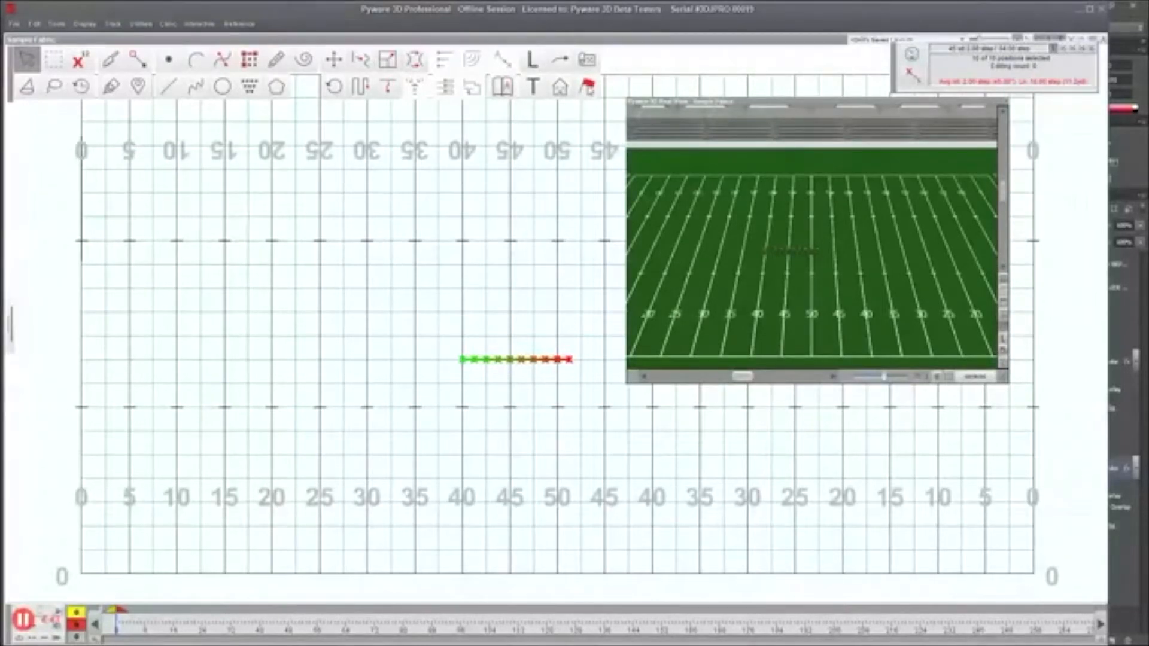
{"action": "left_click", "coordinate": [589, 88]}
{"action": "left_click", "coordinate": [485, 275]}
{"action": "left_click", "coordinate": [61, 64]}
{"action": "left_click_drag", "start_coordinate": [447, 349], "coordinate": [474, 377]}
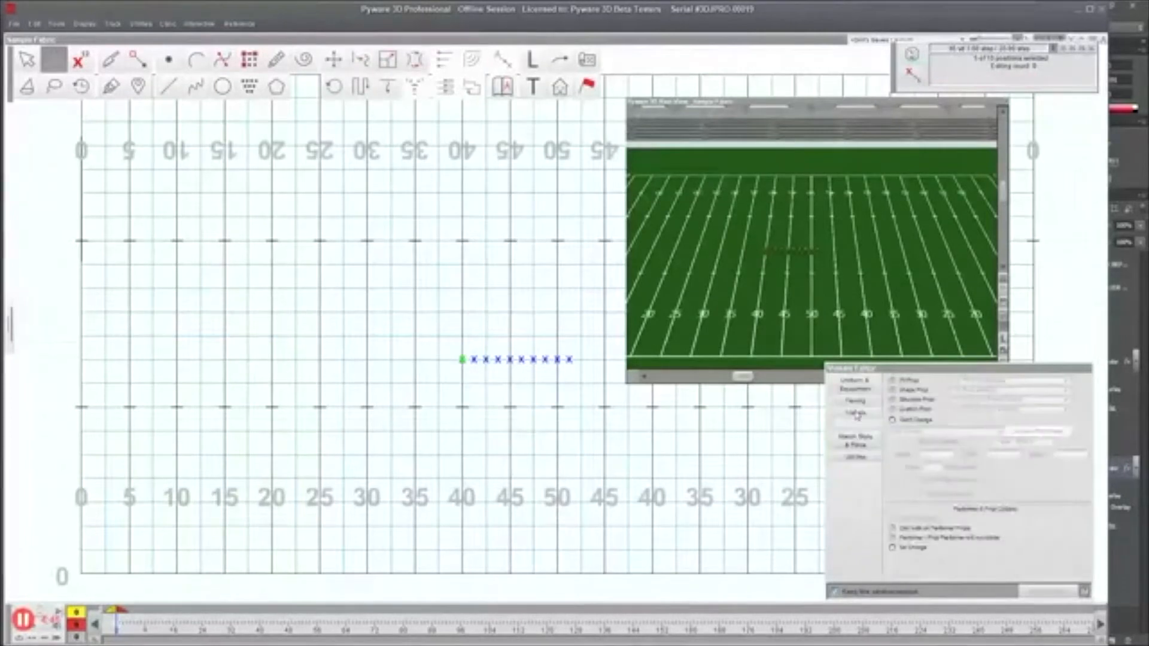
{"action": "left_click", "coordinate": [870, 393]}
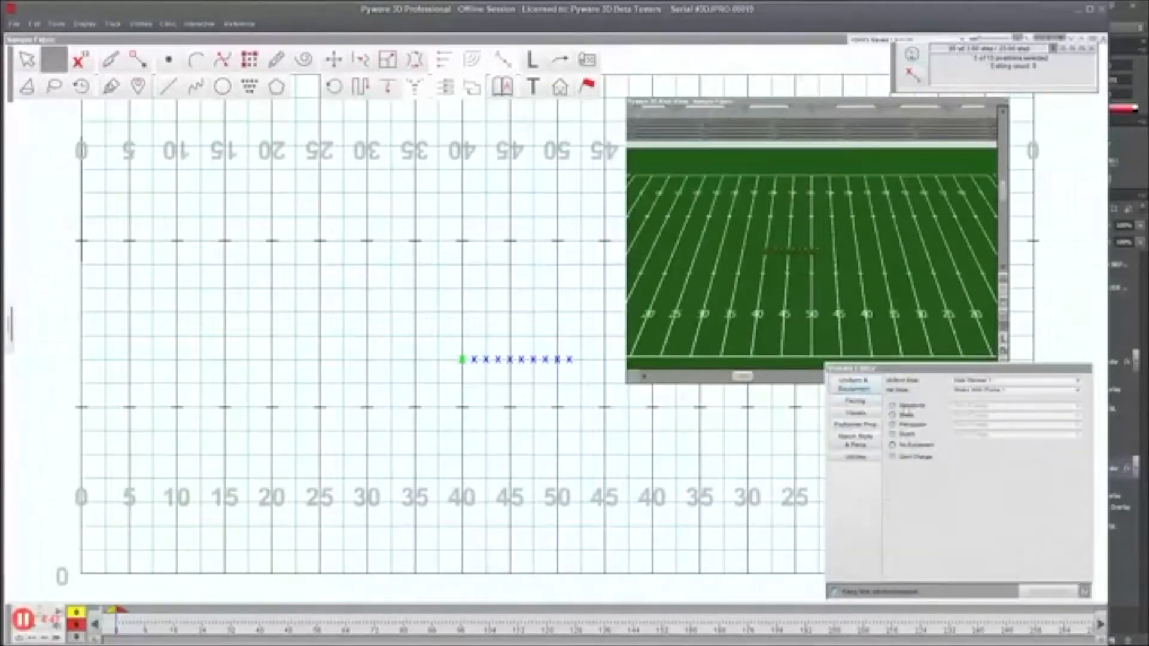
Step: Choose Snare Drum as the percussion equipment for the first performer
{"action": "left_click", "coordinate": [911, 425]}
{"action": "left_click", "coordinate": [982, 424]}
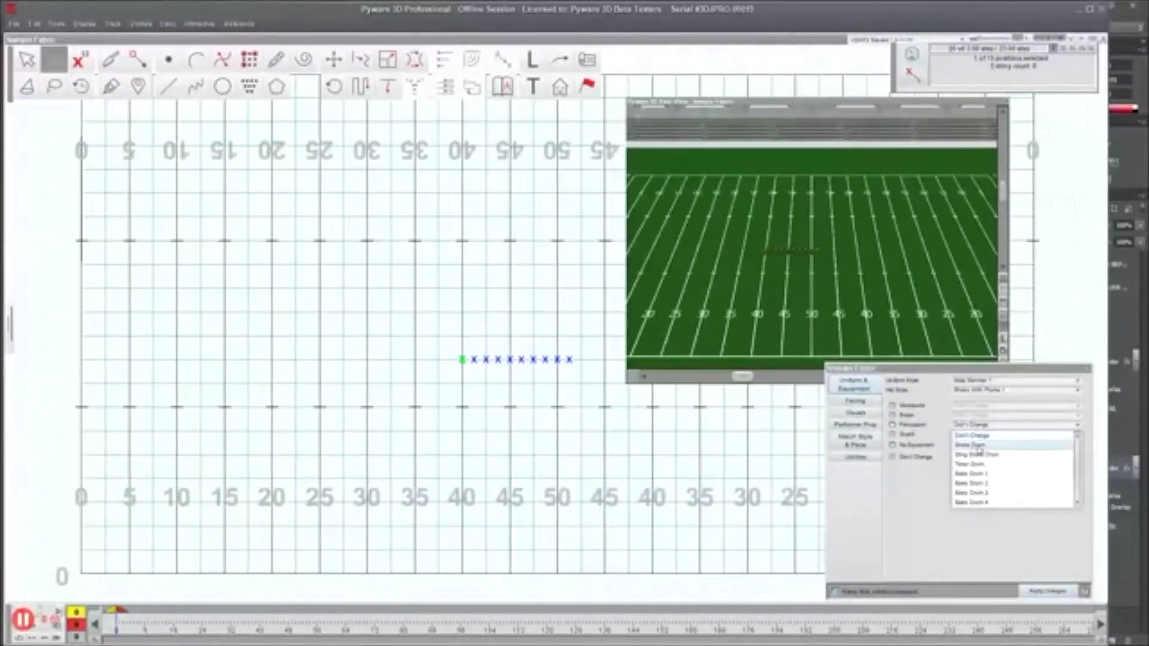
{"action": "left_click", "coordinate": [977, 446]}
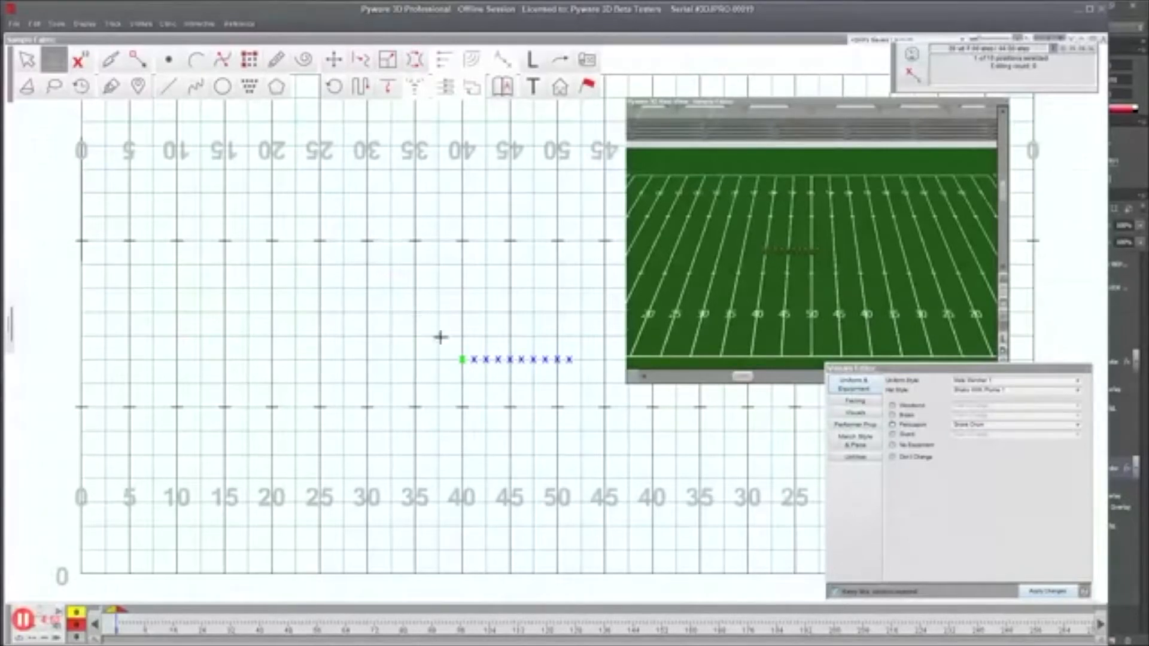
Step: Equip the second performer in the line with the Tenor Drum and apply the change
{"action": "left_click", "coordinate": [474, 360]}
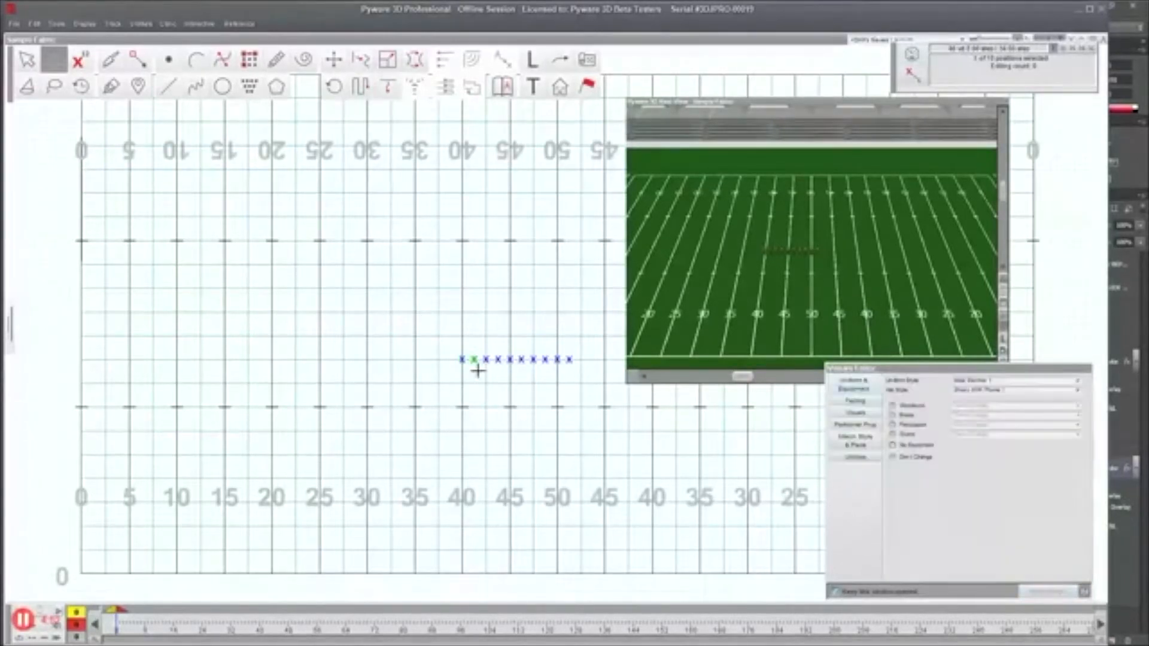
{"action": "left_click", "coordinate": [904, 425]}
{"action": "left_click", "coordinate": [982, 424]}
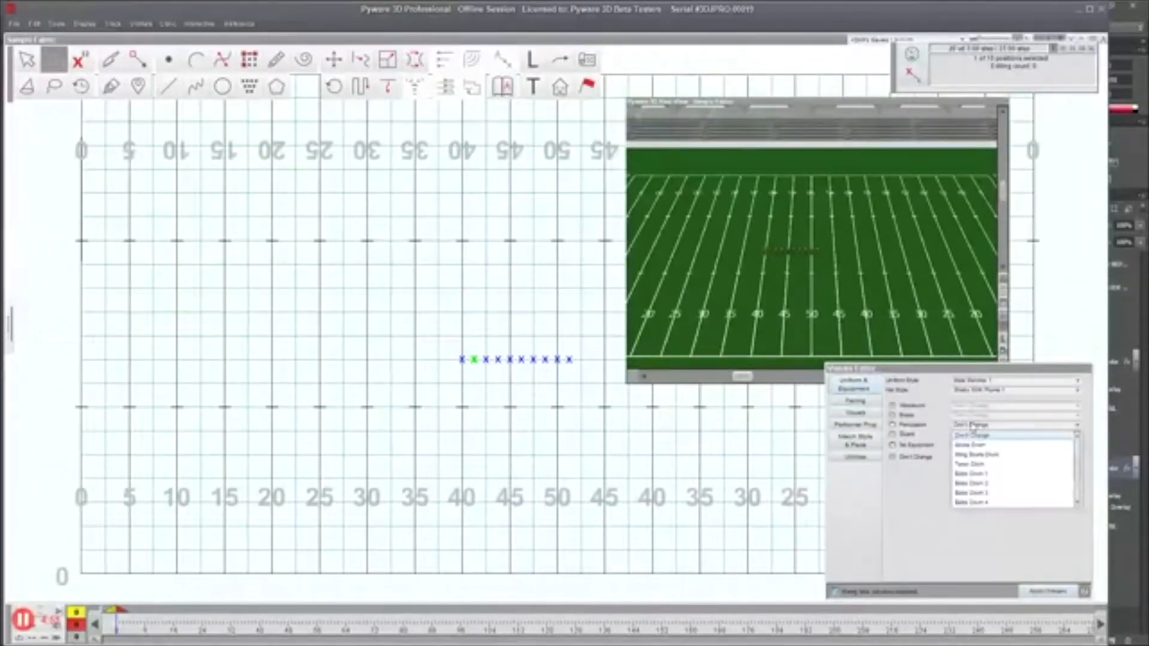
{"action": "left_click", "coordinate": [980, 463]}
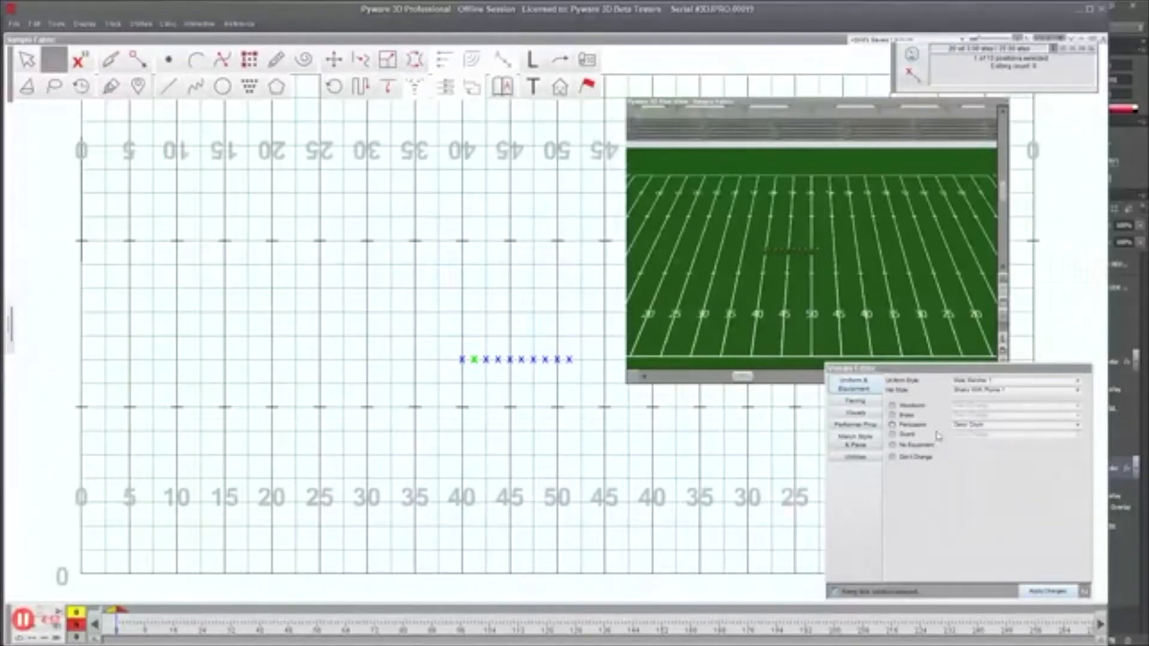
{"action": "left_click", "coordinate": [1024, 591]}
Step: Equip the third performer in the line with Bass Drum 1 and apply the change
{"action": "left_click", "coordinate": [487, 359]}
{"action": "left_click", "coordinate": [917, 427]}
{"action": "left_click", "coordinate": [975, 426]}
{"action": "left_click", "coordinate": [976, 428]}
{"action": "left_click", "coordinate": [976, 427]}
{"action": "left_click", "coordinate": [976, 474]}
{"action": "left_click", "coordinate": [1044, 592]}
Step: Equip the fourth performer in the line with Bass Drum 2 and apply the change
{"action": "left_click", "coordinate": [498, 360]}
{"action": "left_click", "coordinate": [907, 435]}
{"action": "left_click", "coordinate": [926, 426]}
{"action": "left_click", "coordinate": [975, 484]}
{"action": "left_click", "coordinate": [1036, 591]}
Step: Equip the fifth performer in the line with Bass Drum 3 and apply the change
{"action": "left_click_drag", "start_coordinate": [513, 357], "coordinate": [506, 369]}
{"action": "left_click", "coordinate": [911, 425]}
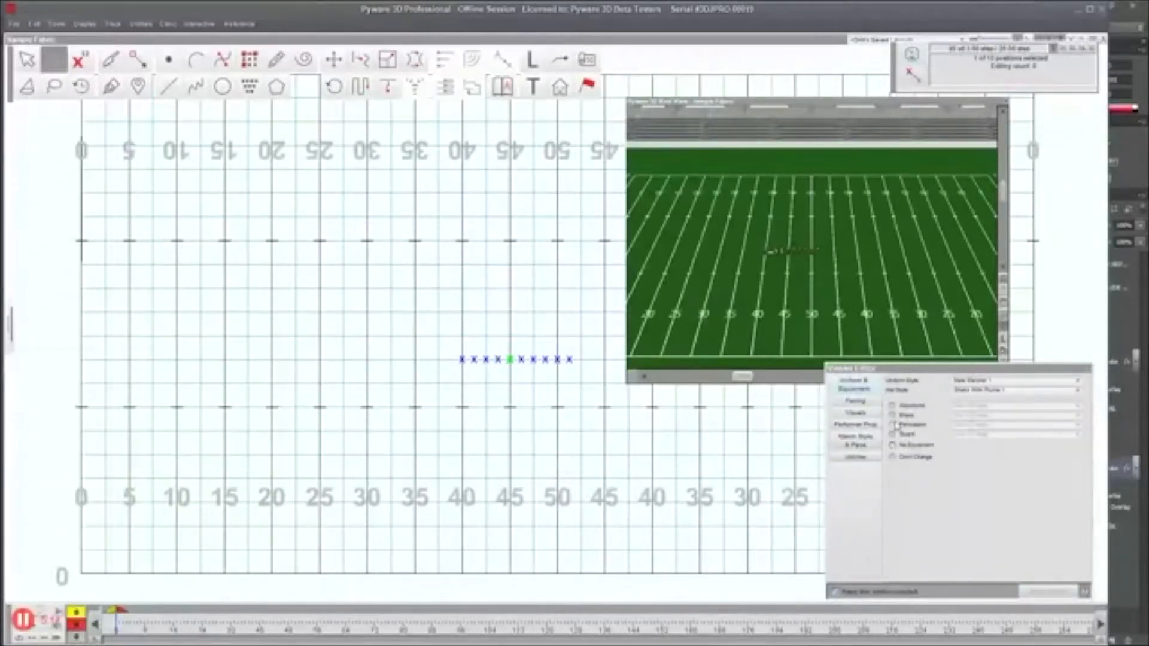
{"action": "left_click", "coordinate": [982, 424]}
{"action": "left_click", "coordinate": [977, 493]}
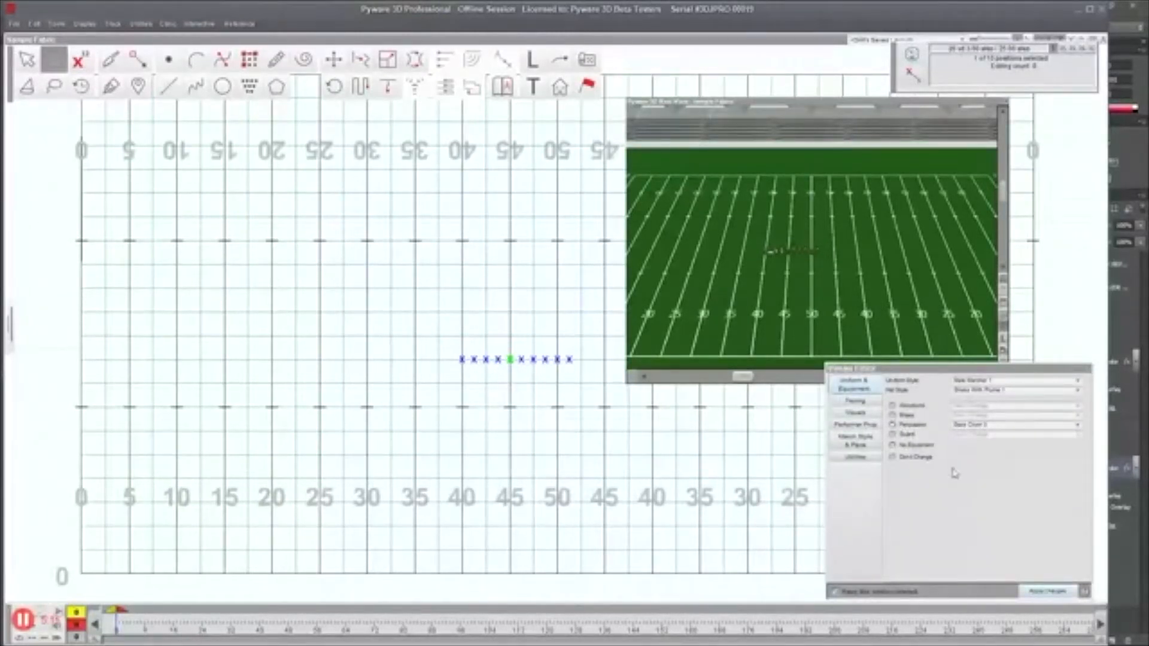
{"action": "left_click", "coordinate": [1040, 593]}
Step: Equip the sixth performer in the line with Bass Drum 4 and apply the change
{"action": "left_click", "coordinate": [522, 359]}
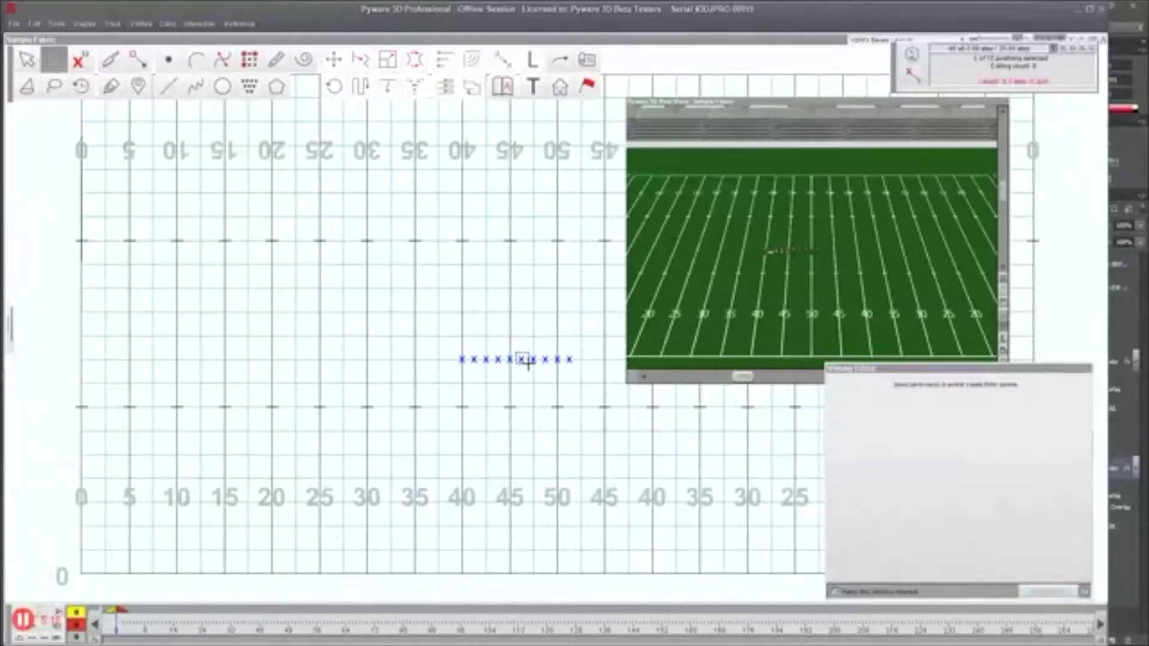
{"action": "left_click", "coordinate": [911, 425]}
{"action": "left_click", "coordinate": [982, 425]}
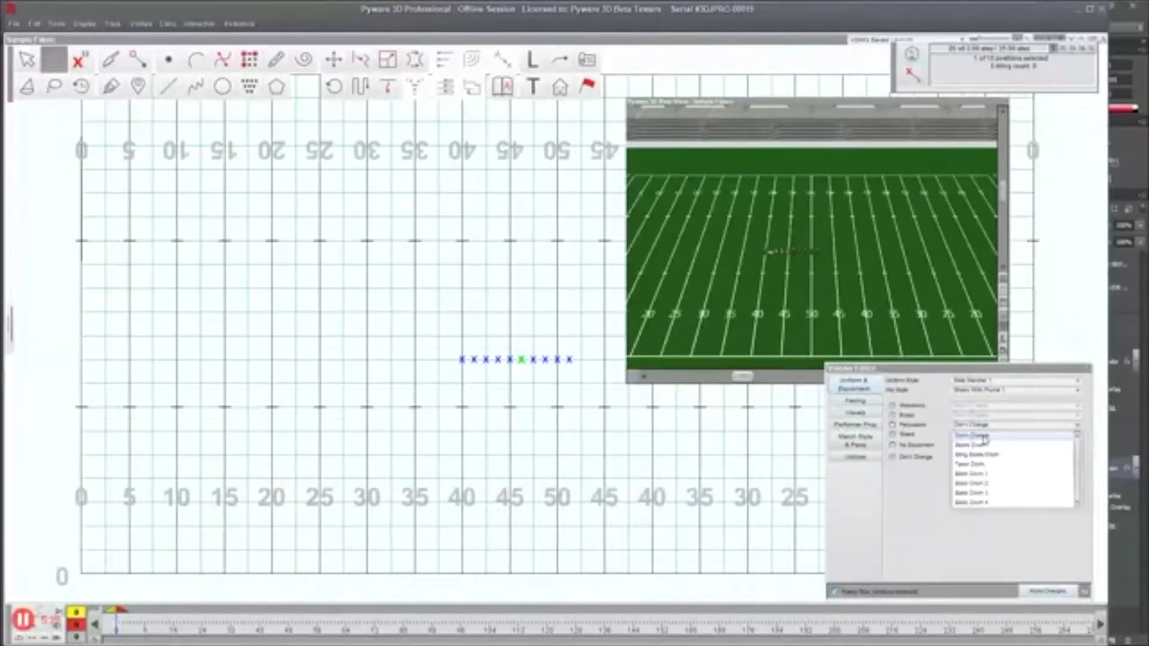
{"action": "left_click", "coordinate": [1027, 498]}
{"action": "left_click", "coordinate": [1046, 592]}
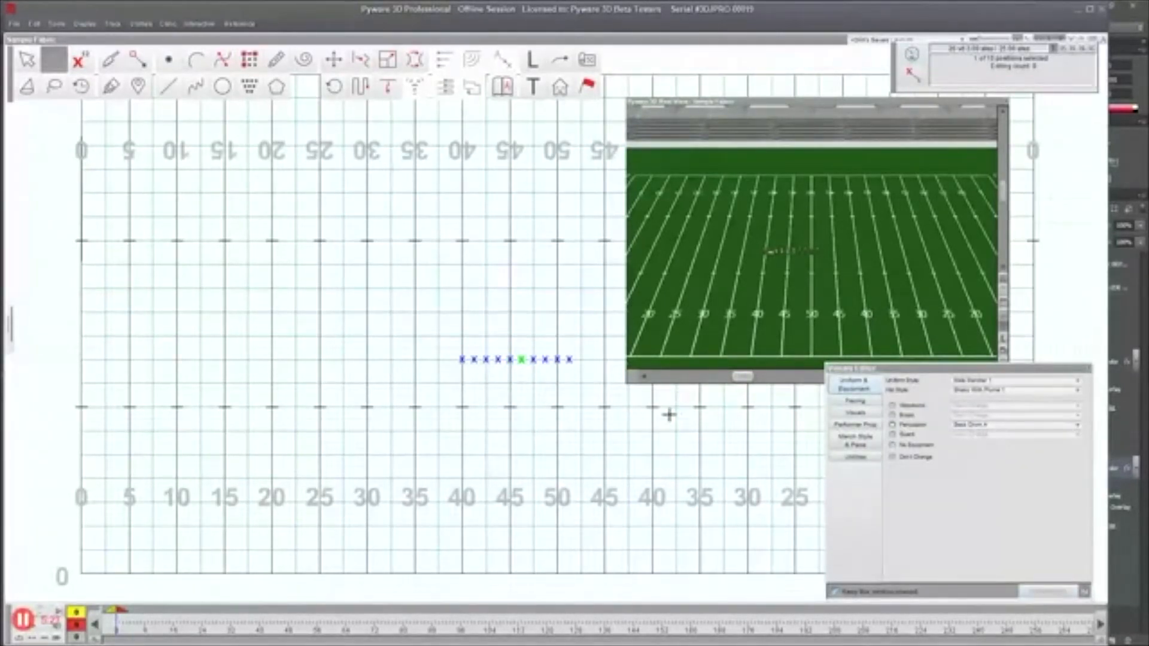
Step: Equip the seventh performer in the line with Bass Drum 5 and apply the change
{"action": "left_click", "coordinate": [533, 359]}
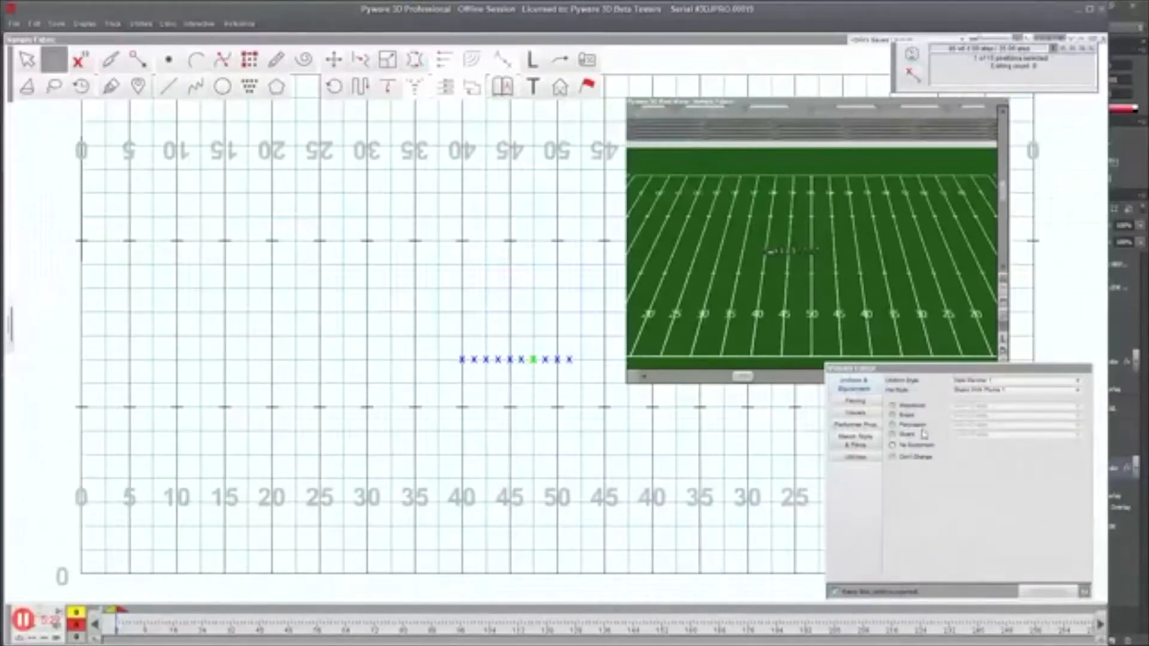
{"action": "left_click", "coordinate": [912, 425]}
{"action": "left_click", "coordinate": [981, 424]}
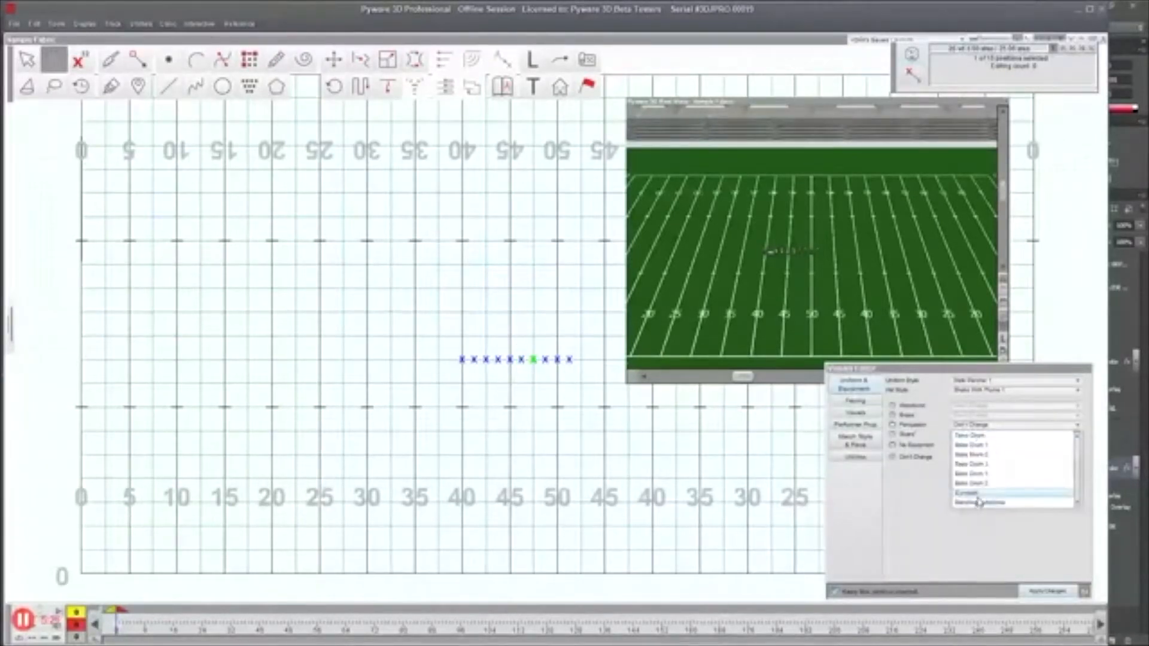
{"action": "left_click", "coordinate": [974, 484]}
{"action": "left_click", "coordinate": [1035, 591]}
Step: Check the drum line up close in 3D, and equip the first performer with the Snare Drum, applying the change
{"action": "mouse_move", "coordinate": [770, 273]}
{"action": "left_mouse_down"}
{"action": "mouse_move", "coordinate": [775, 260]}
{"action": "mouse_move", "coordinate": [770, 288]}
{"action": "mouse_move", "coordinate": [774, 274]}
{"action": "left_mouse_up"}
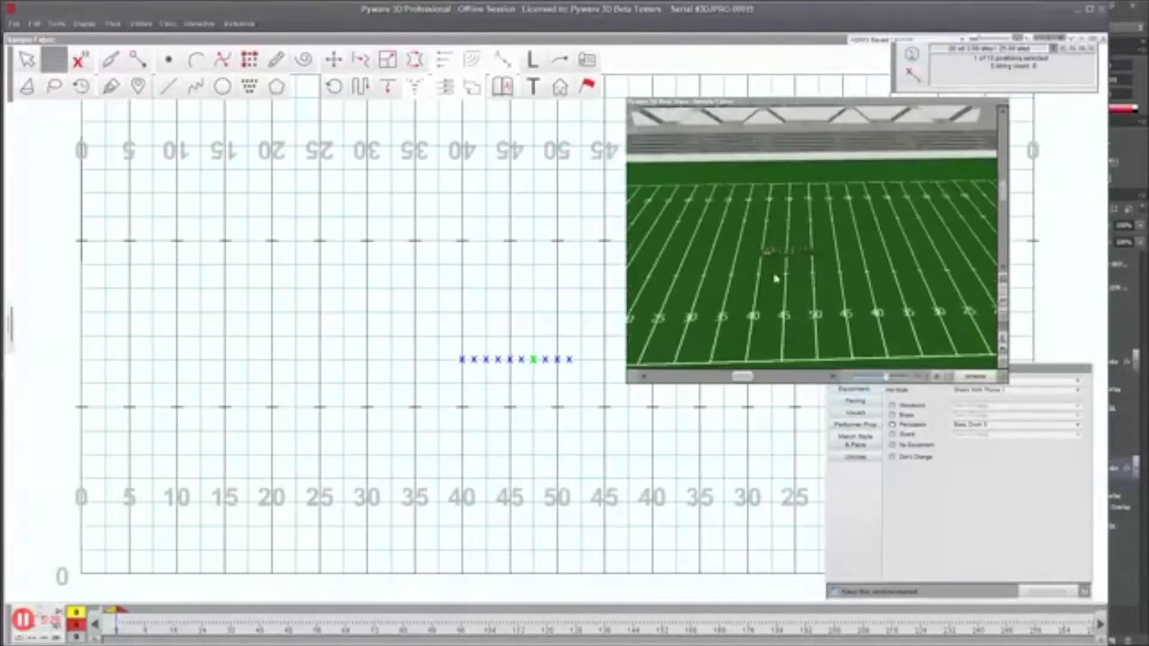
{"action": "scroll", "coordinate": [774, 279], "scroll_direction": "up", "scroll_amount": 1}
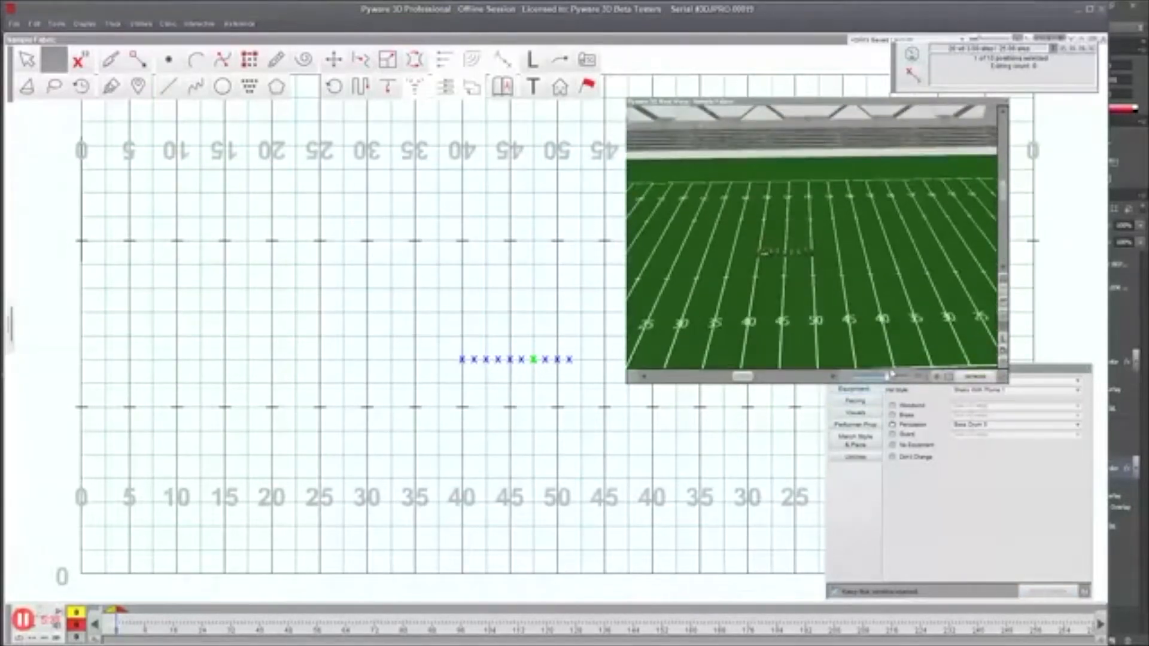
{"action": "left_click_drag", "start_coordinate": [888, 376], "coordinate": [913, 383]}
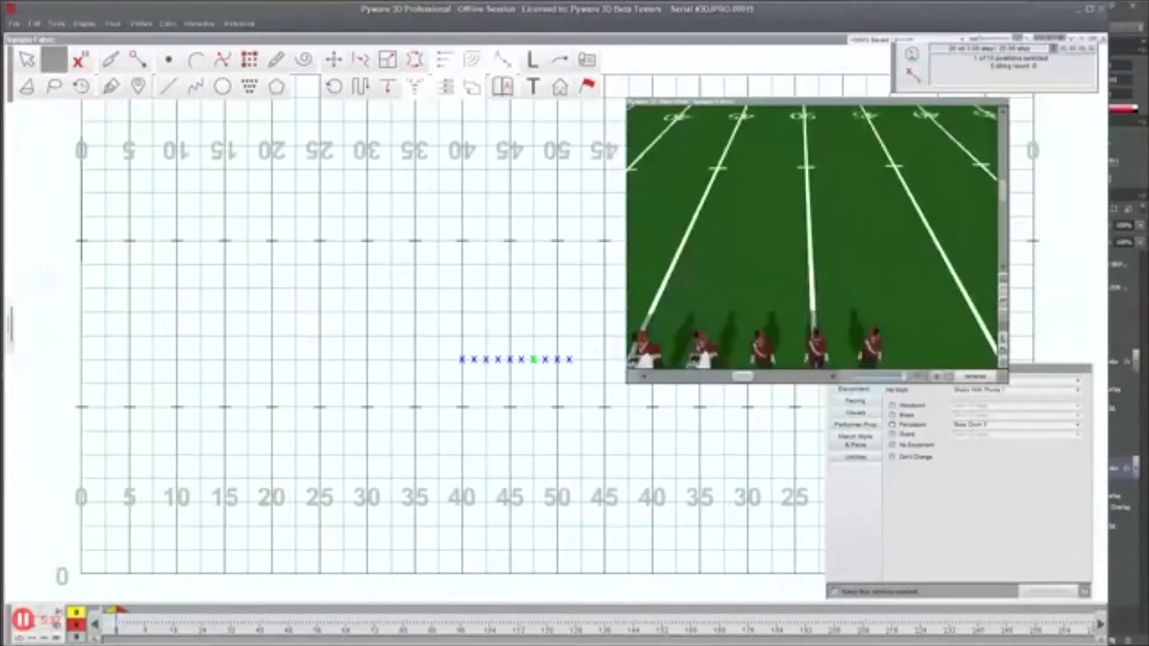
{"action": "left_click_drag", "start_coordinate": [793, 347], "coordinate": [810, 315]}
{"action": "left_click_drag", "start_coordinate": [787, 356], "coordinate": [773, 347]}
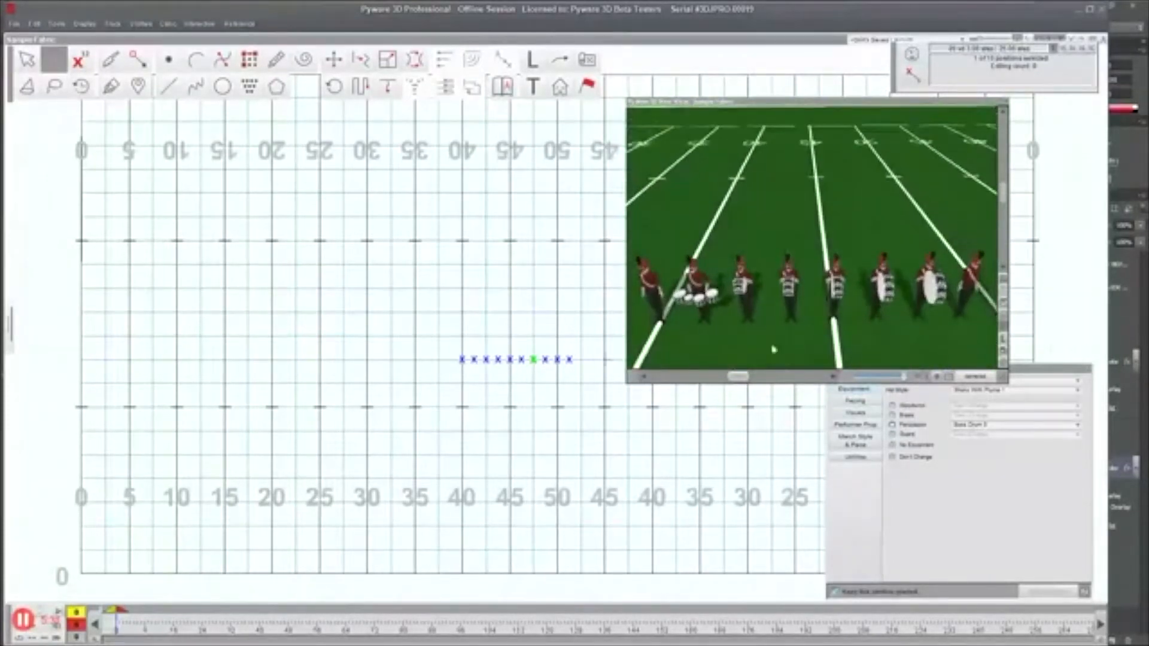
{"action": "left_click", "coordinate": [462, 358]}
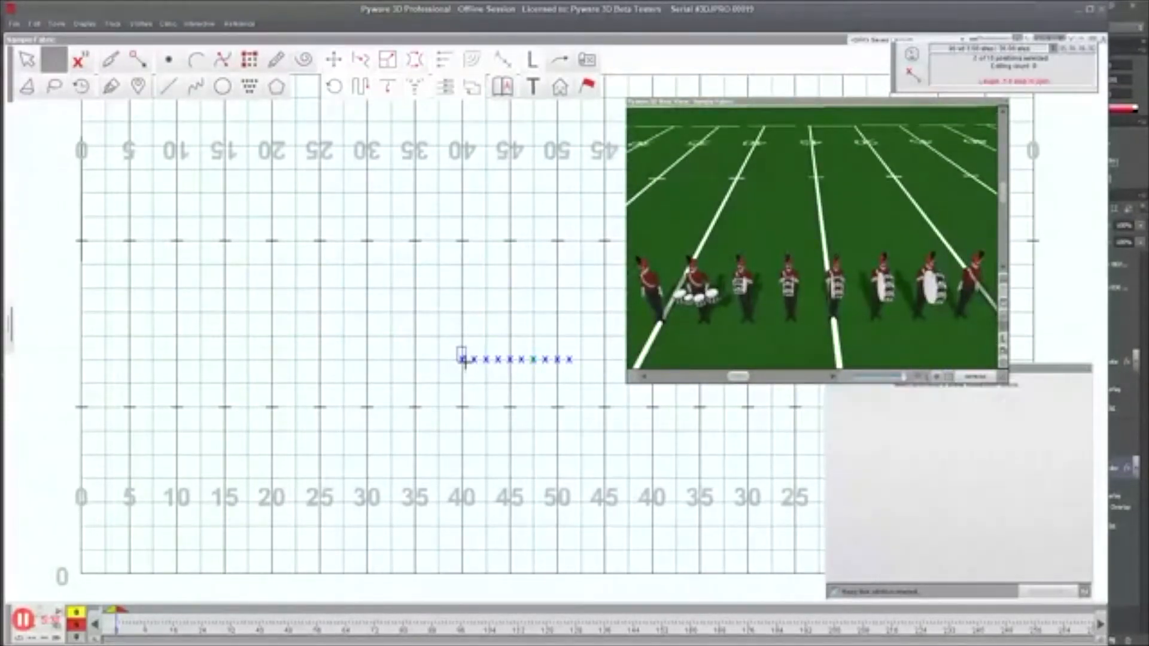
{"action": "left_click", "coordinate": [915, 426]}
{"action": "left_click", "coordinate": [963, 426]}
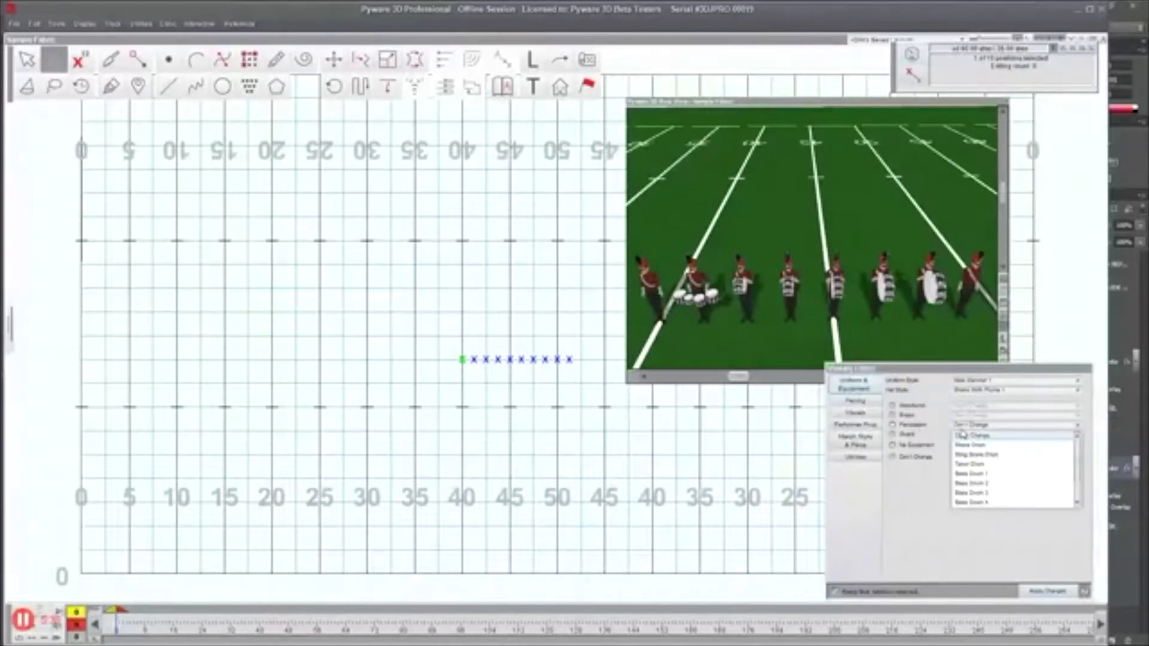
{"action": "left_click", "coordinate": [974, 448]}
{"action": "left_click", "coordinate": [1047, 593]}
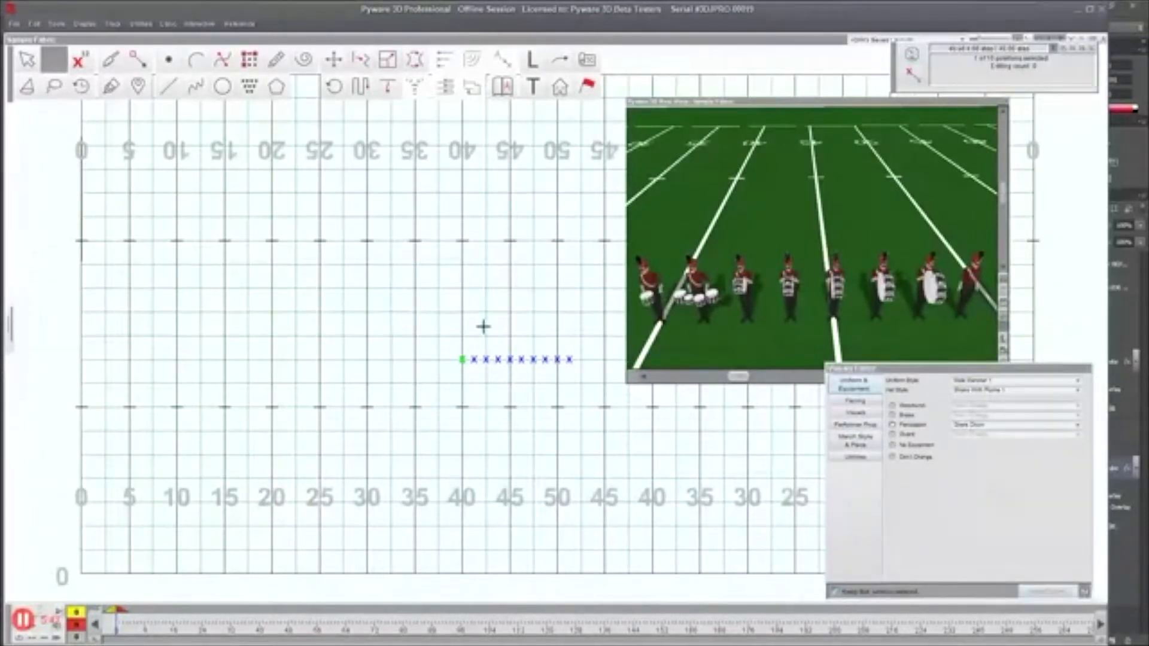
Step: Open the Selected Fabrics table in the document options and locate the drum entries
{"action": "left_click", "coordinate": [14, 25]}
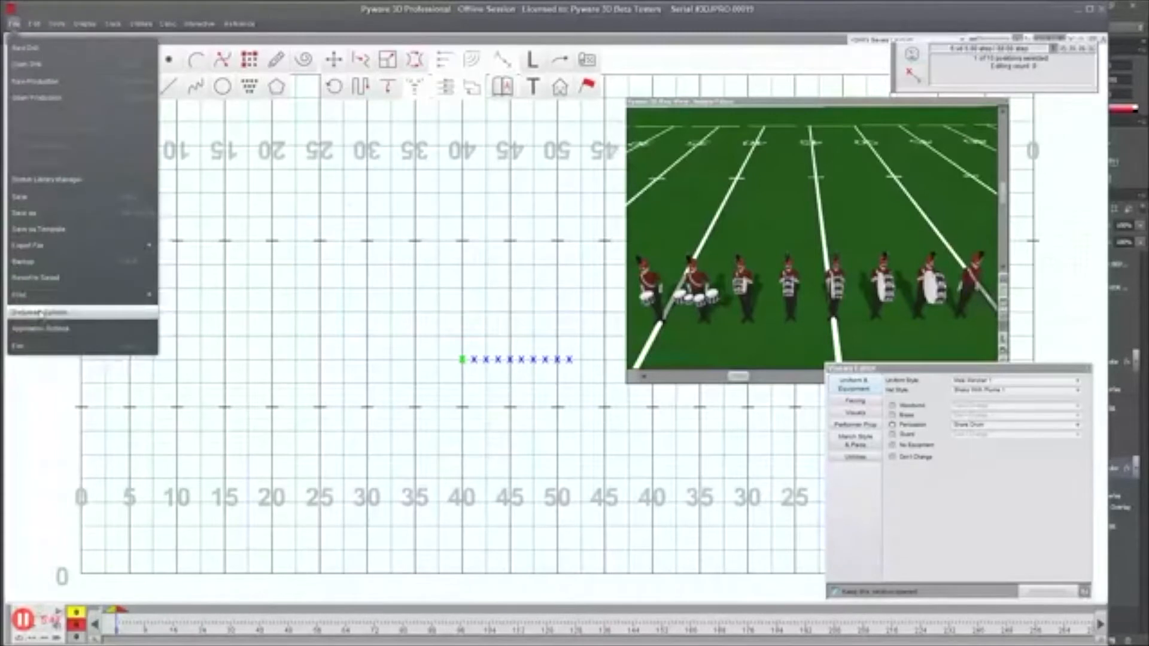
{"action": "left_click", "coordinate": [39, 312]}
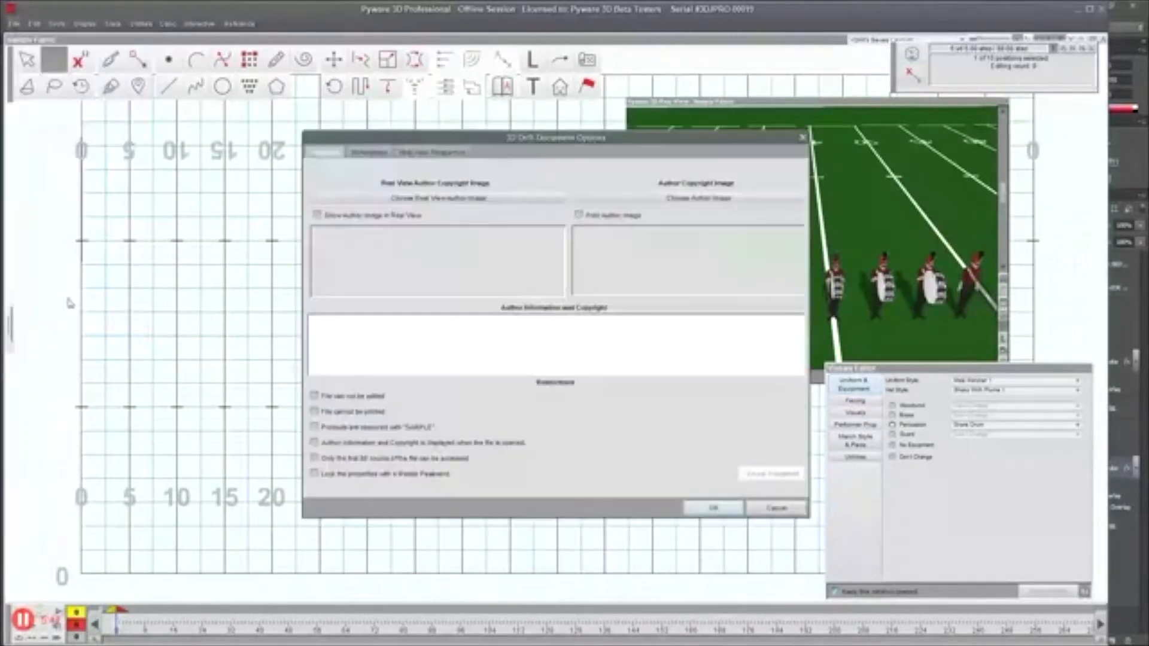
{"action": "left_click", "coordinate": [429, 152]}
{"action": "scroll", "coordinate": [451, 355], "scroll_direction": "down", "scroll_amount": 3}
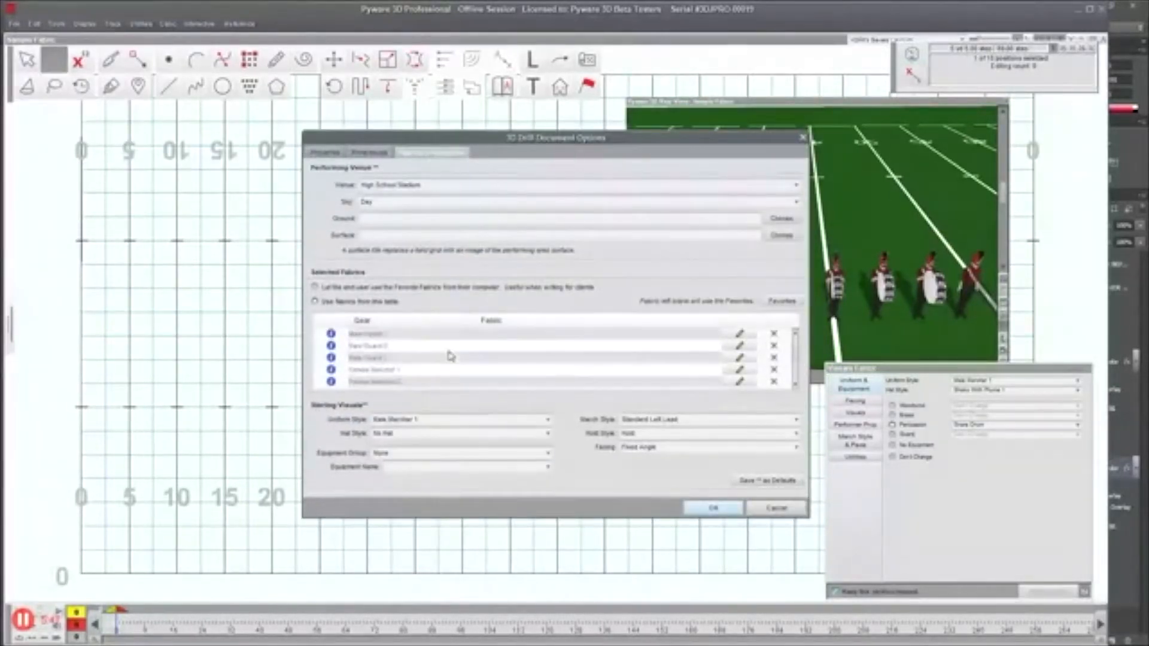
{"action": "scroll", "coordinate": [451, 356], "scroll_direction": "down", "scroll_amount": 4}
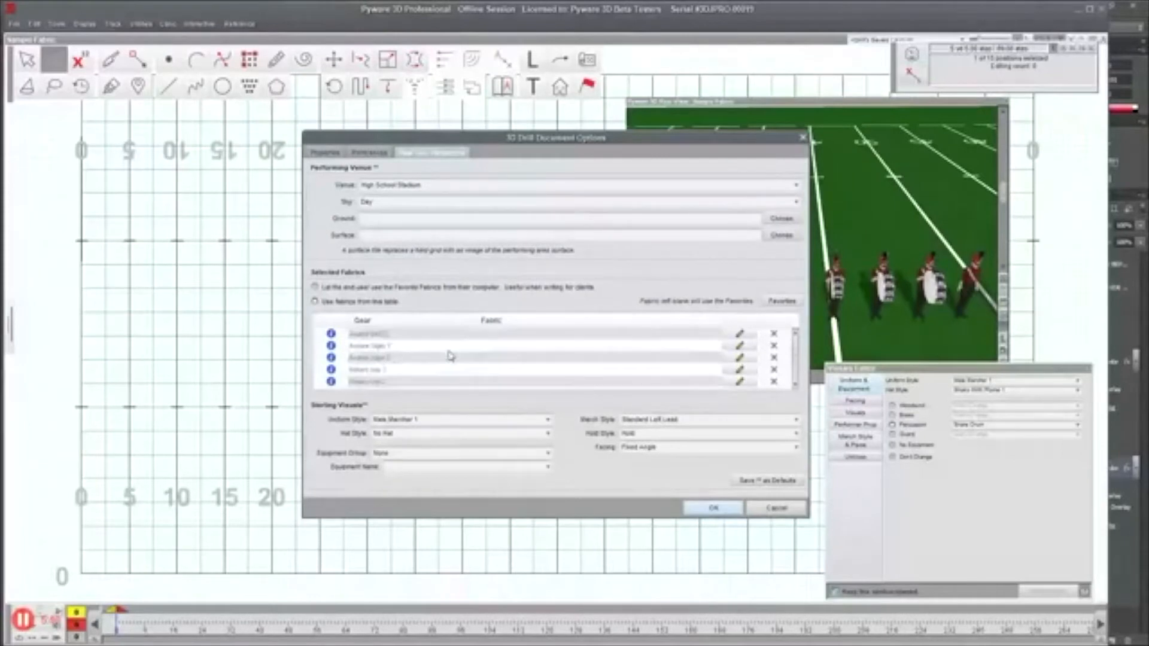
{"action": "scroll", "coordinate": [451, 356], "scroll_direction": "down", "scroll_amount": 5}
{"action": "scroll", "coordinate": [452, 356], "scroll_direction": "down", "scroll_amount": 4}
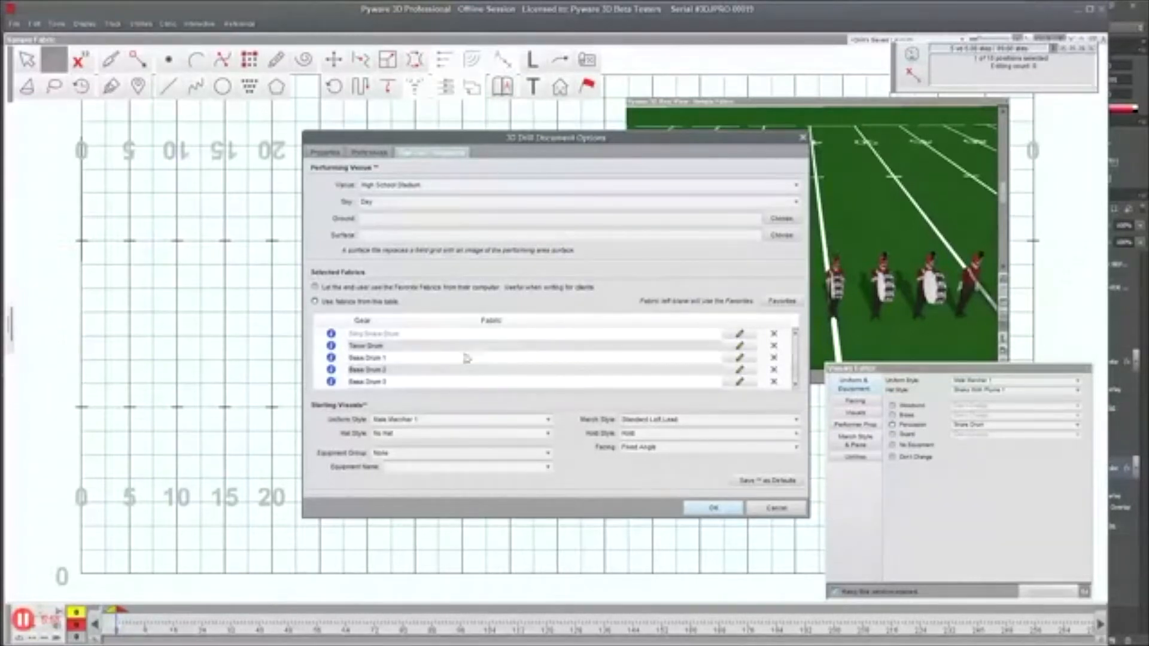
Step: Assign the fabric Night School Drum.png to the Tenor Drum
{"action": "left_click", "coordinate": [739, 346]}
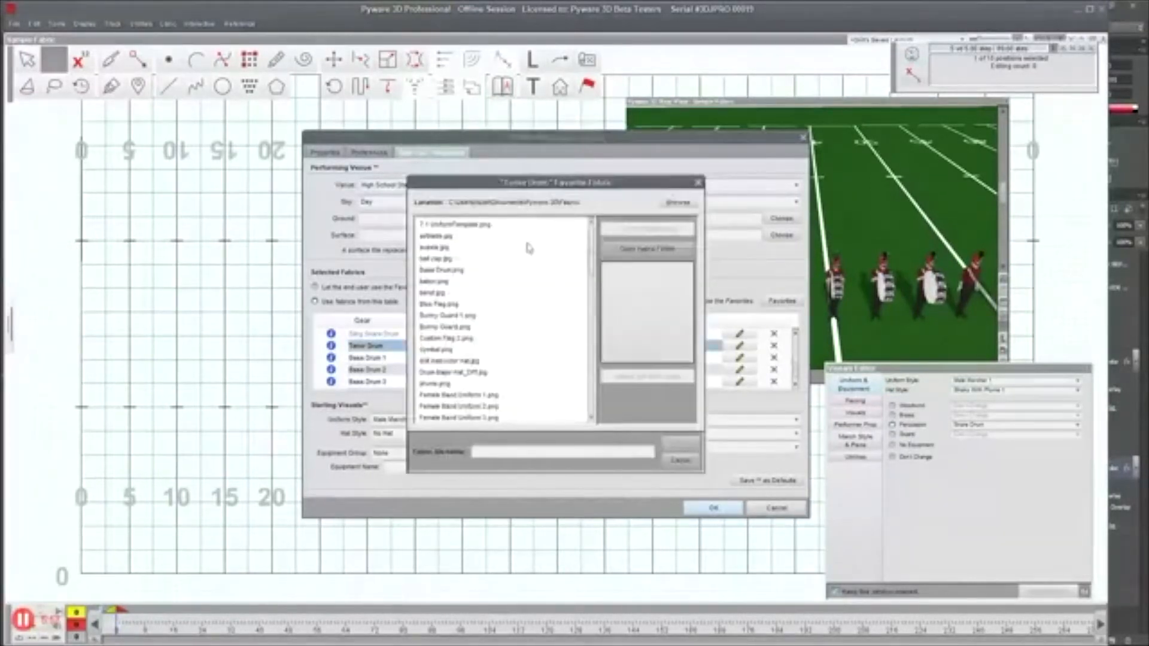
{"action": "scroll", "coordinate": [456, 386], "scroll_direction": "down", "scroll_amount": 8}
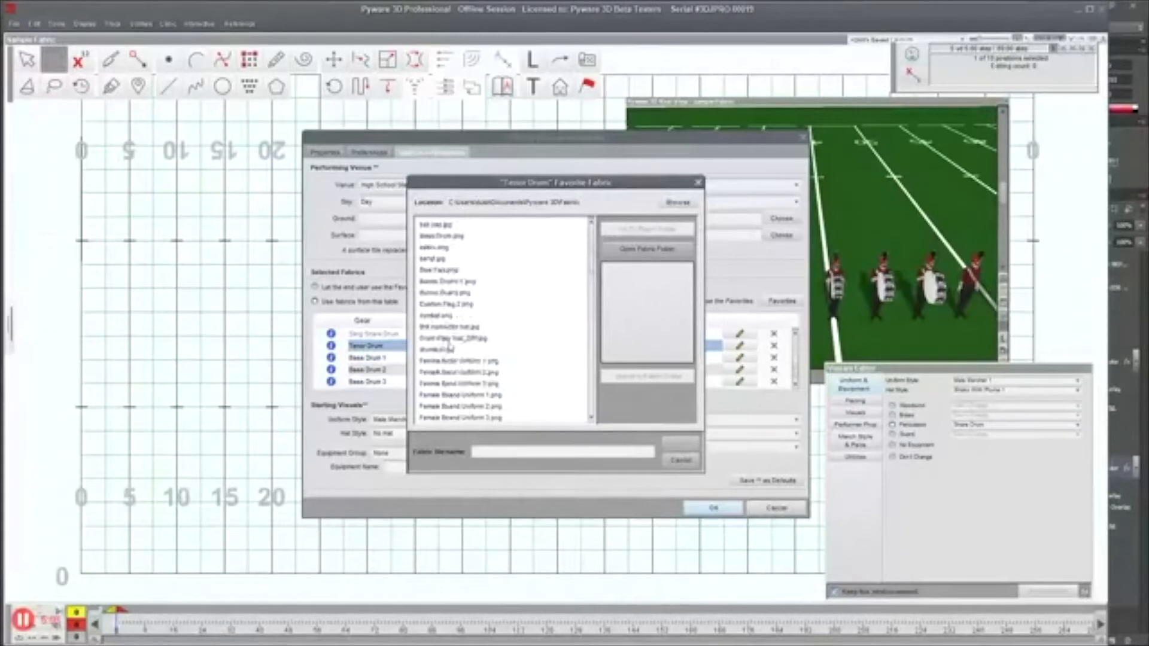
{"action": "scroll", "coordinate": [450, 351], "scroll_direction": "down", "scroll_amount": 3}
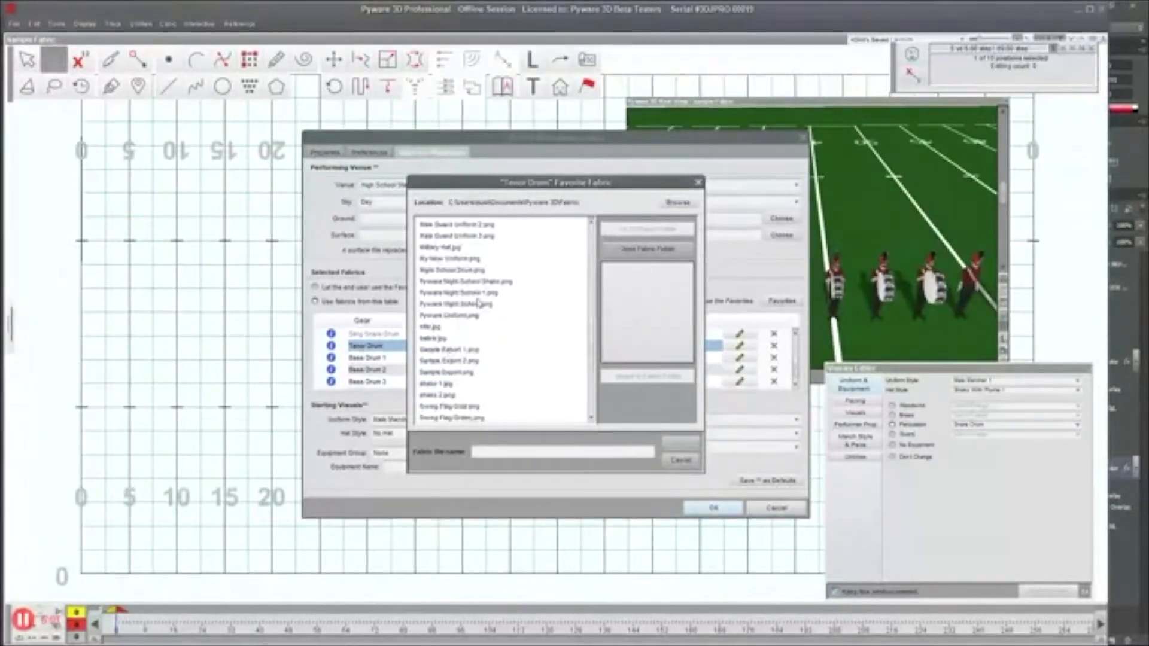
{"action": "left_click", "coordinate": [467, 270]}
{"action": "left_click", "coordinate": [681, 443]}
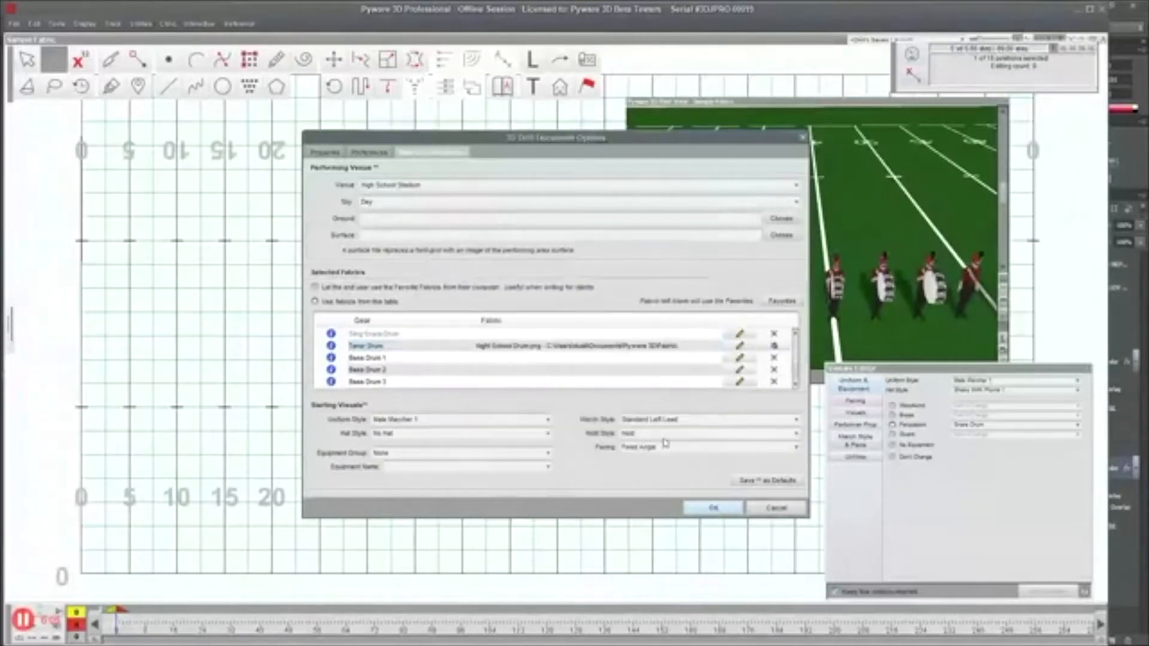
Step: Assign the fabric Night School Drum.png to Bass Drum 1
{"action": "left_click", "coordinate": [740, 358]}
{"action": "scroll", "coordinate": [446, 389], "scroll_direction": "down", "scroll_amount": 3}
{"action": "scroll", "coordinate": [444, 388], "scroll_direction": "down", "scroll_amount": 3}
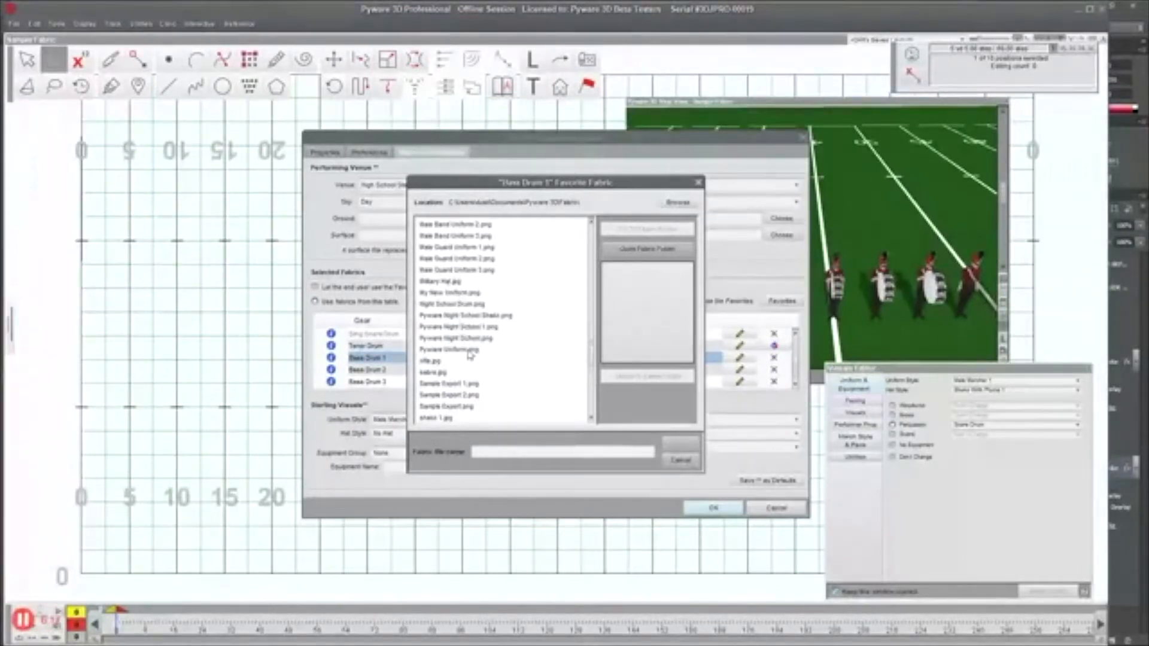
{"action": "left_click", "coordinate": [453, 304]}
{"action": "left_click", "coordinate": [681, 445]}
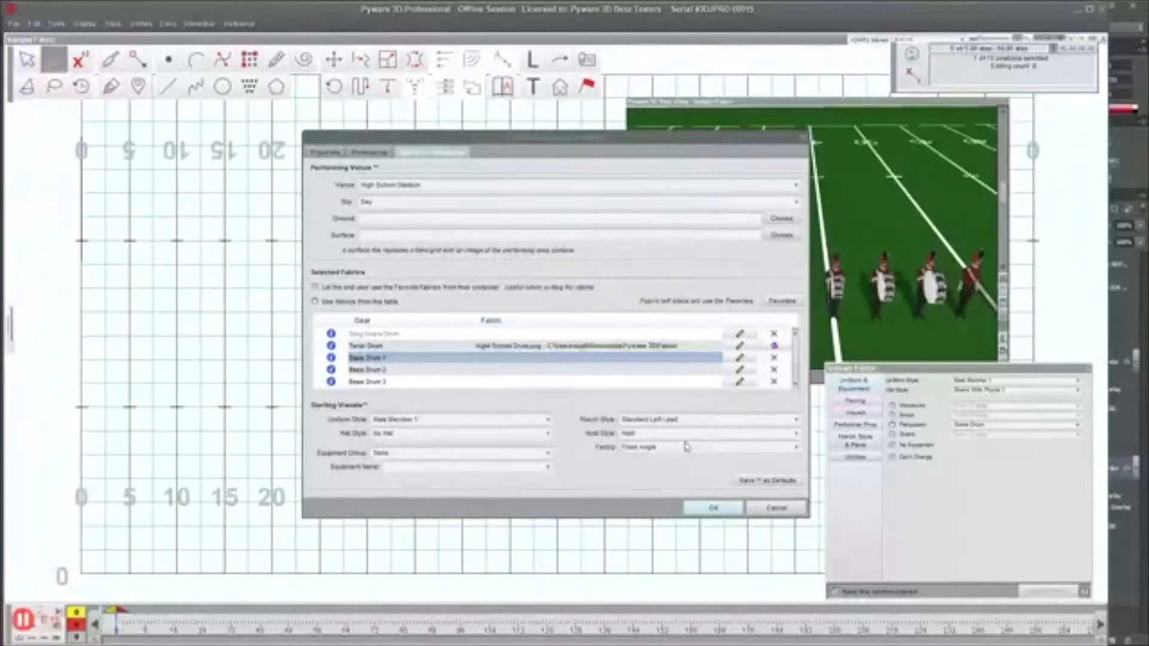
Step: Assign the fabric Night School Drum.png to Bass Drum 2
{"action": "left_click", "coordinate": [582, 372]}
{"action": "left_click", "coordinate": [739, 369]}
{"action": "scroll", "coordinate": [551, 351], "scroll_direction": "down", "scroll_amount": 6}
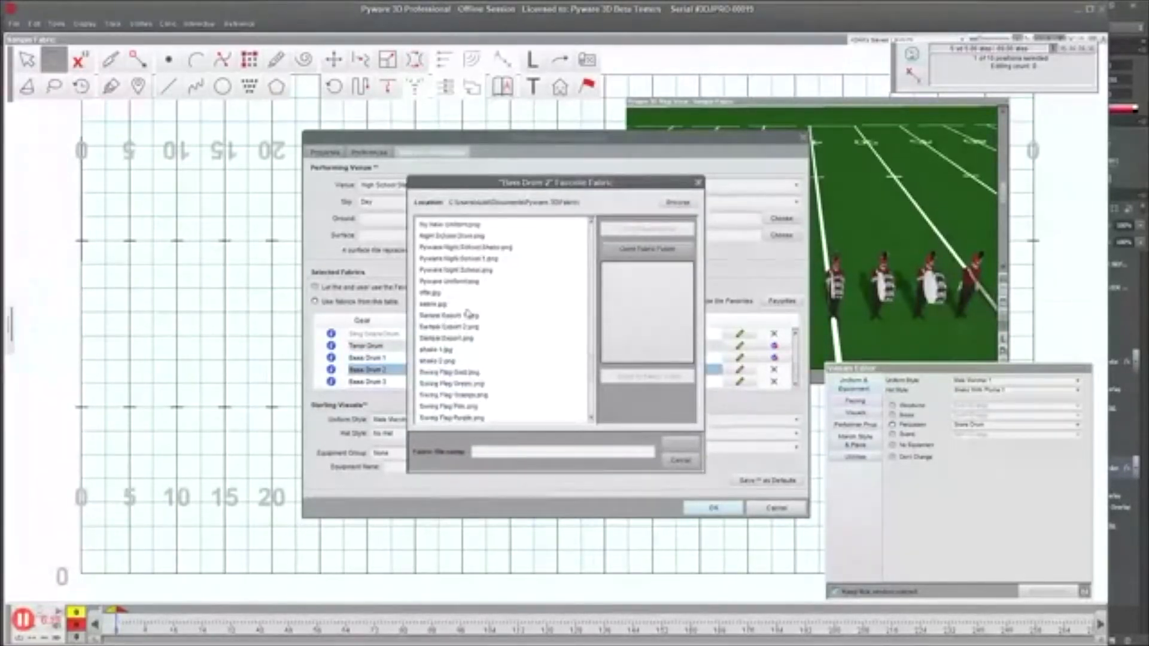
{"action": "left_click", "coordinate": [457, 305]}
{"action": "left_click", "coordinate": [680, 444]}
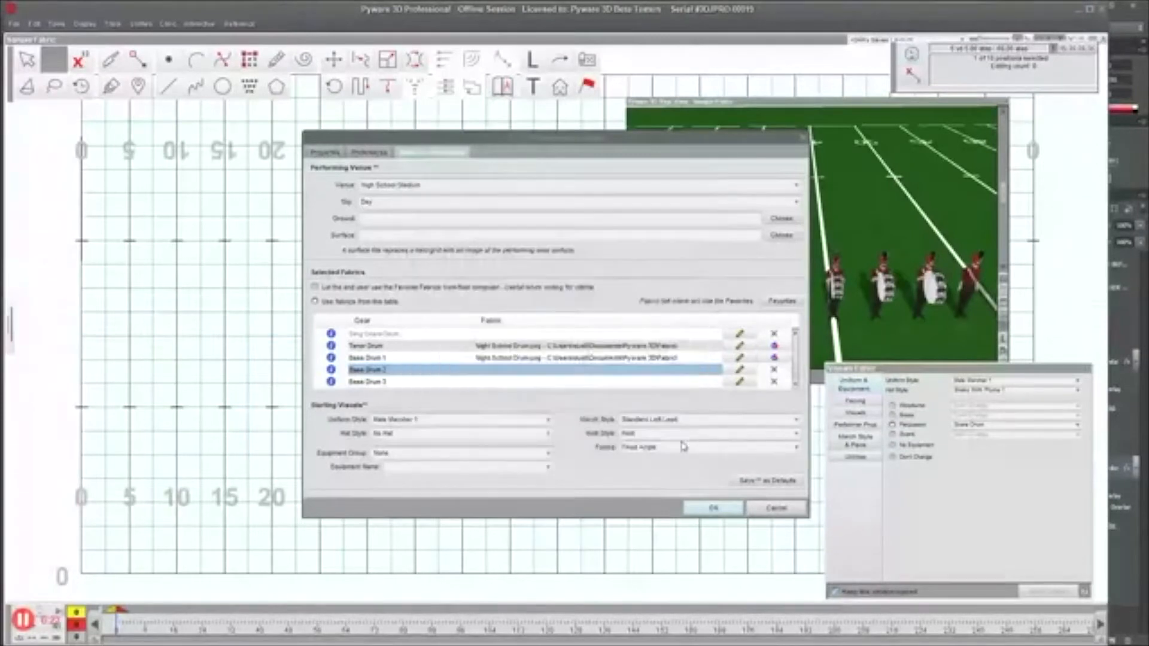
Step: Assign the fabric Night School Drum.png to Bass Drum 3
{"action": "left_click", "coordinate": [473, 388]}
{"action": "left_click", "coordinate": [740, 382]}
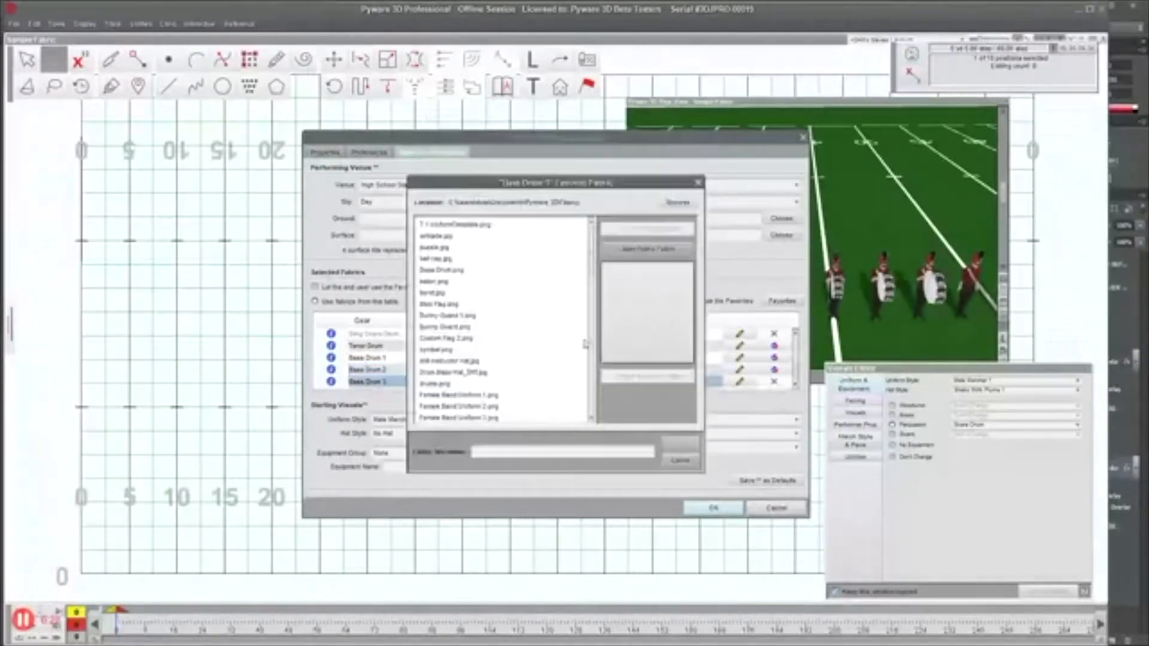
{"action": "scroll", "coordinate": [486, 368], "scroll_direction": "down", "scroll_amount": 2}
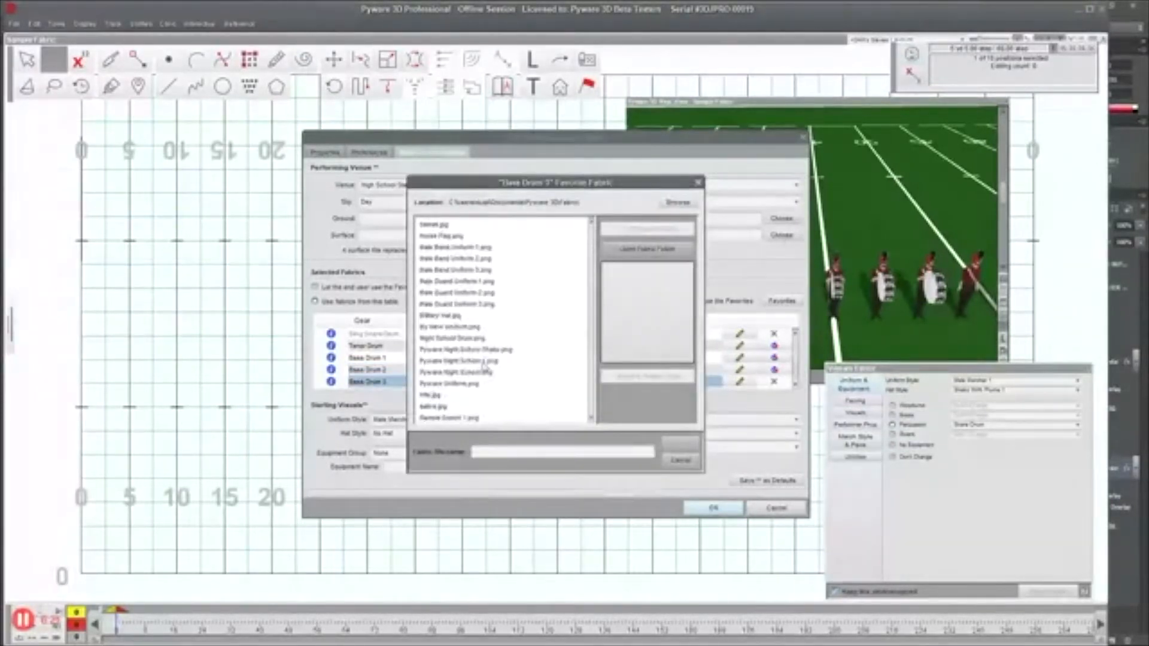
{"action": "left_click", "coordinate": [450, 339]}
{"action": "left_click", "coordinate": [681, 443]}
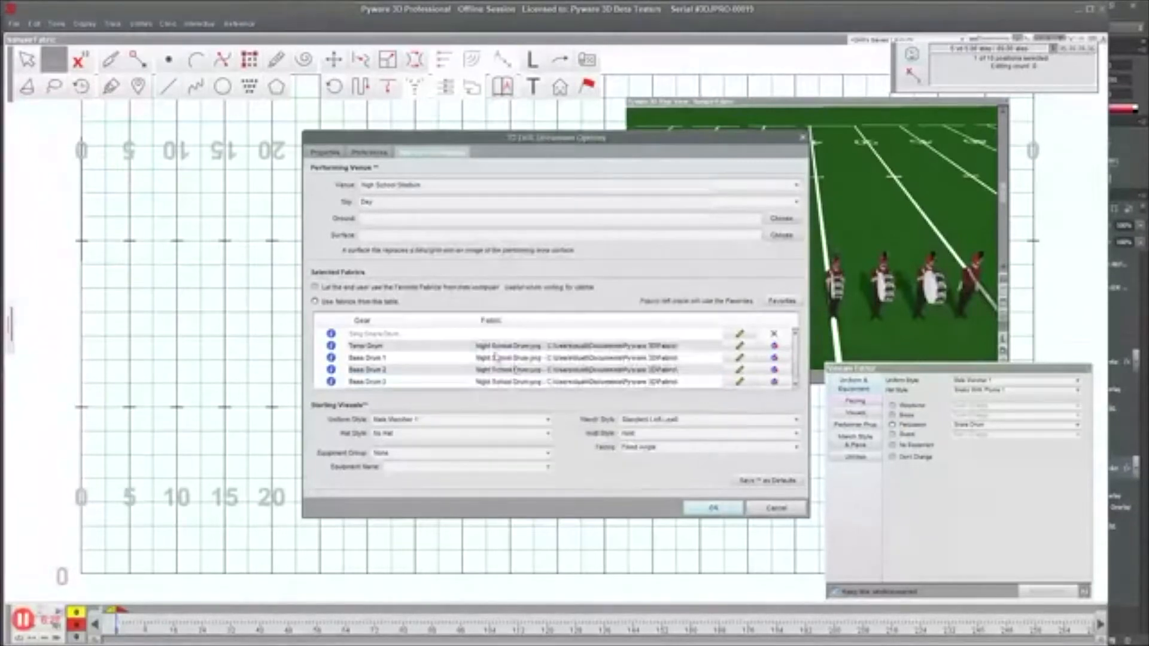
Step: Assign the fabric Night School Drum.png to Bass Drum 4
{"action": "scroll", "coordinate": [496, 357], "scroll_direction": "down", "scroll_amount": 1}
{"action": "left_click", "coordinate": [479, 362]}
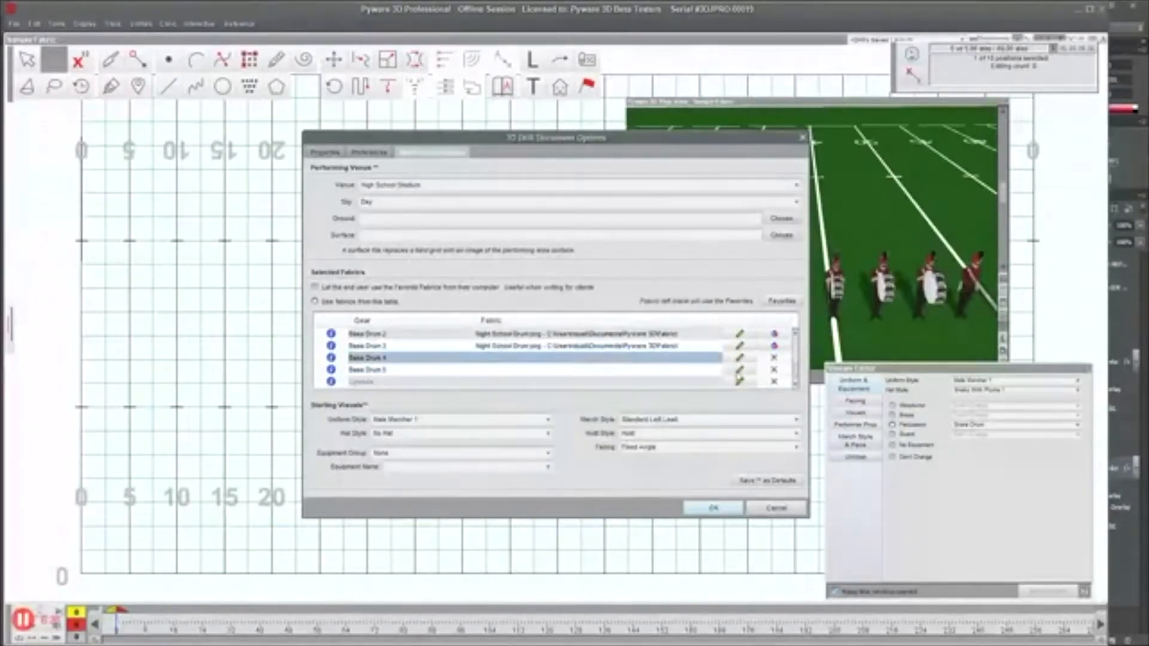
{"action": "left_click", "coordinate": [740, 358]}
{"action": "scroll", "coordinate": [484, 354], "scroll_direction": "down", "scroll_amount": 6}
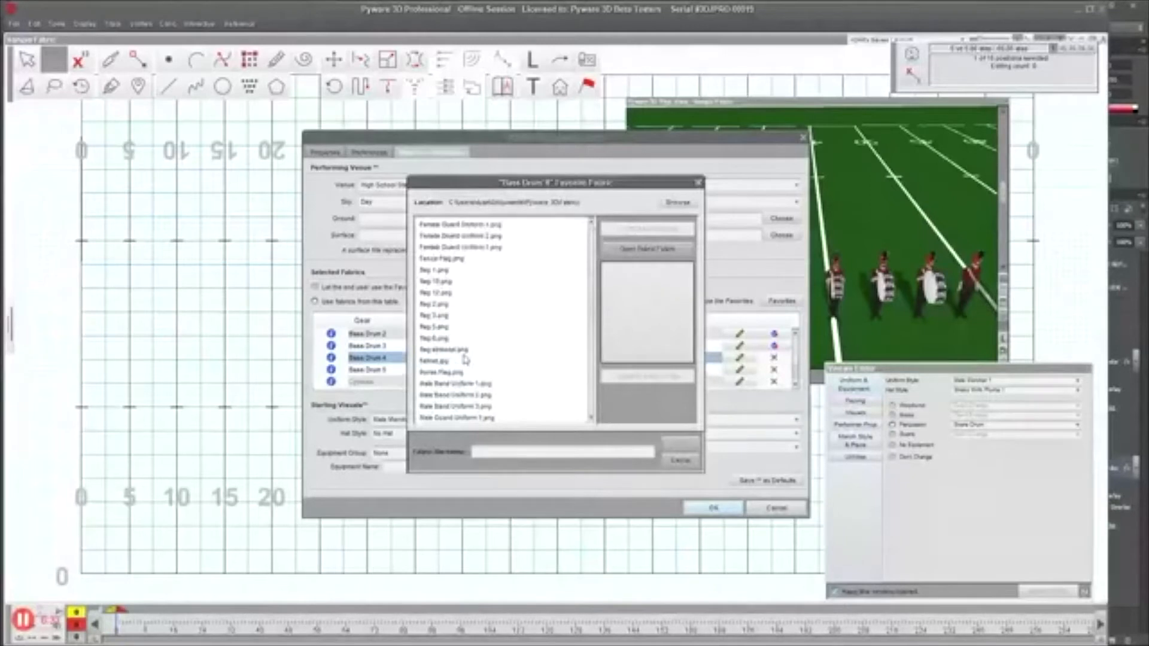
{"action": "double_click", "coordinate": [458, 372]}
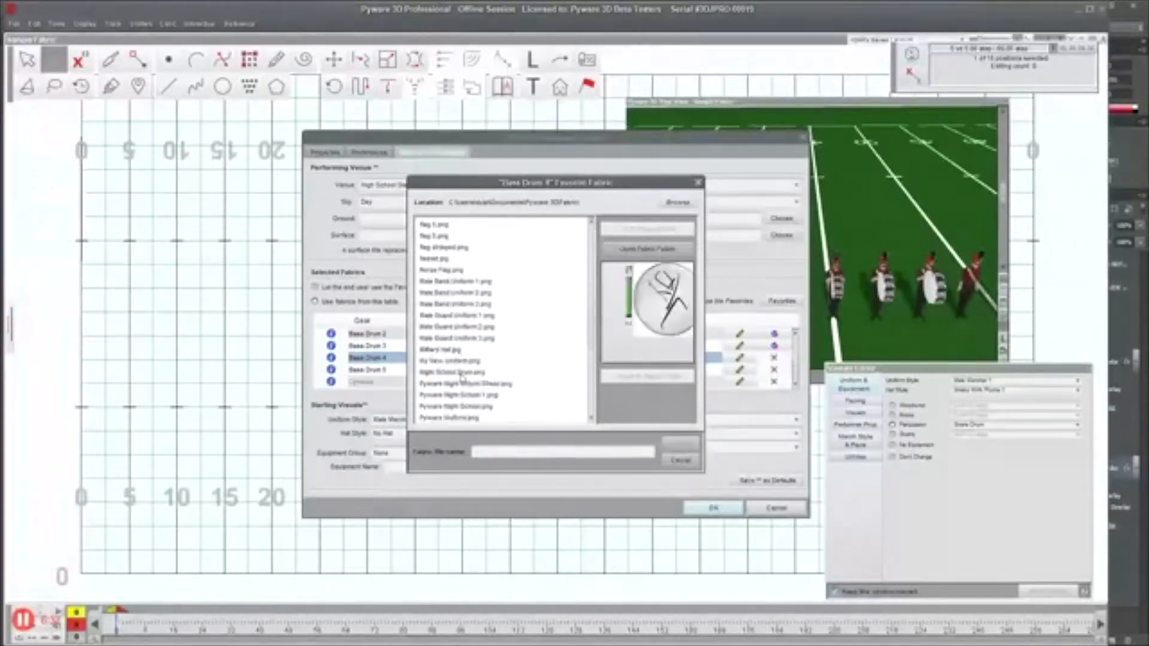
Step: Assign the fabric Night School Drum.png to Bass Drum 5 and accept the document options
{"action": "left_click", "coordinate": [471, 371]}
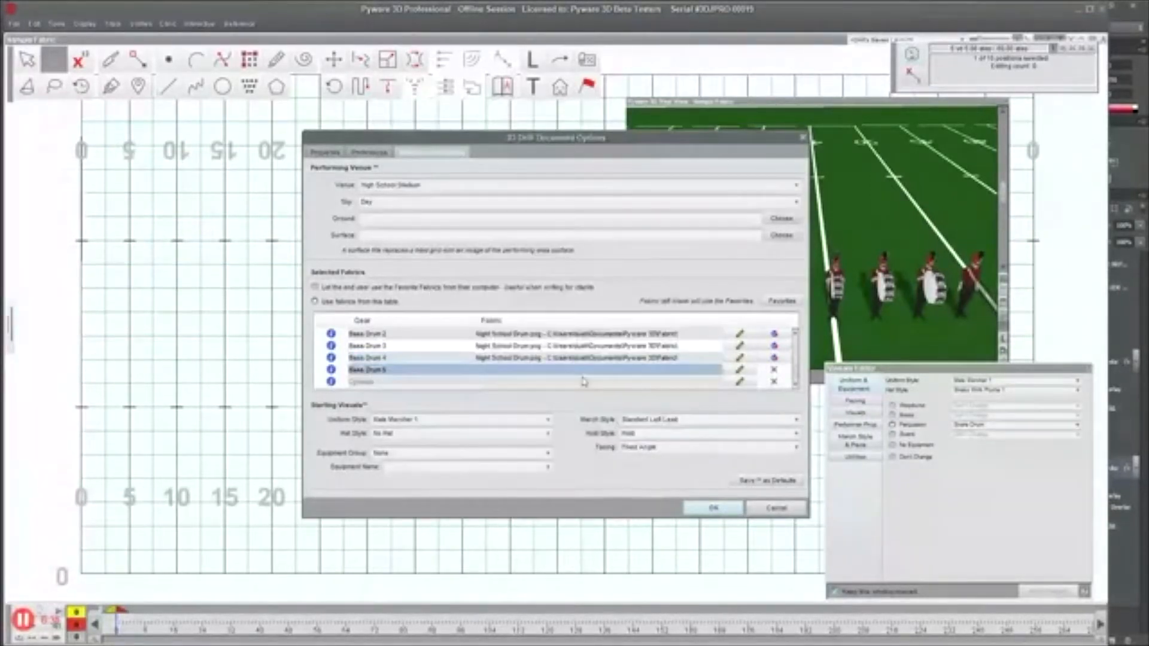
{"action": "left_click", "coordinate": [740, 370]}
{"action": "scroll", "coordinate": [483, 369], "scroll_direction": "down", "scroll_amount": 5}
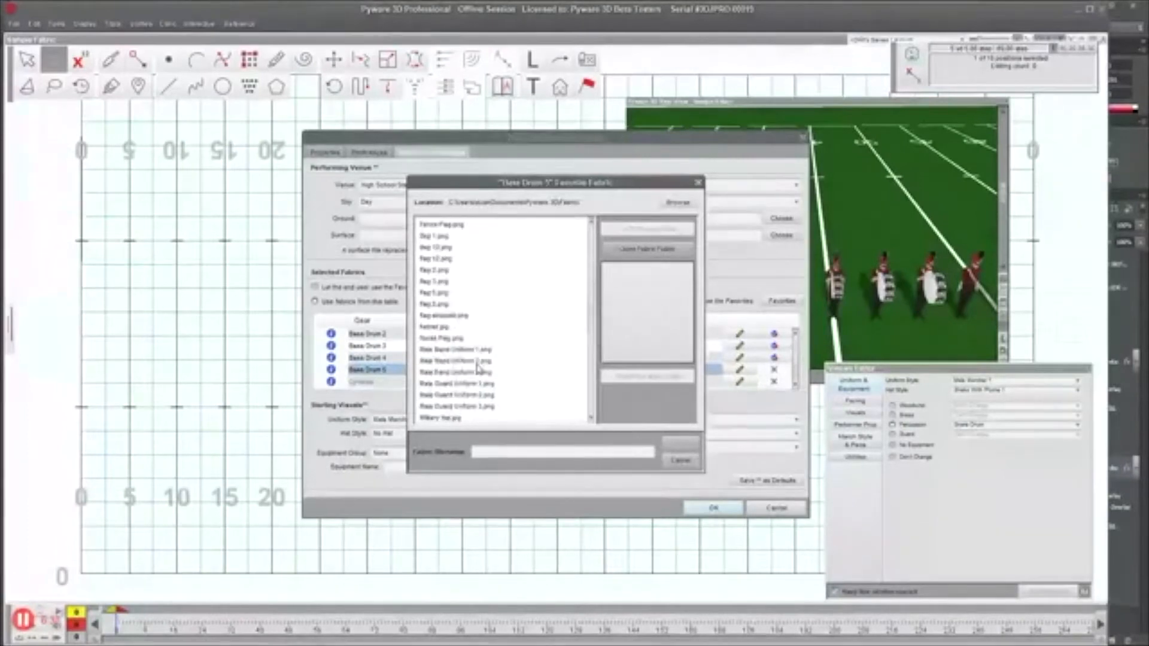
{"action": "scroll", "coordinate": [443, 359], "scroll_direction": "down", "scroll_amount": 1}
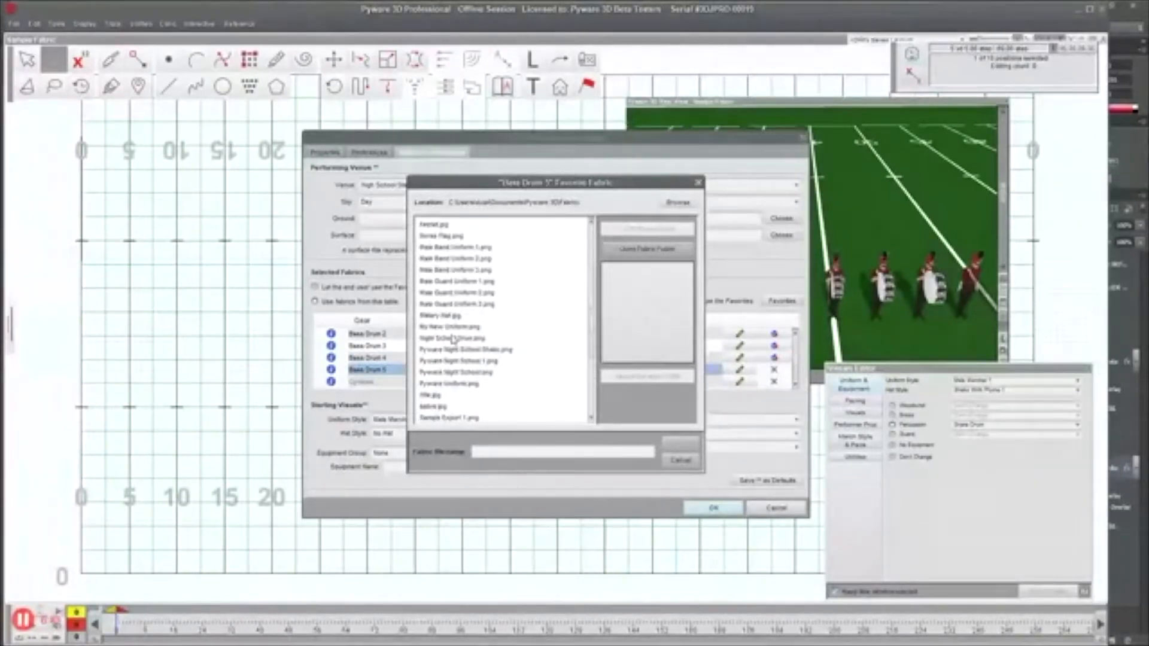
{"action": "left_click", "coordinate": [453, 339]}
{"action": "left_click", "coordinate": [680, 443]}
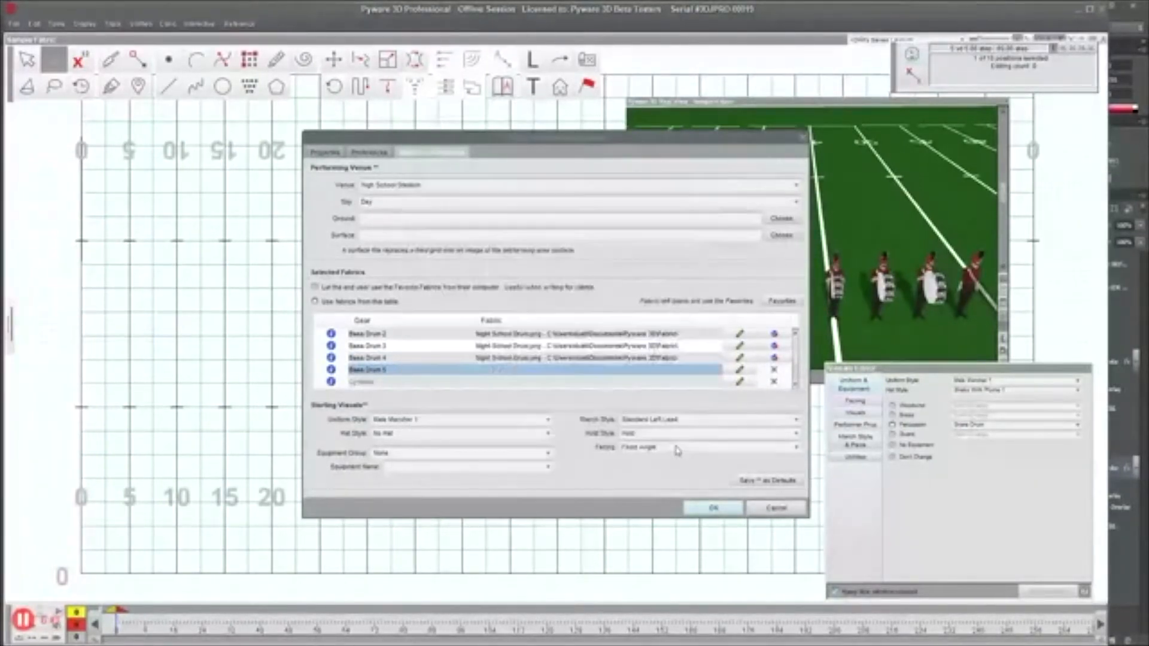
{"action": "left_click", "coordinate": [715, 508]}
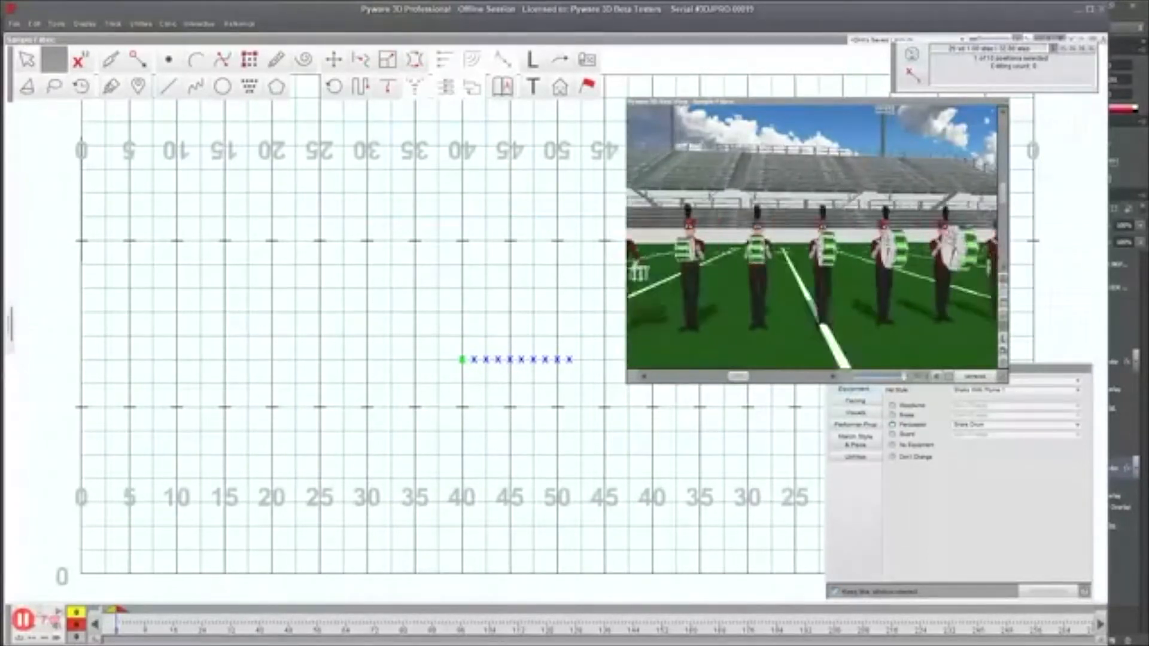
Step: Enlarge the 3D view, and permanently delete all performers of the drum line from the drill
{"action": "left_click_drag", "start_coordinate": [1006, 380], "coordinate": [1056, 452]}
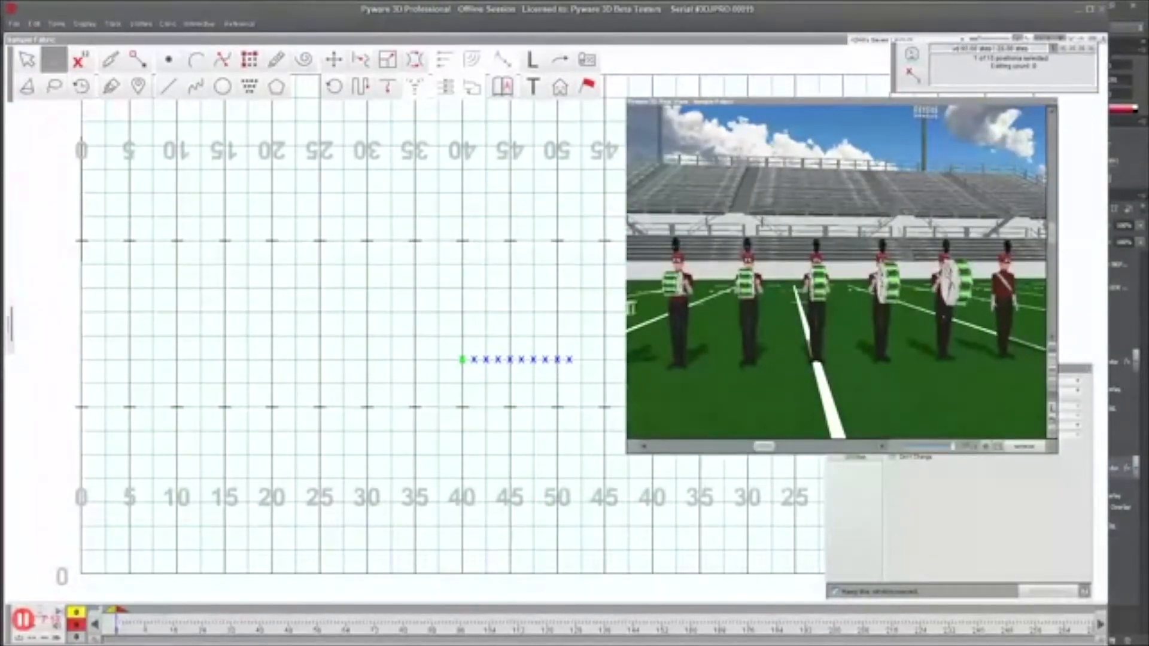
{"action": "left_click_drag", "start_coordinate": [422, 336], "coordinate": [611, 391]}
{"action": "key", "text": "Delete"}
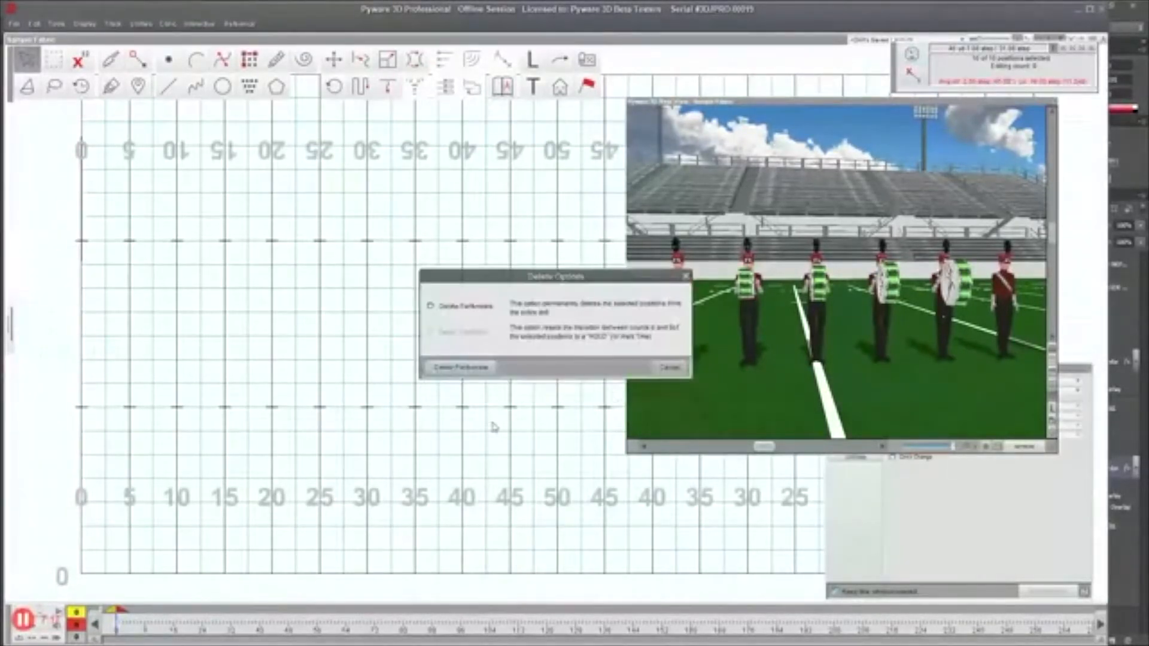
{"action": "left_click", "coordinate": [482, 370]}
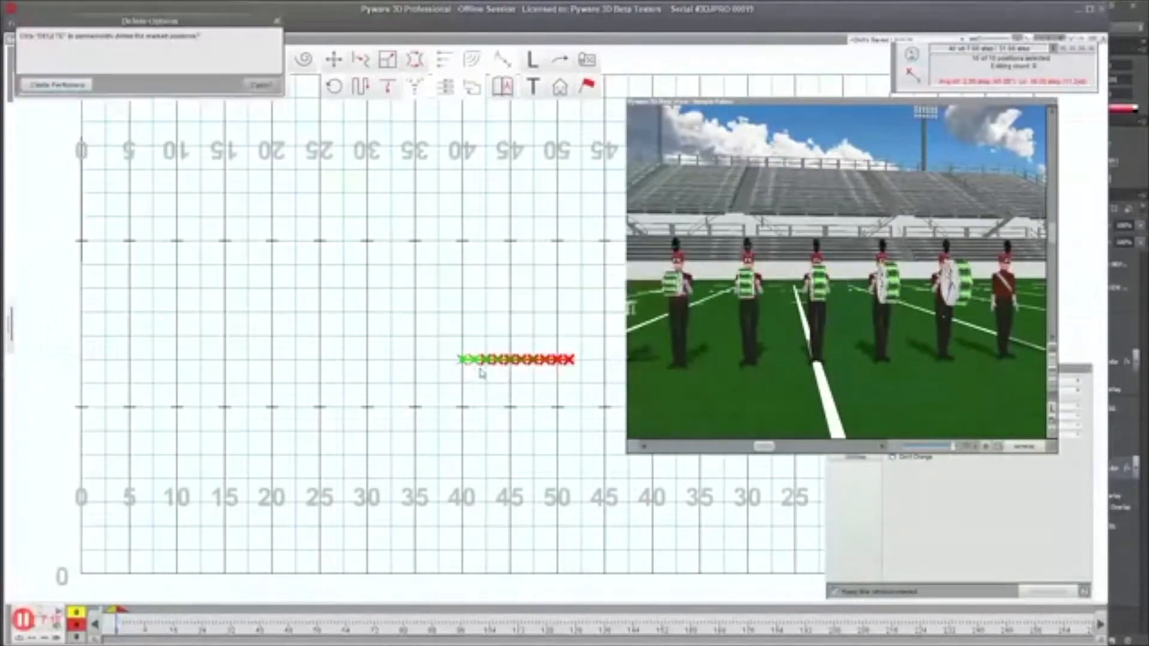
{"action": "left_click", "coordinate": [70, 87]}
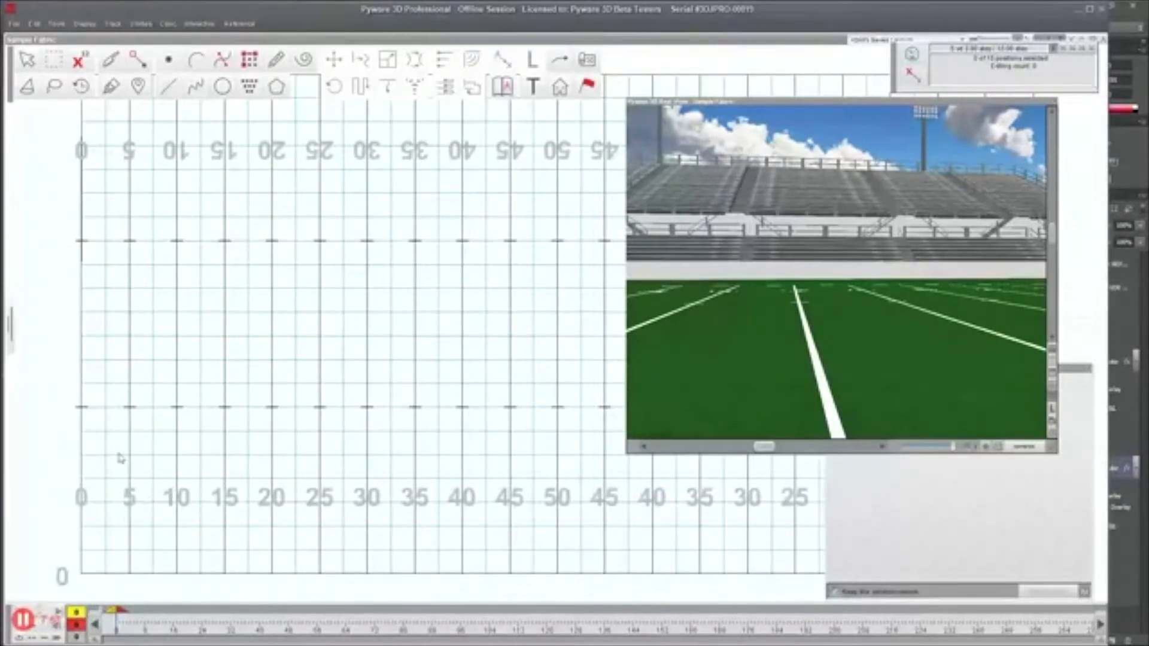
Step: Draw a wavy four-point curve of performers from the 10-yard line to about the 38-yard line, in front of the front hash
{"action": "left_click", "coordinate": [196, 88]}
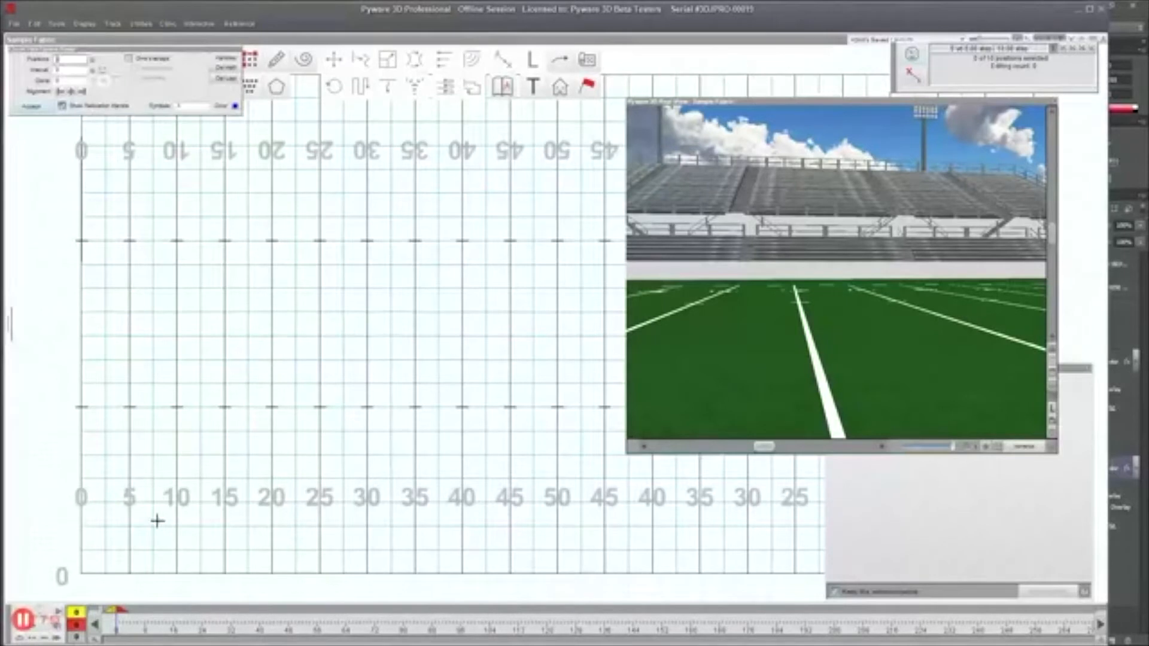
{"action": "left_click", "coordinate": [176, 502]}
{"action": "left_click", "coordinate": [295, 431]}
{"action": "left_click", "coordinate": [386, 479]}
{"action": "left_click", "coordinate": [444, 413]}
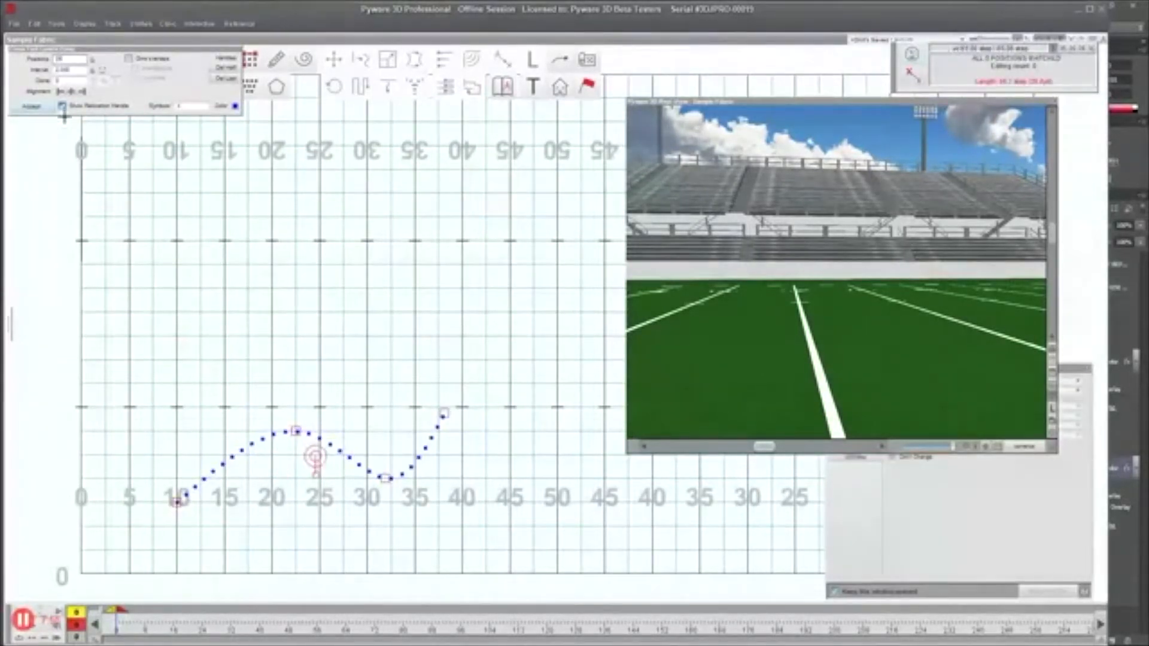
{"action": "left_click", "coordinate": [31, 106]}
Step: Select all performers on the curve and copy them
{"action": "left_click_drag", "start_coordinate": [200, 359], "coordinate": [537, 551]}
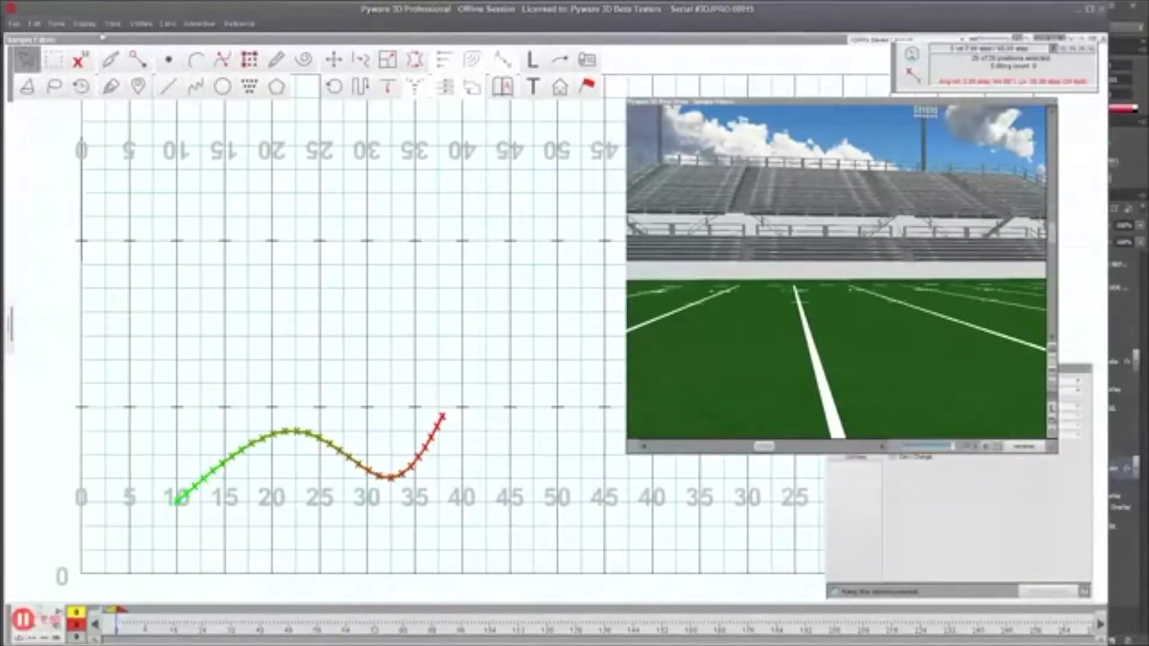
{"action": "left_click", "coordinate": [35, 23]}
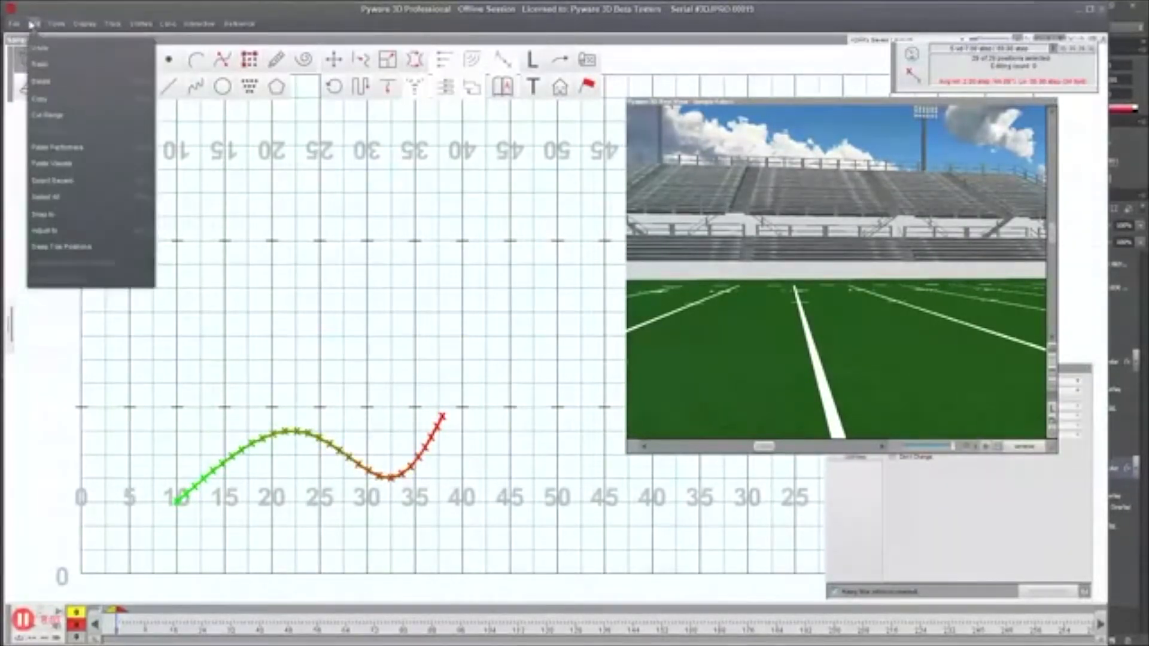
{"action": "left_click", "coordinate": [64, 99]}
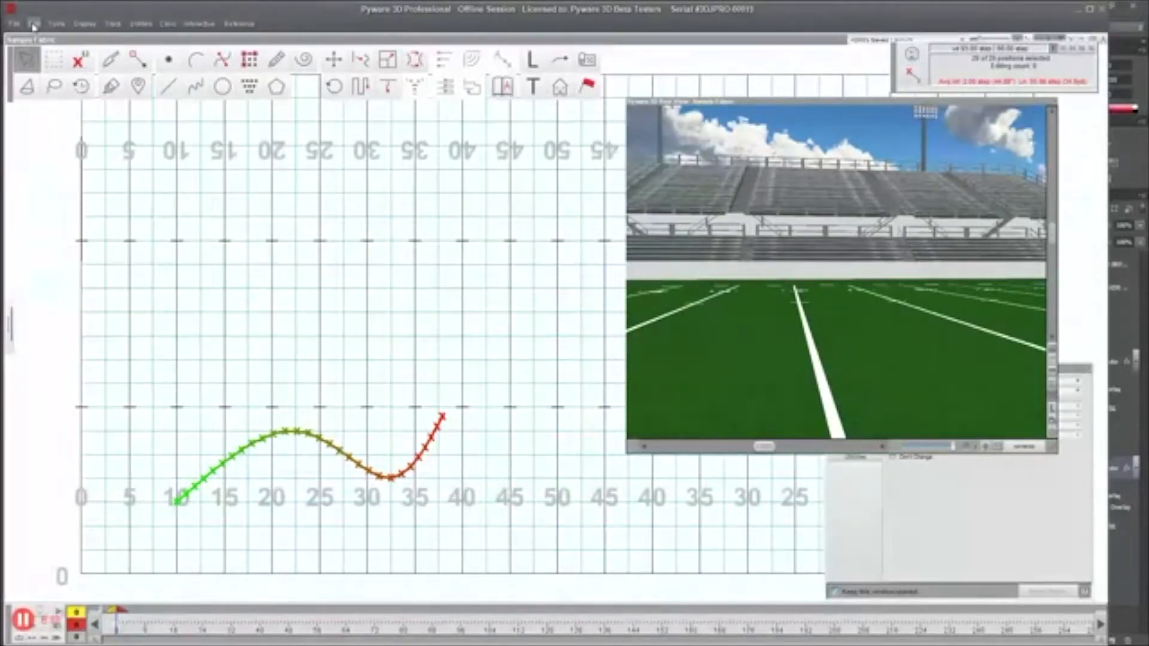
Step: Paste the copied curve as a new sketch, shifted straight upfield from the original performers
{"action": "left_click", "coordinate": [34, 25]}
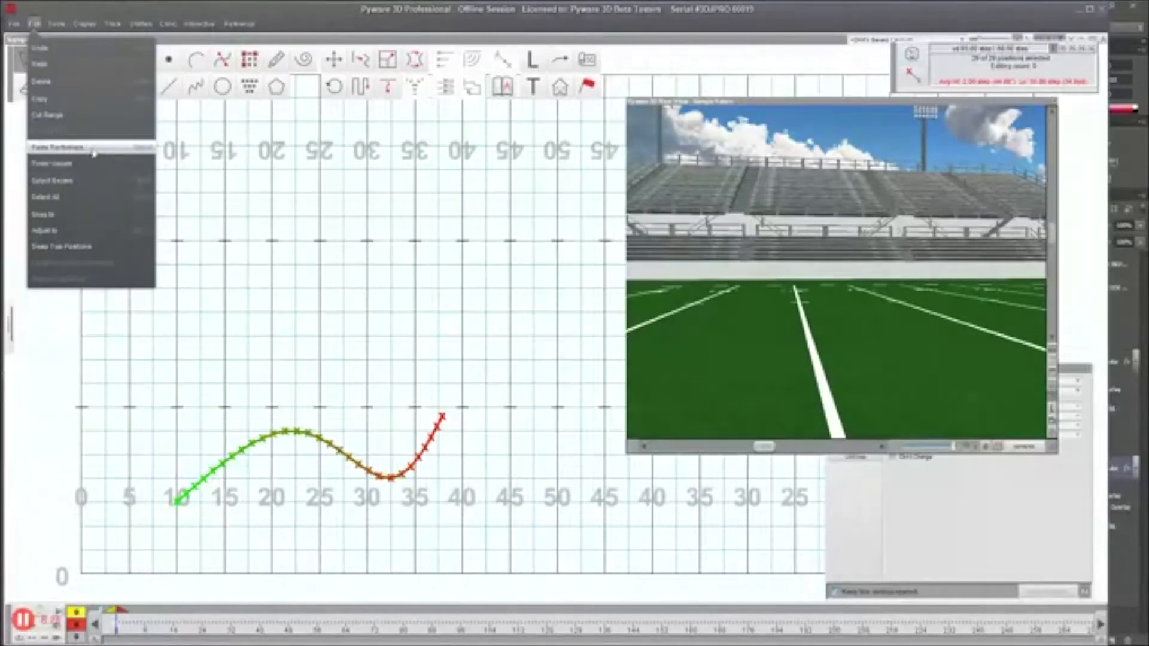
{"action": "left_click", "coordinate": [50, 149]}
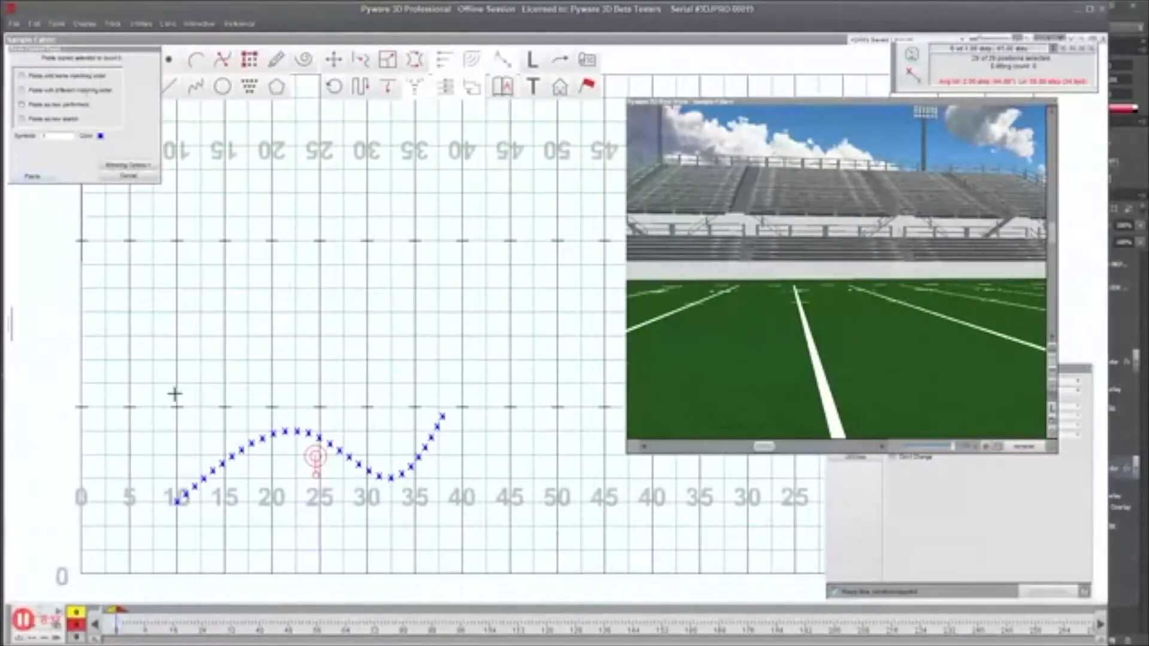
{"action": "left_click_drag", "start_coordinate": [313, 456], "coordinate": [310, 346]}
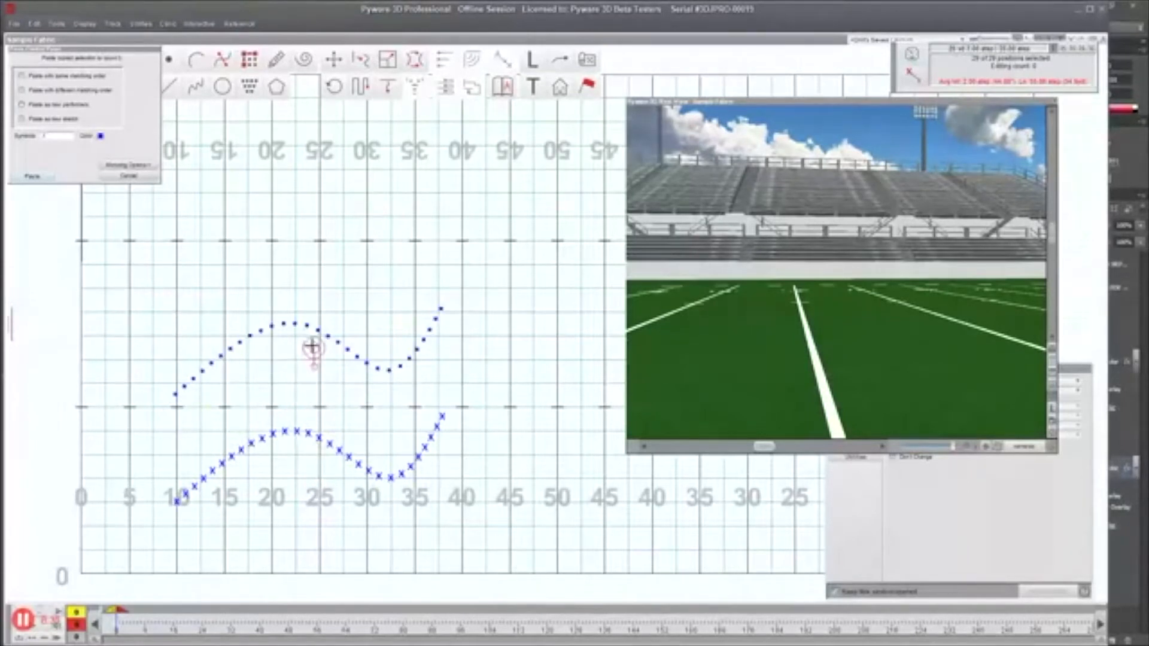
{"action": "left_click", "coordinate": [56, 120]}
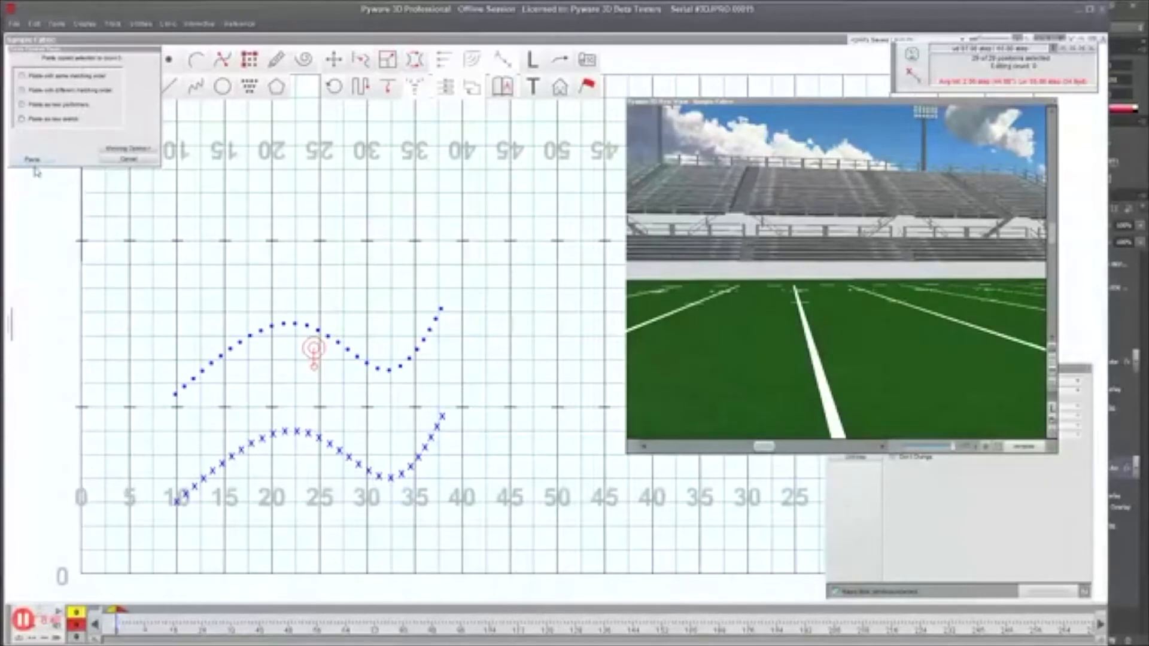
{"action": "left_click", "coordinate": [33, 162]}
Step: Reselect the curve's performers and start pasting the copy as new performers, placed between the original curve and the sketch
{"action": "mouse_move", "coordinate": [258, 399]}
{"action": "left_mouse_down"}
{"action": "mouse_move", "coordinate": [352, 479]}
{"action": "mouse_move", "coordinate": [346, 497]}
{"action": "left_mouse_up"}
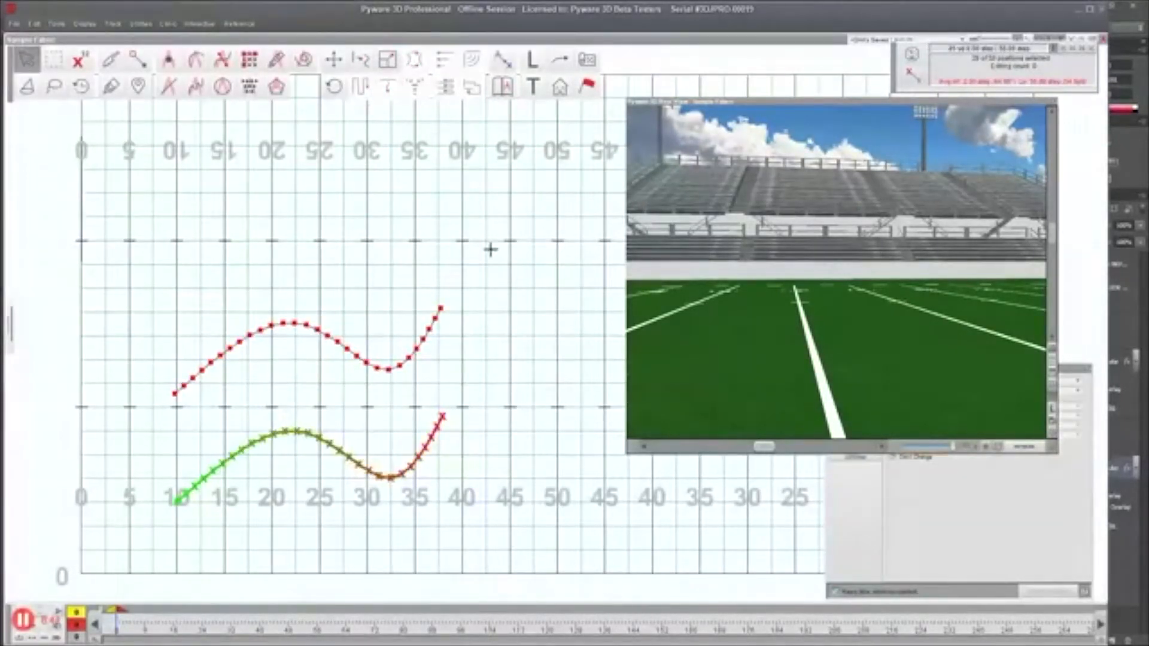
{"action": "left_click", "coordinate": [1104, 40]}
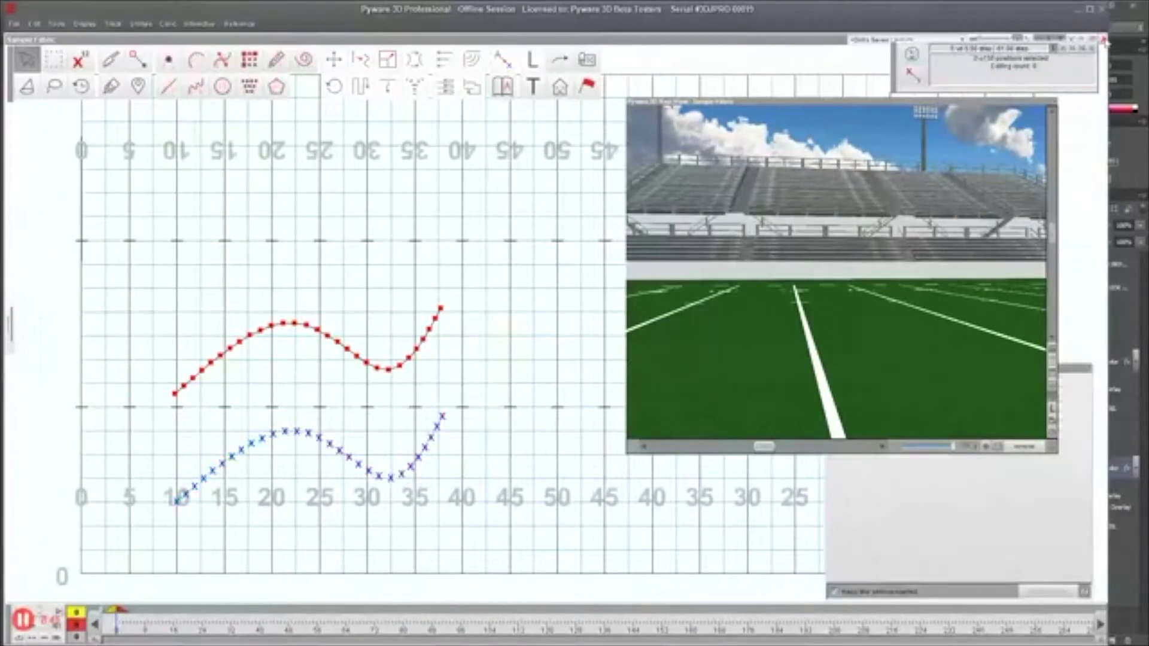
{"action": "left_click_drag", "start_coordinate": [270, 398], "coordinate": [327, 467]}
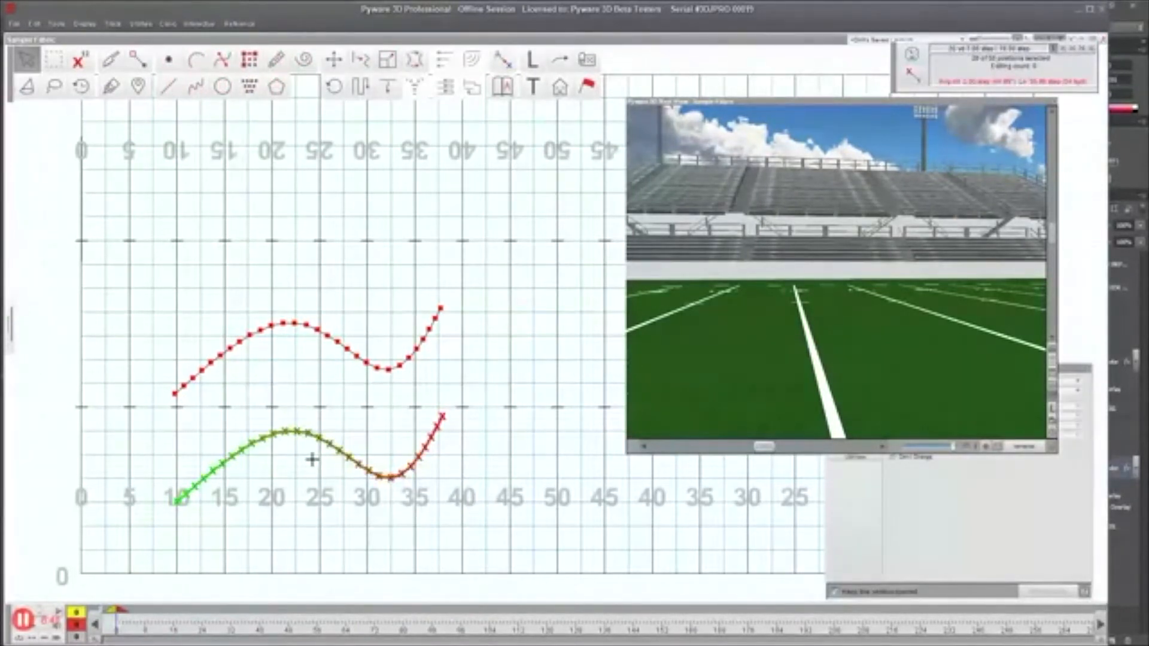
{"action": "key", "text": "ctrl+v"}
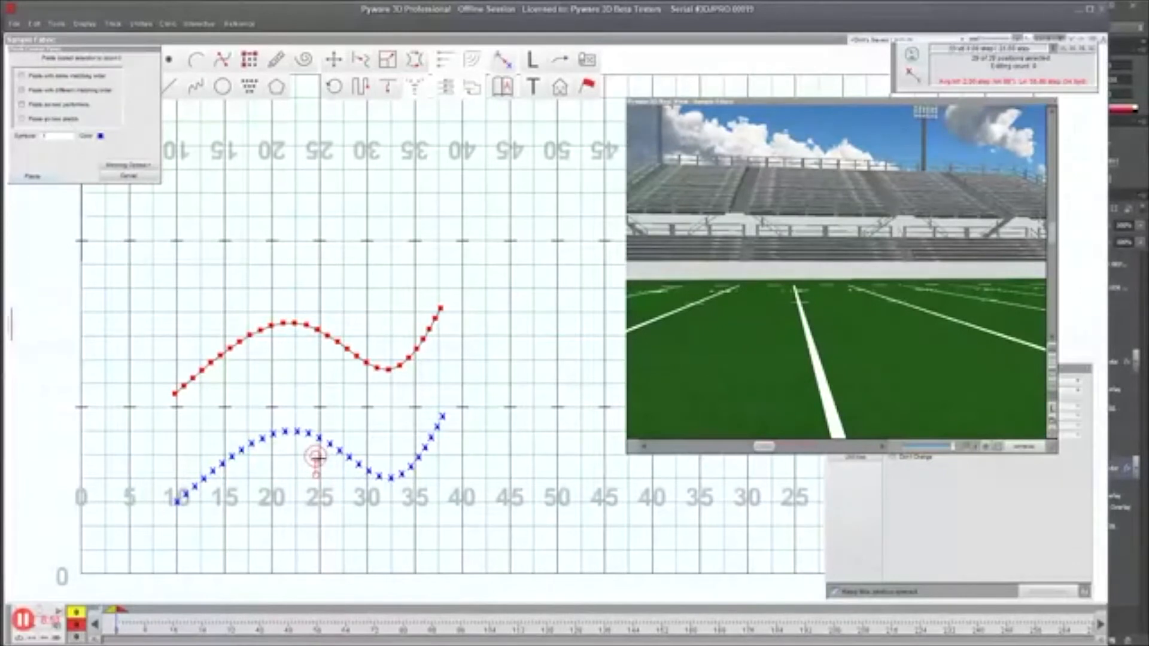
{"action": "left_click", "coordinate": [313, 410]}
Step: Look at the symbol option for the new performers and set their symbol color to red
{"action": "left_click", "coordinate": [51, 136]}
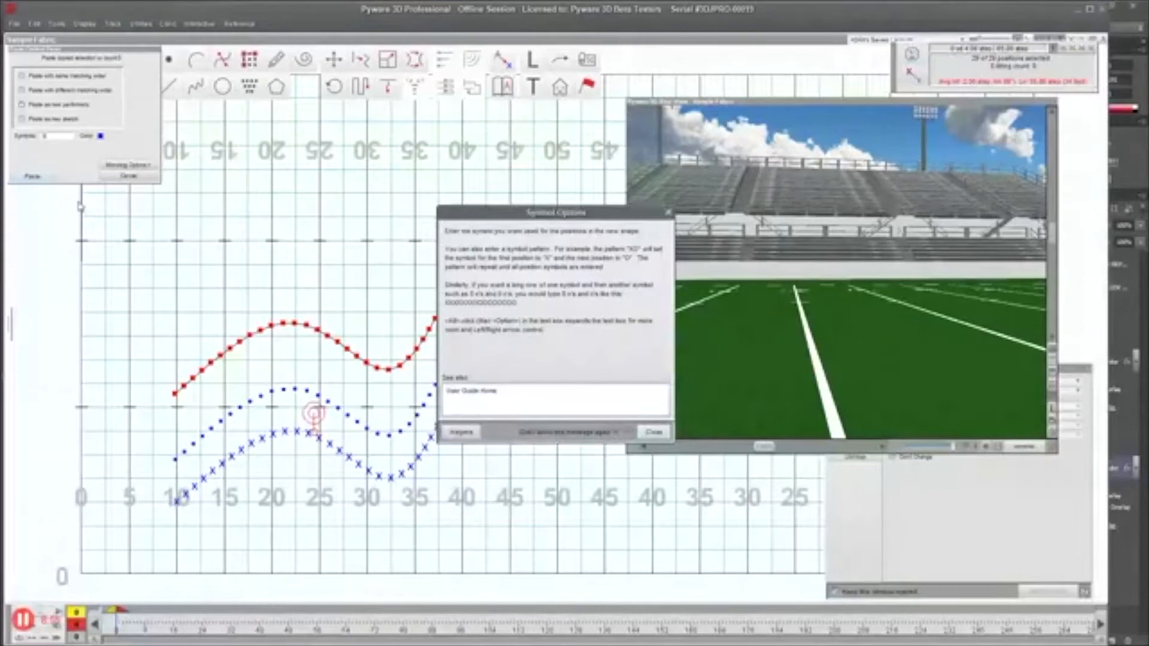
{"action": "left_click", "coordinate": [649, 432]}
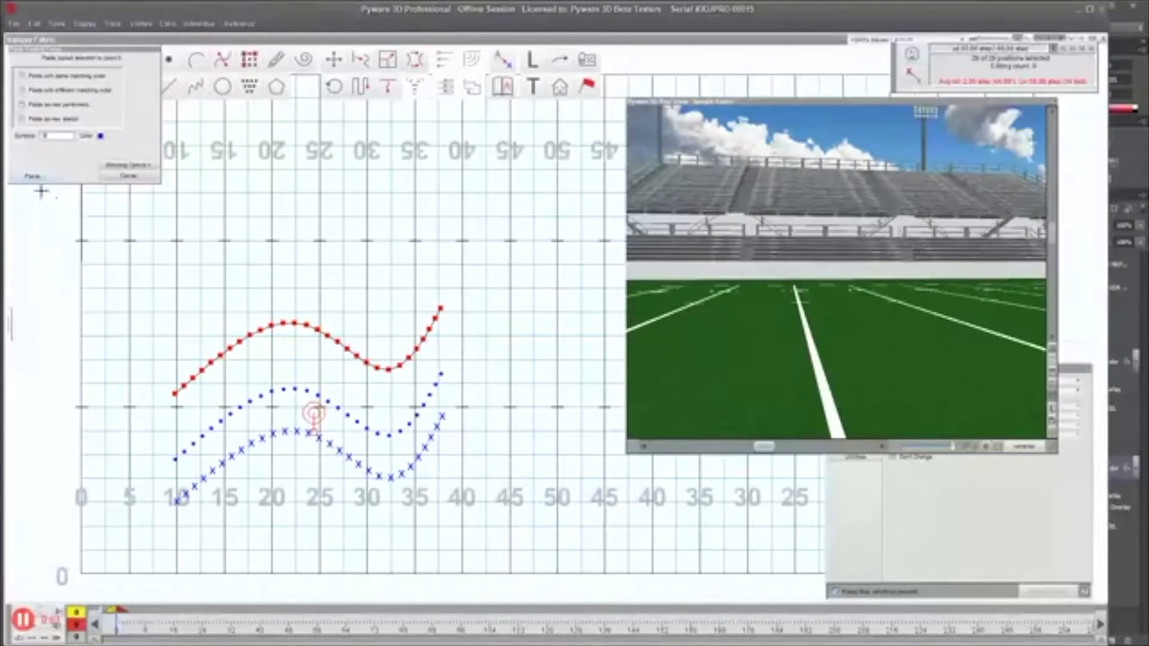
{"action": "left_click", "coordinate": [100, 138]}
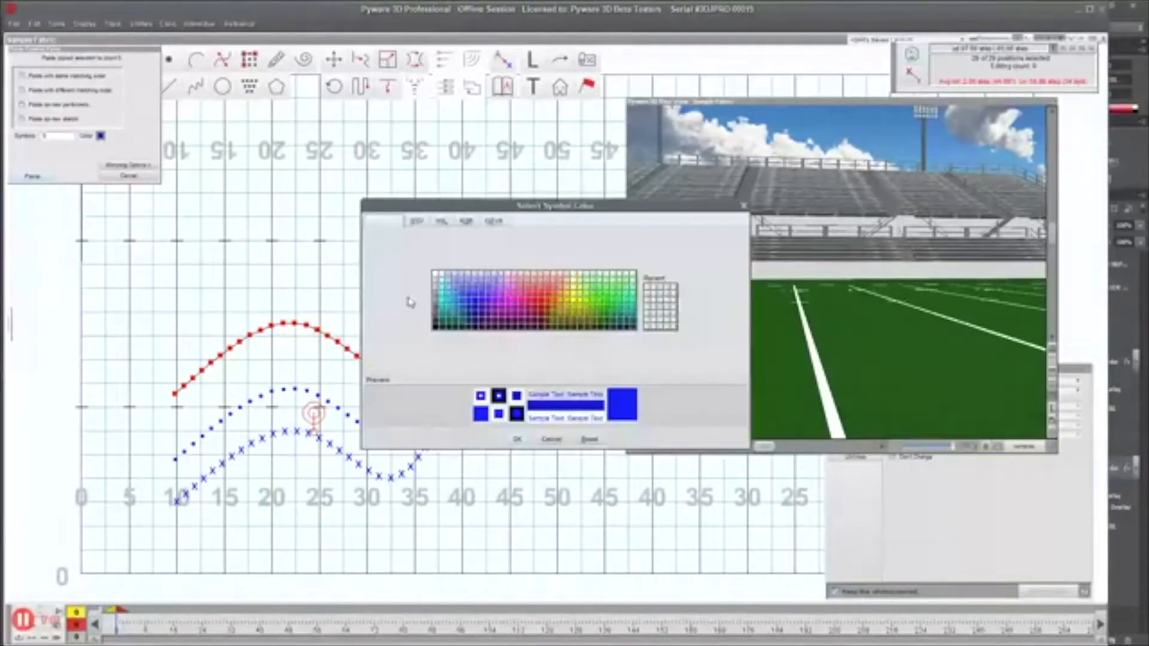
{"action": "left_click", "coordinate": [535, 301]}
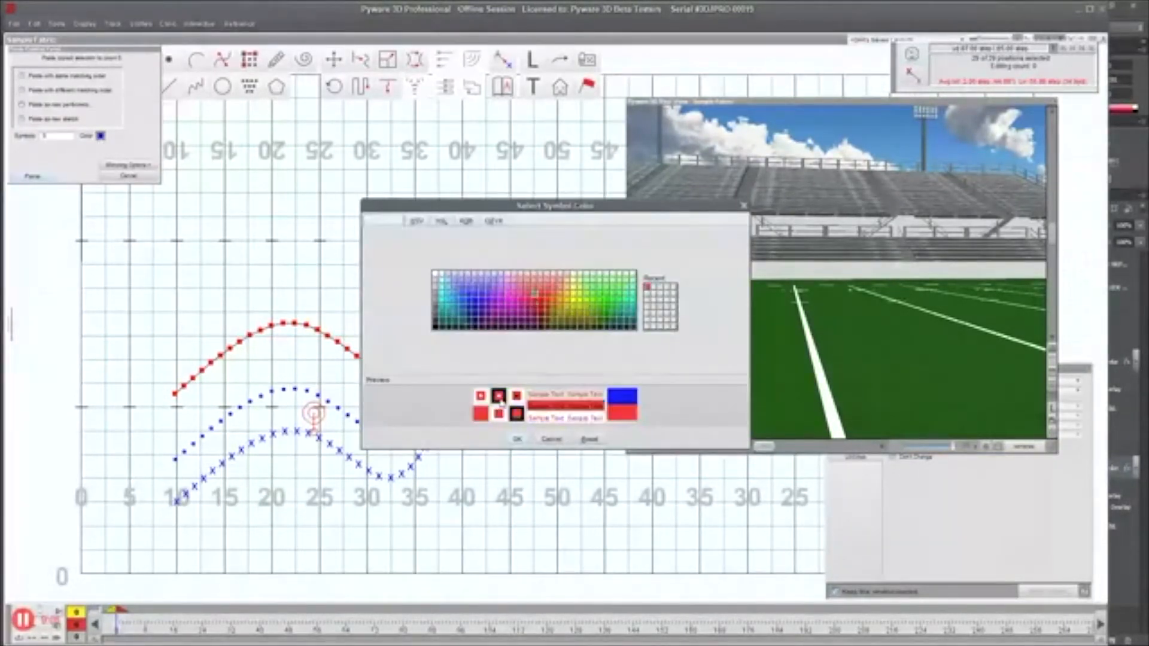
{"action": "left_click", "coordinate": [517, 439]}
Step: Preview the paste inverted across mid stage, collapse the 3D view and move the Visuals Editor lower to clear the field, and cancel the paste
{"action": "left_click", "coordinate": [127, 169]}
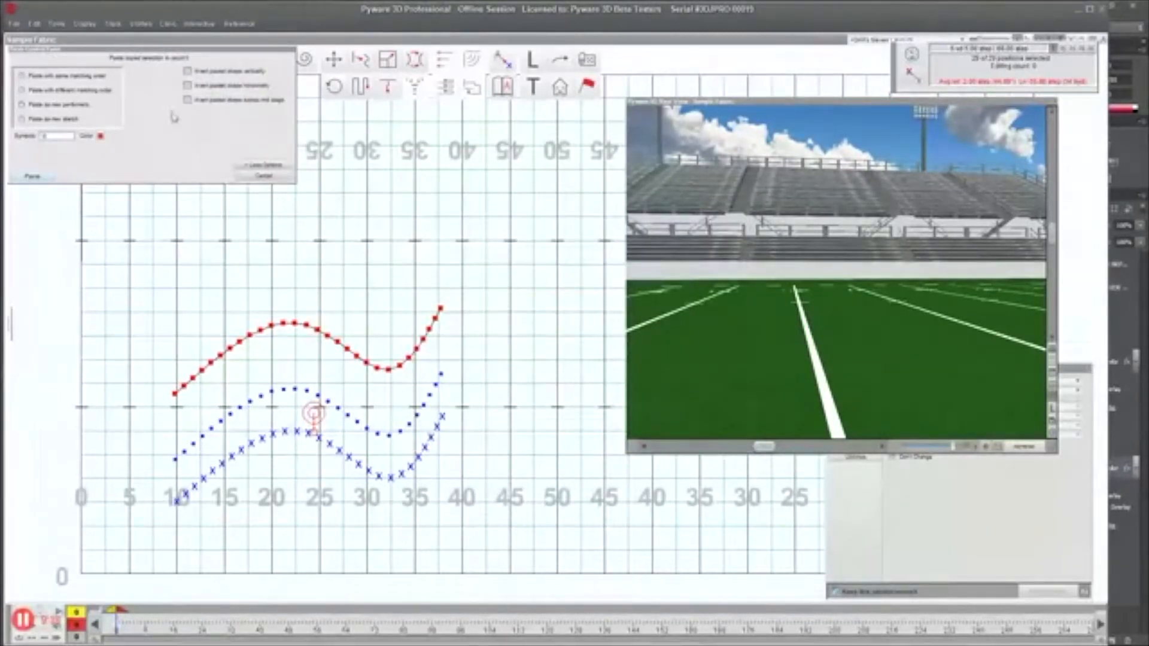
{"action": "left_click", "coordinate": [187, 101]}
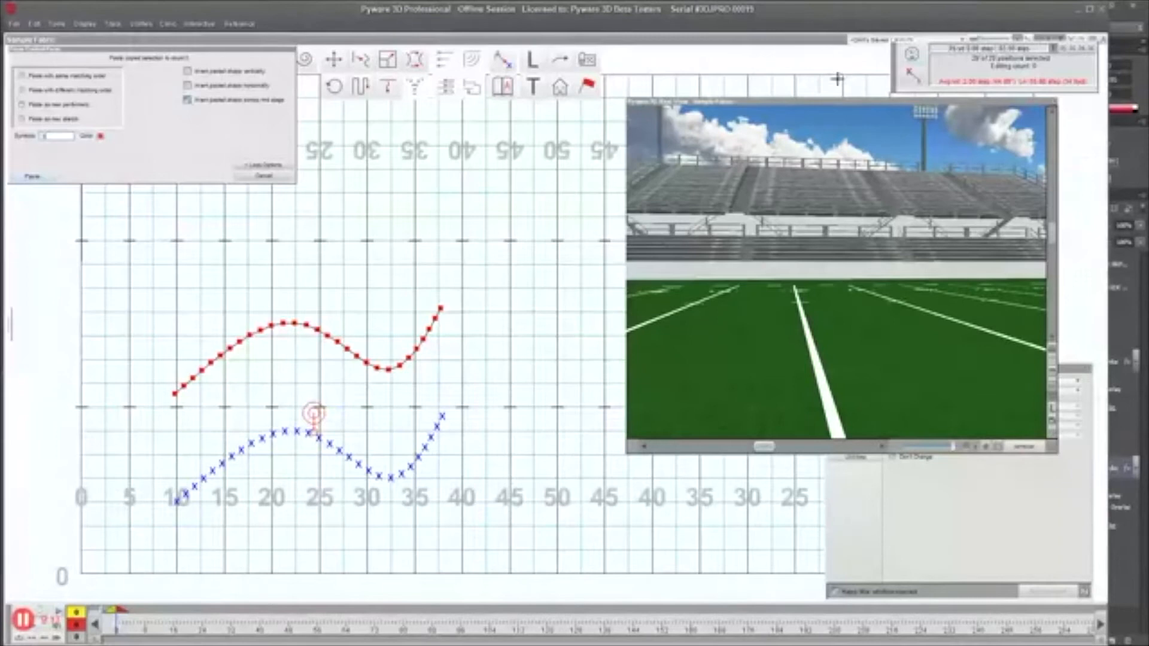
{"action": "double_click", "coordinate": [991, 103]}
{"action": "left_click_drag", "start_coordinate": [965, 372], "coordinate": [955, 542]}
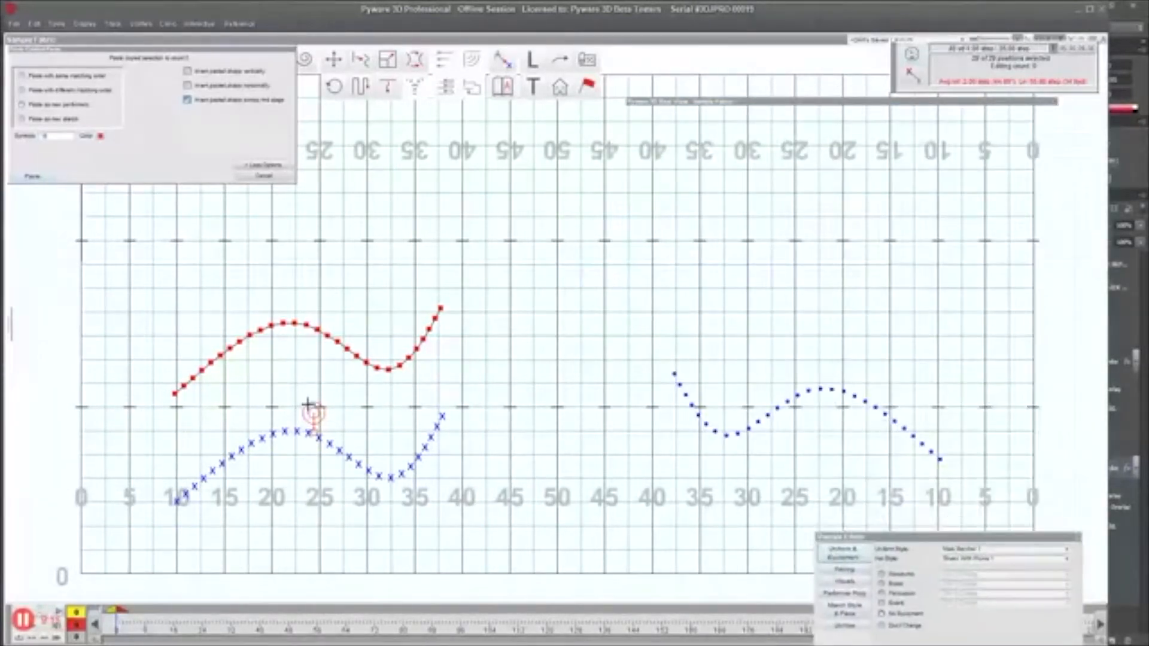
{"action": "key", "text": "Escape"}
Step: Reselect the curve's performers and try pasting them inverted across mid stage, level with the original curve
{"action": "left_click_drag", "start_coordinate": [300, 400], "coordinate": [431, 508]}
{"action": "key", "text": "ctrl+v"}
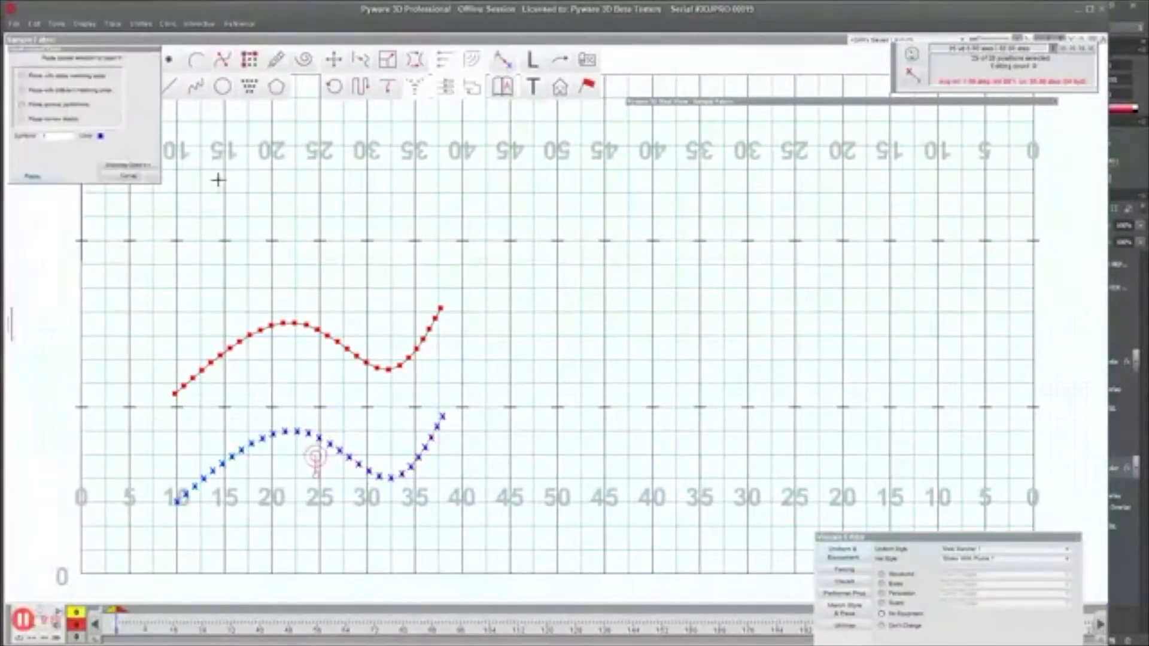
{"action": "left_click", "coordinate": [223, 102]}
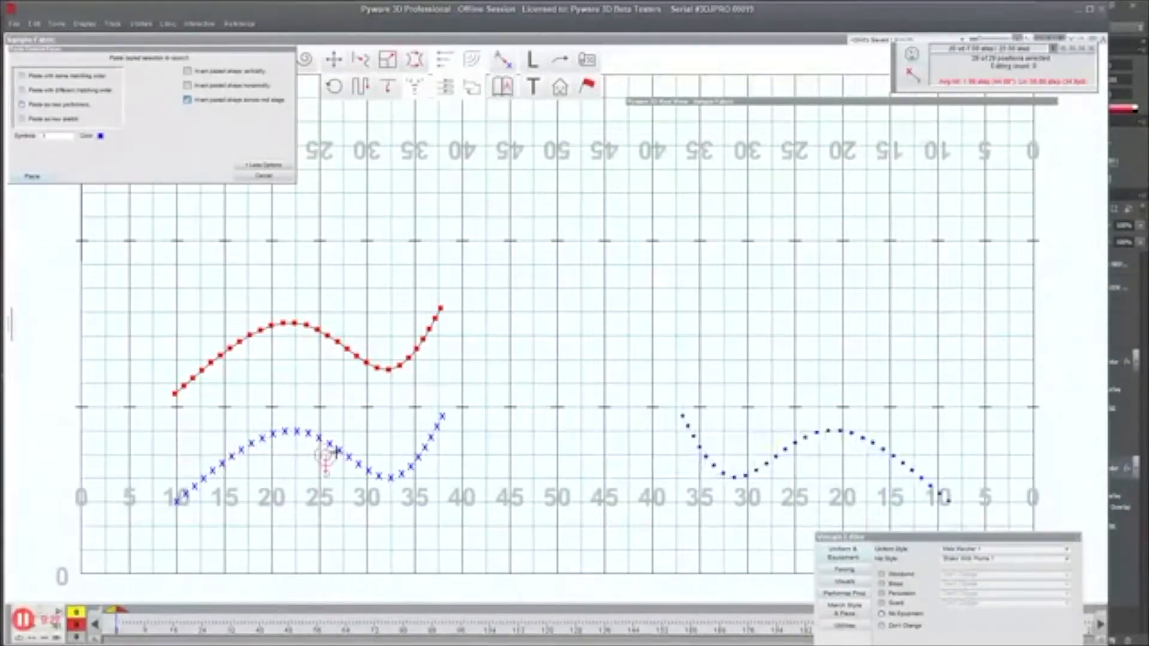
{"action": "key", "text": "Escape"}
Step: Try pasting the curve as new performers with the shape inverted horizontally and, separately, vertically, and cancel the paste
{"action": "left_click", "coordinate": [320, 435]}
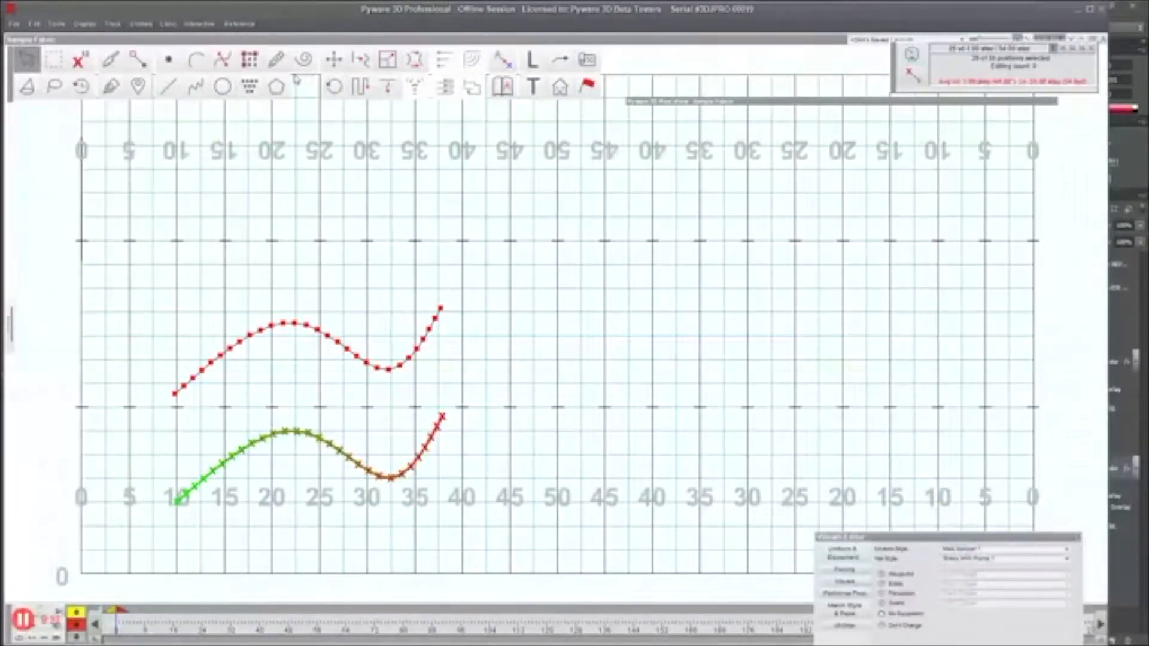
{"action": "key", "text": "ctrl+v"}
{"action": "left_click", "coordinate": [127, 165]}
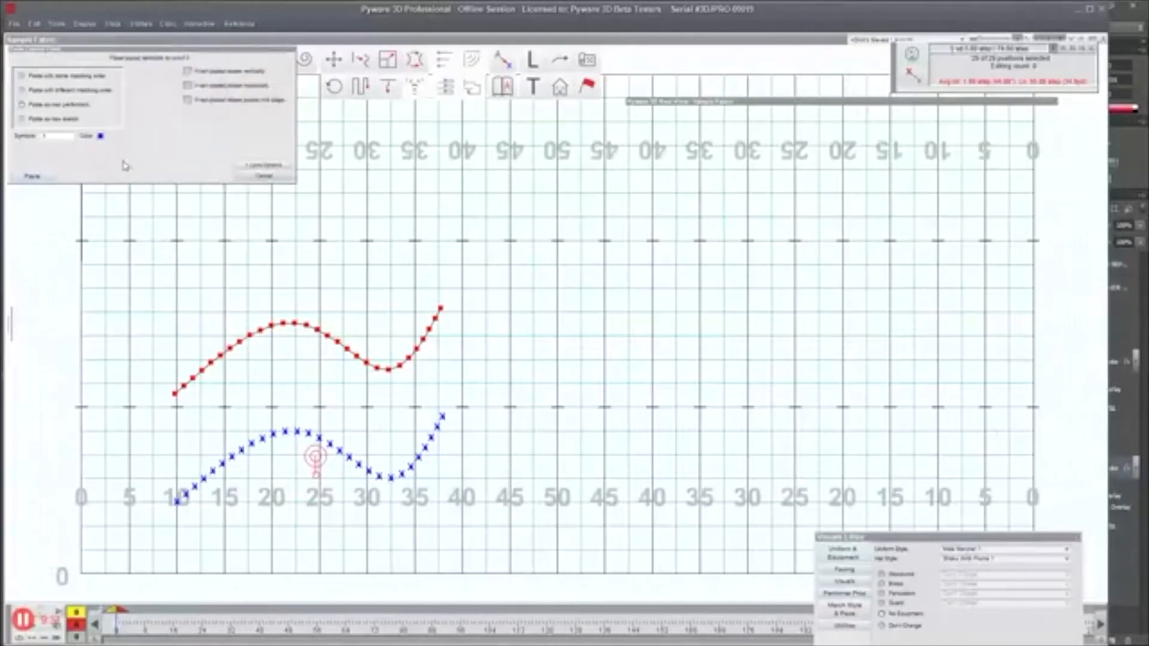
{"action": "left_click", "coordinate": [229, 87]}
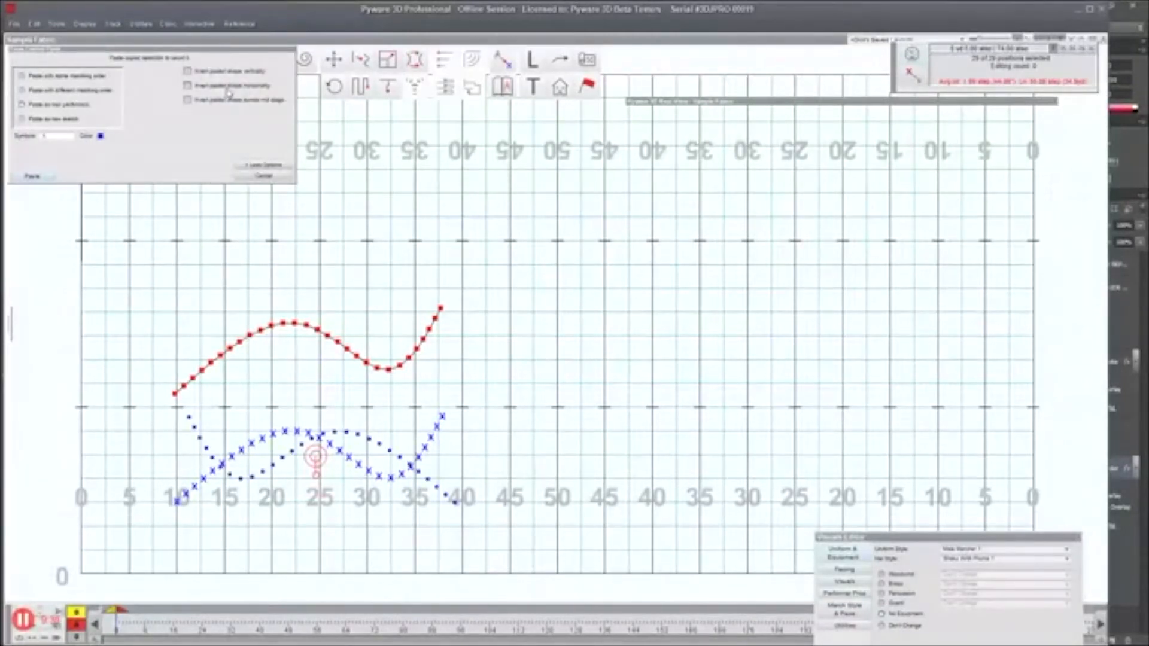
{"action": "left_click", "coordinate": [238, 73]}
{"action": "left_click", "coordinate": [231, 87]}
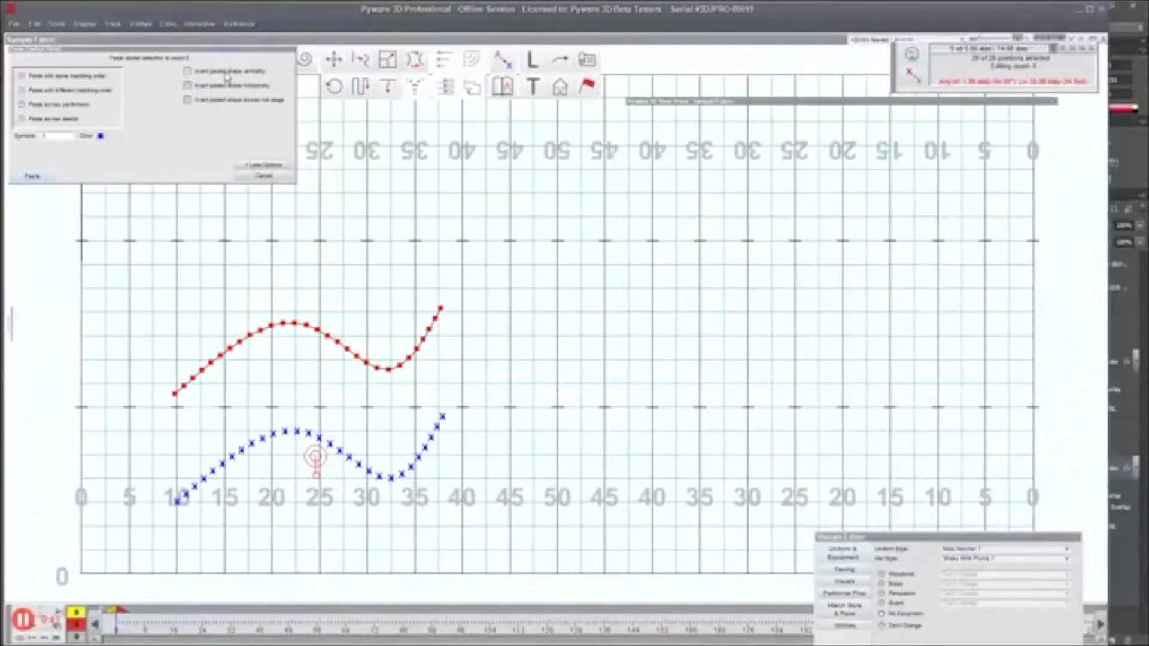
{"action": "left_click", "coordinate": [238, 73]}
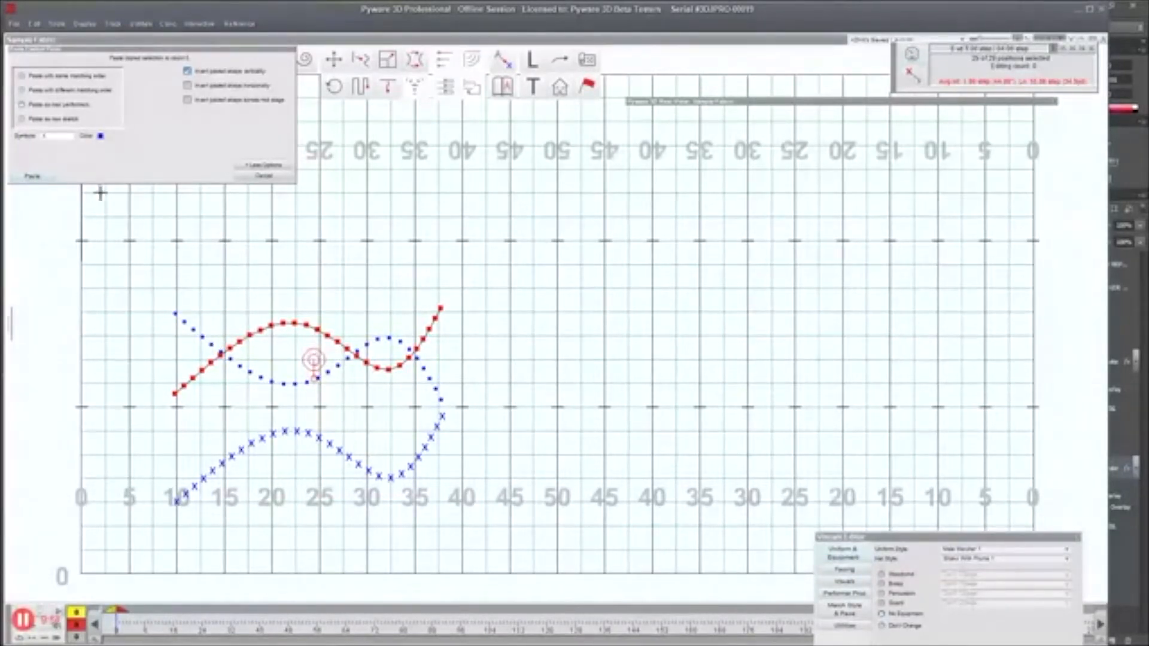
{"action": "key", "text": "Escape"}
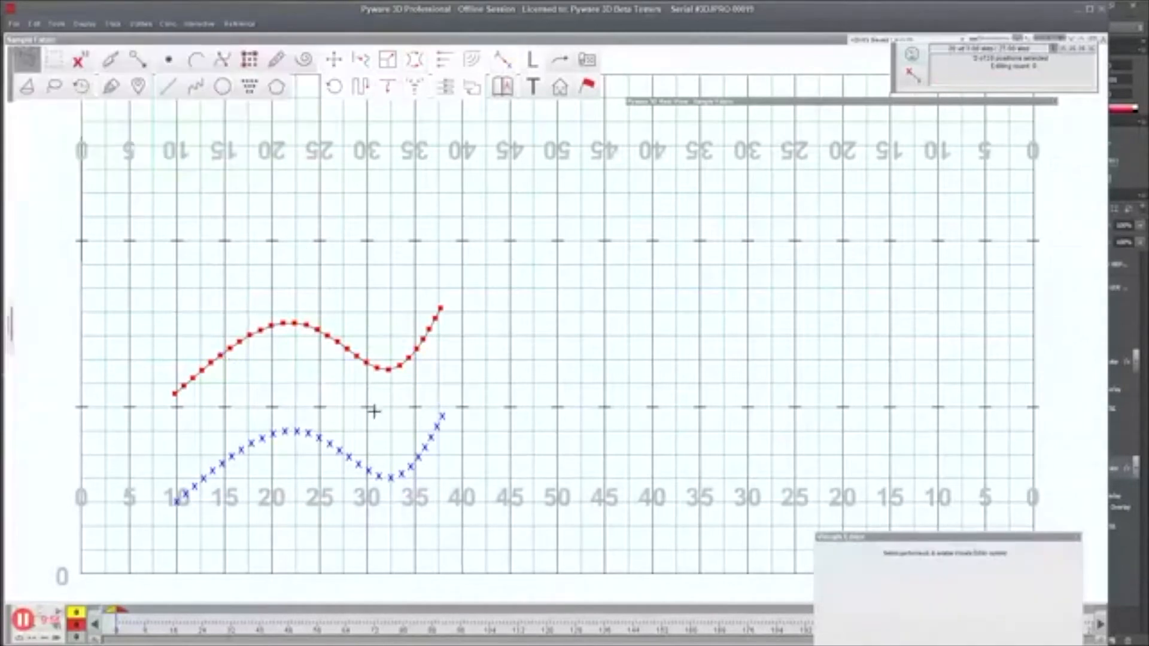
Step: Select the sketch curve upfield of the performers and delete it
{"action": "left_click_drag", "start_coordinate": [249, 305], "coordinate": [339, 404]}
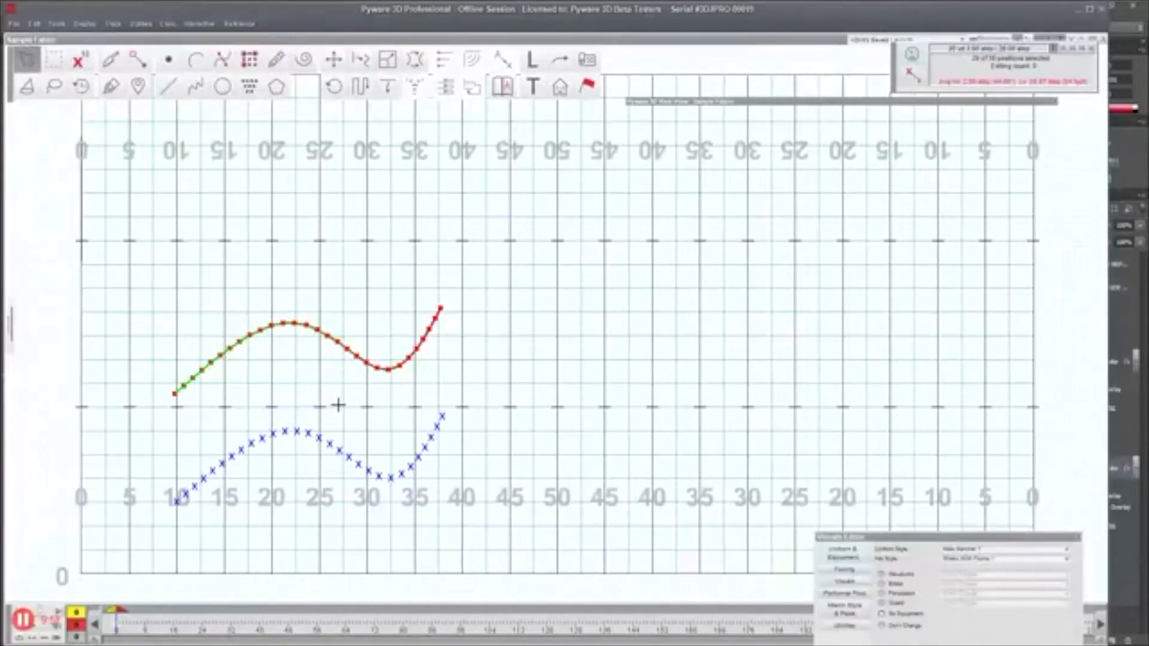
{"action": "key", "text": "Delete"}
{"action": "left_click", "coordinate": [50, 86]}
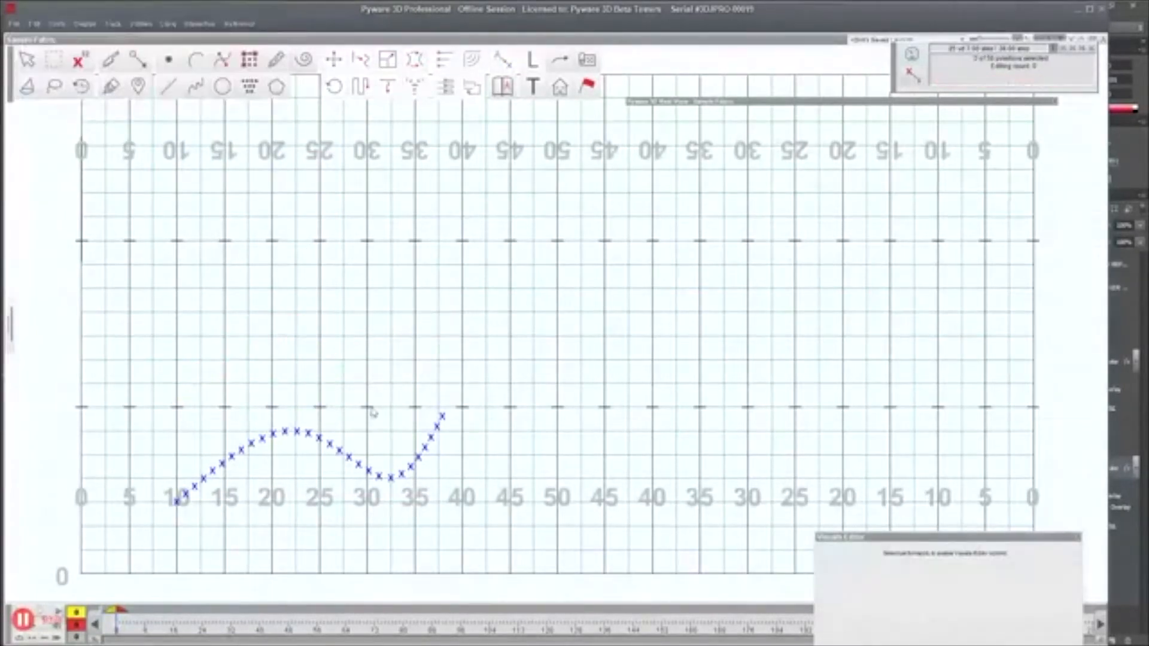
Step: Select the curve's performers and move them by count 24 into a circle spanning about the 18- to 40-yard lines
{"action": "left_click_drag", "start_coordinate": [226, 389], "coordinate": [408, 521]}
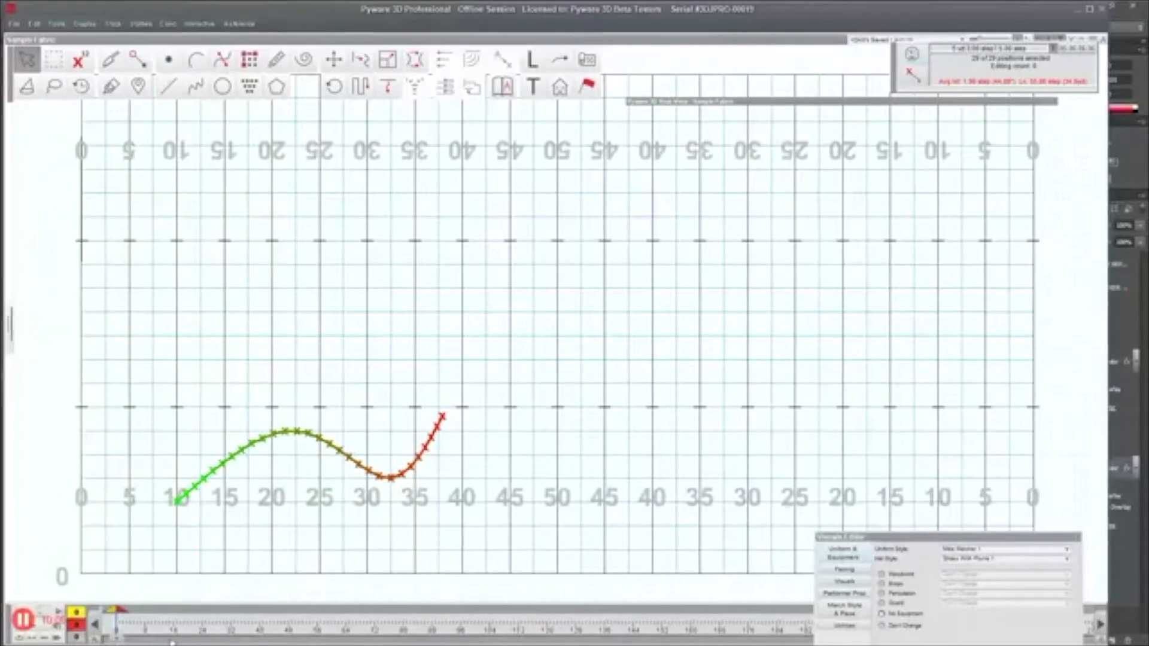
{"action": "left_click", "coordinate": [203, 638]}
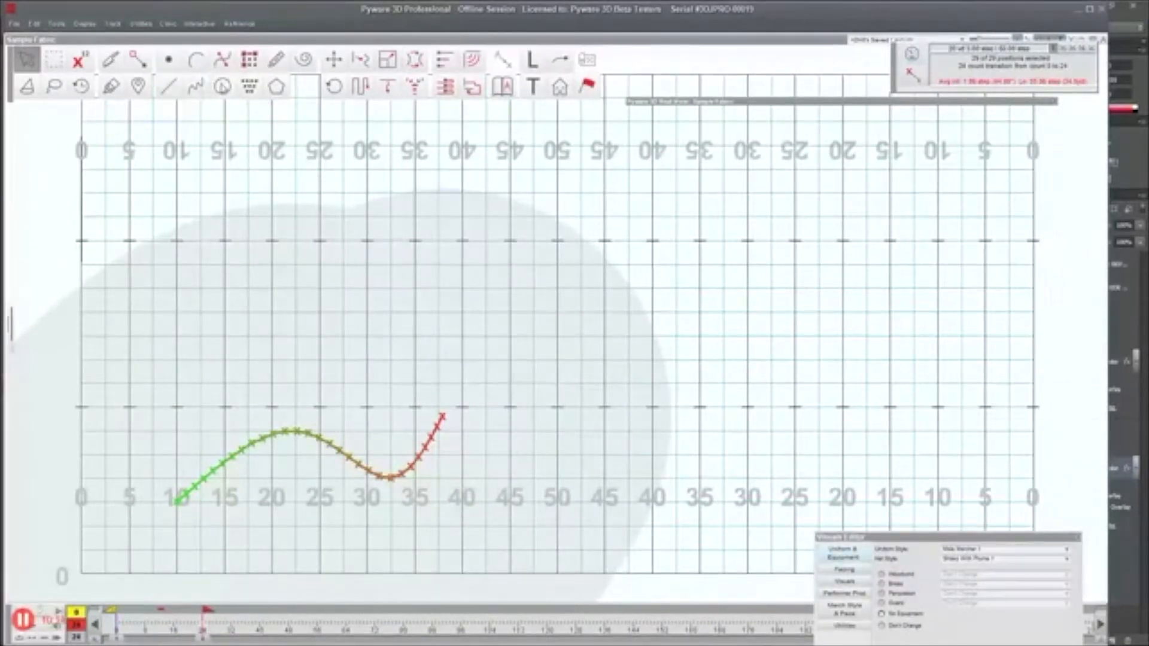
{"action": "left_click", "coordinate": [222, 86]}
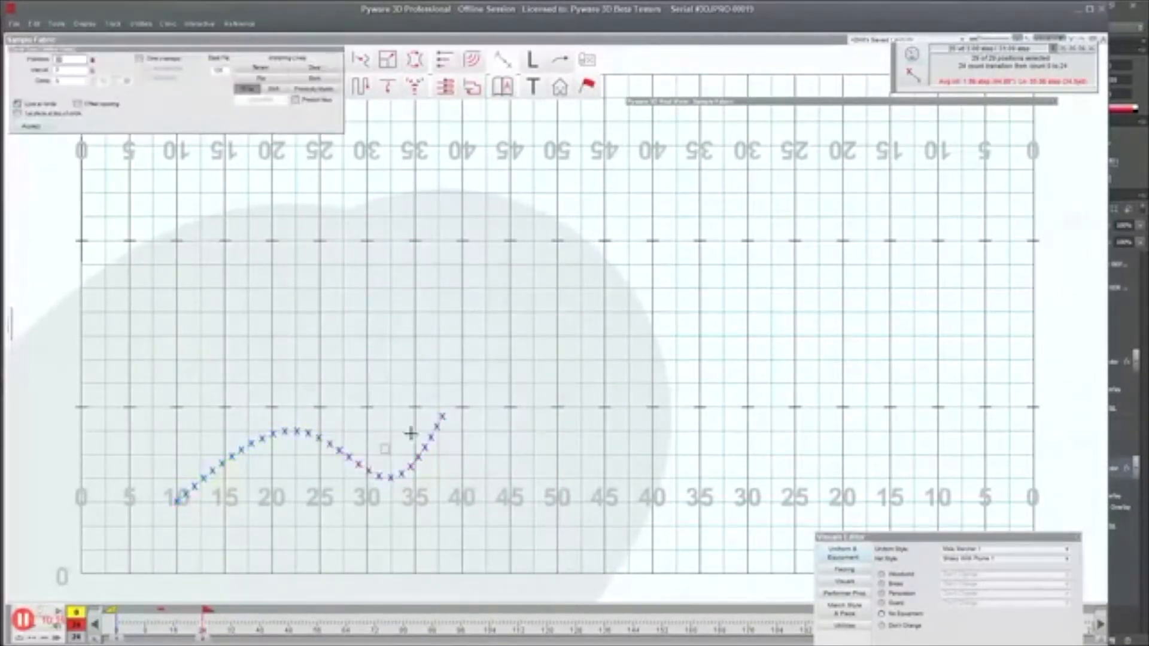
{"action": "left_click", "coordinate": [481, 402]}
{"action": "left_click_drag", "start_coordinate": [362, 445], "coordinate": [356, 437]}
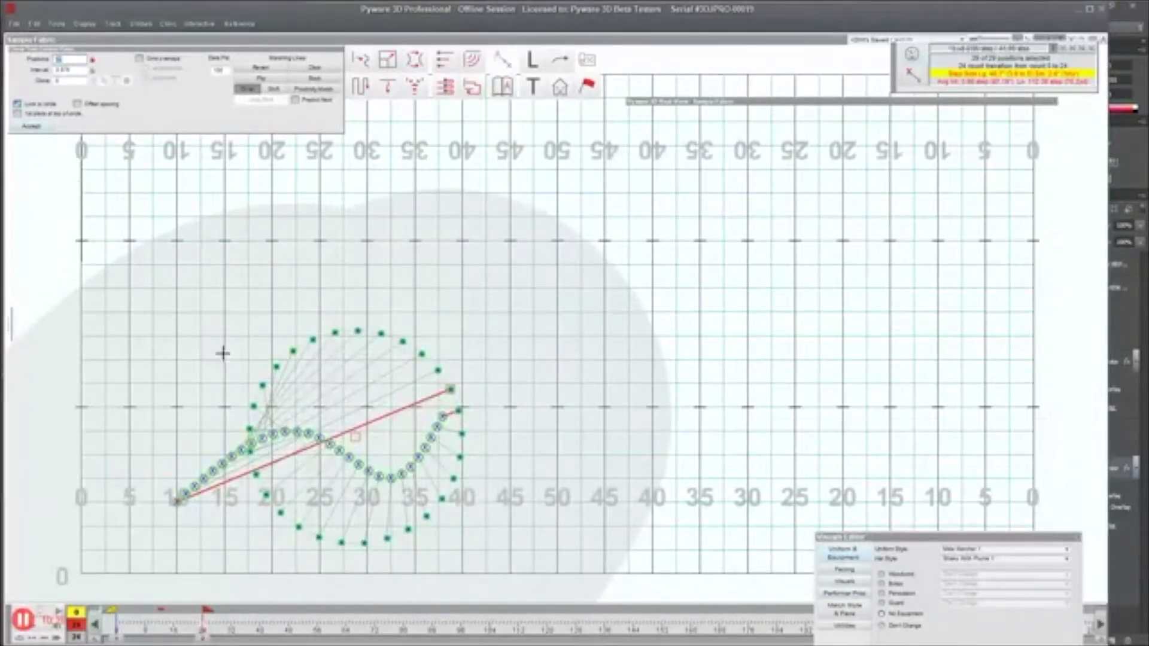
{"action": "left_click", "coordinate": [31, 126]}
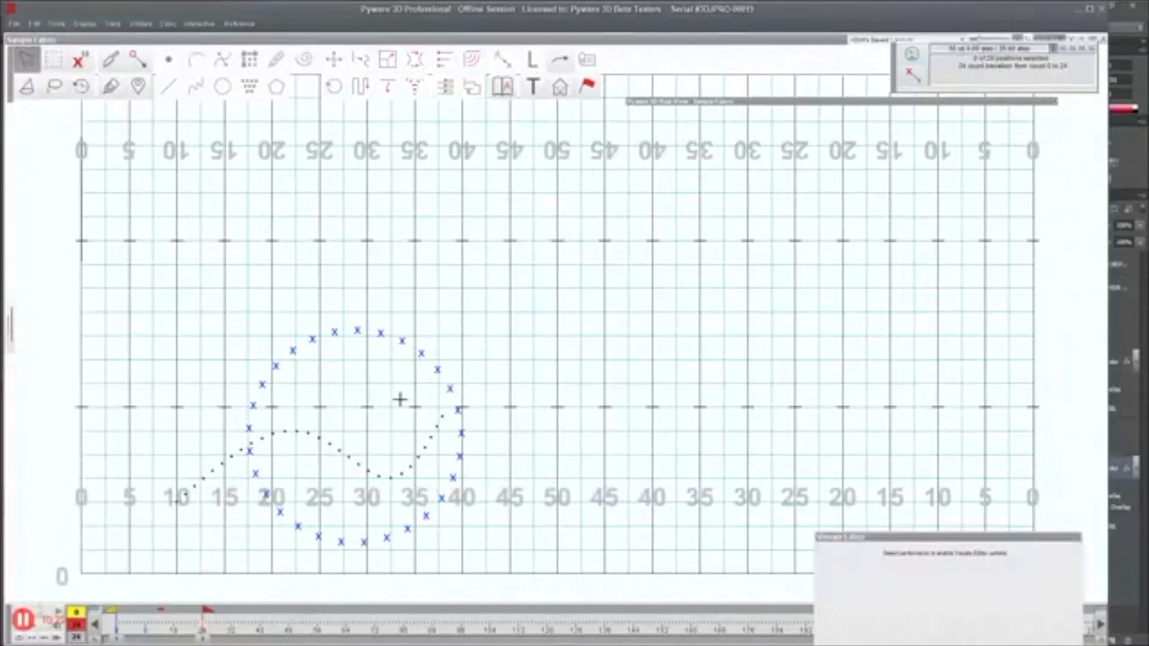
Step: Select all performers on the circle and play back the move from count 0 to 24
{"action": "left_click_drag", "start_coordinate": [219, 312], "coordinate": [311, 401]}
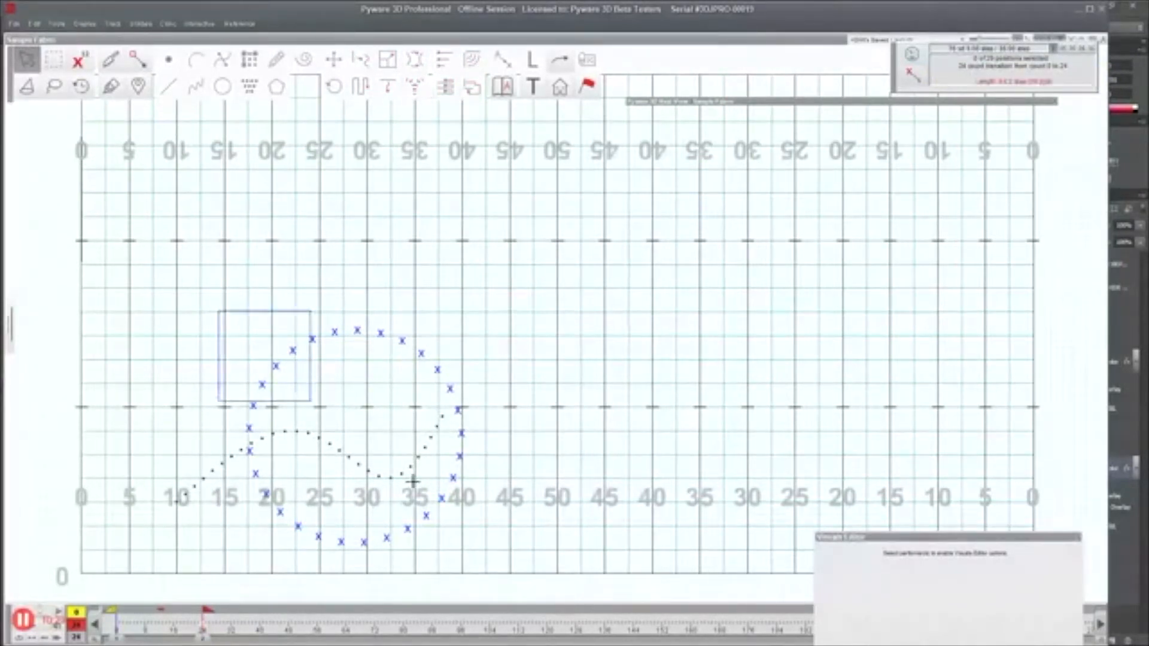
{"action": "key", "text": "ctrl+a"}
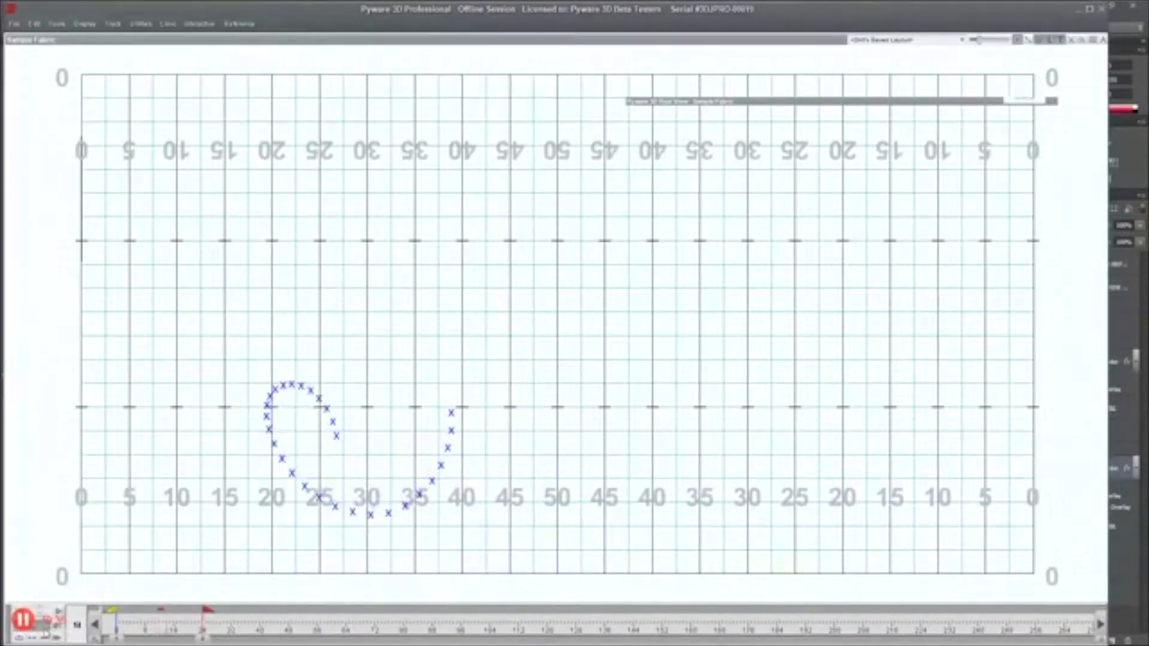
{"action": "left_click", "coordinate": [48, 632]}
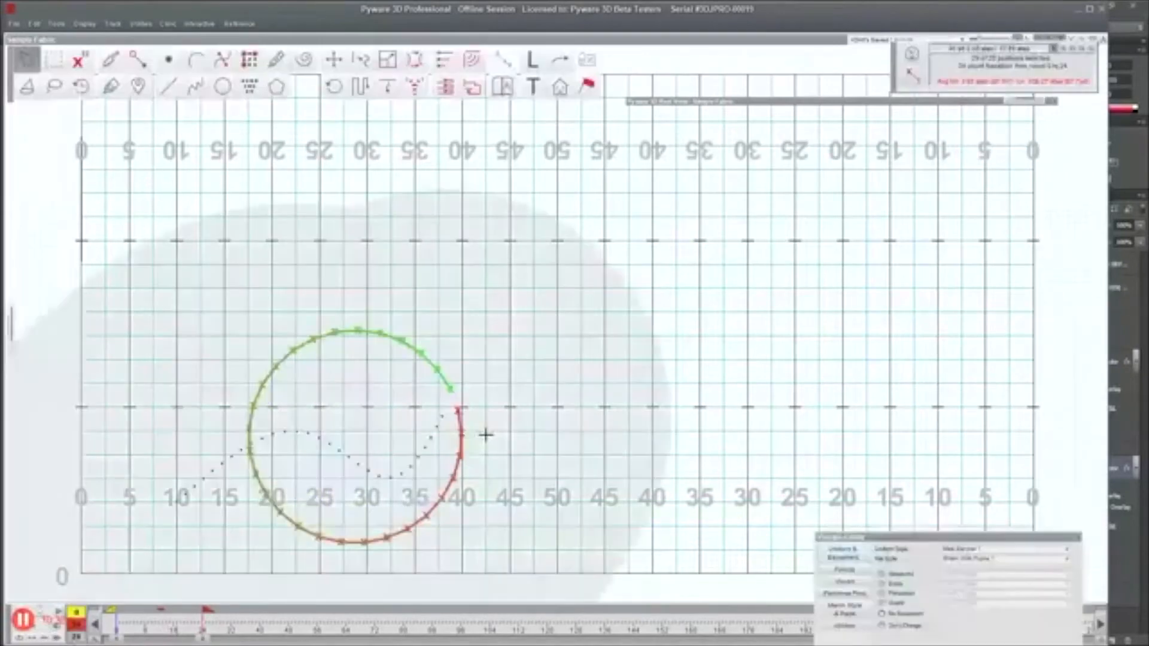
Step: Start pasting the copied circle at count 24 with a different matching order, shifted about 5 yards outward and 2 yards toward the front
{"action": "left_click", "coordinate": [233, 324]}
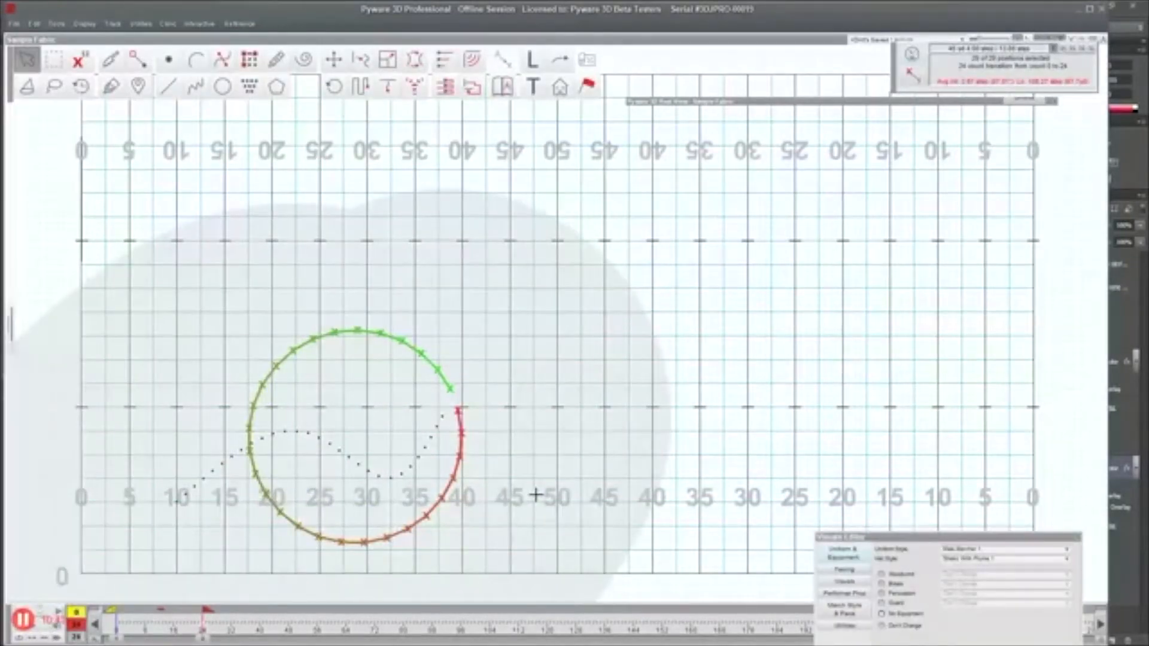
{"action": "key", "text": "ctrl+v"}
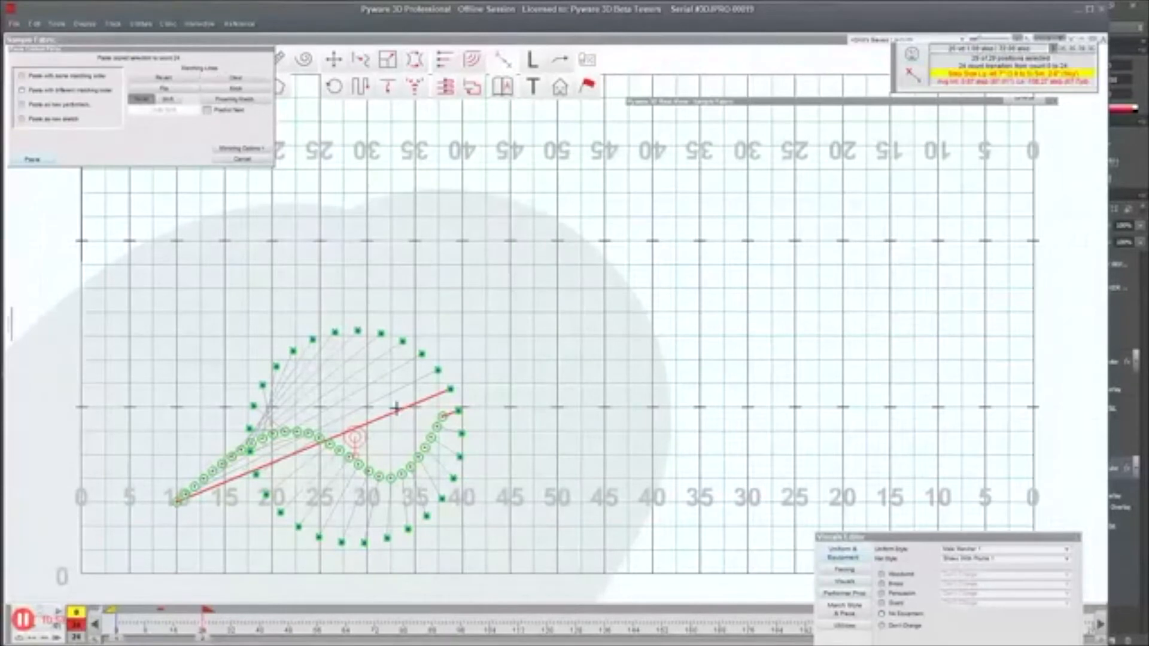
{"action": "left_click_drag", "start_coordinate": [355, 438], "coordinate": [308, 456]}
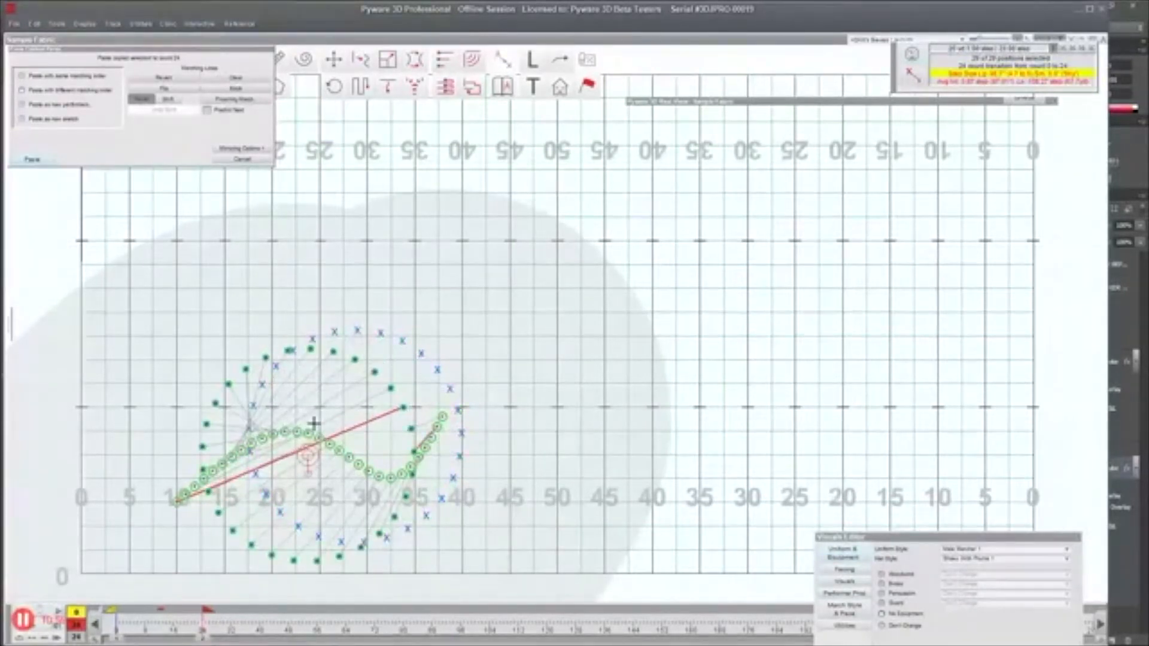
Step: Clear the matching lines and match circle positions one by one to the curve's performers from about the 26-yard line out to the 10
{"action": "left_click", "coordinate": [241, 78]}
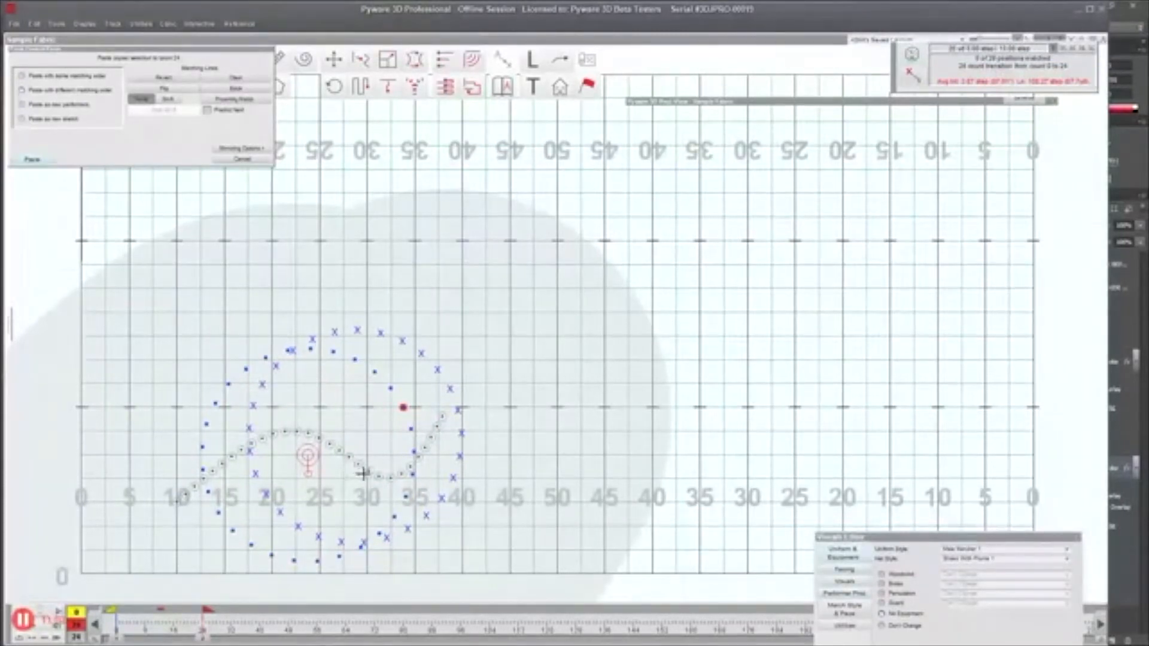
{"action": "left_click", "coordinate": [329, 444]}
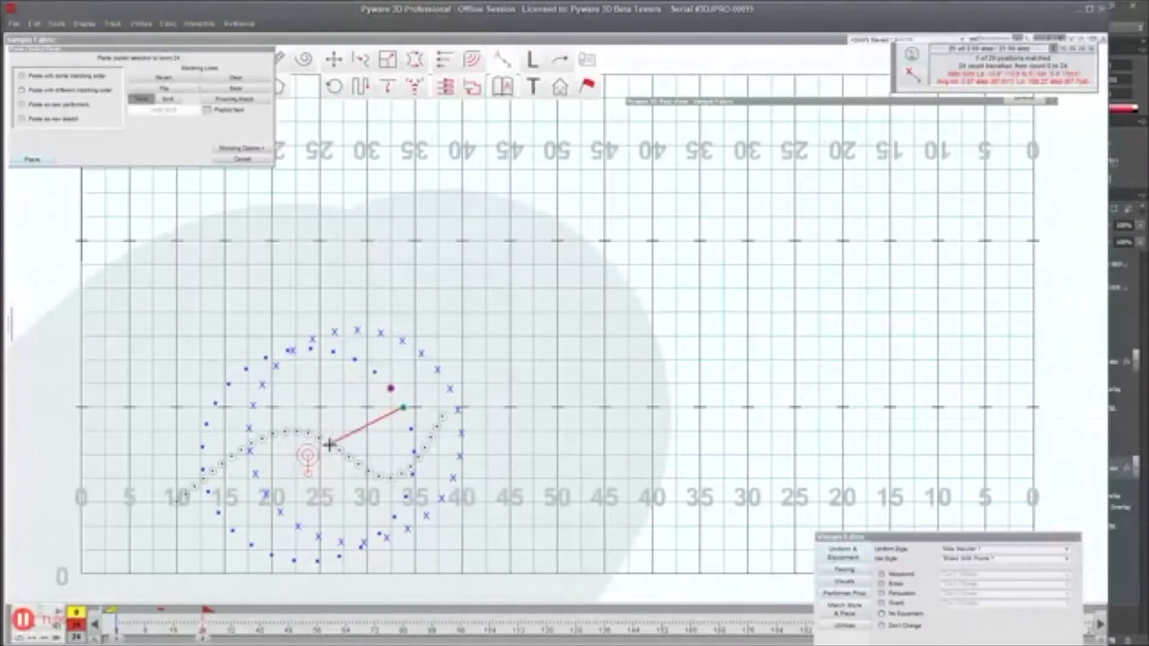
{"action": "left_click", "coordinate": [319, 438]}
{"action": "left_click", "coordinate": [308, 432]}
{"action": "left_click", "coordinate": [298, 431]}
{"action": "left_click", "coordinate": [286, 431]}
{"action": "left_click", "coordinate": [273, 434]}
{"action": "left_click", "coordinate": [262, 439]}
{"action": "left_click", "coordinate": [250, 444]}
{"action": "left_click", "coordinate": [242, 450]}
{"action": "left_click", "coordinate": [232, 457]}
{"action": "left_click", "coordinate": [222, 464]}
{"action": "left_click", "coordinate": [212, 472]}
{"action": "left_click", "coordinate": [203, 479]}
{"action": "left_click", "coordinate": [195, 486]}
{"action": "left_click", "coordinate": [187, 494]}
{"action": "left_click", "coordinate": [178, 502]}
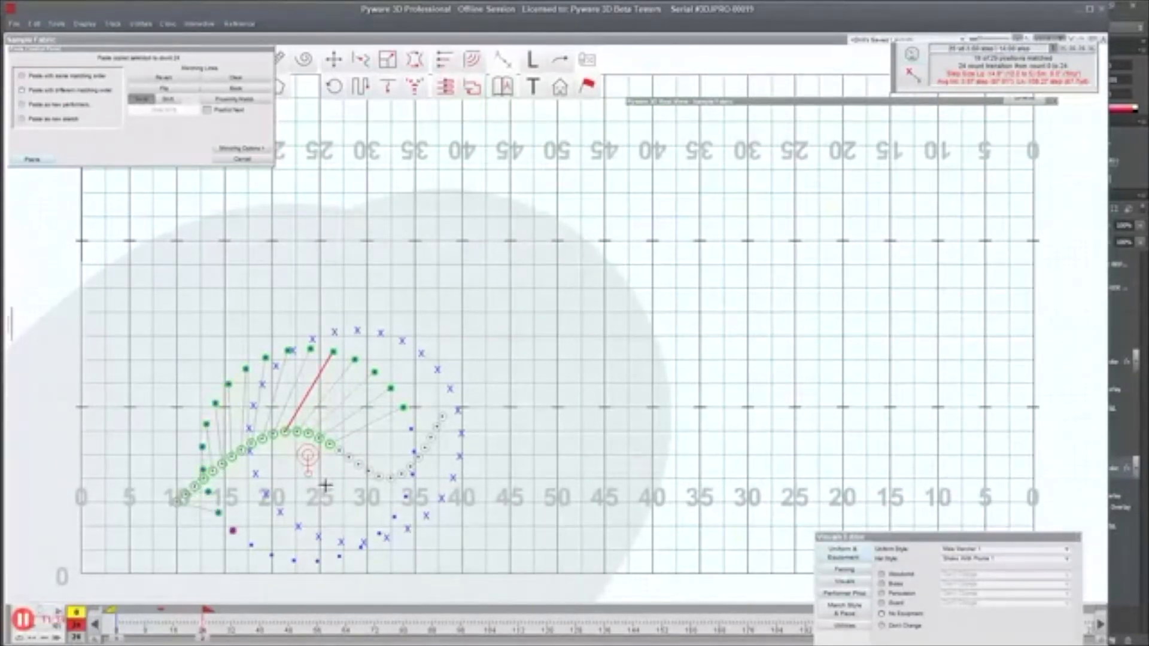
Step: Match the remaining circle positions to the performers from about the 27- to the 38-yard line and complete the paste
{"action": "left_click", "coordinate": [340, 450]}
{"action": "left_click", "coordinate": [349, 457]}
{"action": "left_click", "coordinate": [359, 464]}
{"action": "left_click", "coordinate": [369, 471]}
{"action": "left_click", "coordinate": [380, 476]}
{"action": "left_click", "coordinate": [392, 477]}
{"action": "left_click", "coordinate": [402, 475]}
{"action": "left_click", "coordinate": [411, 467]}
{"action": "left_click", "coordinate": [419, 459]}
{"action": "left_click", "coordinate": [426, 449]}
{"action": "left_click", "coordinate": [433, 436]}
{"action": "left_click", "coordinate": [441, 416]}
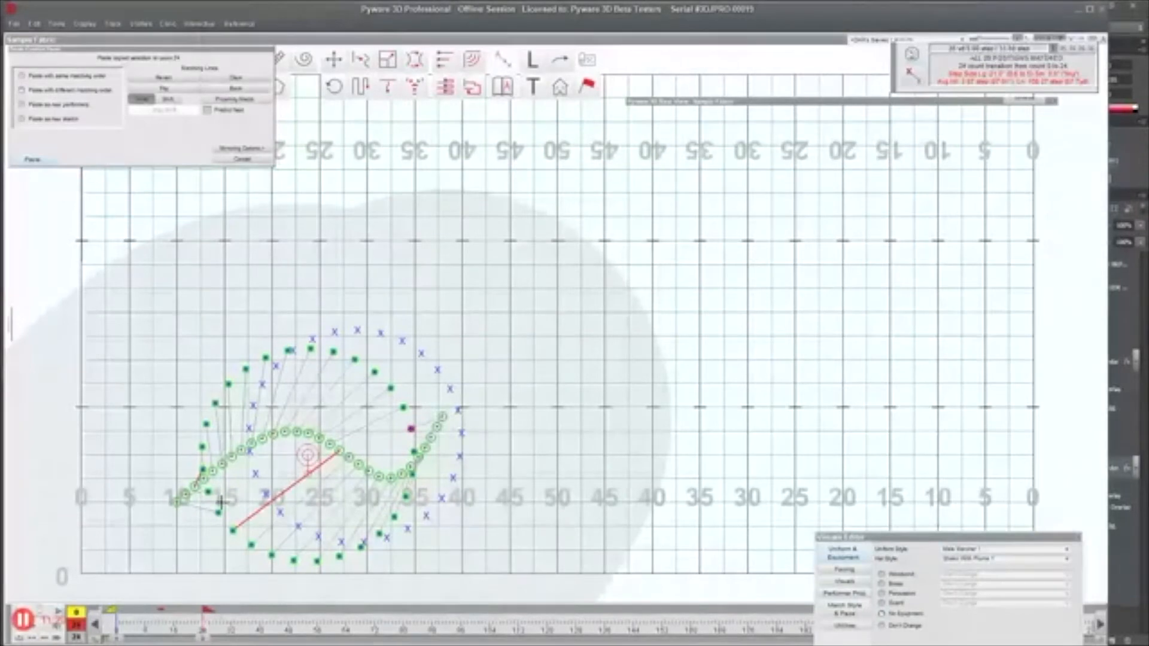
{"action": "left_click", "coordinate": [42, 632]}
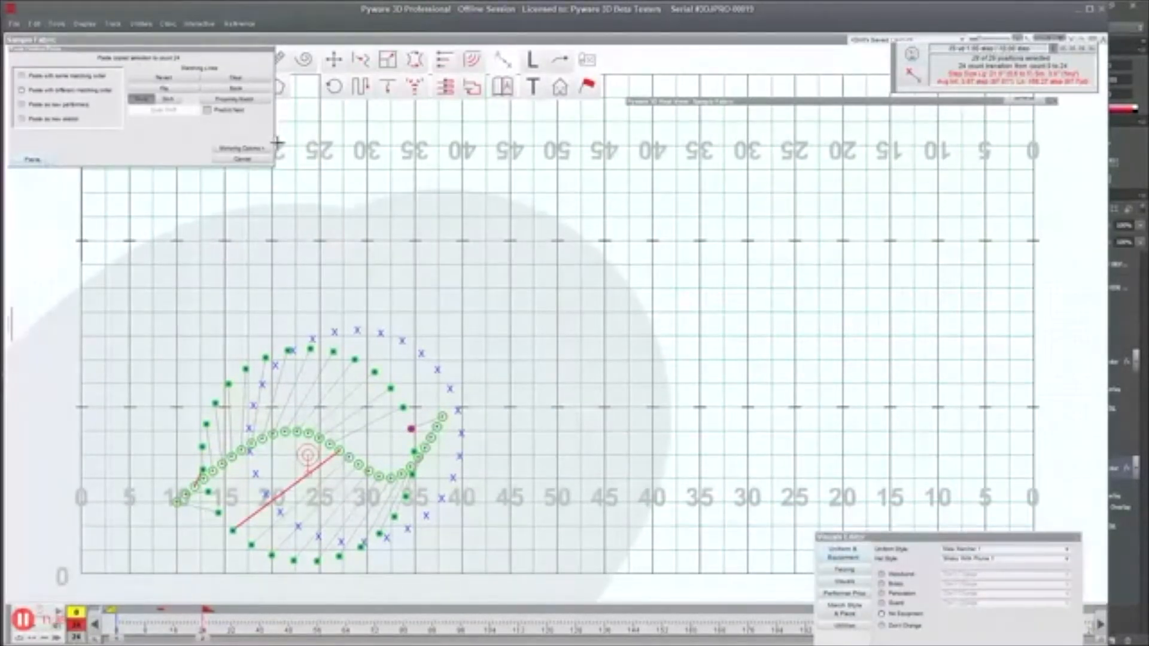
{"action": "left_click", "coordinate": [44, 160]}
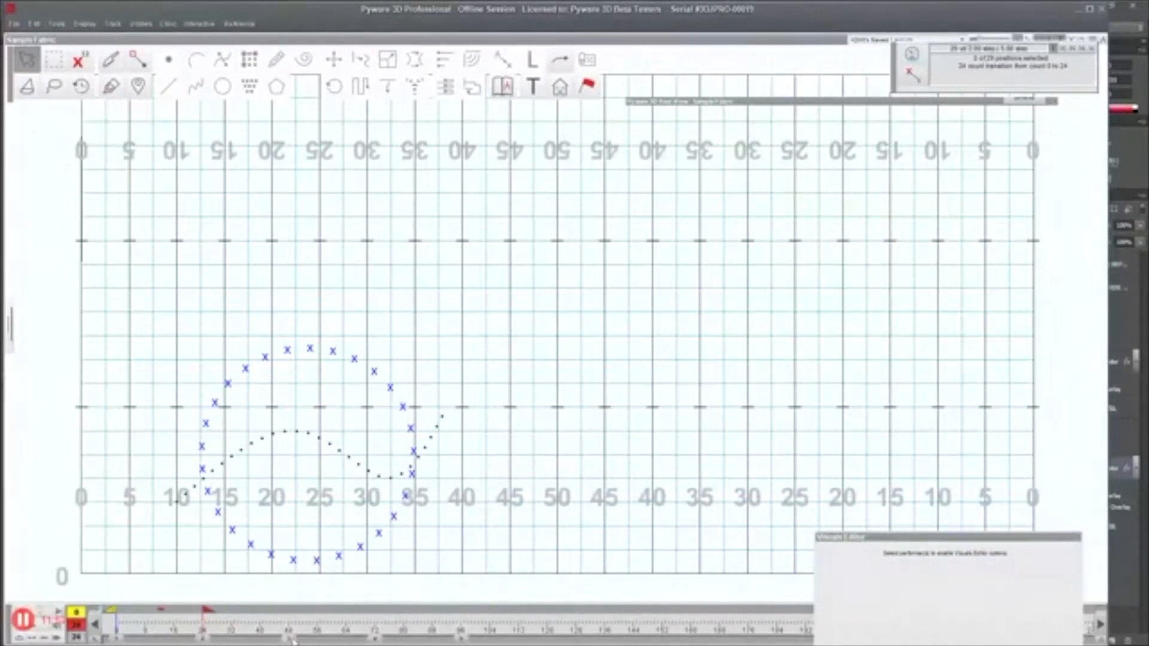
Step: Select all circle performers and rotate the form 90 degrees over counts 24 to 48
{"action": "left_click_drag", "start_coordinate": [159, 321], "coordinate": [440, 566]}
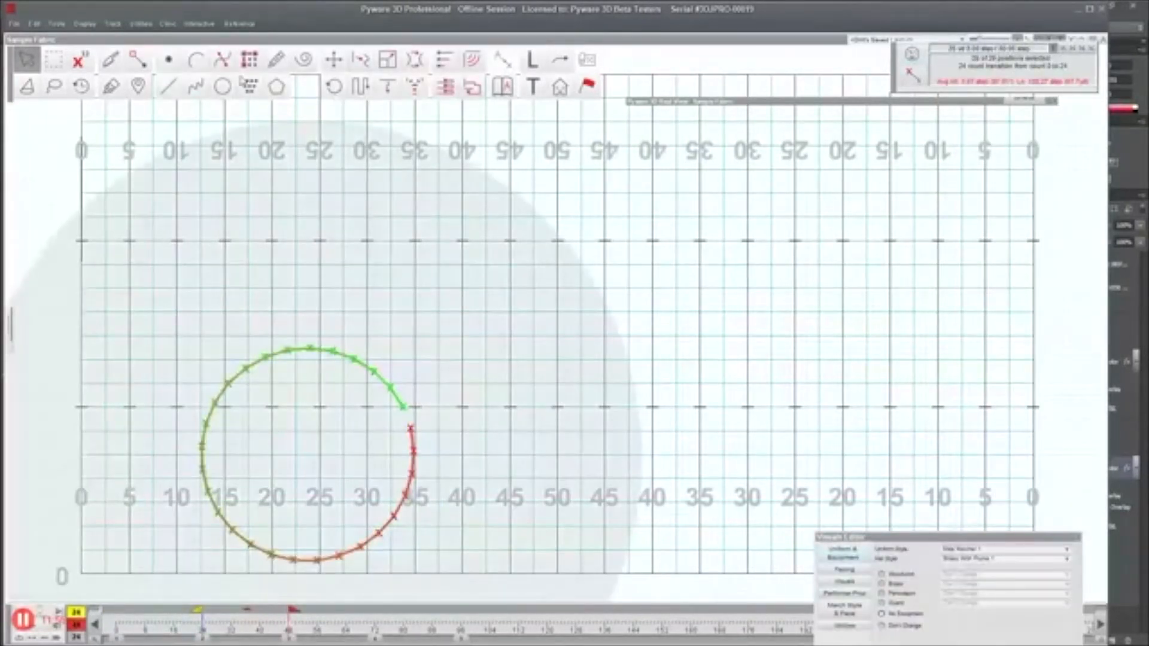
{"action": "left_click", "coordinate": [333, 87]}
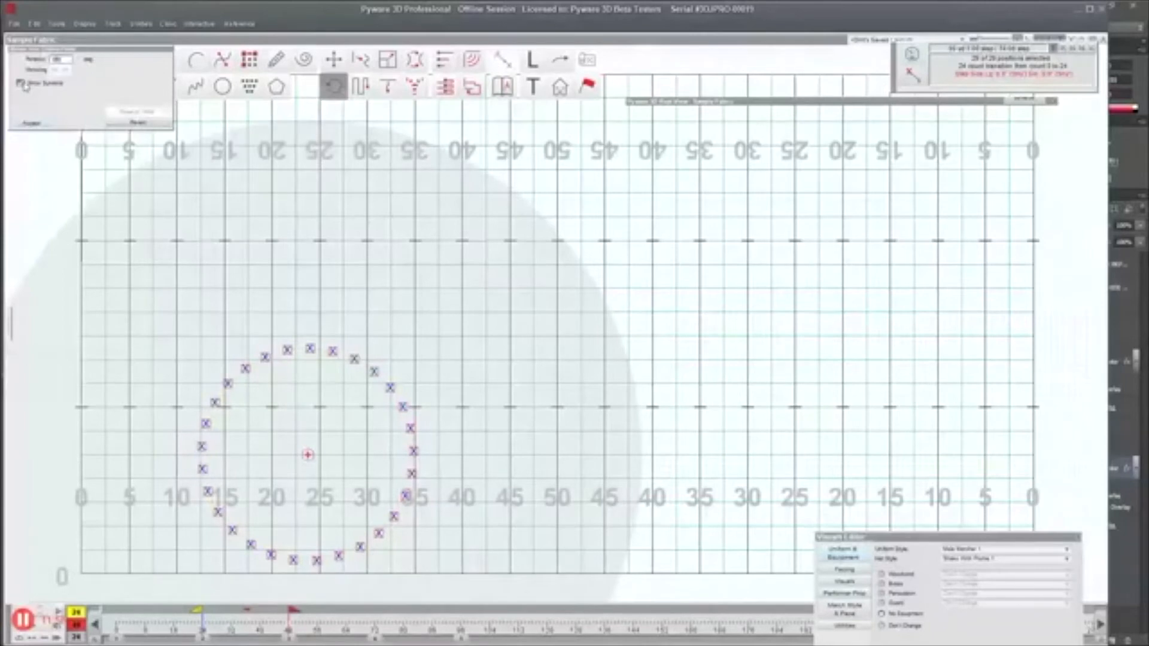
{"action": "type", "text": "90"}
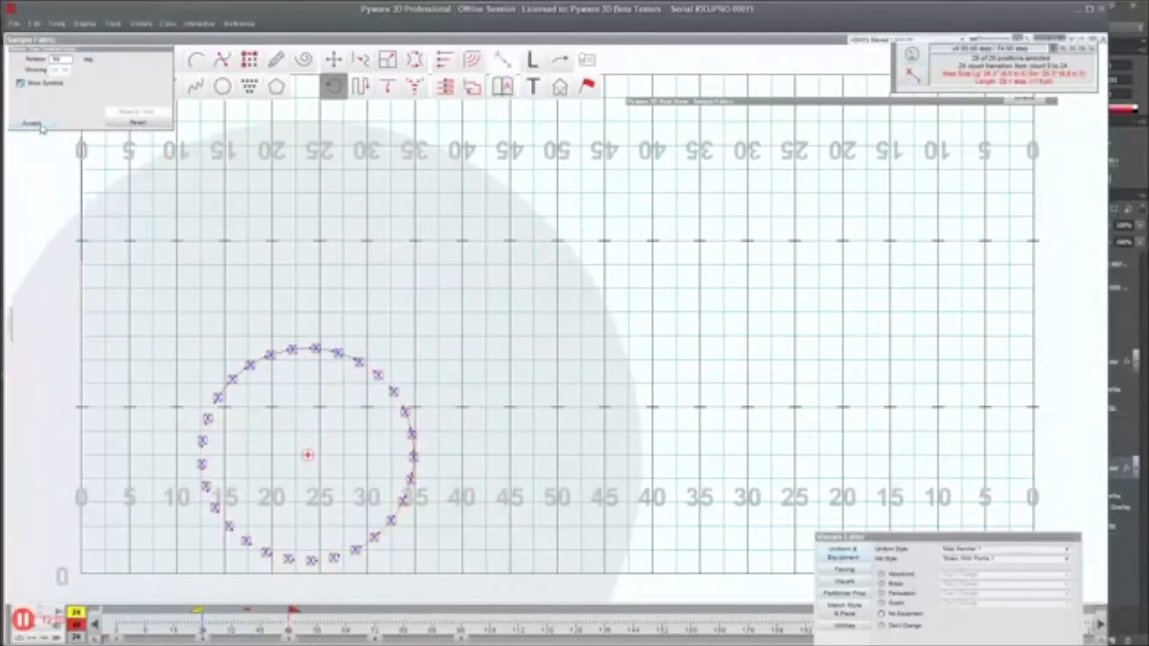
{"action": "left_click", "coordinate": [41, 125]}
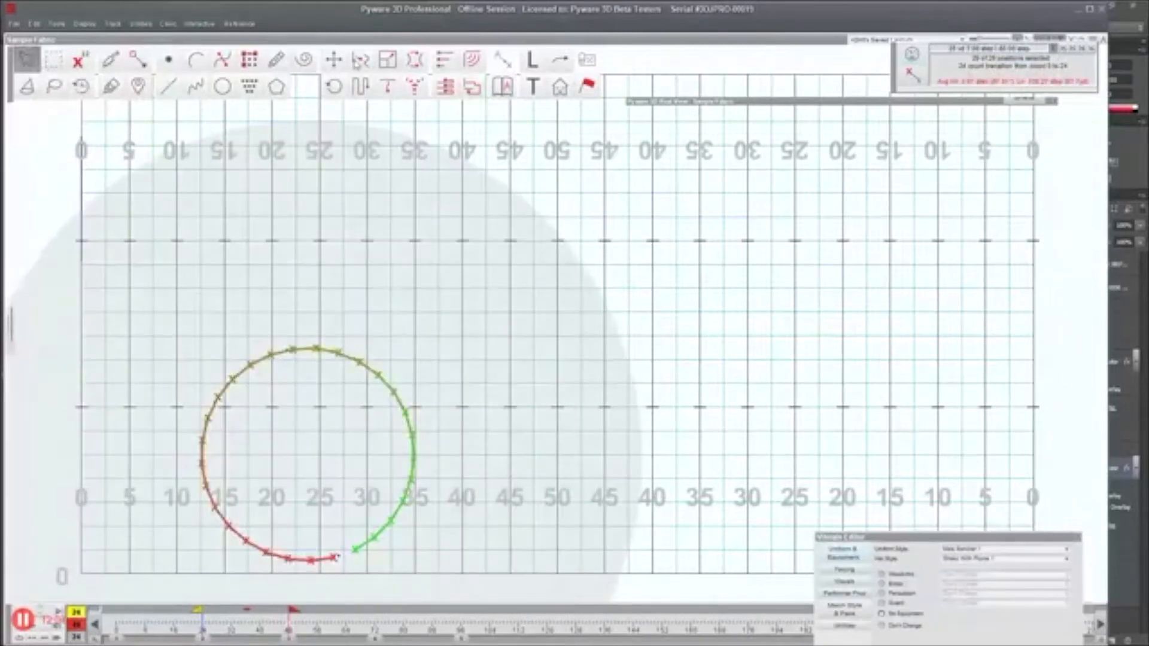
Step: Float the rotating circle about 7 yards toward the 50-yard line as a compound move and accept it
{"action": "left_click", "coordinate": [334, 62]}
{"action": "left_click", "coordinate": [42, 112]}
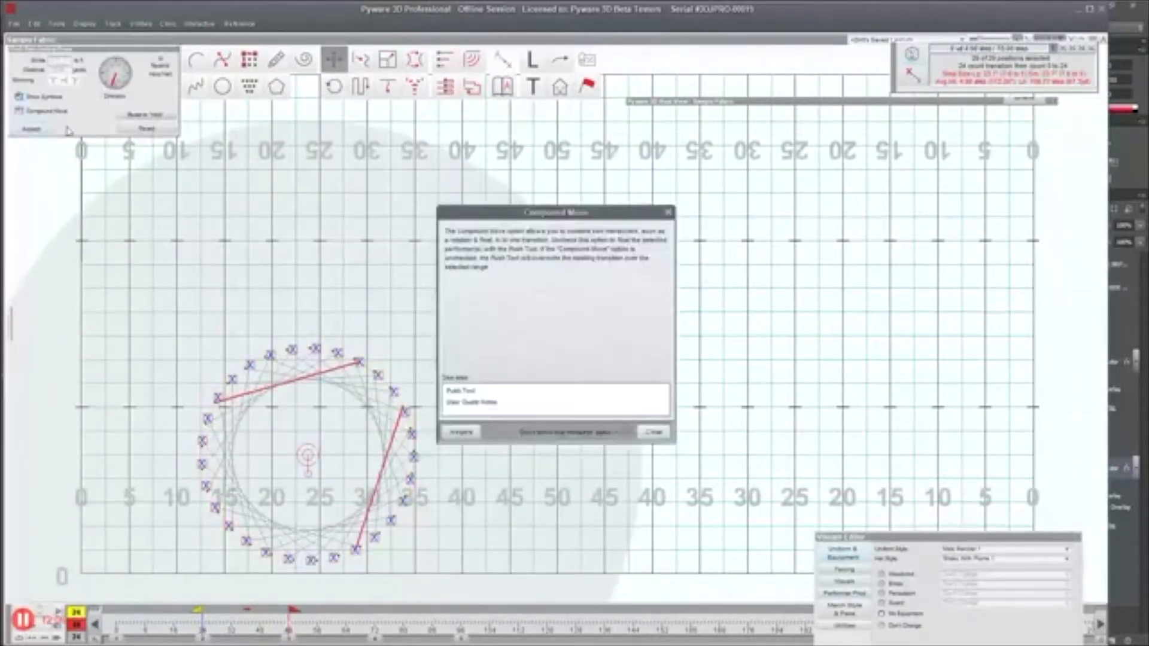
{"action": "left_click", "coordinate": [654, 432]}
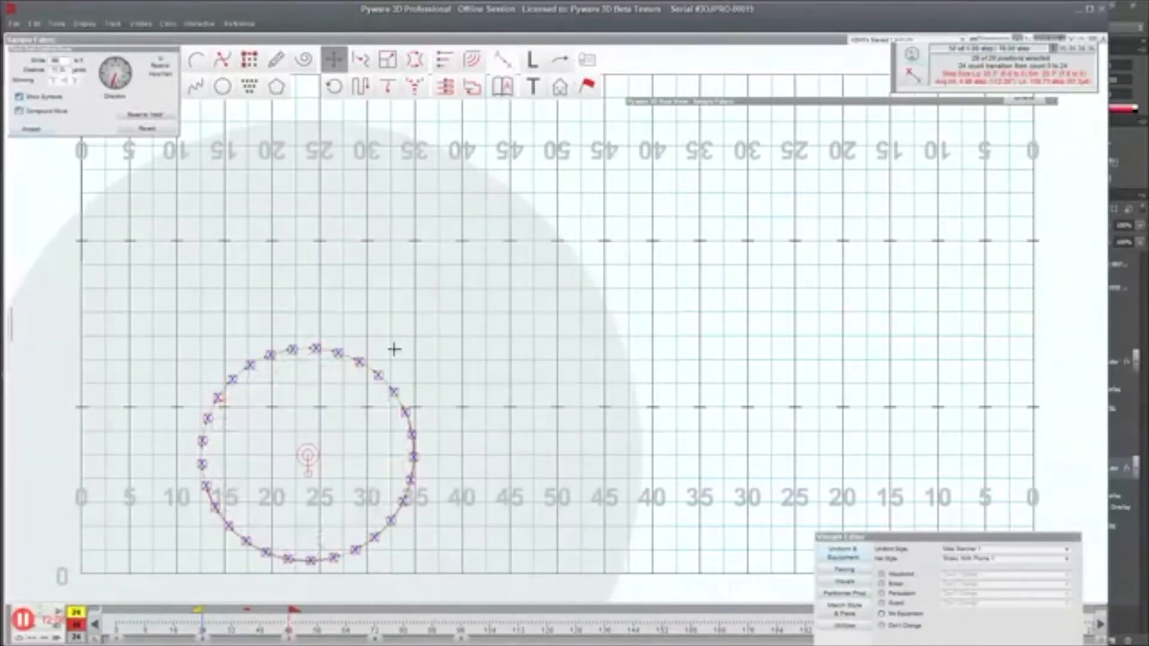
{"action": "left_click_drag", "start_coordinate": [322, 455], "coordinate": [368, 459]}
{"action": "left_click", "coordinate": [31, 129]}
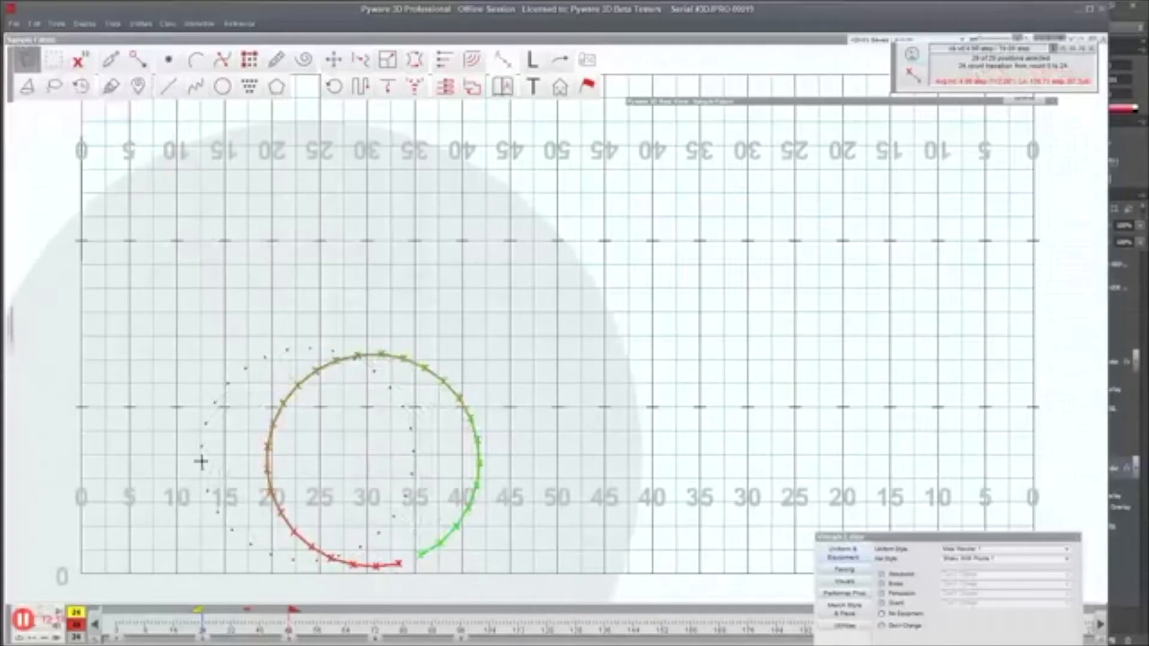
Step: Play back the rotating, floating circle from count 24 to 48 and advance to count 72
{"action": "left_click", "coordinate": [43, 637]}
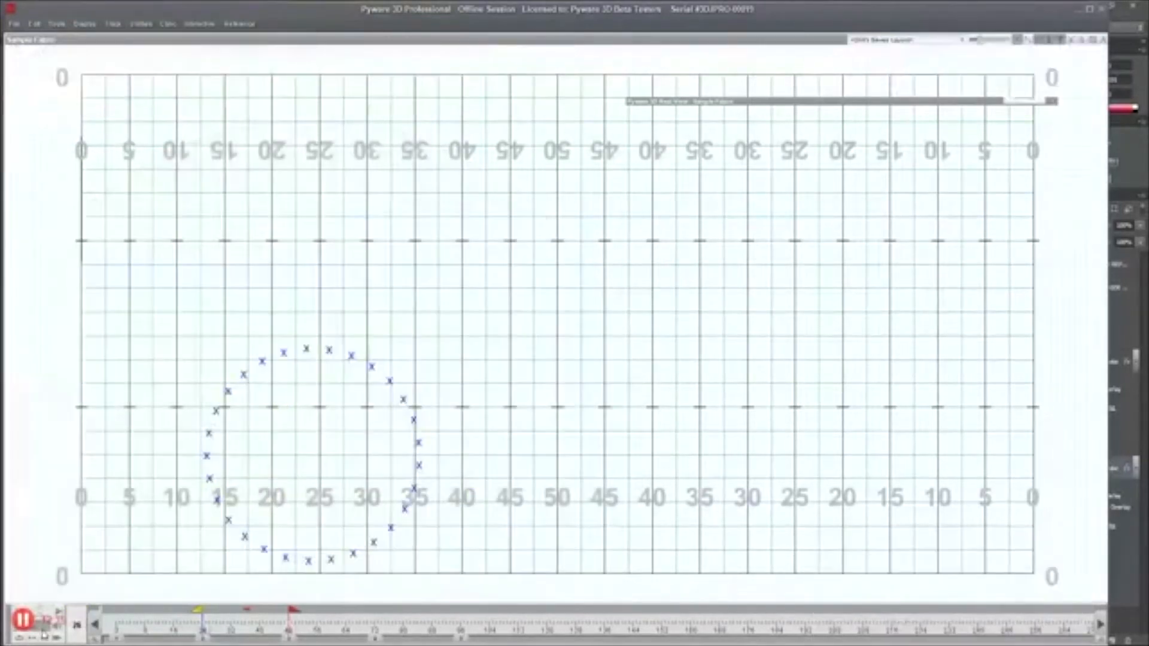
{"action": "left_click", "coordinate": [44, 635]}
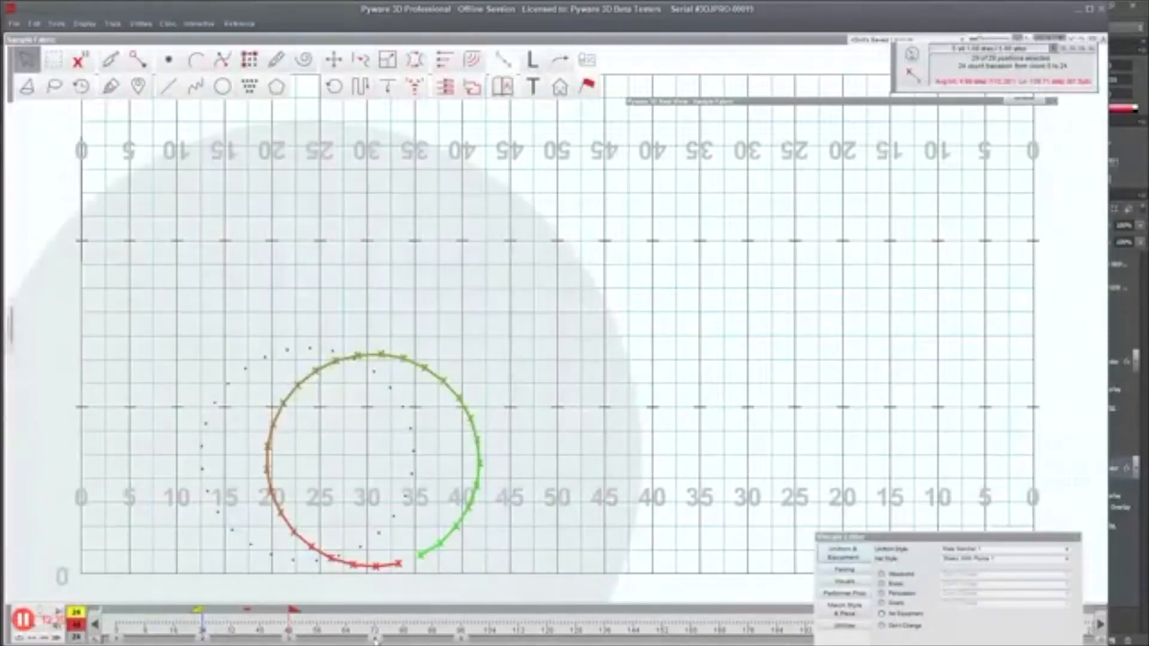
{"action": "left_click", "coordinate": [376, 638]}
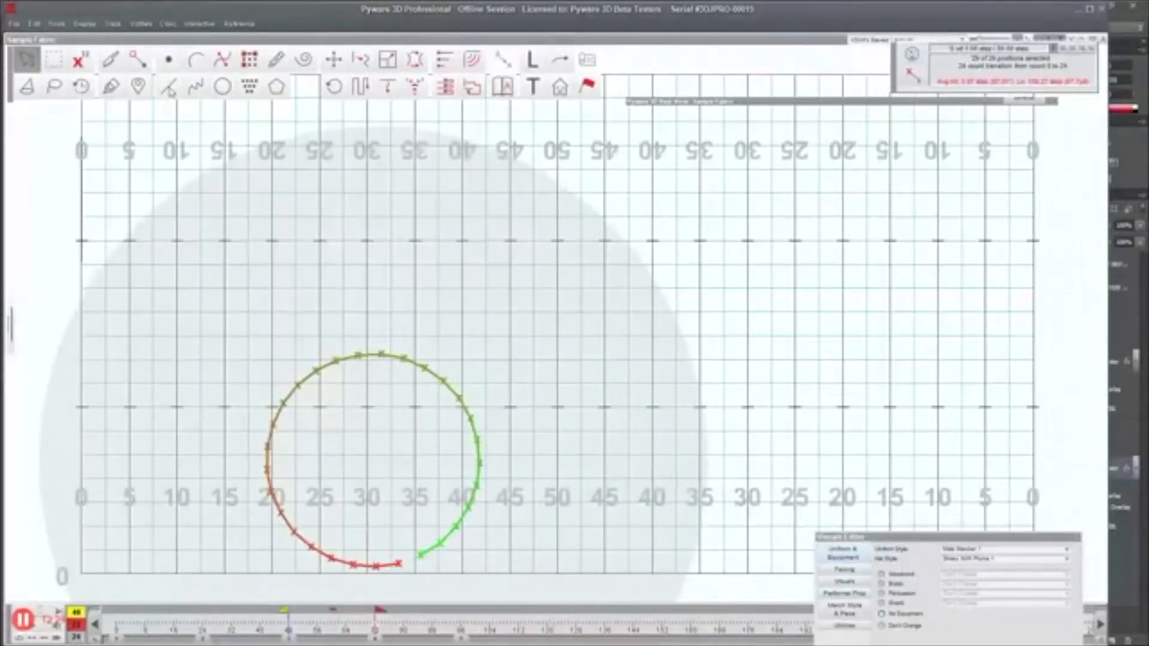
{"action": "left_click", "coordinate": [169, 89]}
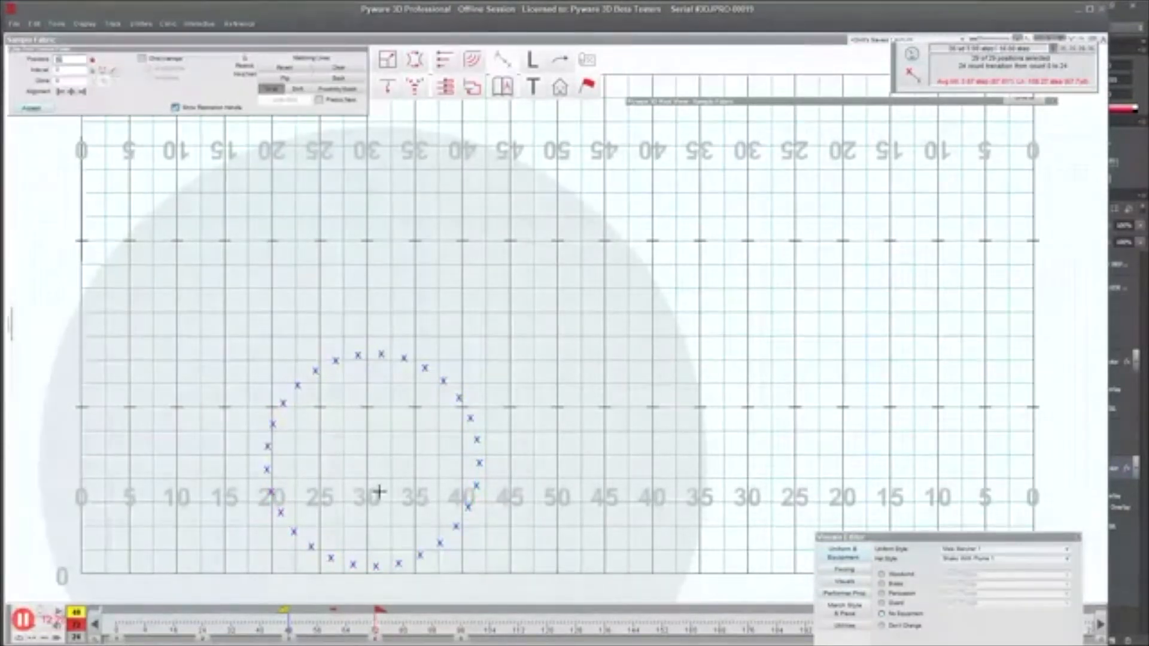
{"action": "left_click_drag", "start_coordinate": [369, 505], "coordinate": [482, 359]}
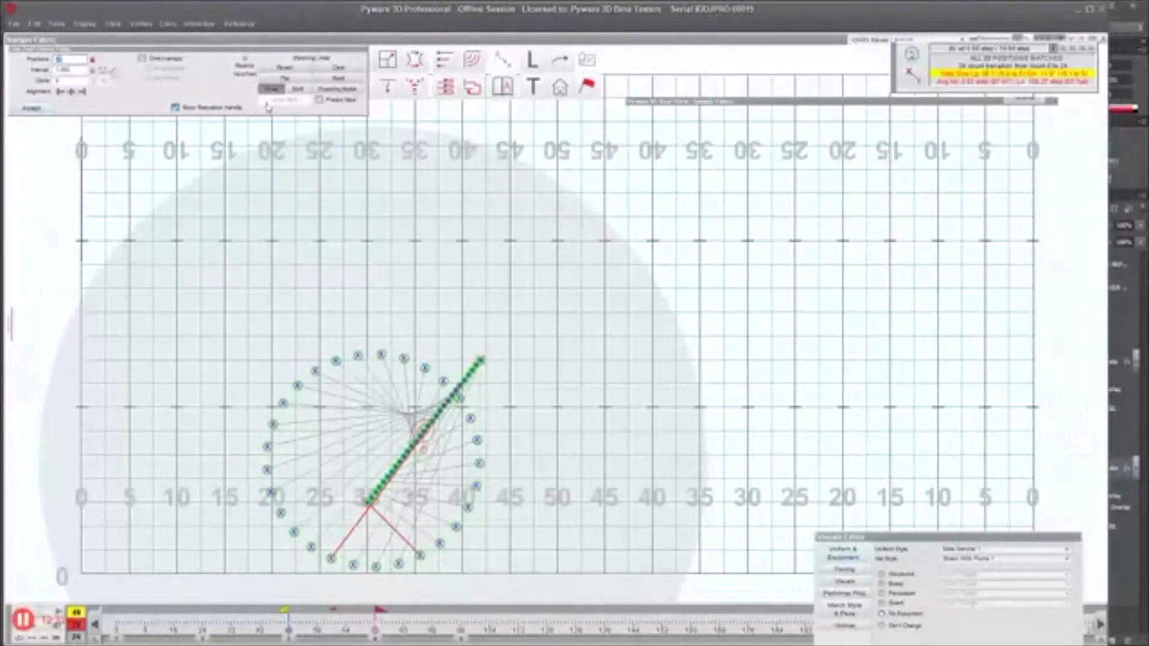
{"action": "key", "text": "Escape"}
{"action": "key", "text": "ctrl+a"}
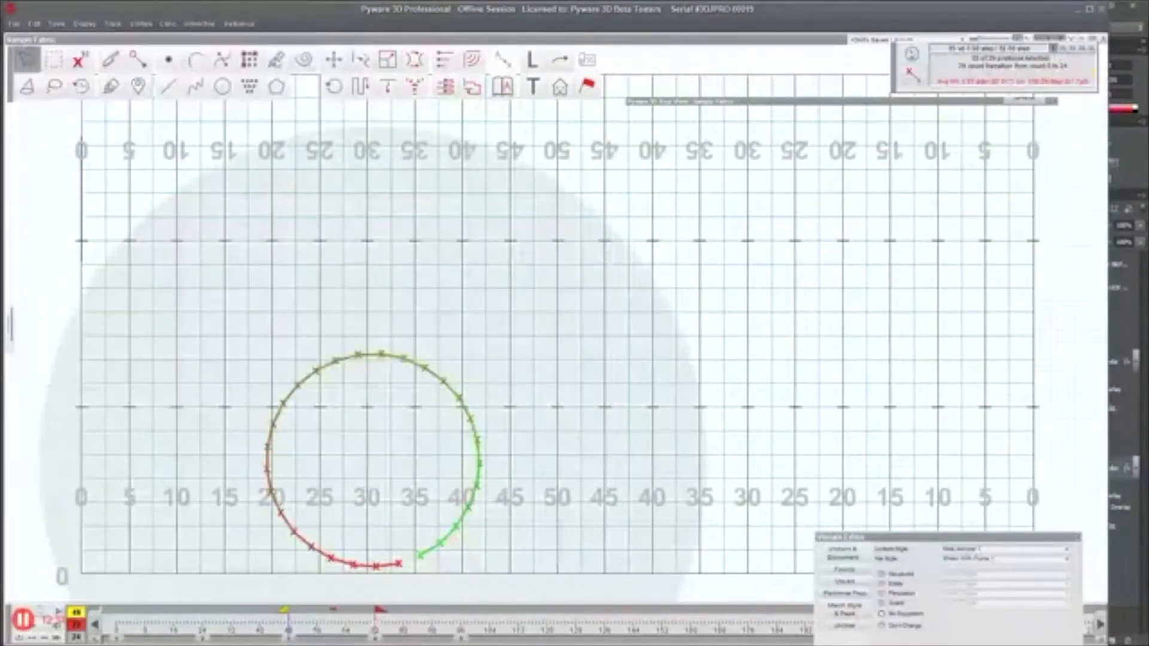
Step: Draw an inverted V for the 29 performers from the 25-yard line through a peak at the 35 to the 45-yard line
{"action": "left_click", "coordinate": [277, 62]}
{"action": "left_click_drag", "start_coordinate": [317, 503], "coordinate": [470, 352]}
{"action": "mouse_move", "coordinate": [567, 504]}
{"action": "left_mouse_down"}
{"action": "mouse_move", "coordinate": [598, 500]}
{"action": "mouse_move", "coordinate": [552, 497]}
{"action": "left_mouse_up"}
{"action": "left_click_drag", "start_coordinate": [465, 357], "coordinate": [415, 336]}
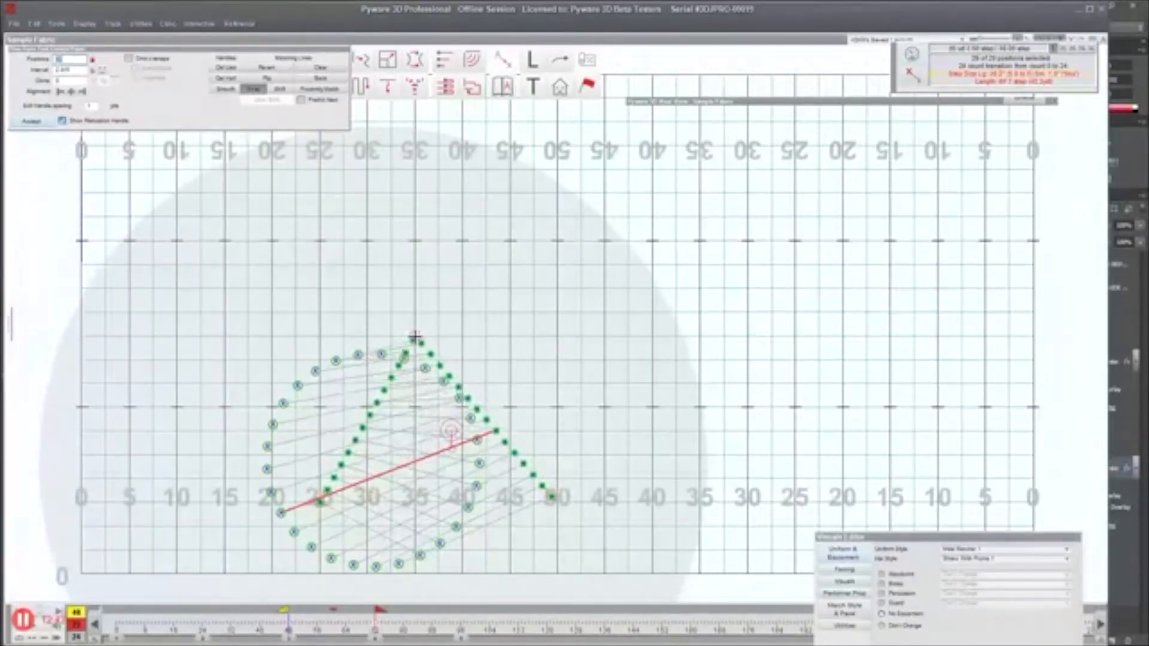
{"action": "left_click_drag", "start_coordinate": [551, 497], "coordinate": [468, 503]}
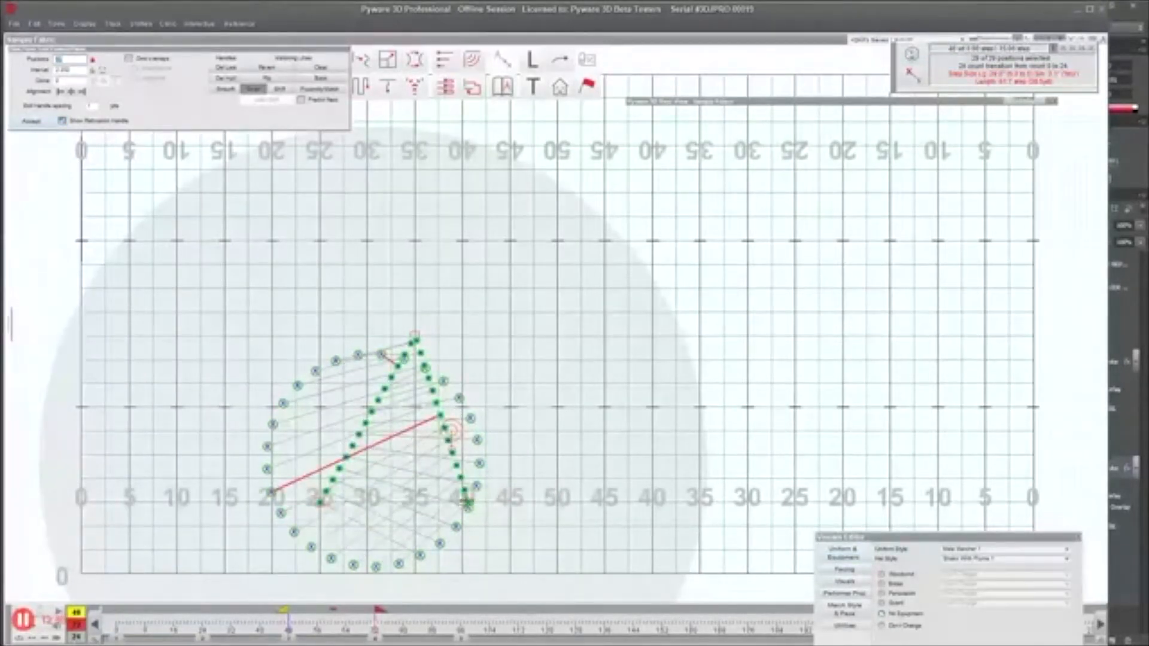
{"action": "left_click_drag", "start_coordinate": [468, 506], "coordinate": [509, 502]}
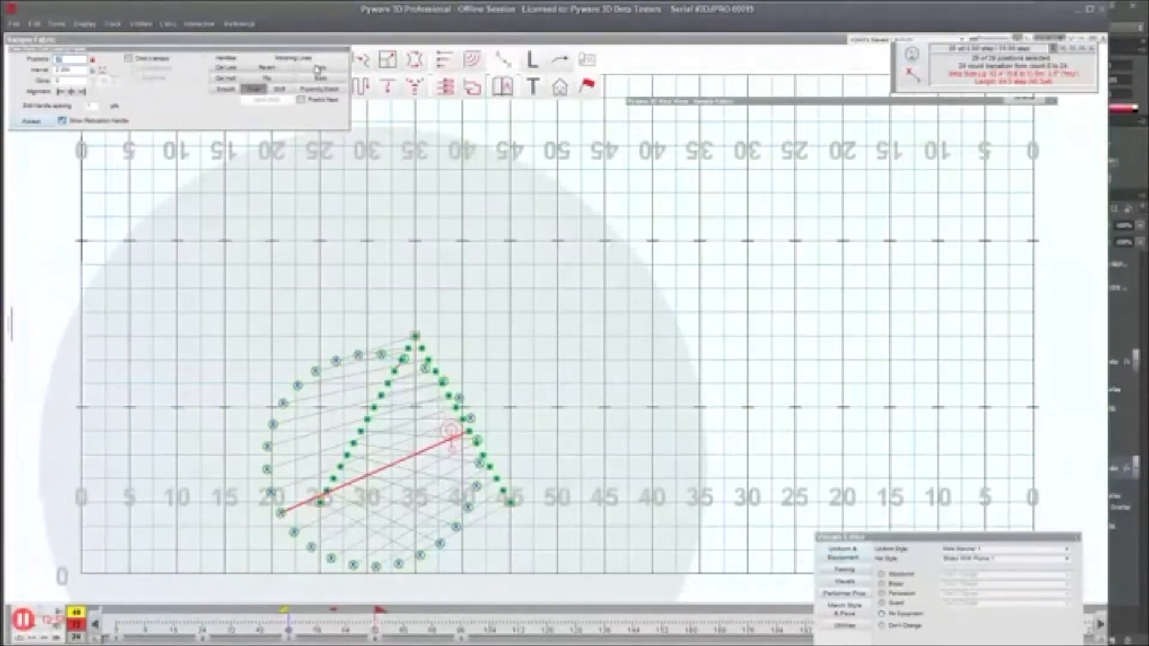
Step: Try proximity matching, clear it, and match the V's 25- to 35-yard leg to the circle's performers one by one
{"action": "left_click", "coordinate": [320, 91]}
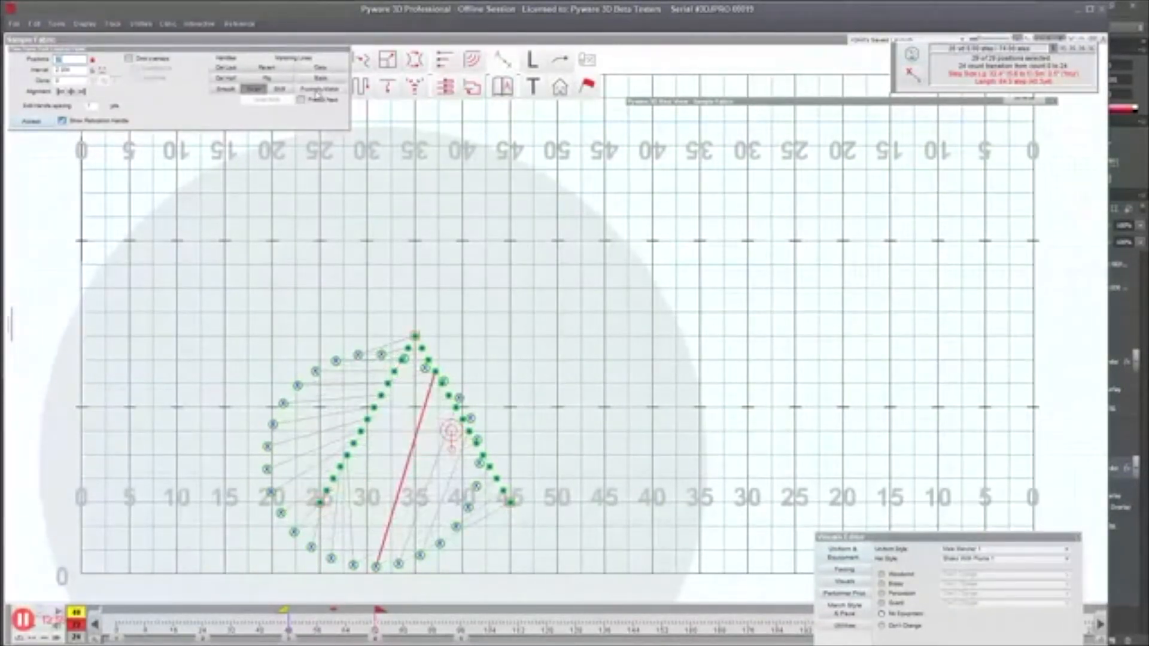
{"action": "left_click", "coordinate": [321, 71]}
{"action": "left_click", "coordinate": [354, 564]}
{"action": "left_click", "coordinate": [330, 559]}
{"action": "left_click", "coordinate": [311, 546]}
{"action": "left_click", "coordinate": [292, 530]}
{"action": "left_click", "coordinate": [279, 511]}
{"action": "left_click", "coordinate": [270, 488]}
{"action": "left_click", "coordinate": [267, 469]}
{"action": "left_click", "coordinate": [266, 446]}
{"action": "left_click", "coordinate": [271, 425]}
{"action": "left_click", "coordinate": [283, 404]}
{"action": "left_click", "coordinate": [298, 385]}
{"action": "left_click", "coordinate": [319, 371]}
{"action": "left_click", "coordinate": [336, 361]}
{"action": "left_click", "coordinate": [358, 355]}
Step: Match the V's 35- to 45-yard leg to the remaining circle performers one by one and delete the stray extra handle
{"action": "left_click", "coordinate": [404, 357]}
{"action": "left_click", "coordinate": [425, 367]}
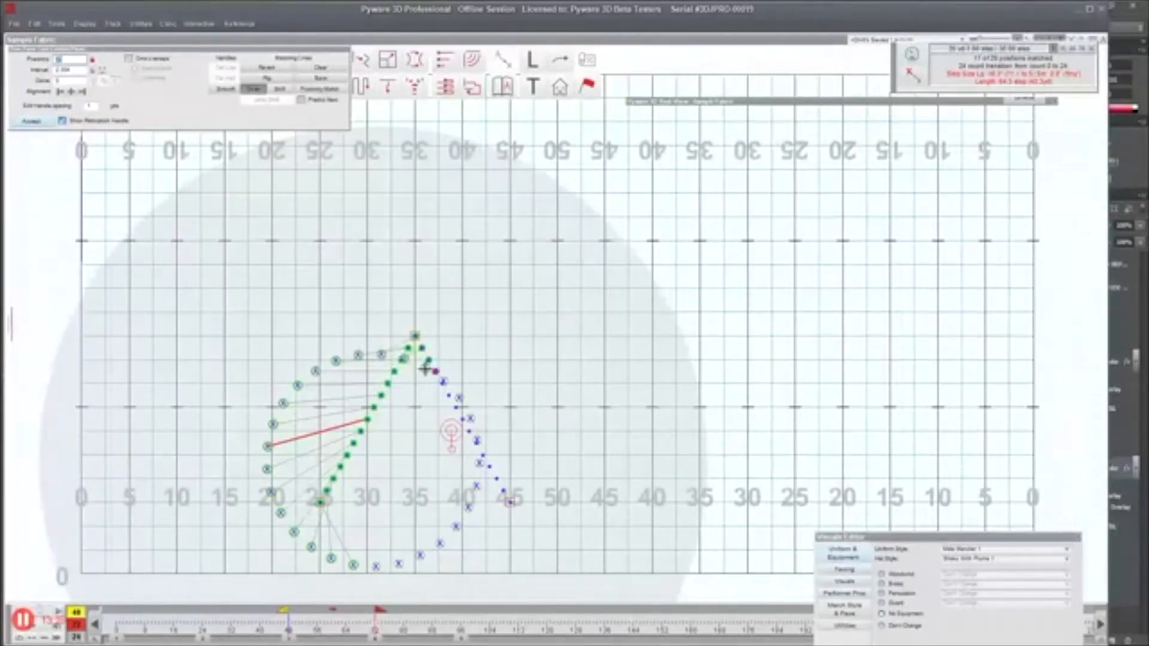
{"action": "left_click", "coordinate": [445, 382]}
{"action": "left_click", "coordinate": [459, 398]}
{"action": "left_click", "coordinate": [471, 419]}
{"action": "left_click", "coordinate": [480, 463]}
{"action": "left_click", "coordinate": [477, 486]}
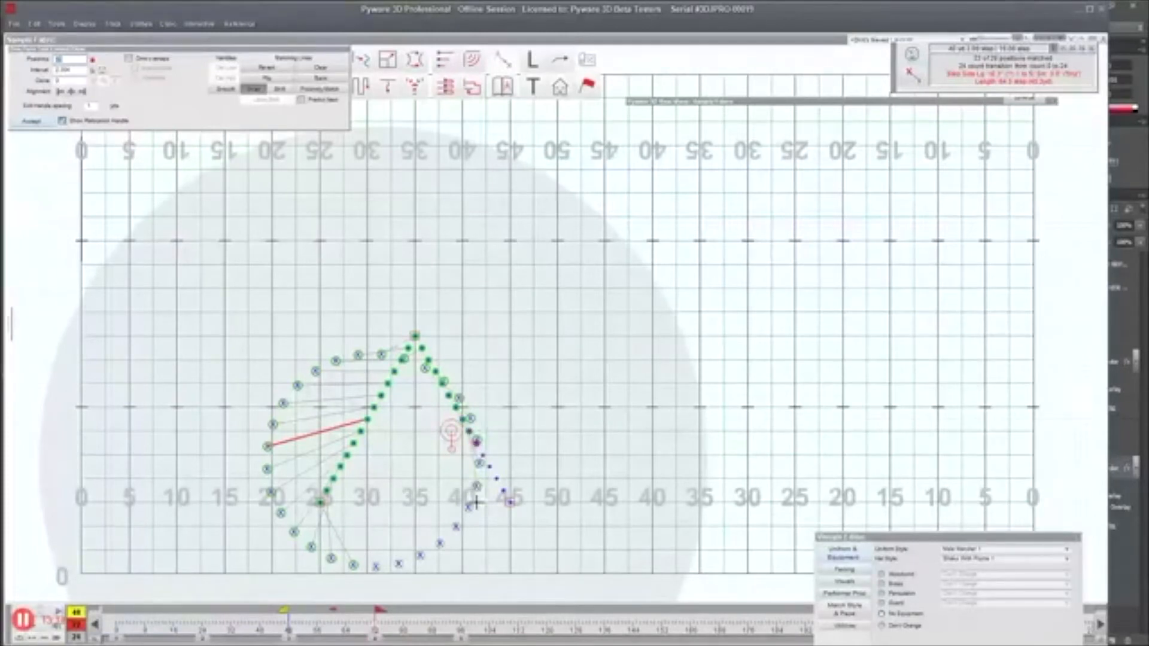
{"action": "left_click", "coordinate": [468, 508]}
{"action": "left_click", "coordinate": [457, 527]}
{"action": "left_click", "coordinate": [440, 545]}
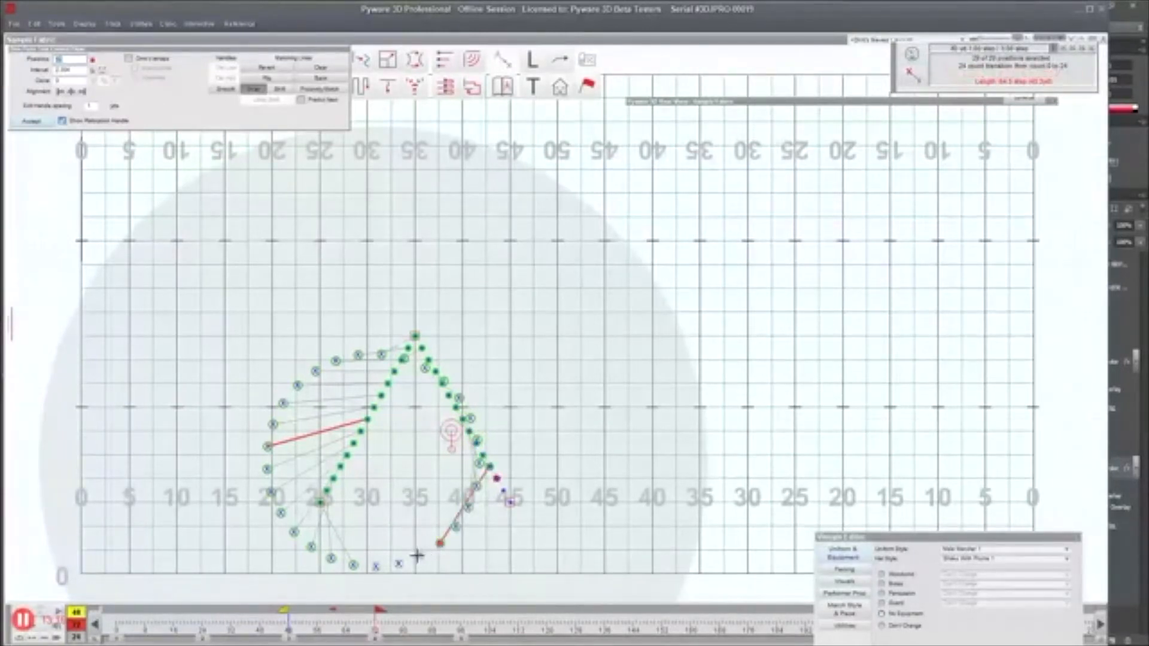
{"action": "left_click", "coordinate": [400, 563]}
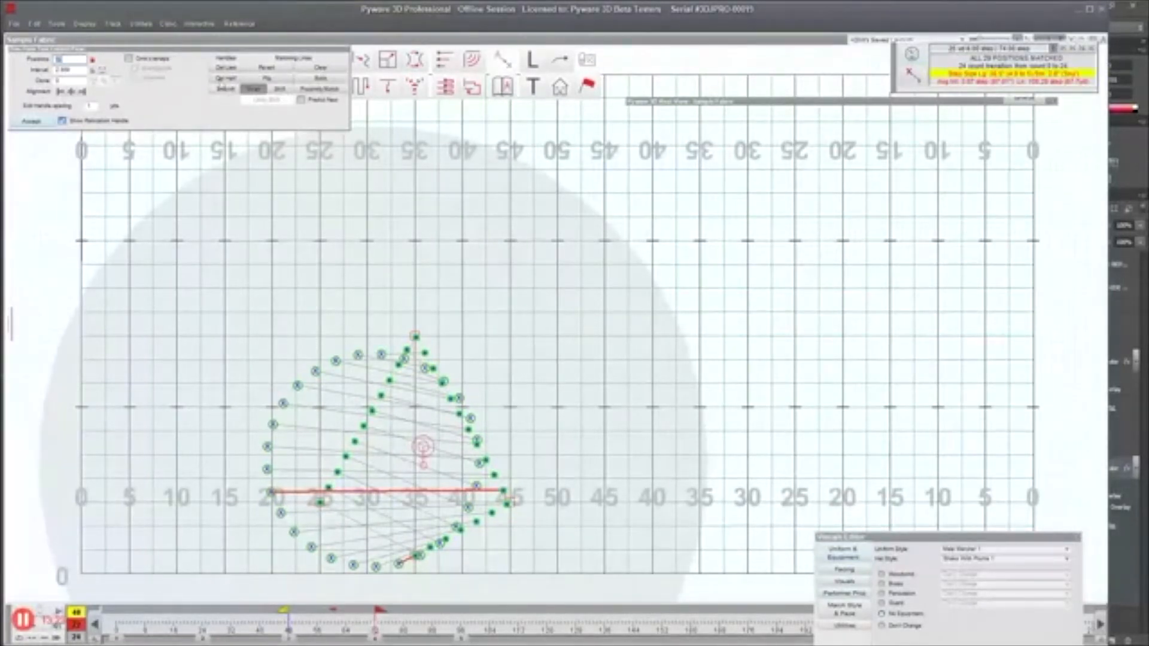
{"action": "left_click", "coordinate": [224, 70]}
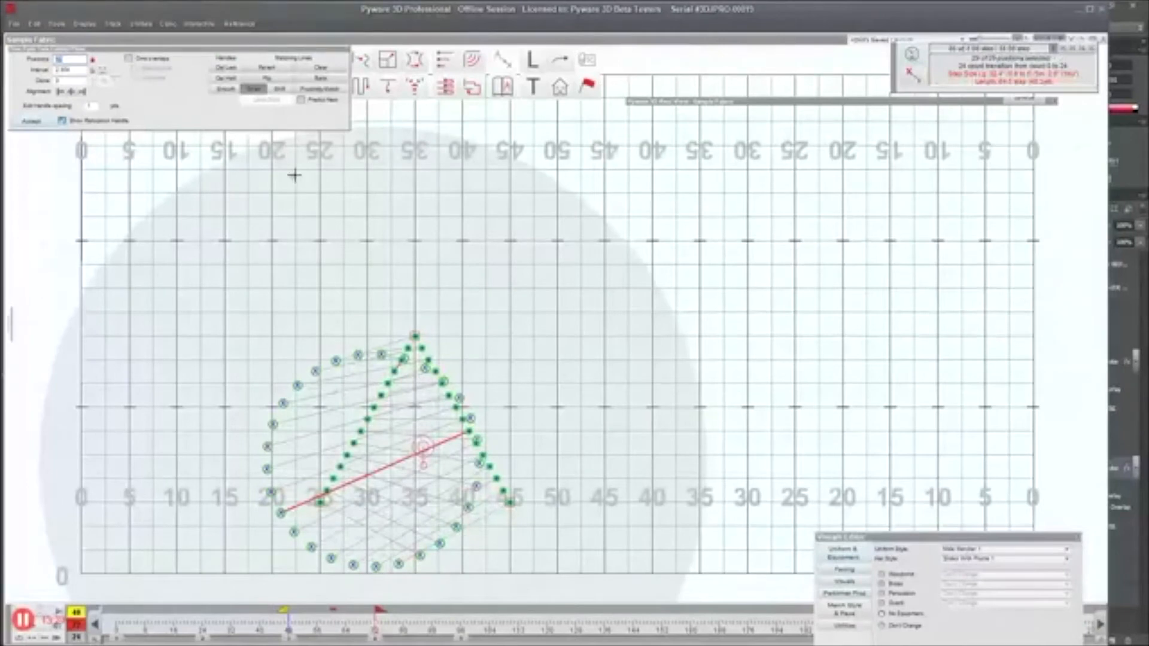
Step: Clear the matching lines, match the V around the circle in order with Predict Next enabled, preview the move and accept the form
{"action": "left_click", "coordinate": [322, 86]}
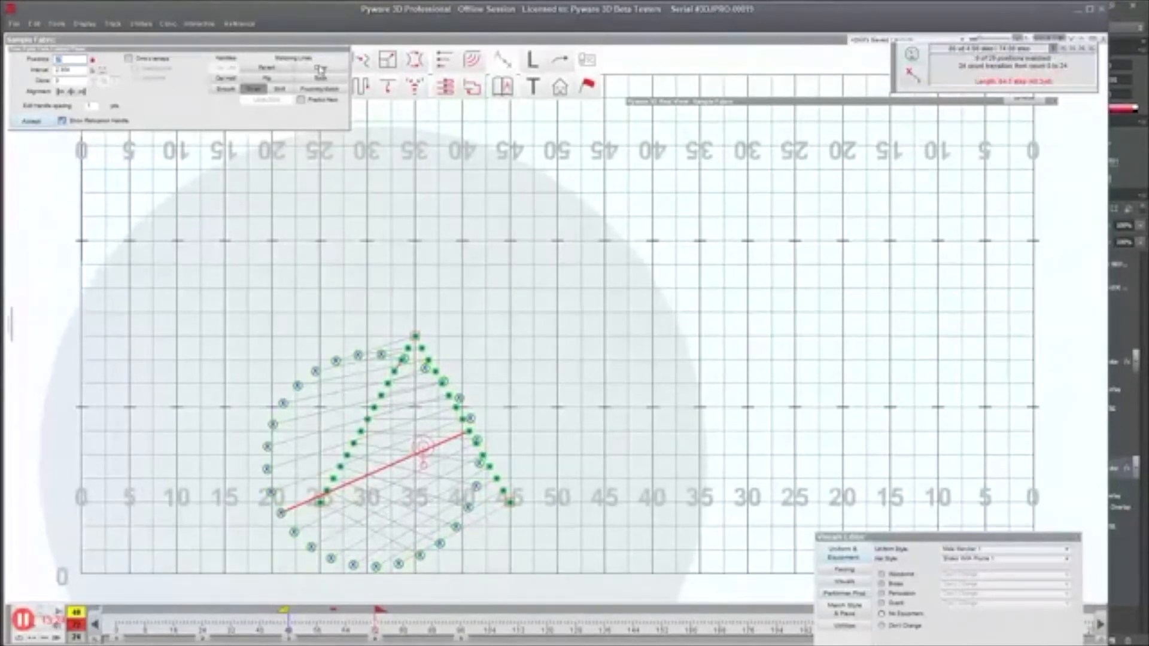
{"action": "left_click", "coordinate": [301, 100]}
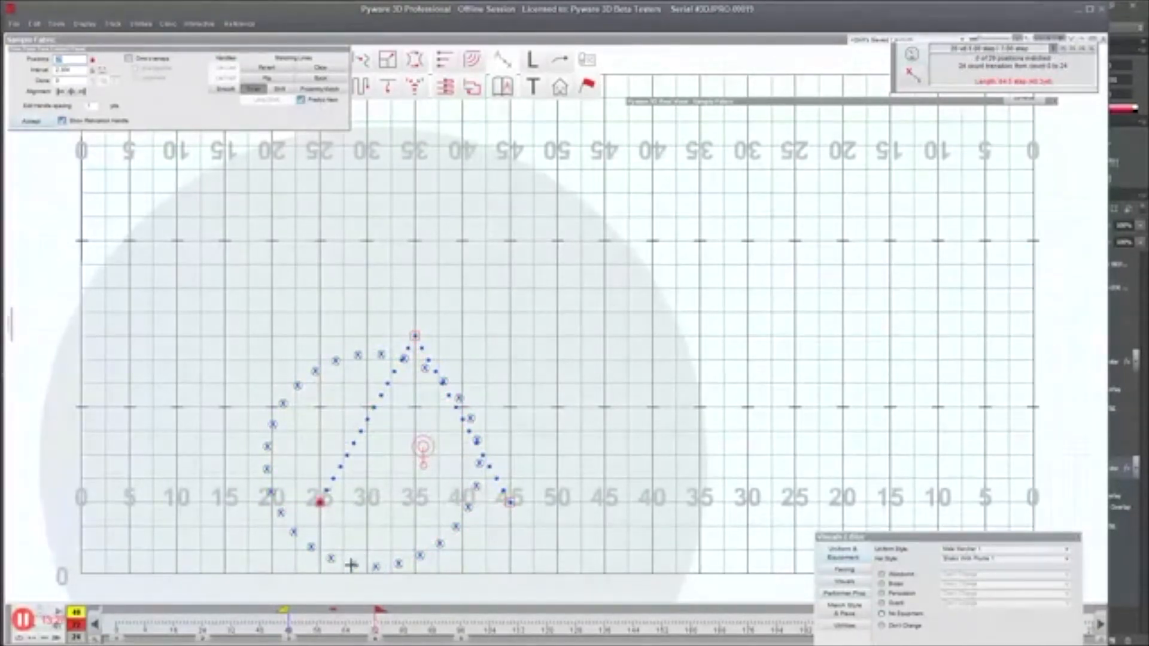
{"action": "left_click", "coordinate": [329, 559]}
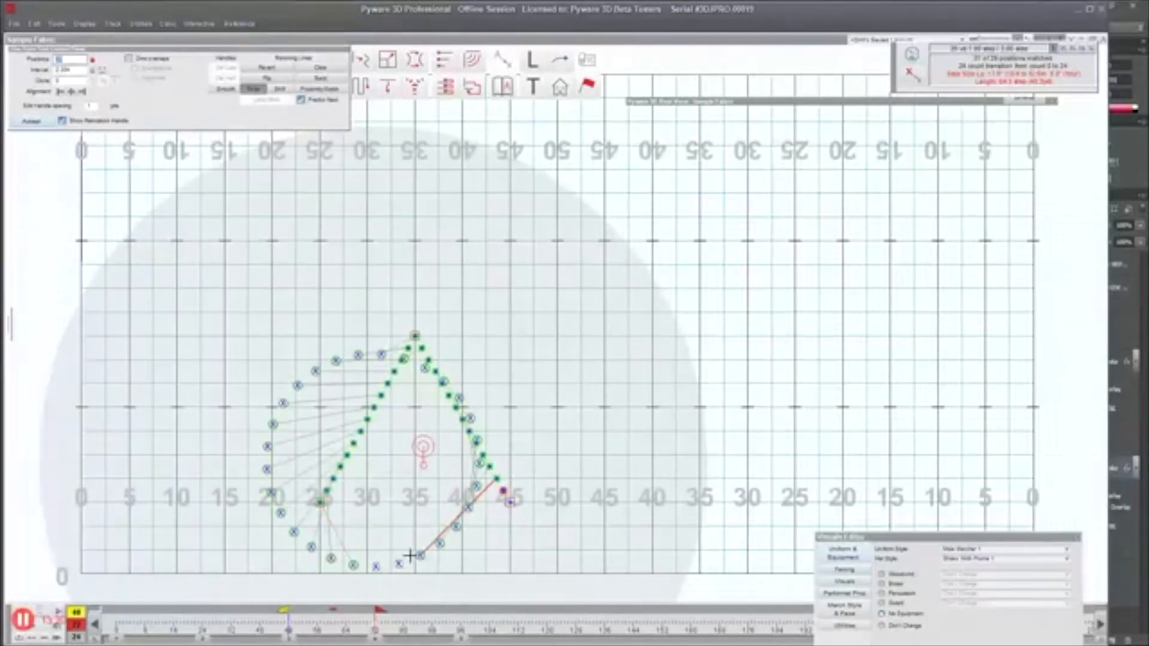
{"action": "left_click", "coordinate": [376, 566]}
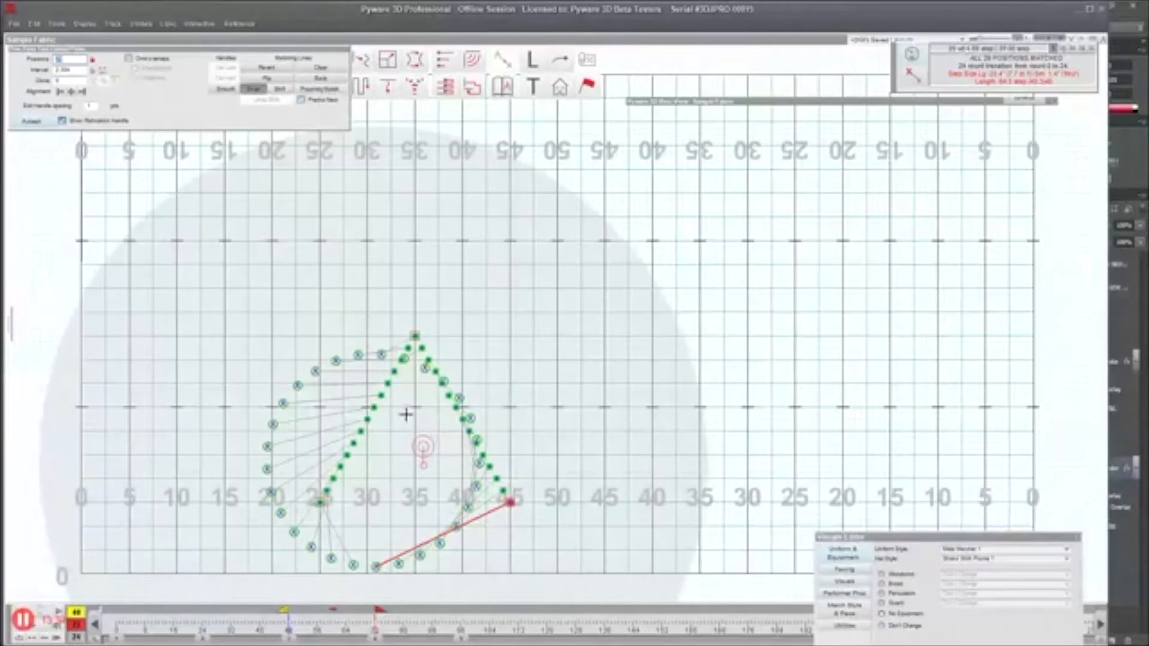
{"action": "left_click", "coordinate": [55, 628]}
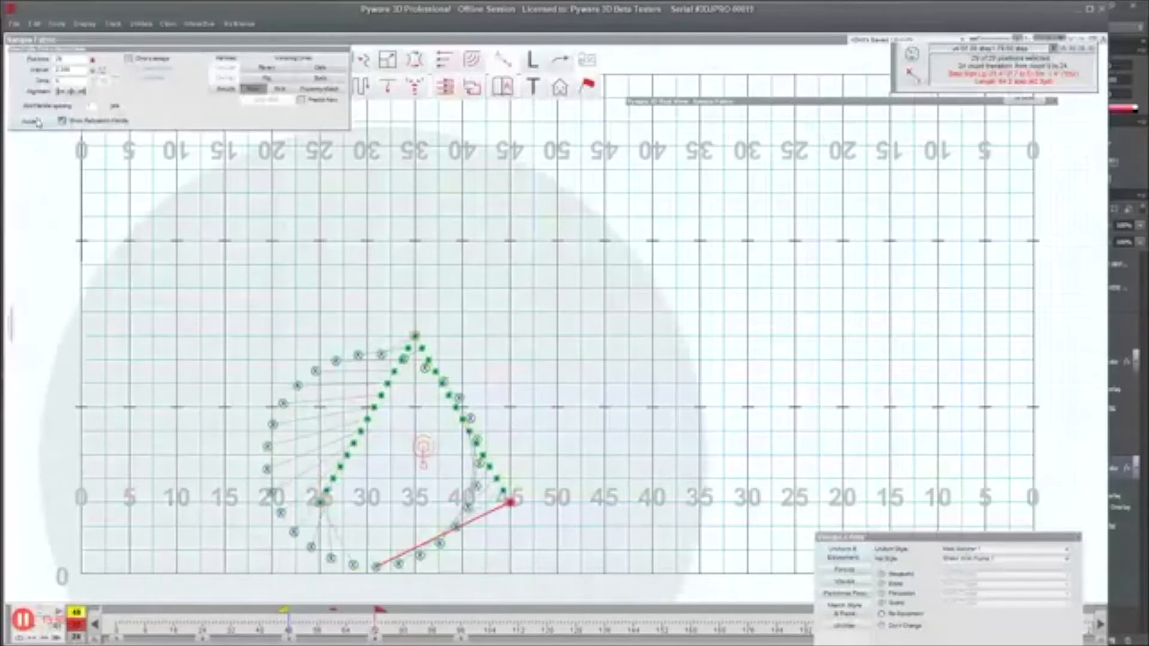
{"action": "left_click", "coordinate": [33, 121]}
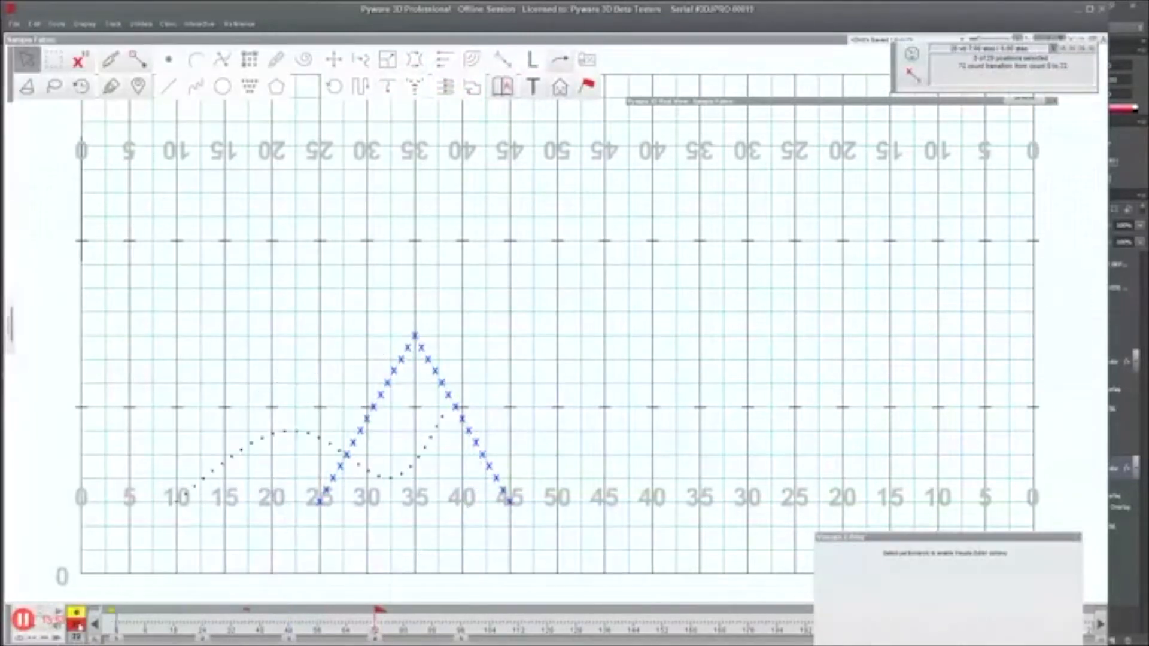
Step: Play back the complete sequence from count 0 to 72
{"action": "left_click", "coordinate": [56, 640]}
{"action": "left_click", "coordinate": [43, 630]}
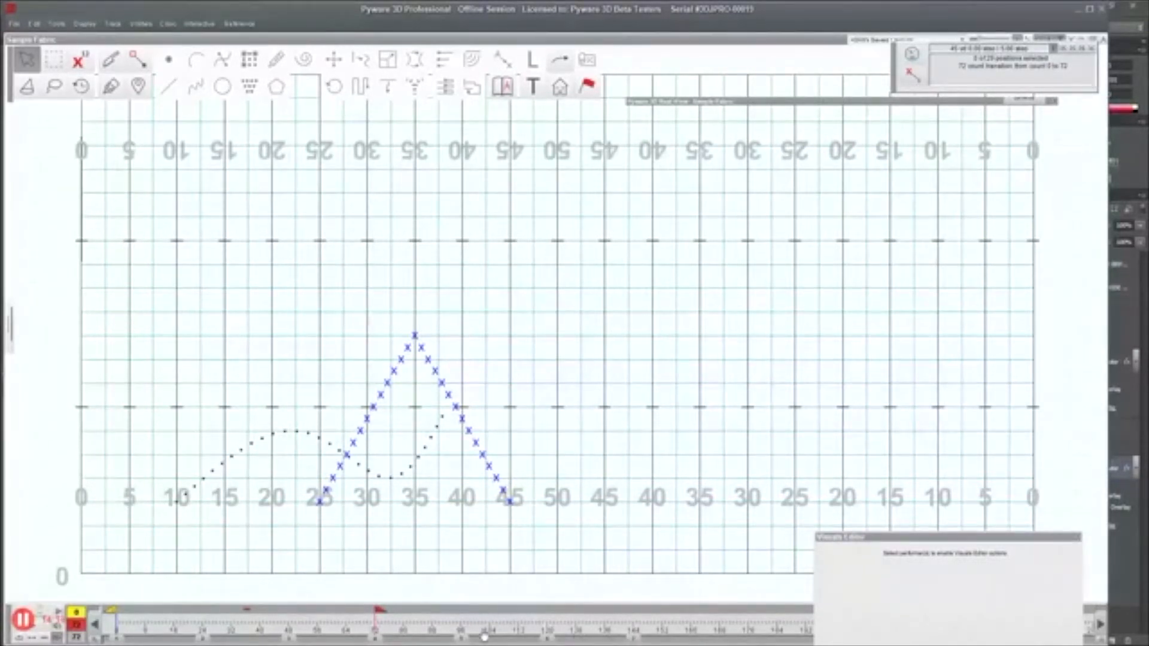
Step: Select all performers and paste the range copied from counts 0-72 onto counts 72 to 144 with Invert Copied Range and both bridge options enabled
{"action": "left_click_drag", "start_coordinate": [300, 288], "coordinate": [620, 566]}
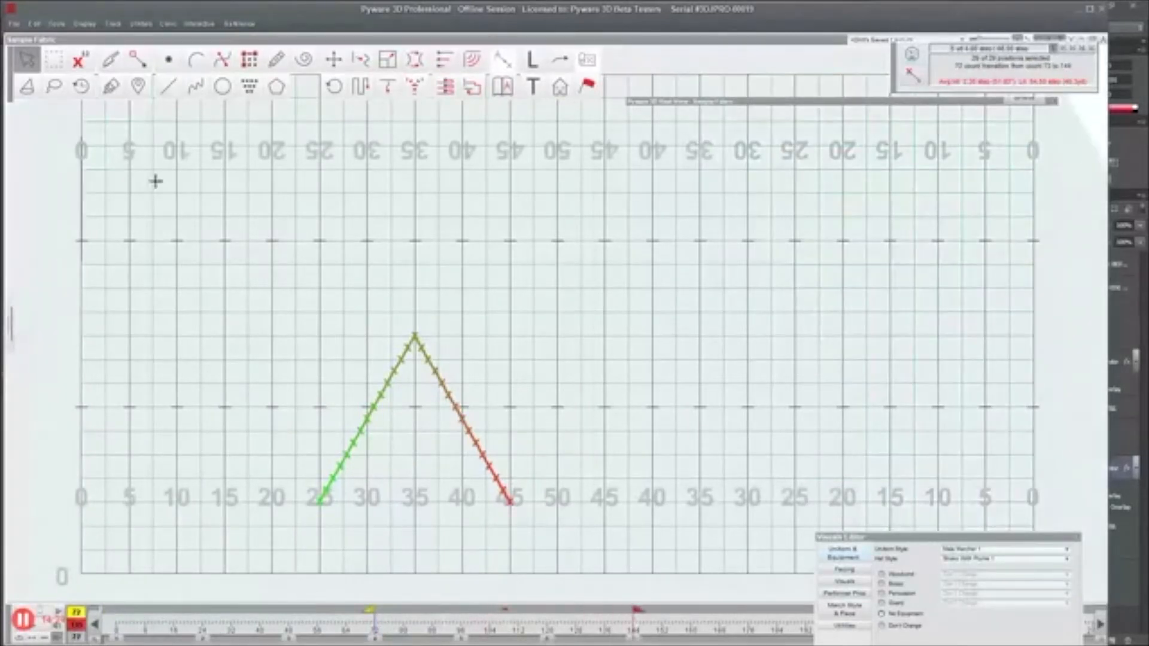
{"action": "left_click", "coordinate": [41, 25]}
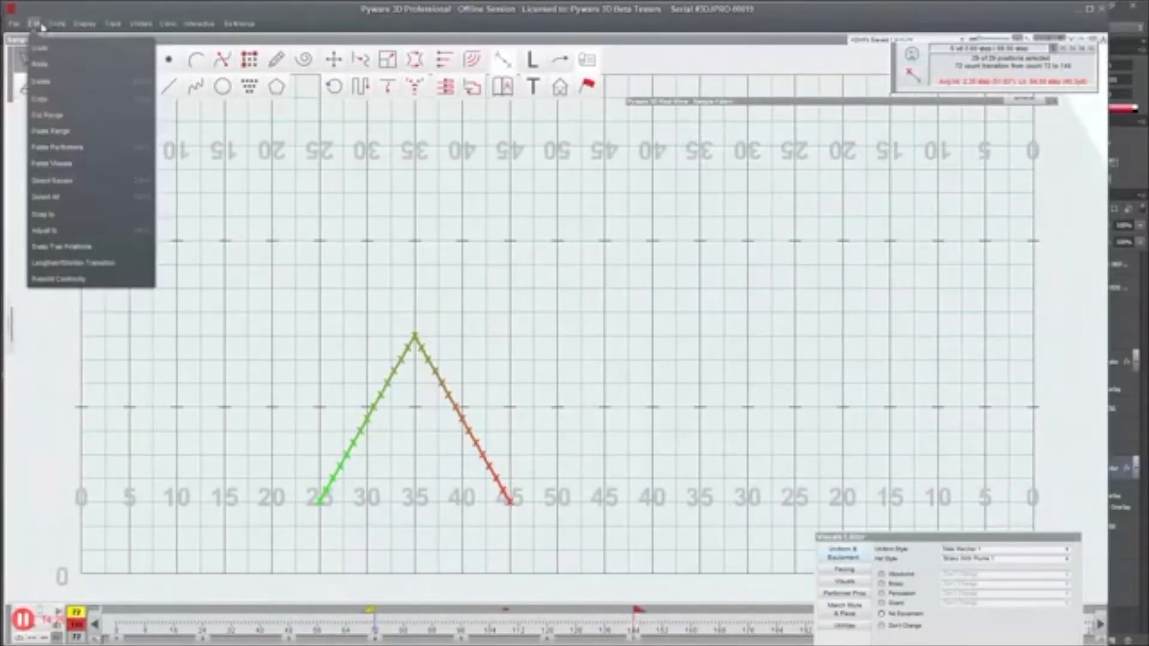
{"action": "left_click", "coordinate": [70, 132]}
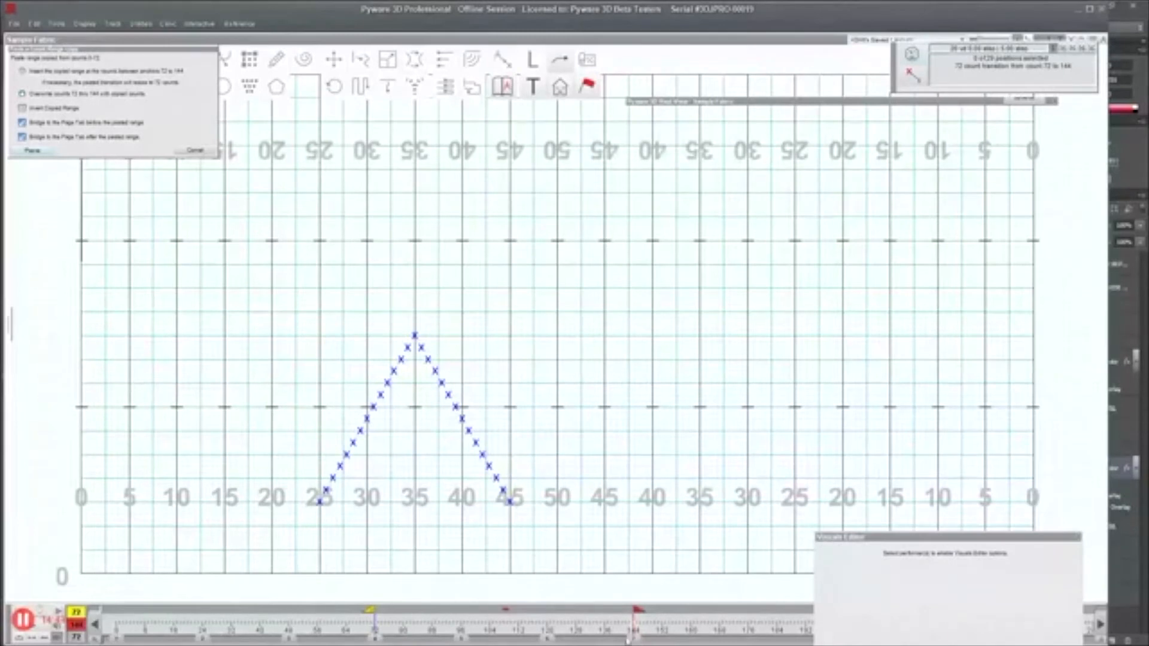
{"action": "left_click", "coordinate": [48, 112]}
{"action": "left_click", "coordinate": [51, 153]}
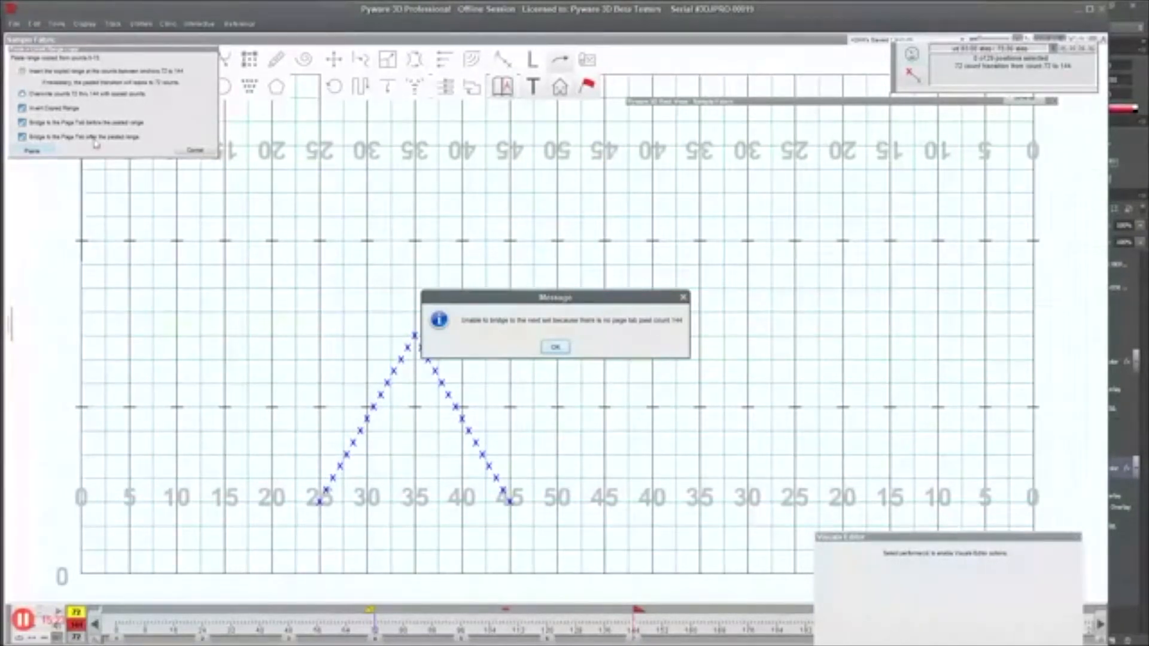
{"action": "left_click", "coordinate": [556, 347]}
Step: Play back the full drill from count 0 to 144 and move the Visuals Editor away from the field's front sideline
{"action": "left_click_drag", "start_coordinate": [327, 607], "coordinate": [80, 608]}
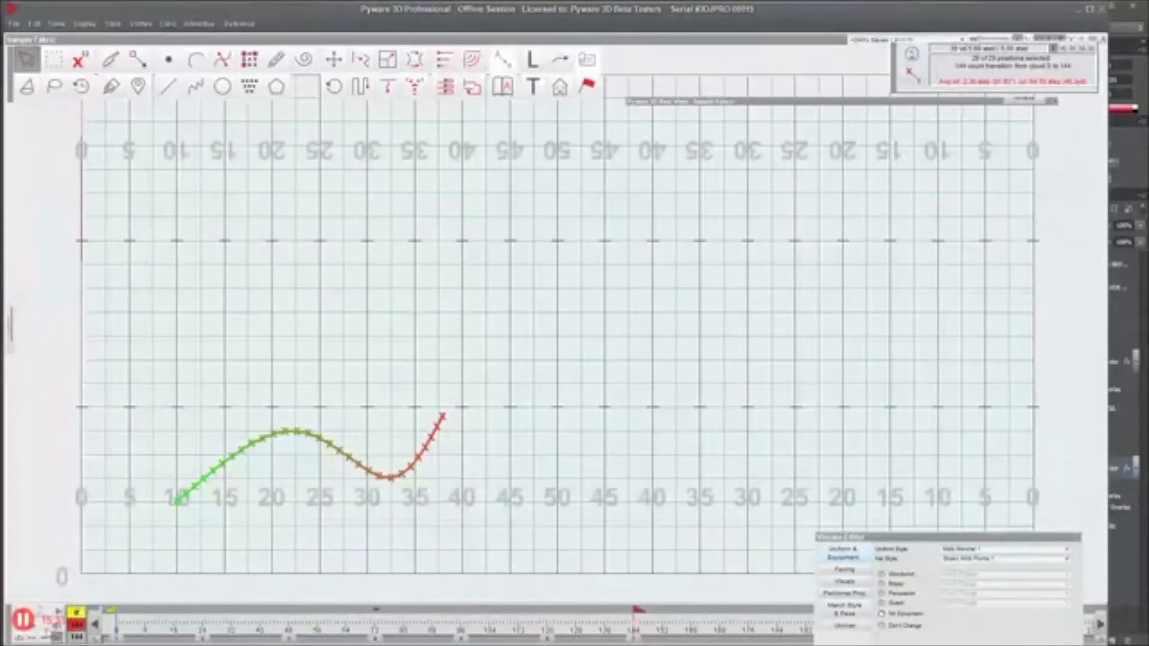
{"action": "left_click", "coordinate": [55, 629]}
{"action": "left_click_drag", "start_coordinate": [914, 534], "coordinate": [901, 147]}
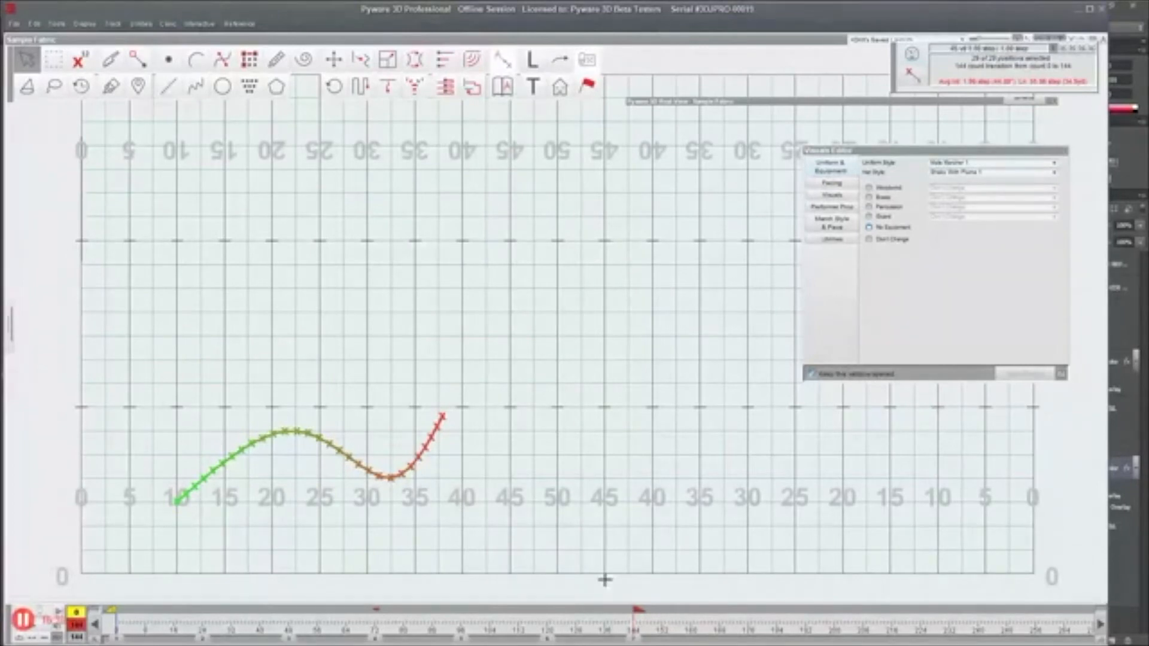
Step: Select all performers and delete their transition between counts 0 and 144, keeping the performers in the drill
{"action": "left_click_drag", "start_coordinate": [210, 402], "coordinate": [341, 492]}
{"action": "left_click_drag", "start_coordinate": [218, 377], "coordinate": [417, 527]}
{"action": "key", "text": "Delete"}
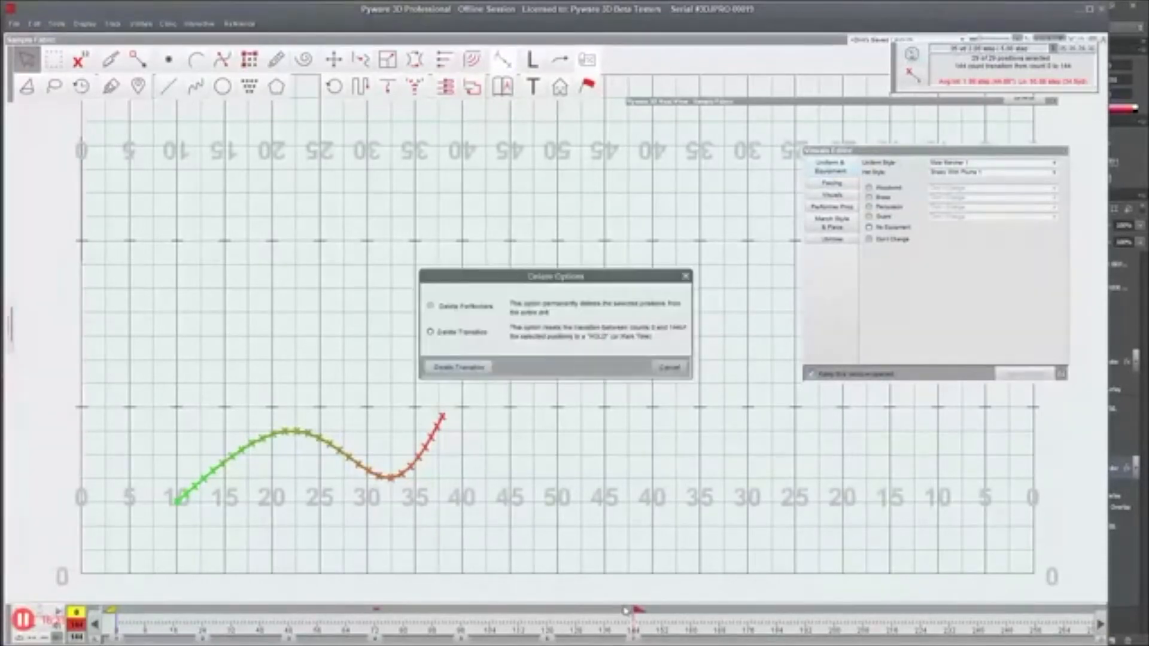
{"action": "left_click", "coordinate": [468, 369]}
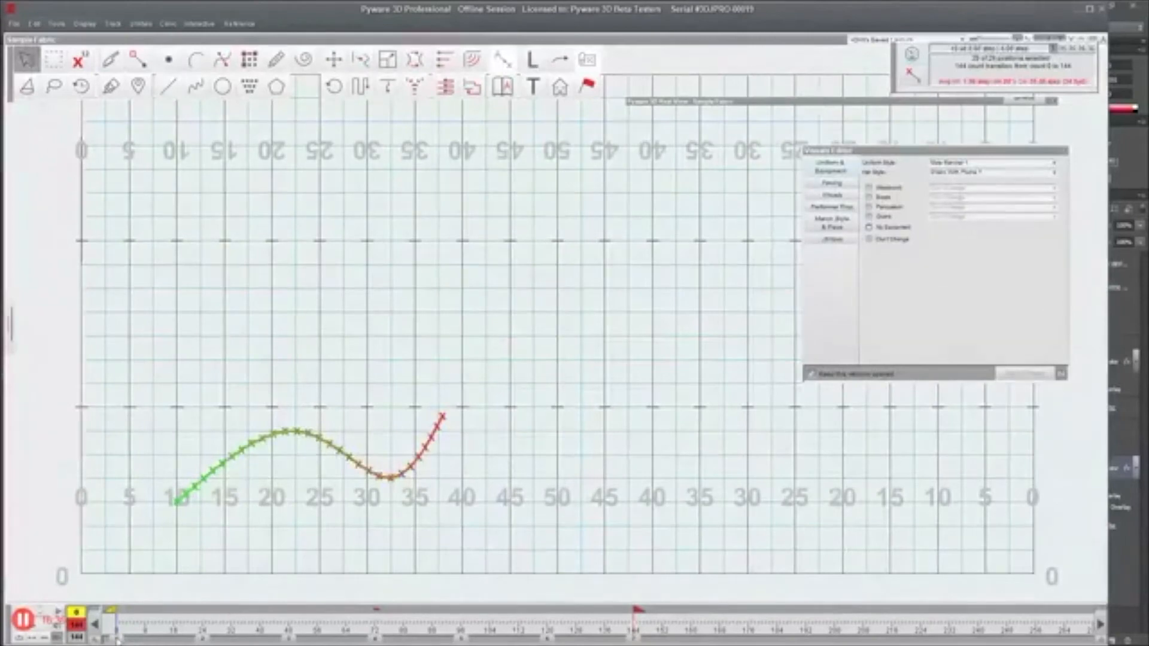
Step: Reshape the curve at count 0 into a straight horizontal line along the front hash between the two 30-yard lines, and accept it
{"action": "left_click", "coordinate": [119, 639]}
{"action": "left_click", "coordinate": [363, 62]}
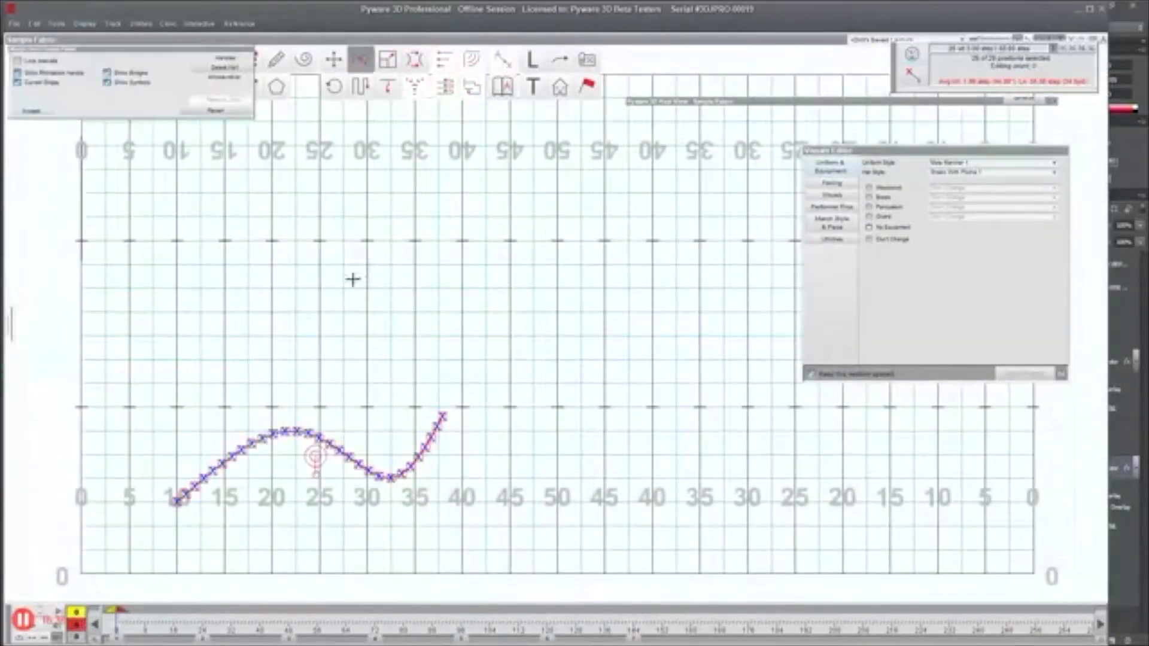
{"action": "left_click", "coordinate": [231, 71]}
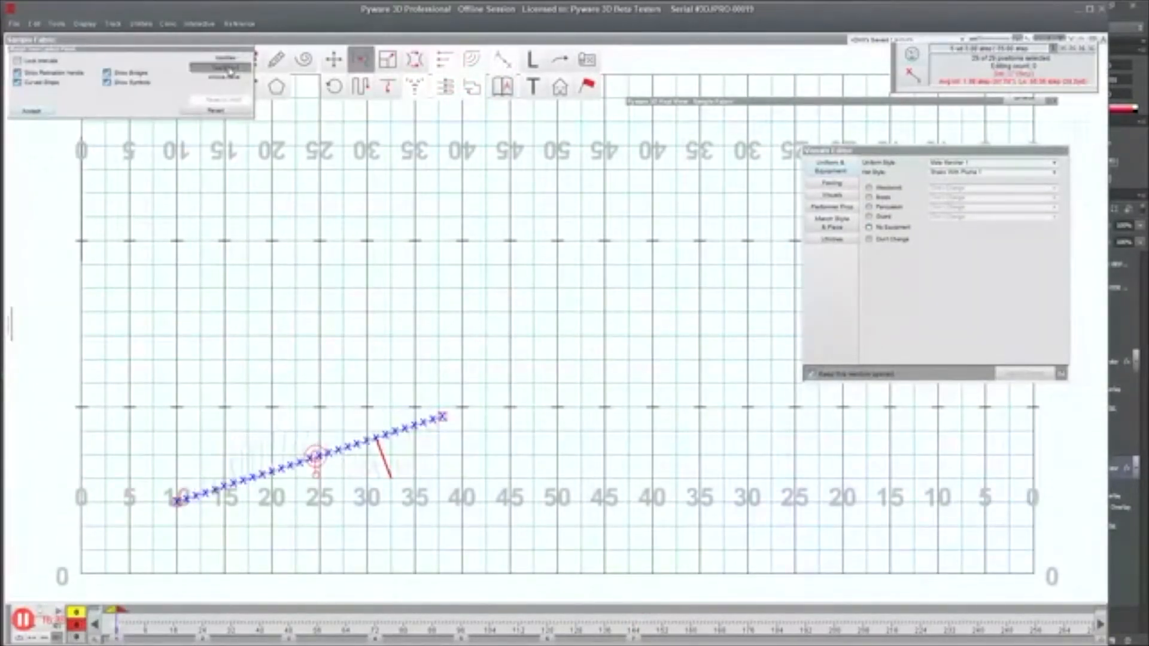
{"action": "left_click_drag", "start_coordinate": [177, 497], "coordinate": [371, 406]}
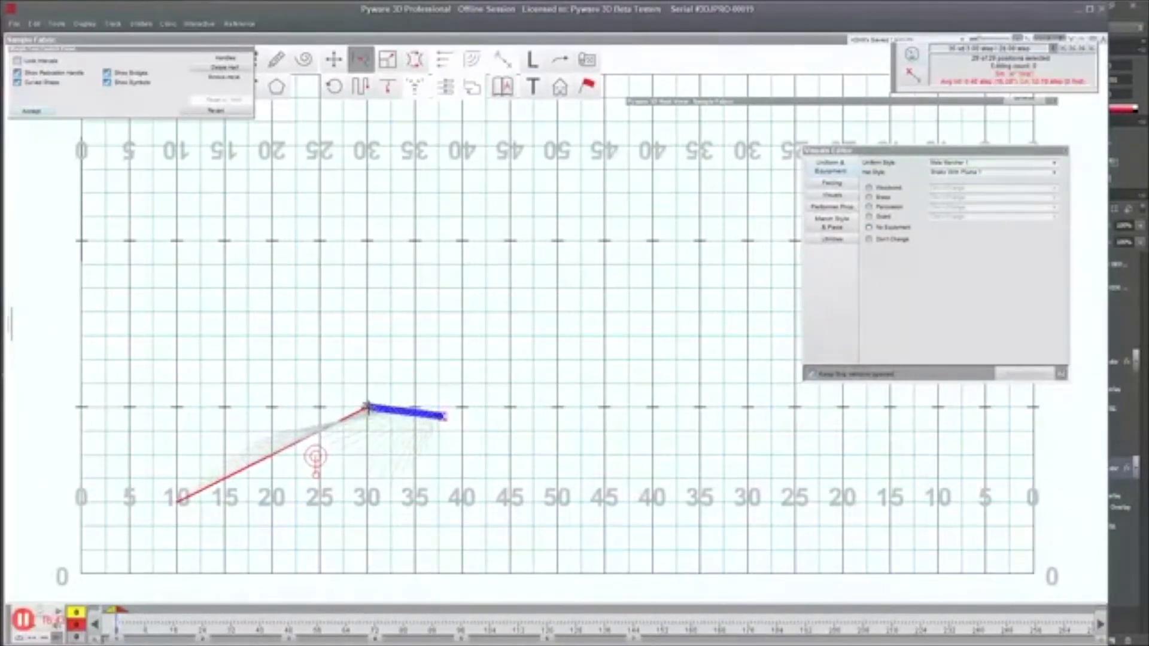
{"action": "left_click_drag", "start_coordinate": [443, 415], "coordinate": [748, 409]}
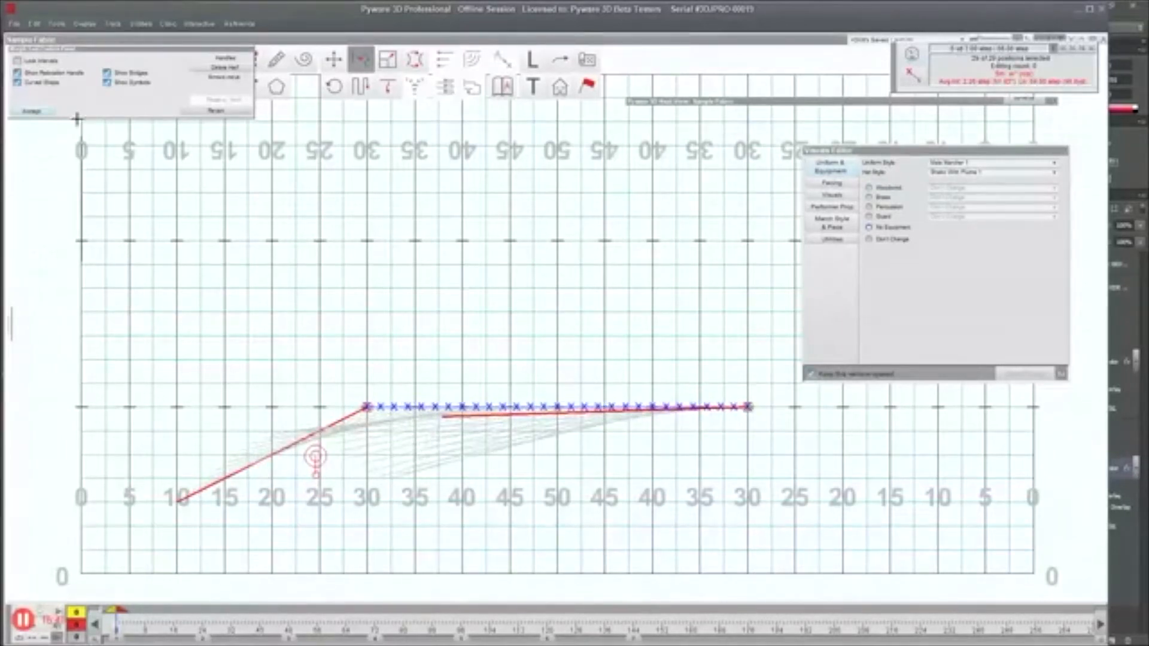
{"action": "left_click", "coordinate": [33, 112]}
Step: Equip every performer in the line with the guard equipment Flag 1 and apply the change
{"action": "left_click", "coordinate": [344, 328]}
{"action": "left_click_drag", "start_coordinate": [313, 336], "coordinate": [818, 502]}
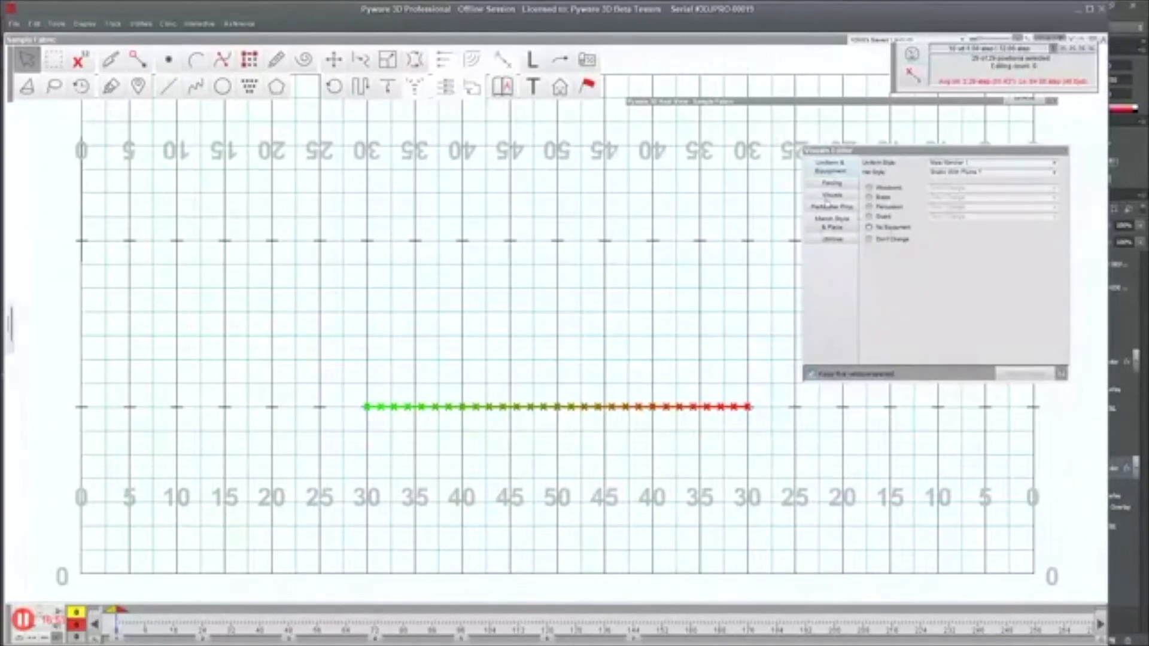
{"action": "left_click", "coordinate": [883, 217]}
{"action": "left_click", "coordinate": [993, 217]}
{"action": "left_click", "coordinate": [1029, 285]}
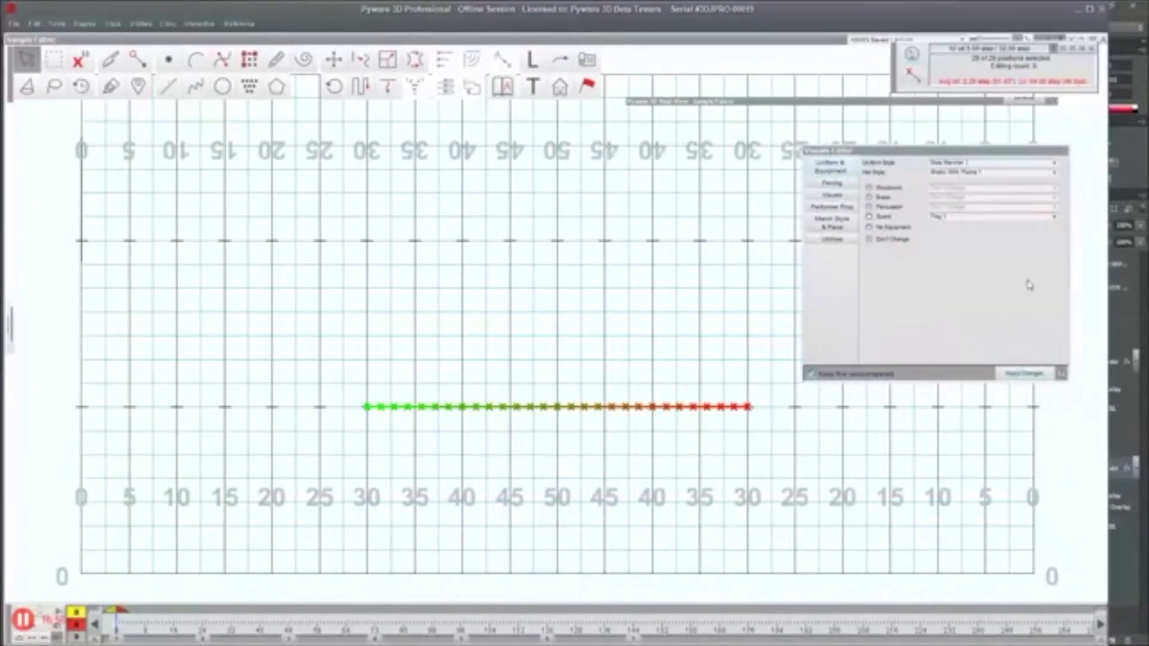
{"action": "left_click", "coordinate": [1026, 374]}
Step: Bring the 3D view over the field and adjust its zoom to inspect the flag performers up close
{"action": "left_click_drag", "start_coordinate": [863, 107], "coordinate": [813, 42]}
{"action": "scroll", "coordinate": [787, 243], "scroll_direction": "down", "scroll_amount": 5}
{"action": "scroll", "coordinate": [786, 244], "scroll_direction": "up", "scroll_amount": 3}
{"action": "scroll", "coordinate": [805, 259], "scroll_direction": "down", "scroll_amount": 5}
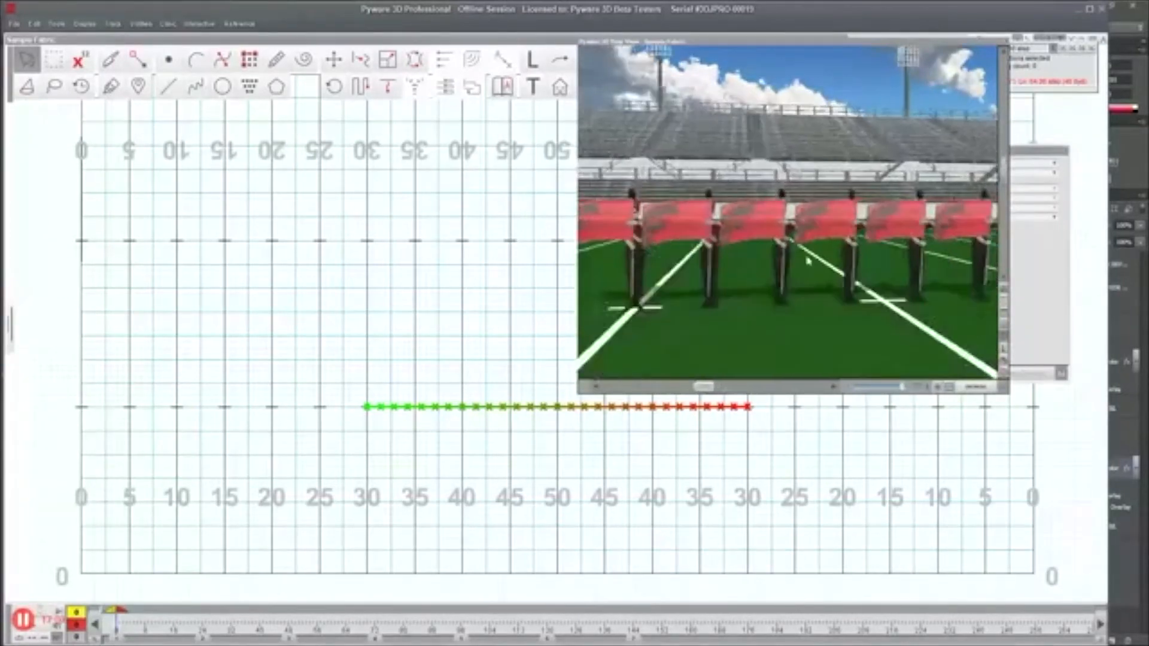
{"action": "scroll", "coordinate": [783, 270], "scroll_direction": "up", "scroll_amount": 2}
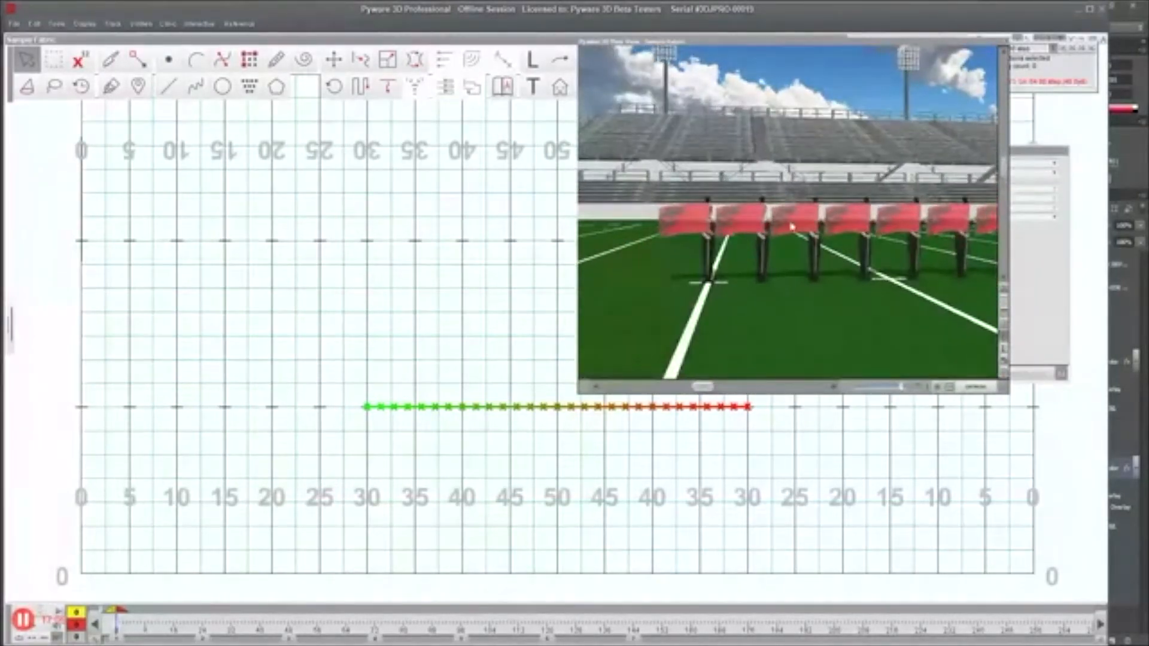
{"action": "left_click_drag", "start_coordinate": [760, 41], "coordinate": [729, 27]}
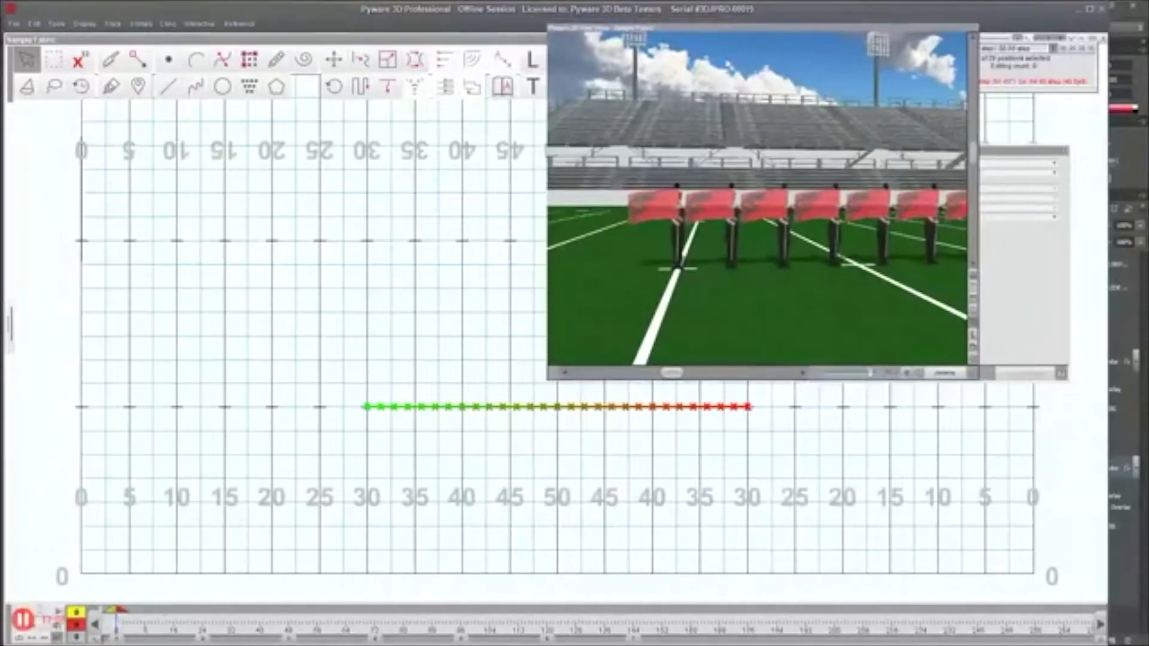
Step: Replace the whole-line selection with only the performer at the line's left end on the 30-yard line
{"action": "left_click", "coordinate": [407, 525]}
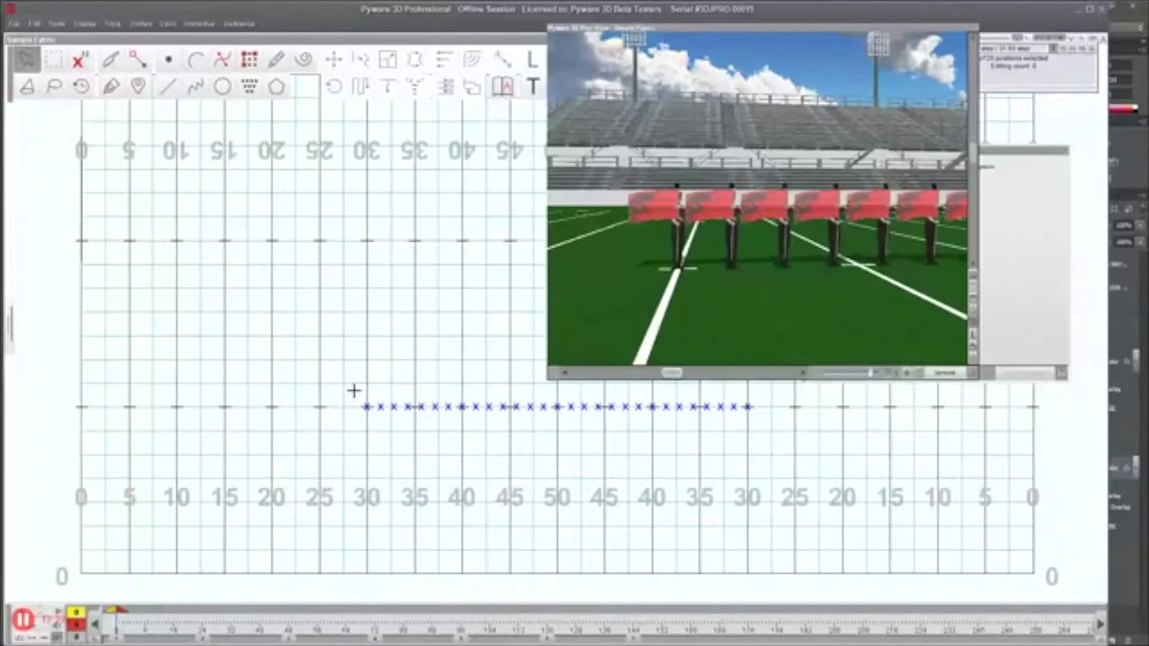
{"action": "left_click", "coordinate": [367, 407]}
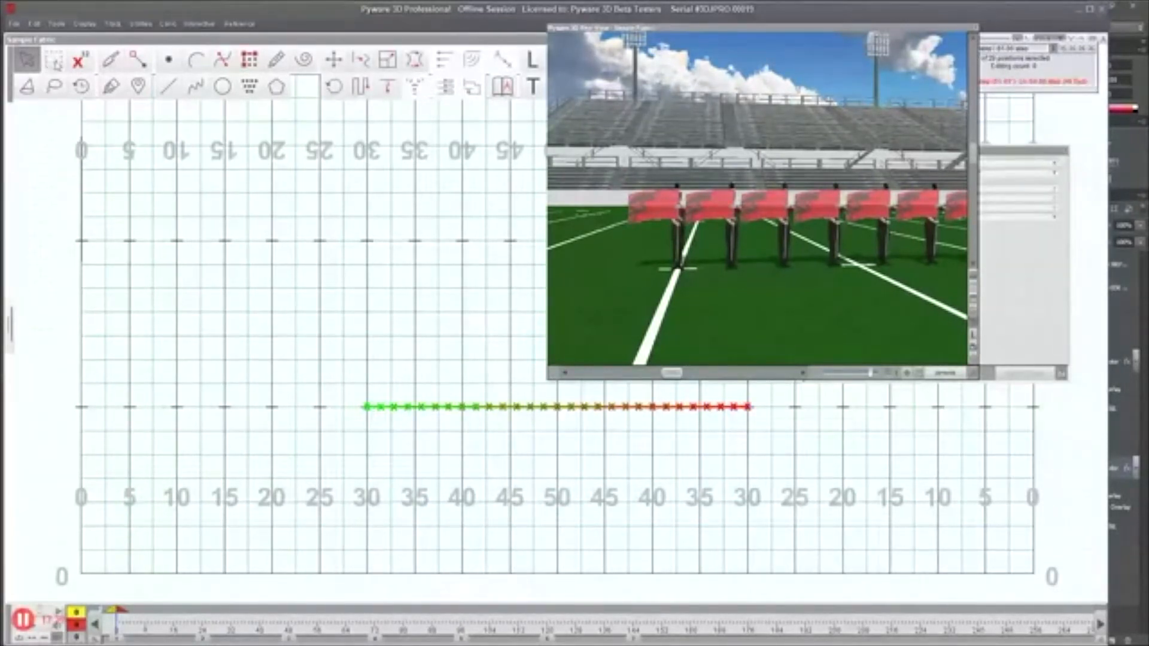
{"action": "left_click", "coordinate": [54, 59]}
{"action": "left_click_drag", "start_coordinate": [356, 397], "coordinate": [374, 418]}
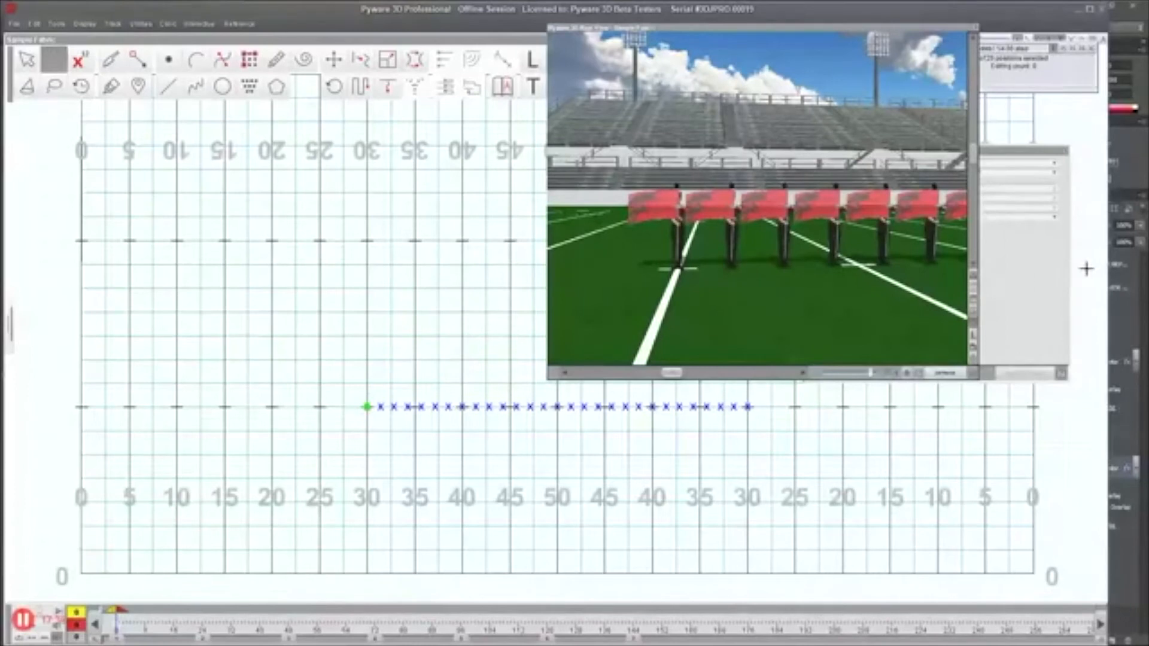
Step: Move the Visuals Editor beside the 3D view and apply the Right Shoulder upper body pose to the selected performer at count 0
{"action": "left_click_drag", "start_coordinate": [1010, 150], "coordinate": [284, 130]}
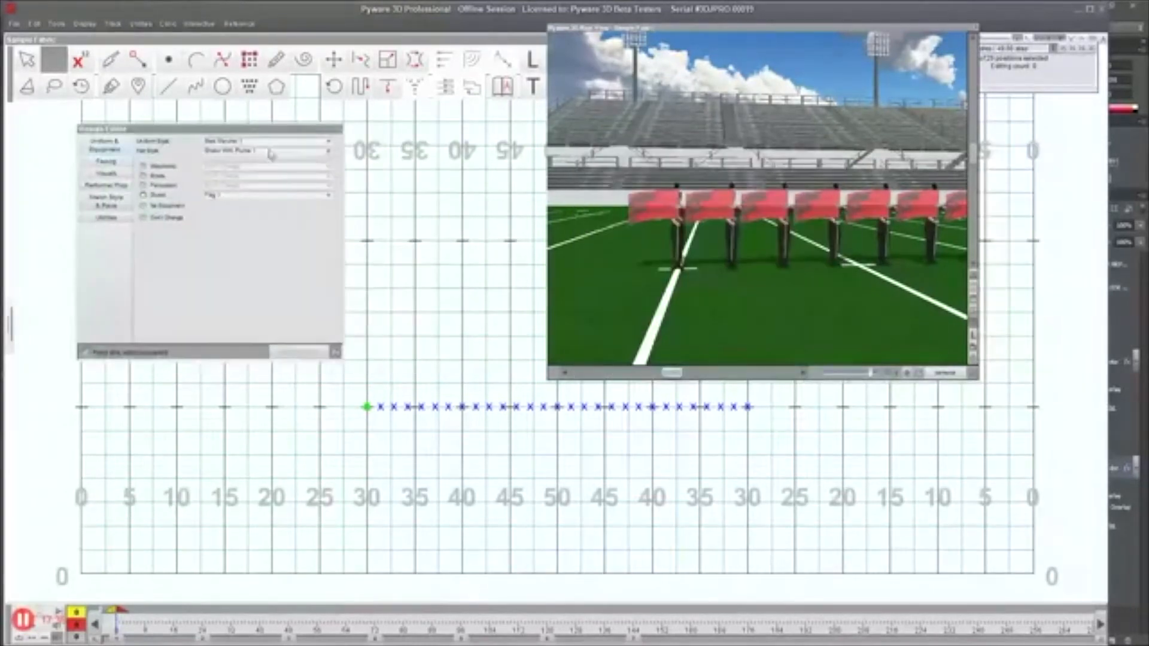
{"action": "left_click", "coordinate": [119, 172]}
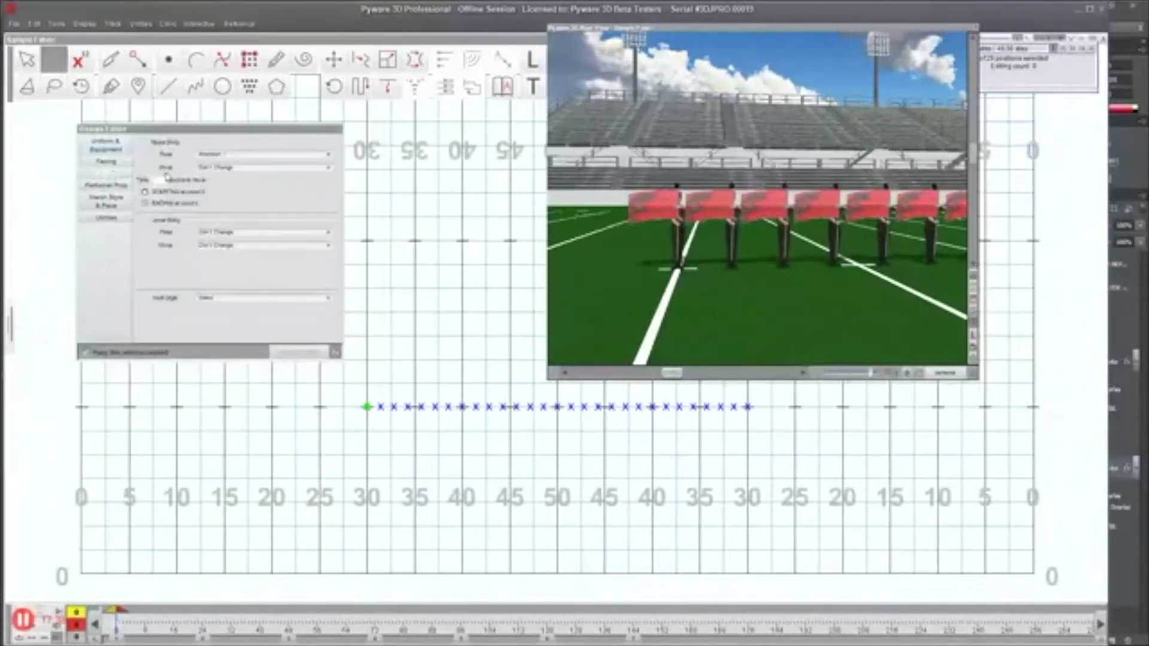
{"action": "left_click", "coordinate": [228, 154]}
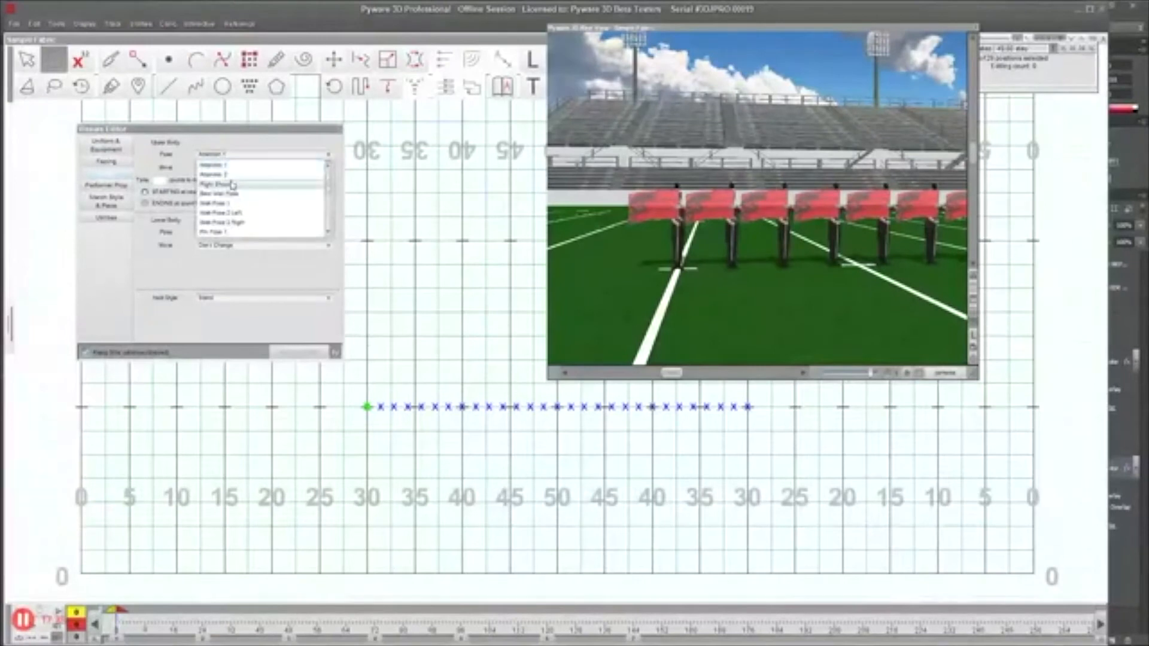
{"action": "left_click", "coordinate": [232, 185]}
{"action": "left_click", "coordinate": [302, 354]}
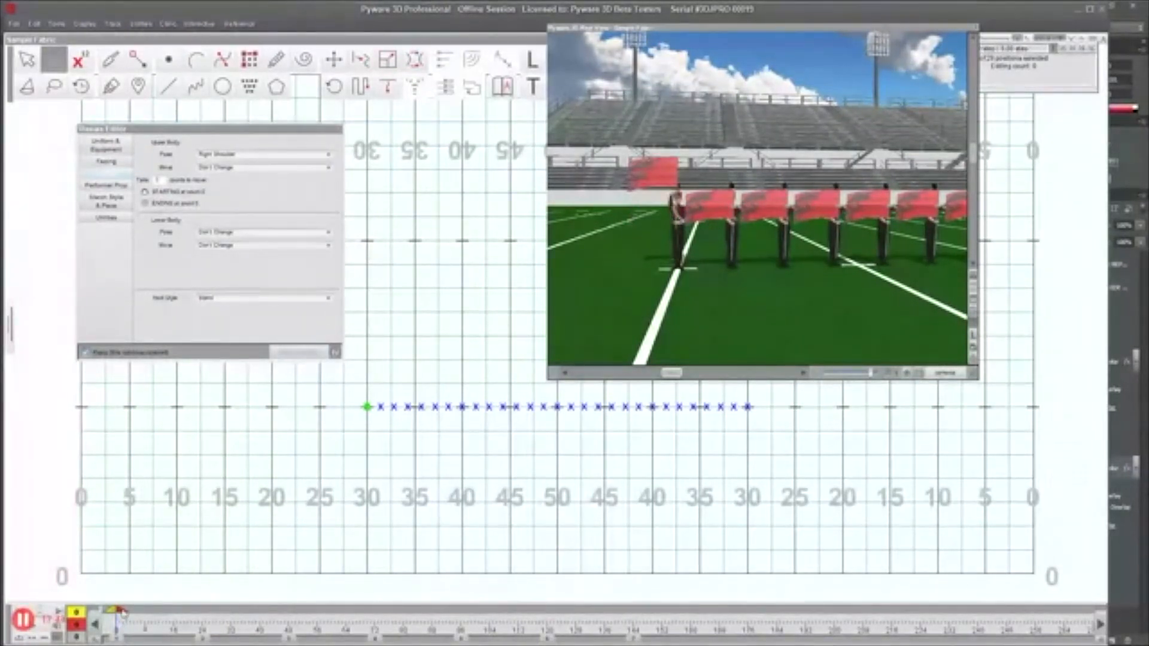
Step: Set the range to counts 0-4 and apply upper body Wall Pose 1, taking 4 counts and ending at count 4
{"action": "left_click_drag", "start_coordinate": [122, 612], "coordinate": [136, 622]}
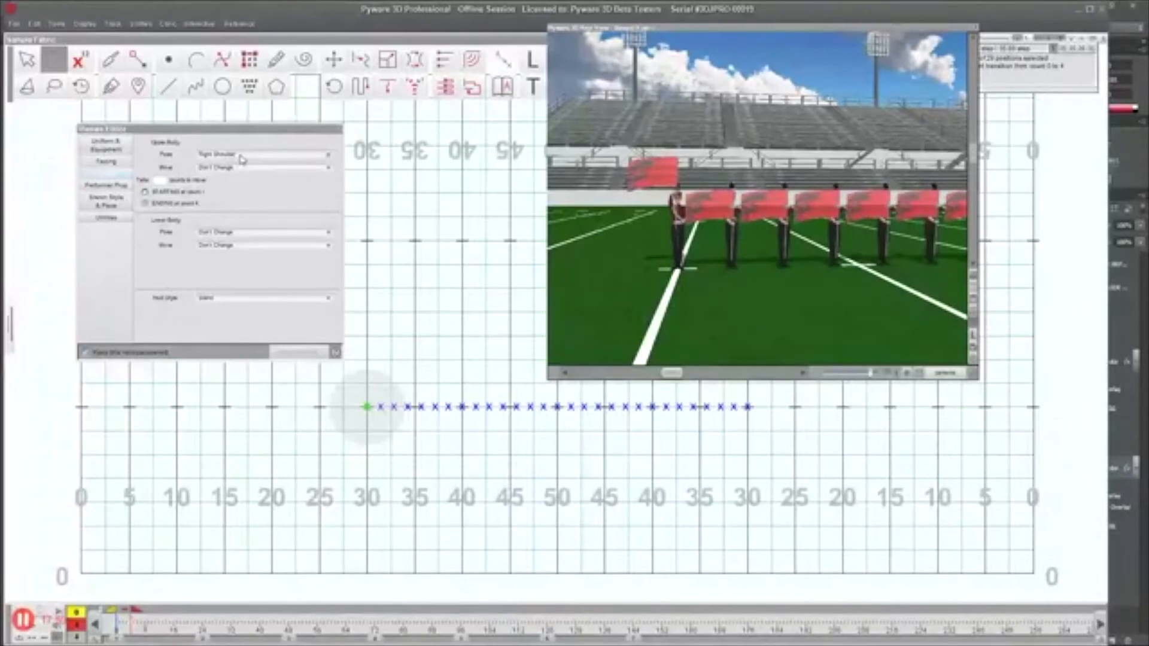
{"action": "left_click", "coordinate": [236, 156]}
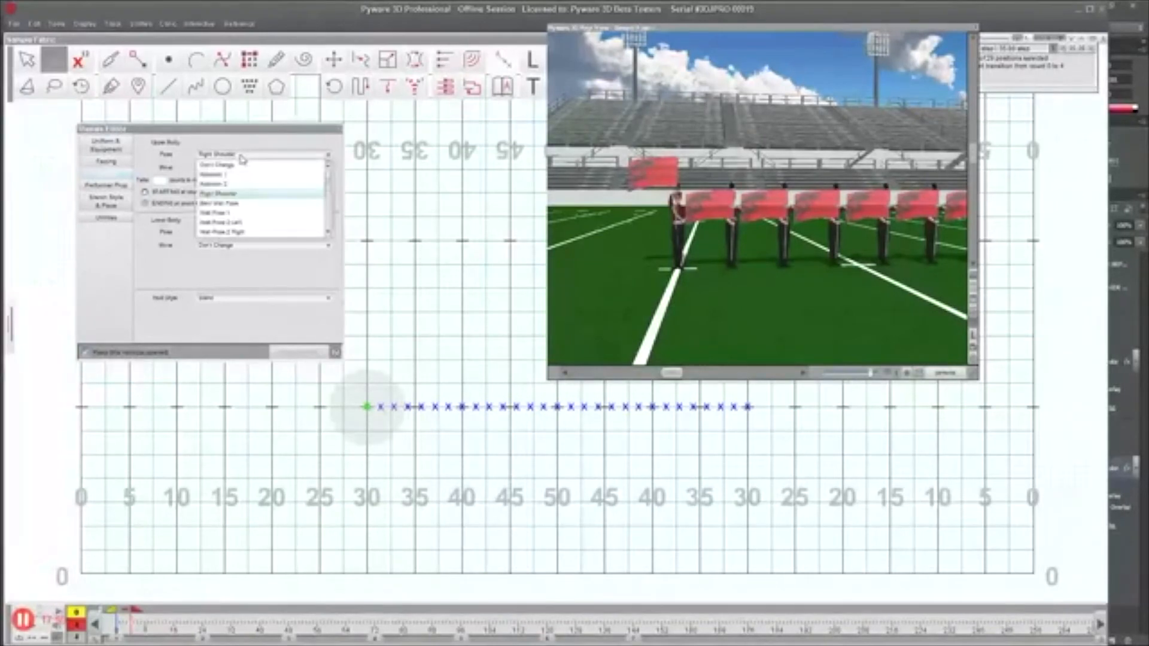
{"action": "left_click", "coordinate": [236, 213]}
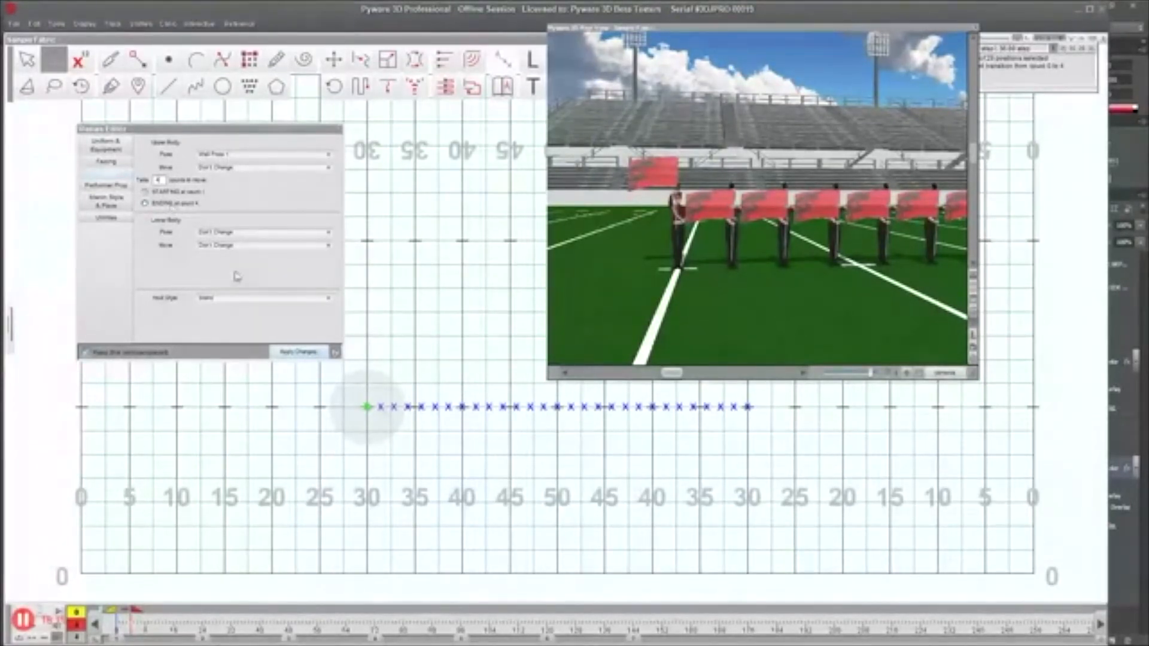
{"action": "left_click", "coordinate": [303, 354]}
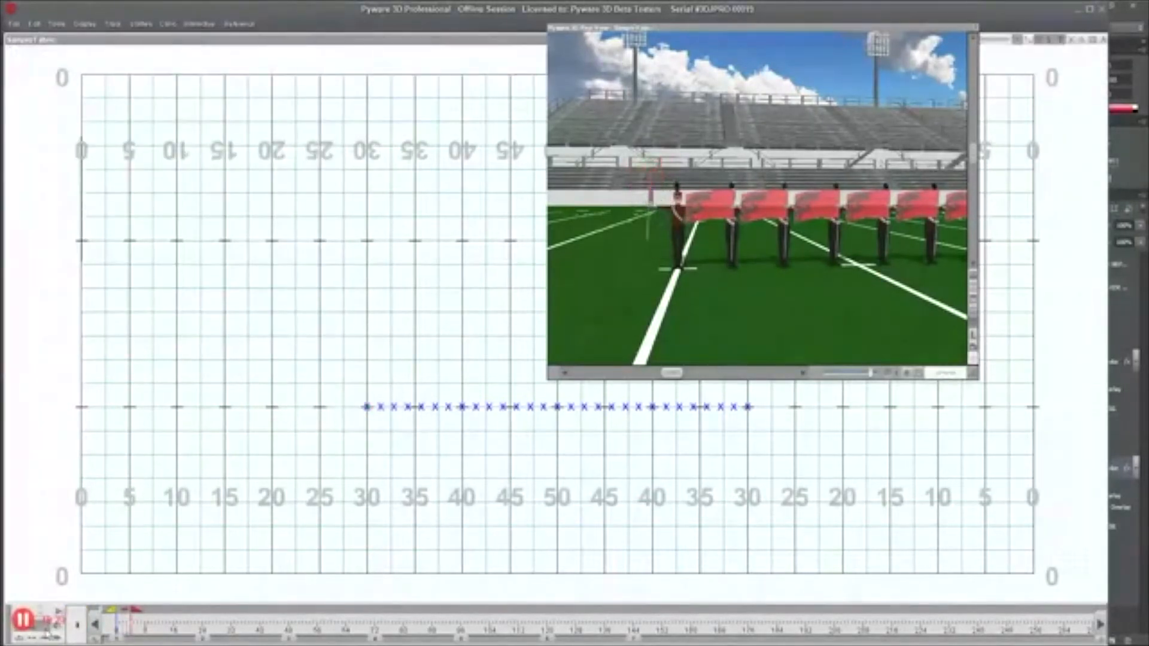
Step: For the same performer, apply upper body Wall Pose 2 Left over 4 counts ending at count 8, and preview counts 4-8
{"action": "left_click", "coordinate": [366, 407]}
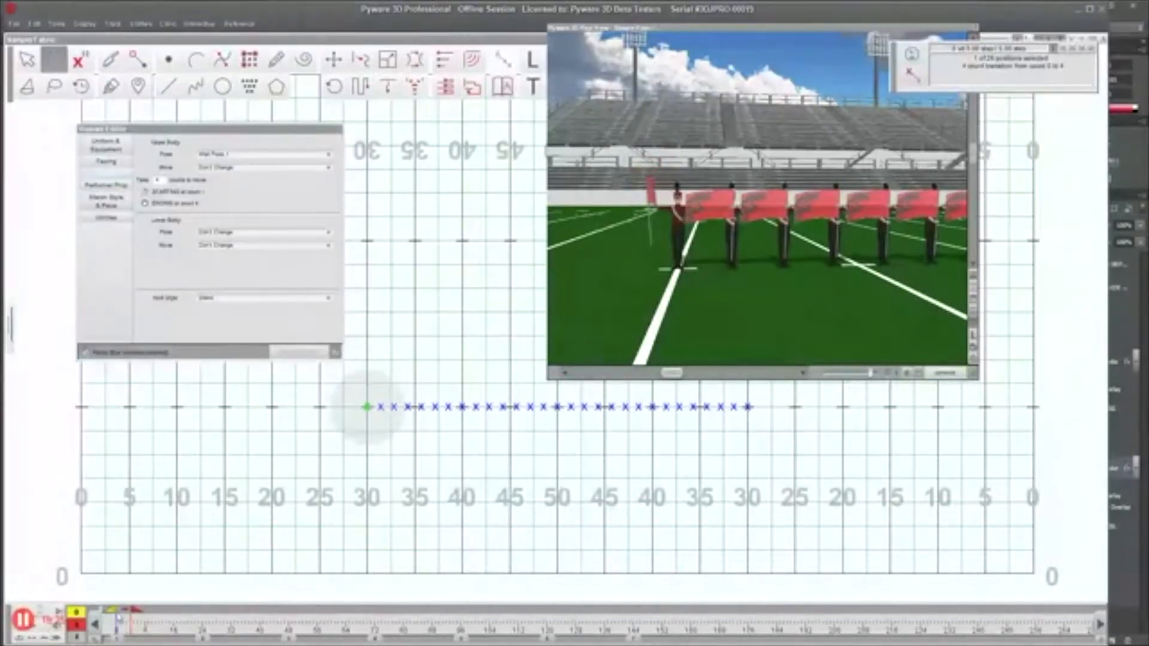
{"action": "left_click_drag", "start_coordinate": [131, 626], "coordinate": [144, 626]}
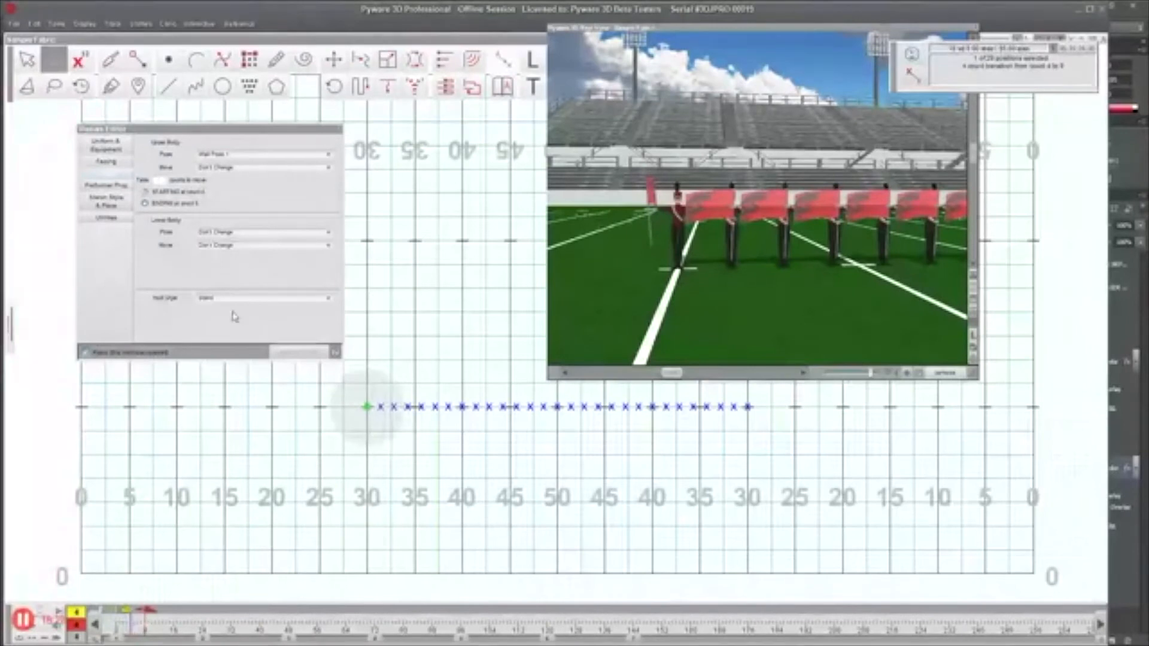
{"action": "left_click", "coordinate": [240, 157]}
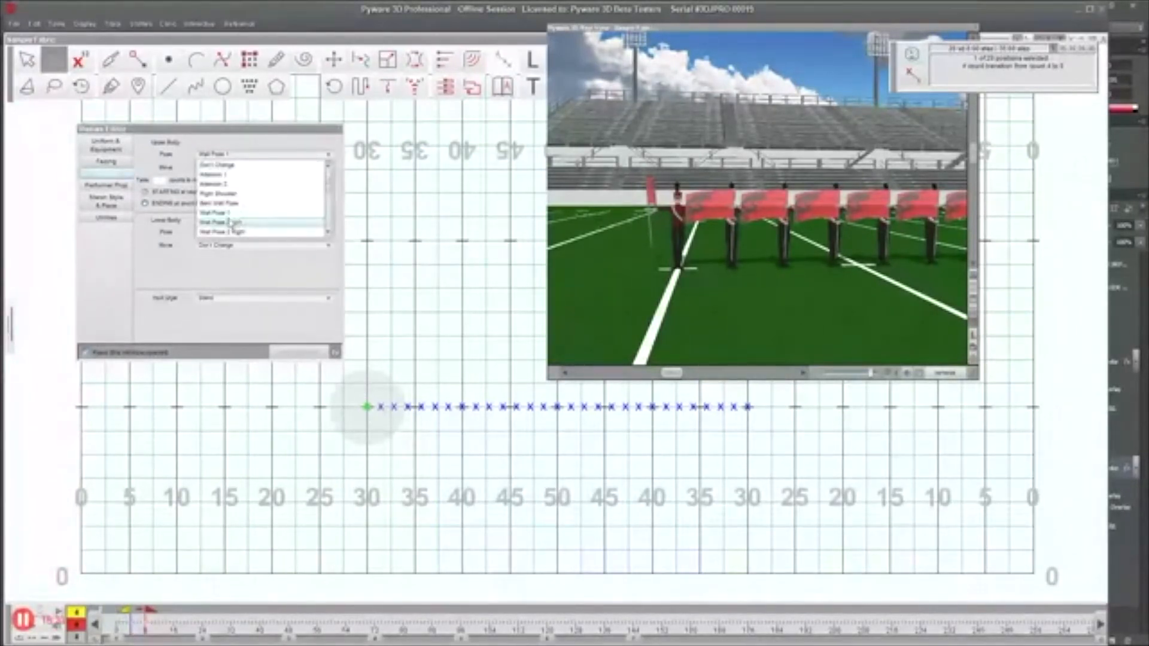
{"action": "scroll", "coordinate": [232, 221], "scroll_direction": "down", "scroll_amount": 3}
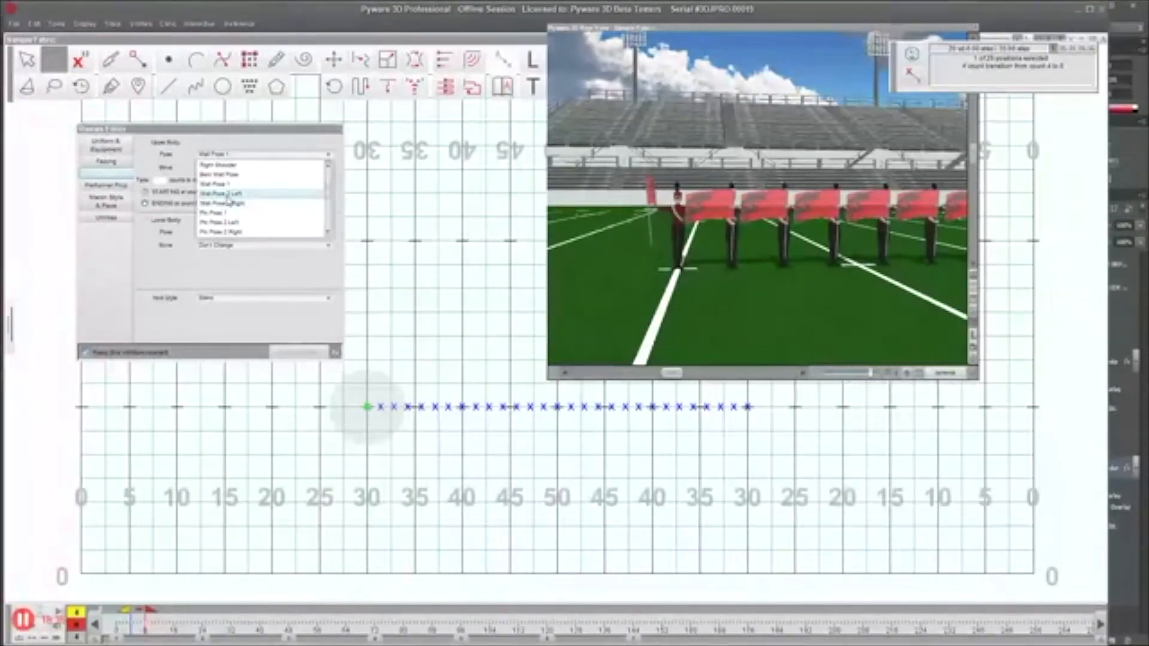
{"action": "left_click", "coordinate": [228, 196]}
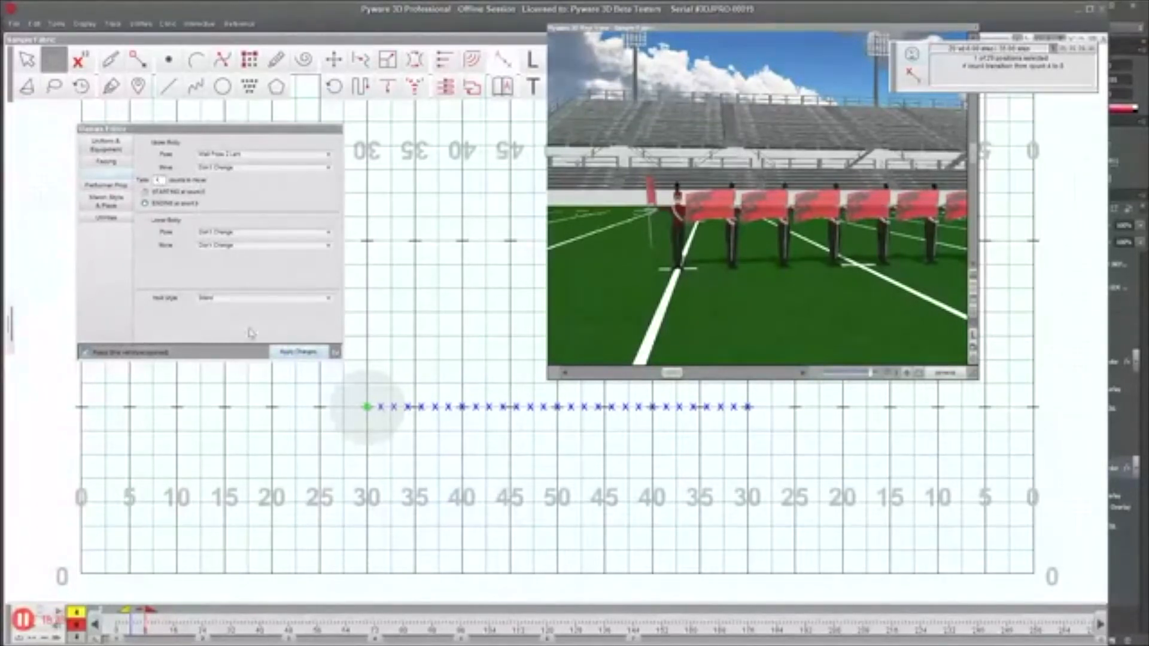
{"action": "left_click", "coordinate": [295, 352]}
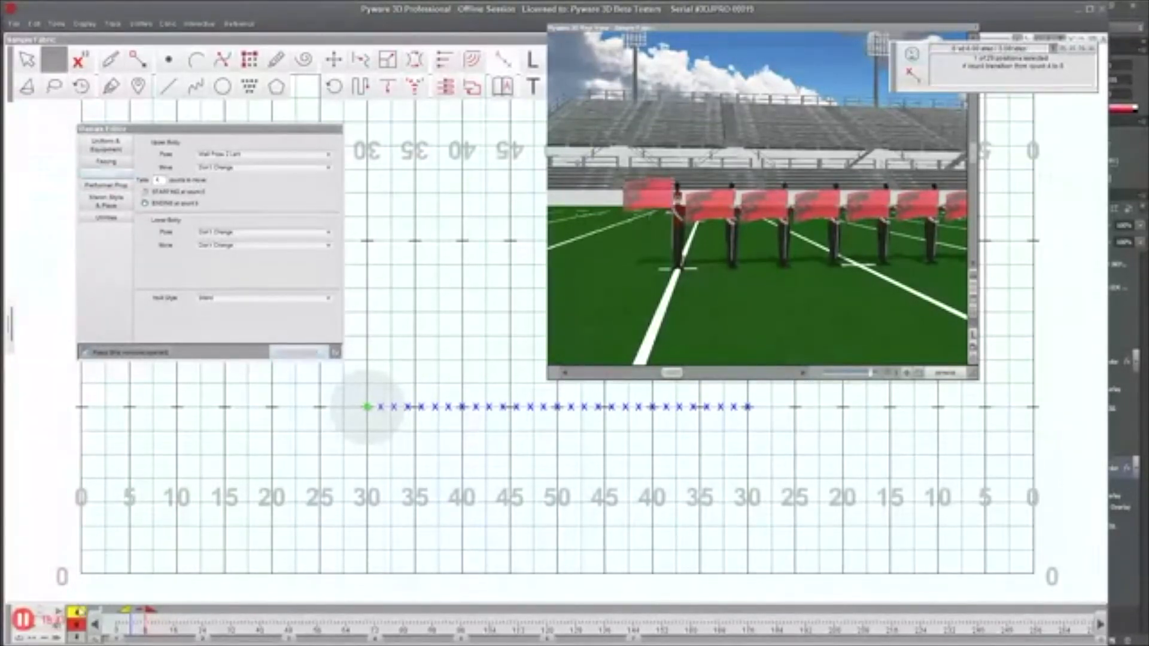
{"action": "left_click", "coordinate": [51, 633]}
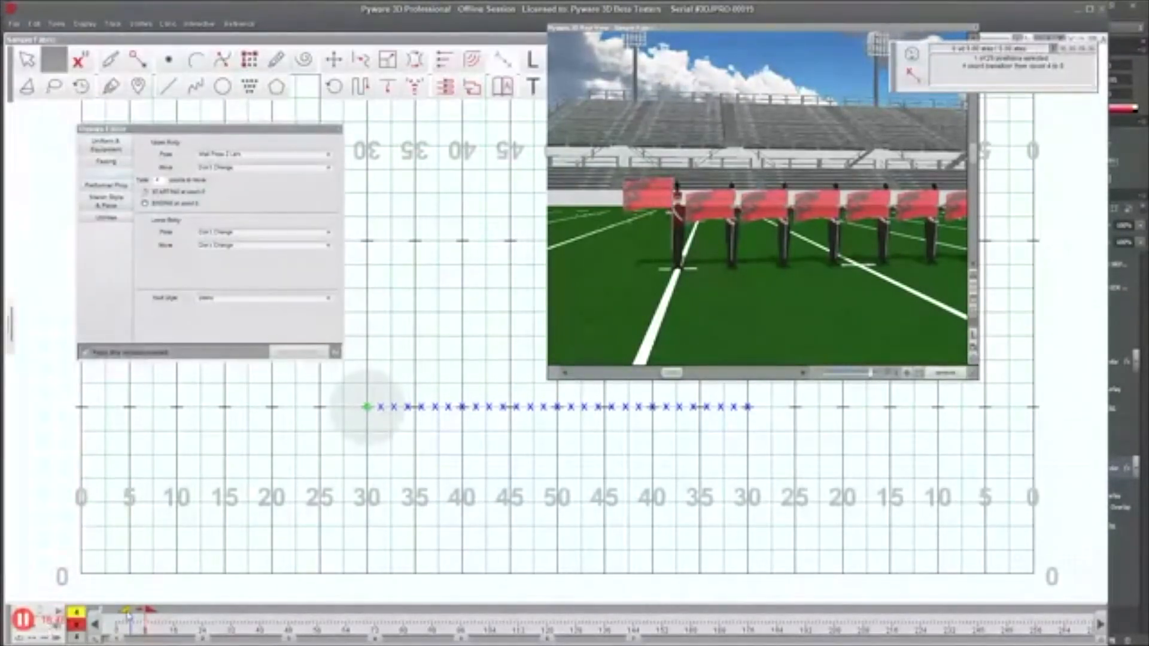
Step: Set the range to counts 8-12, apply the Curve upper body move over 4 counts ending at count 12, and preview it
{"action": "left_click", "coordinate": [159, 629]}
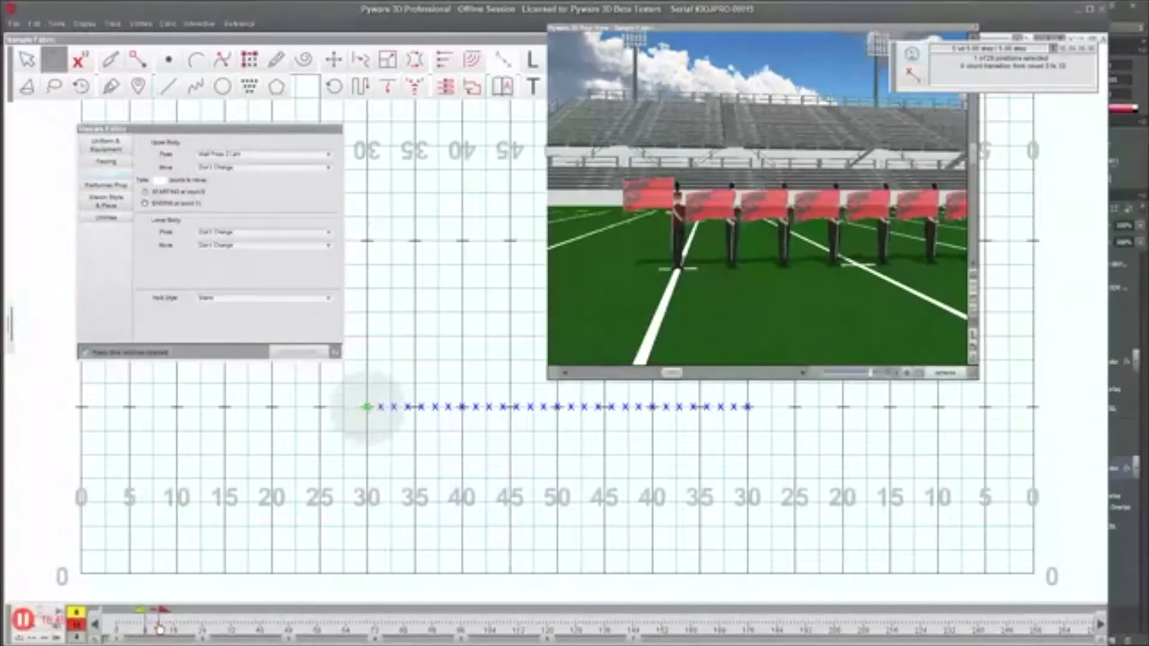
{"action": "left_click", "coordinate": [254, 168]}
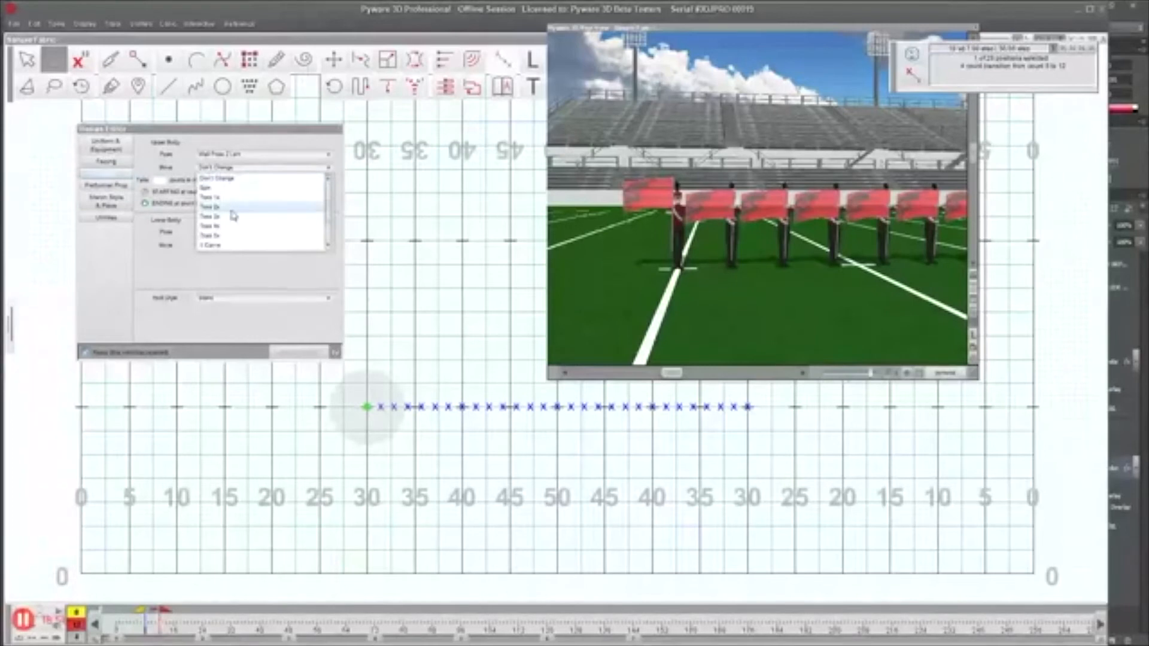
{"action": "left_click", "coordinate": [222, 244]}
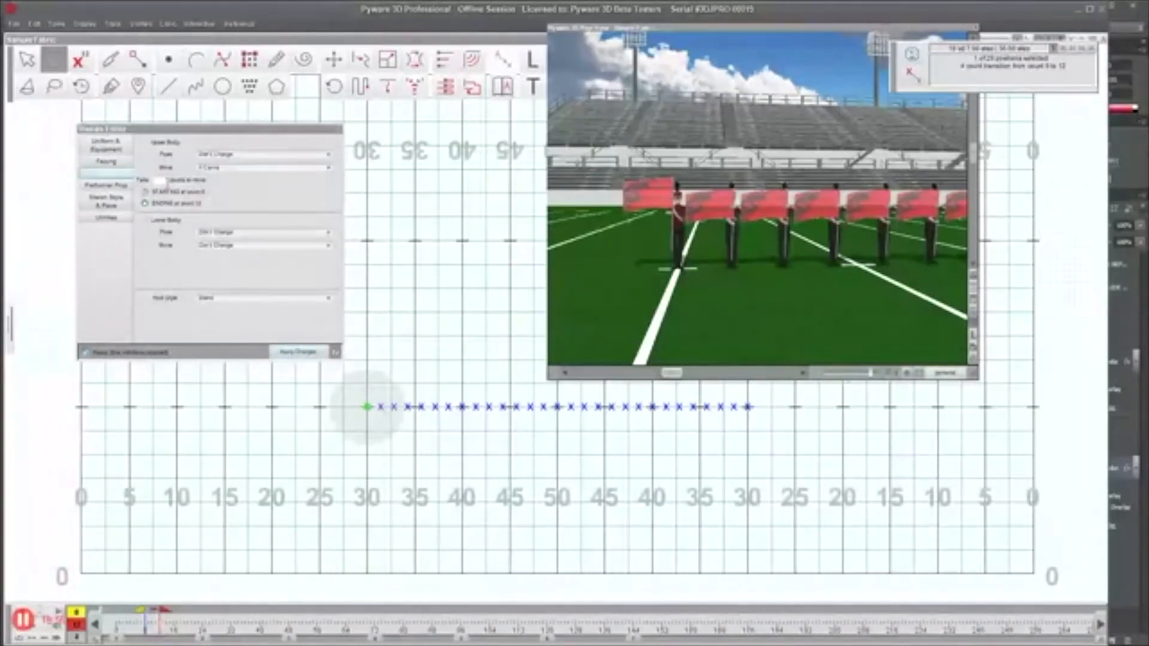
{"action": "left_click", "coordinate": [159, 180]}
{"action": "type", "text": "4"}
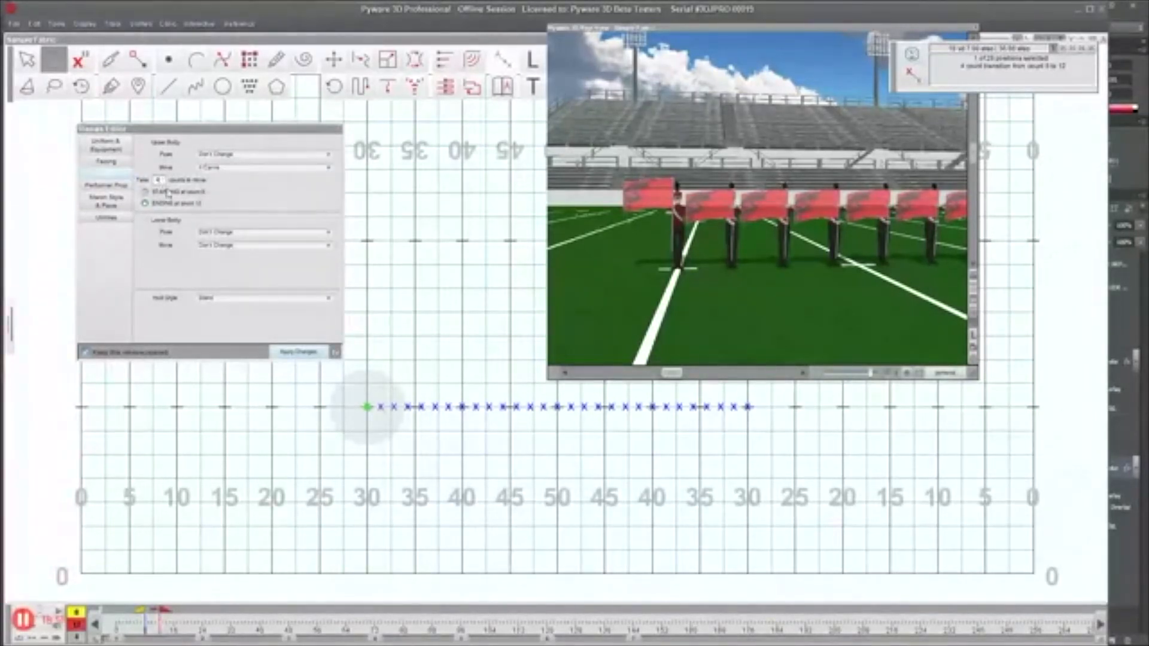
{"action": "left_click", "coordinate": [296, 352]}
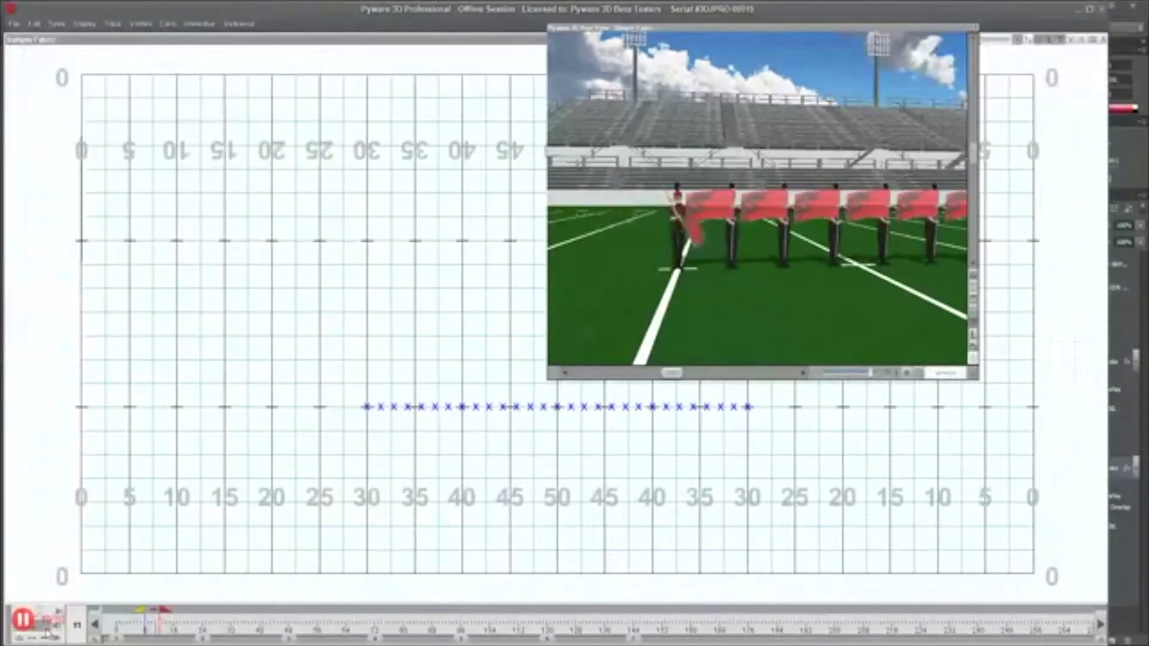
{"action": "left_click", "coordinate": [168, 625]}
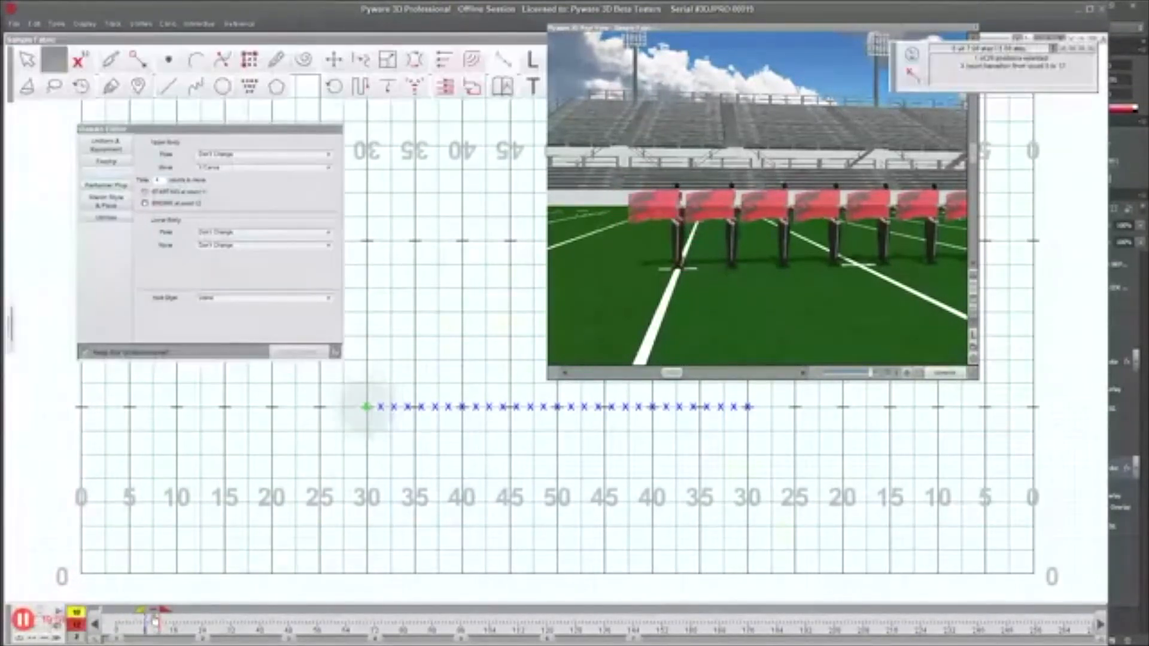
Step: Set the range to counts 12-16 and apply the Curve upper body move to the performer over 4 counts
{"action": "left_click", "coordinate": [174, 625]}
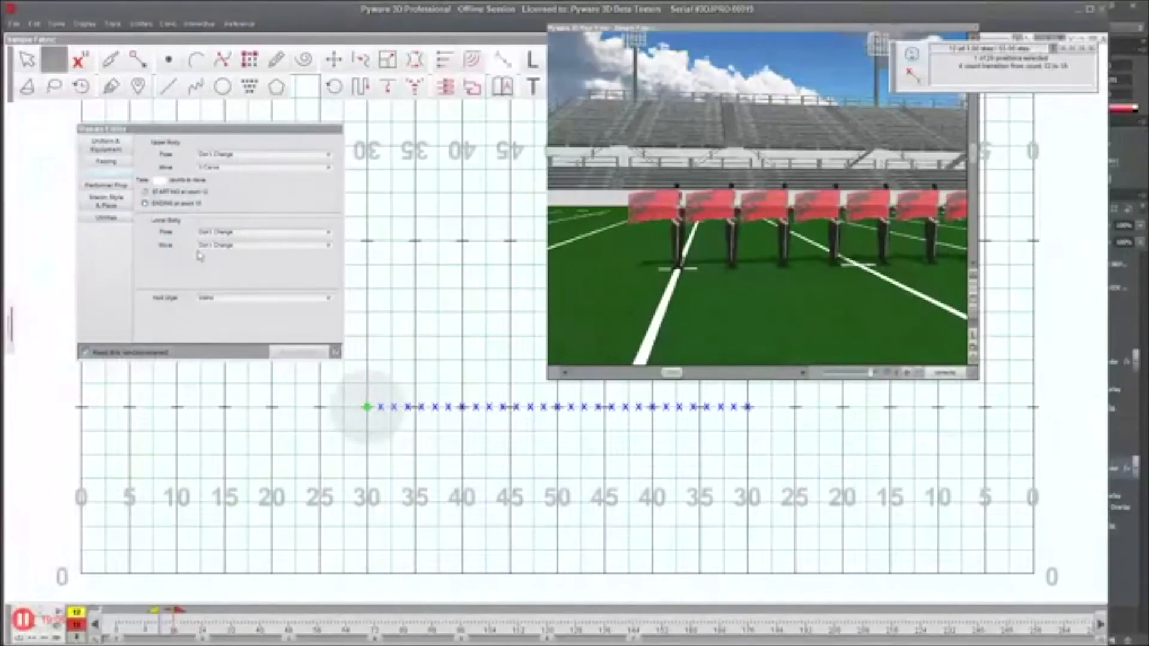
{"action": "left_click", "coordinate": [219, 167]}
{"action": "left_click", "coordinate": [218, 169]}
{"action": "left_click", "coordinate": [158, 180]}
{"action": "type", "text": "4"}
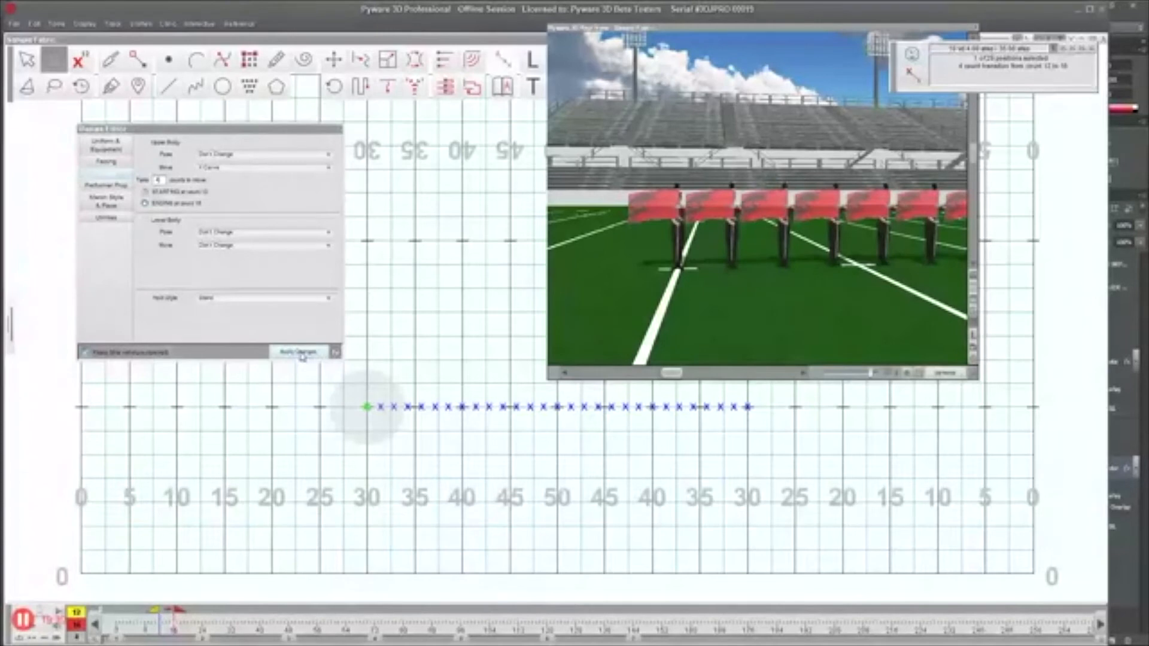
{"action": "left_click", "coordinate": [299, 353]}
Step: Set the range to counts 16-20 and apply upper body Wall Pose 2 Left over 4 counts, ending at count 20
{"action": "left_click_drag", "start_coordinate": [157, 615], "coordinate": [187, 627]}
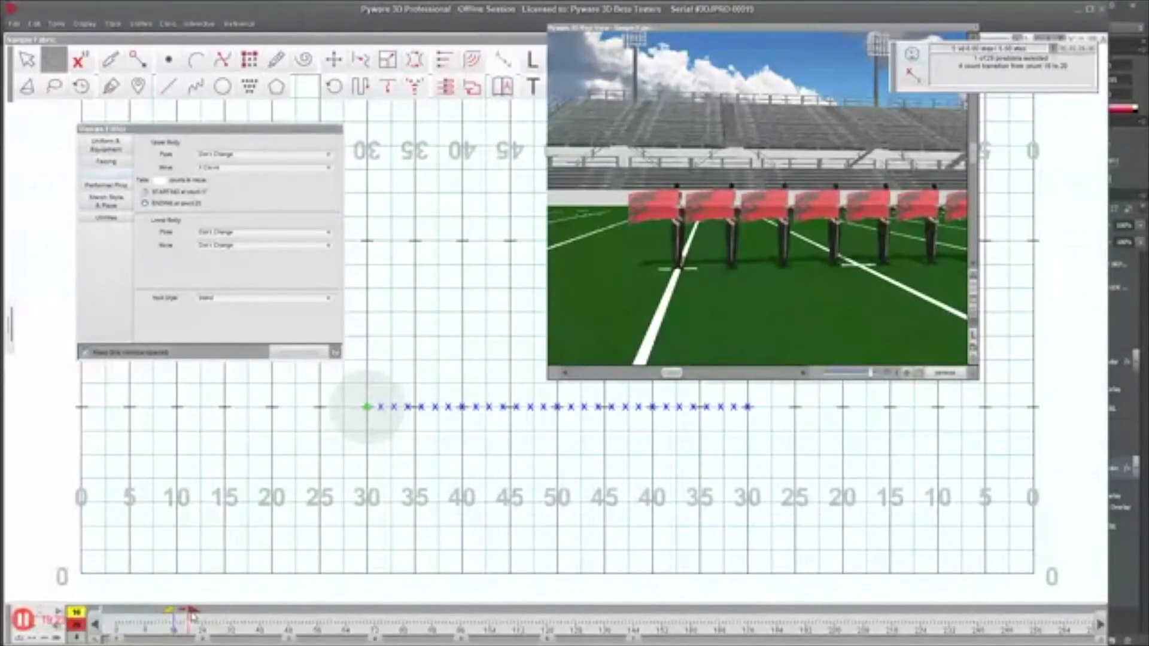
{"action": "left_click", "coordinate": [239, 154]}
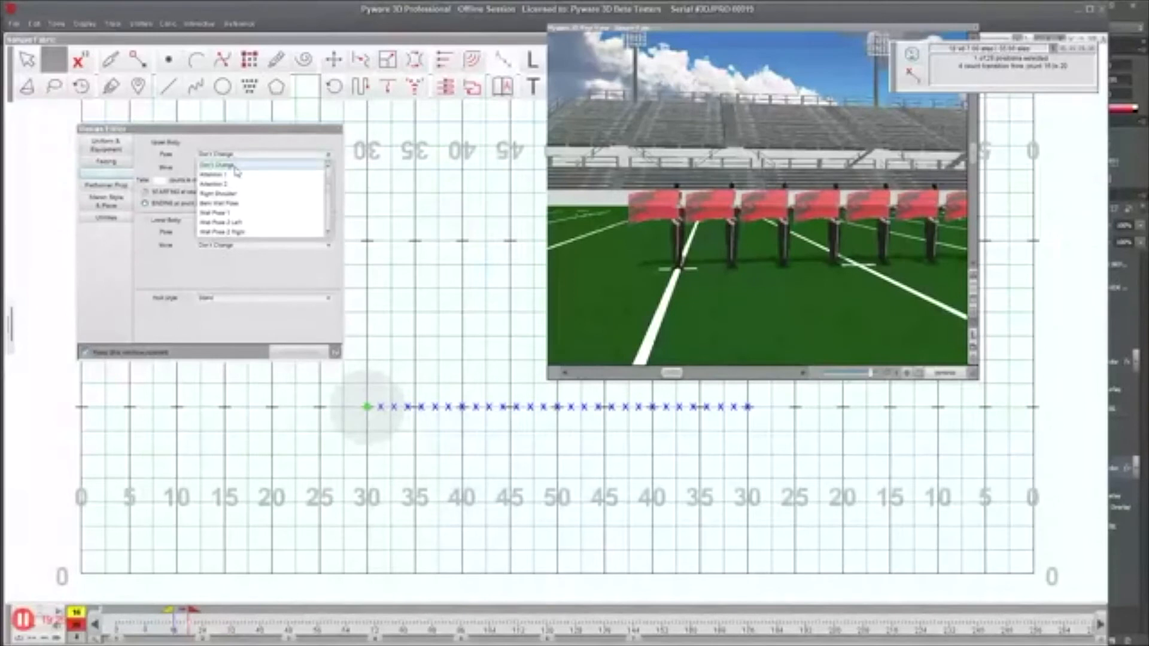
{"action": "scroll", "coordinate": [230, 220], "scroll_direction": "down", "scroll_amount": 1}
{"action": "left_click", "coordinate": [225, 194]}
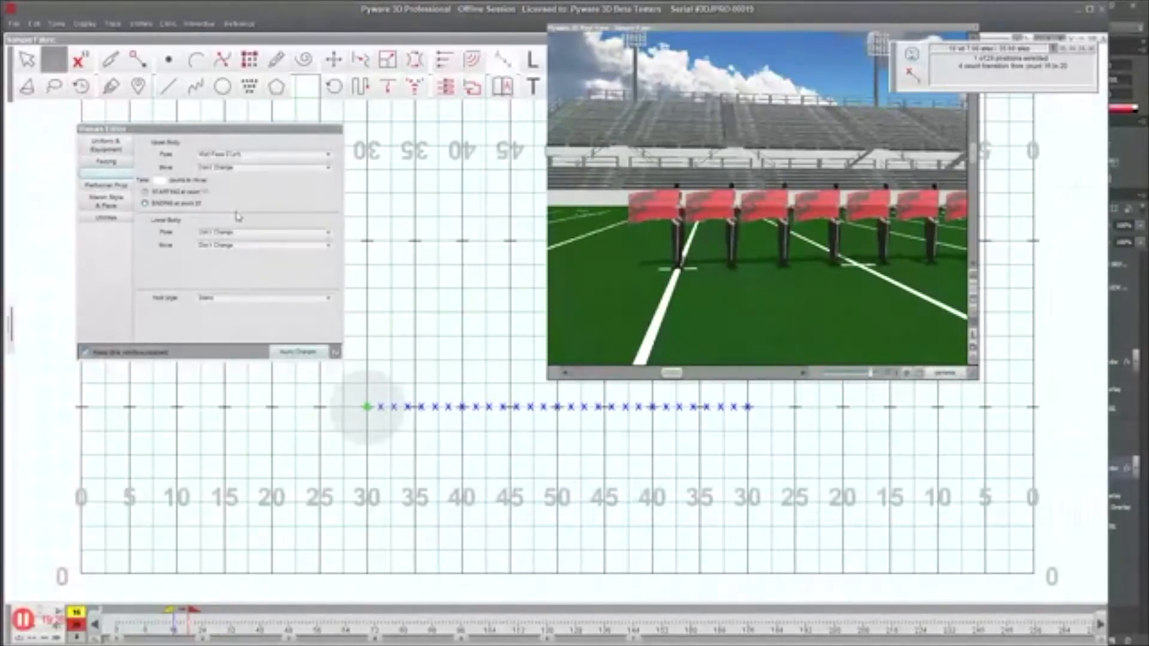
{"action": "left_click", "coordinate": [160, 181]}
{"action": "type", "text": "4"}
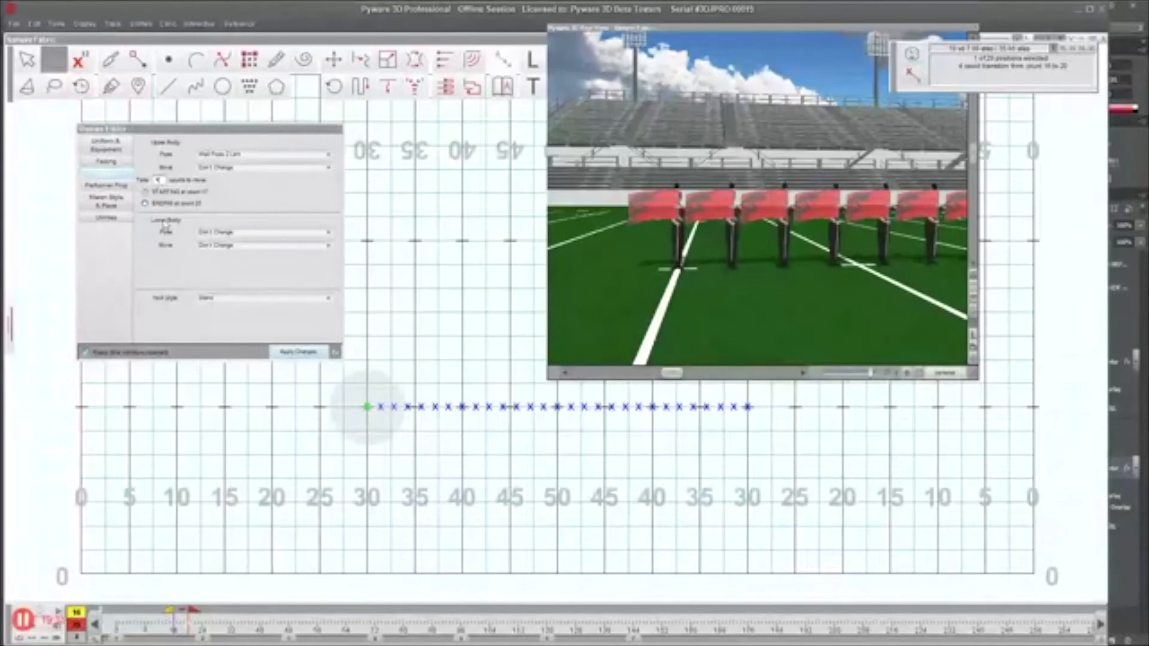
{"action": "left_click", "coordinate": [297, 352]}
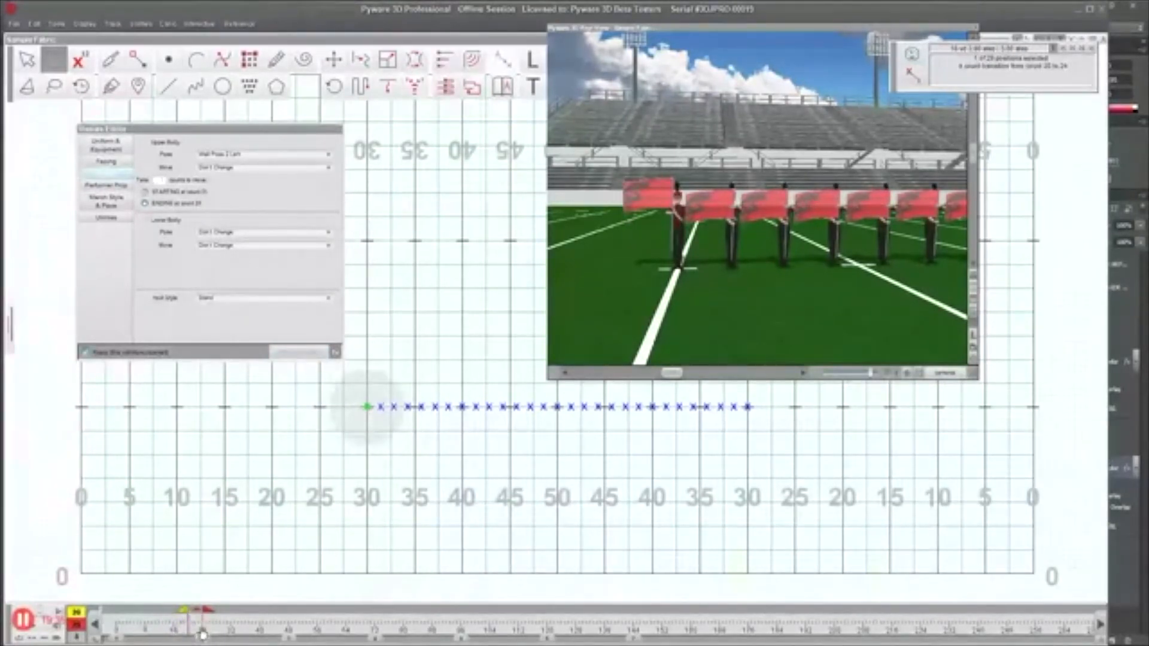
Step: For counts 20-24, apply the Right Shoulder upper body pose over 4 counts, ending at count 24
{"action": "left_click", "coordinate": [219, 155]}
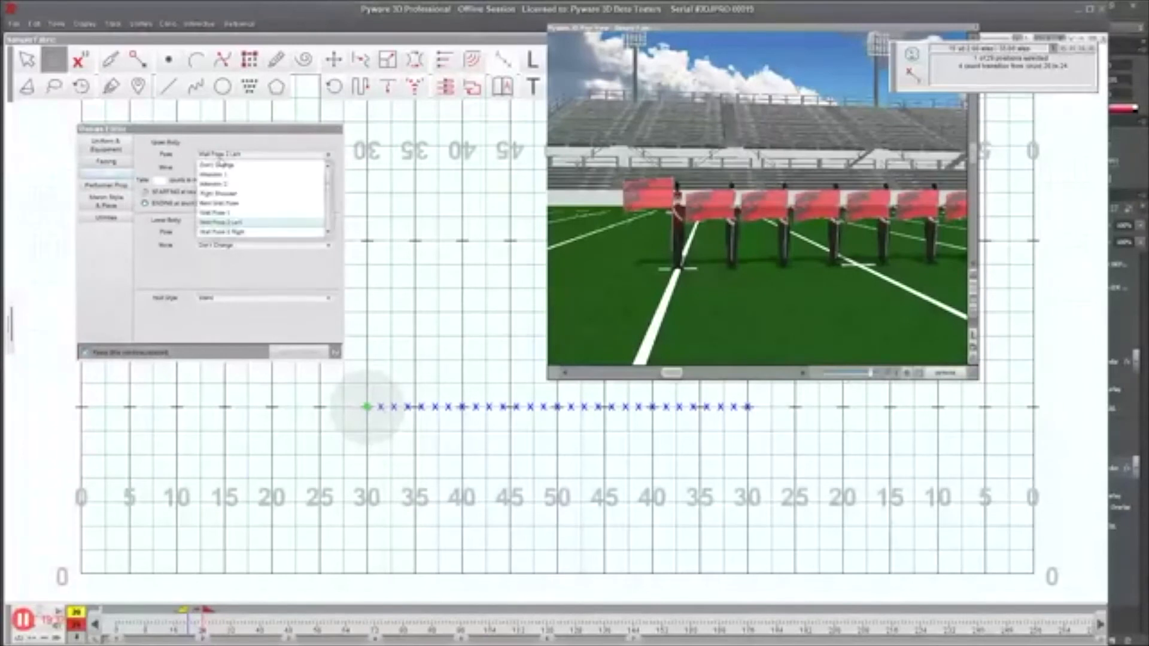
{"action": "left_click", "coordinate": [221, 194]}
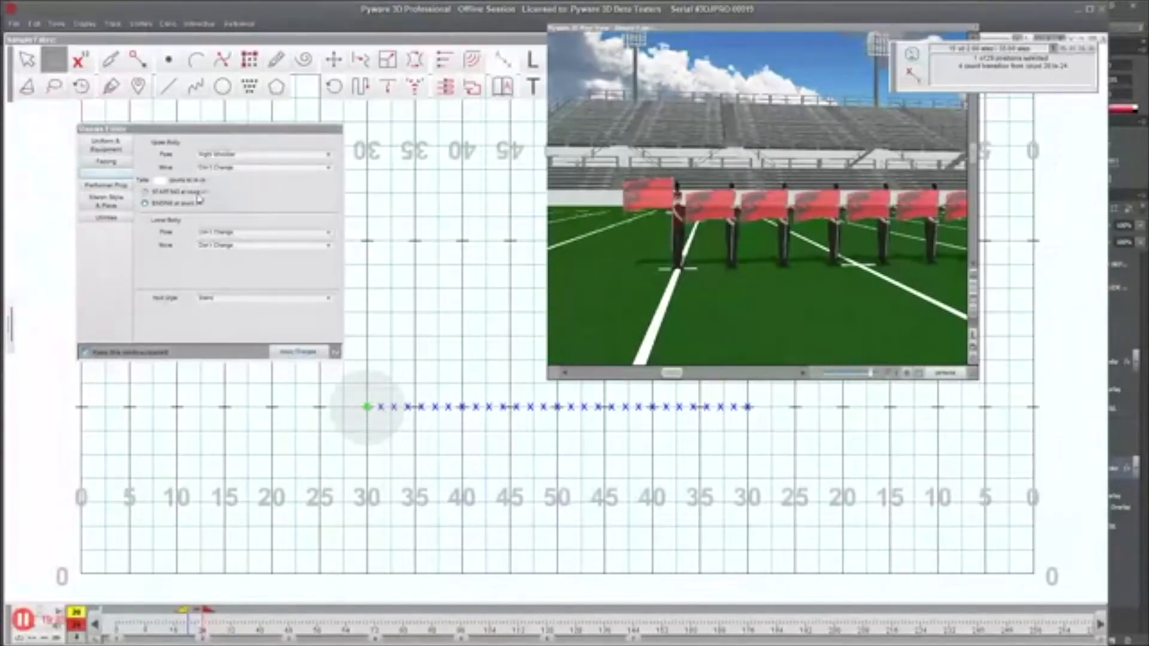
{"action": "left_click", "coordinate": [157, 180]}
{"action": "type", "text": "4"}
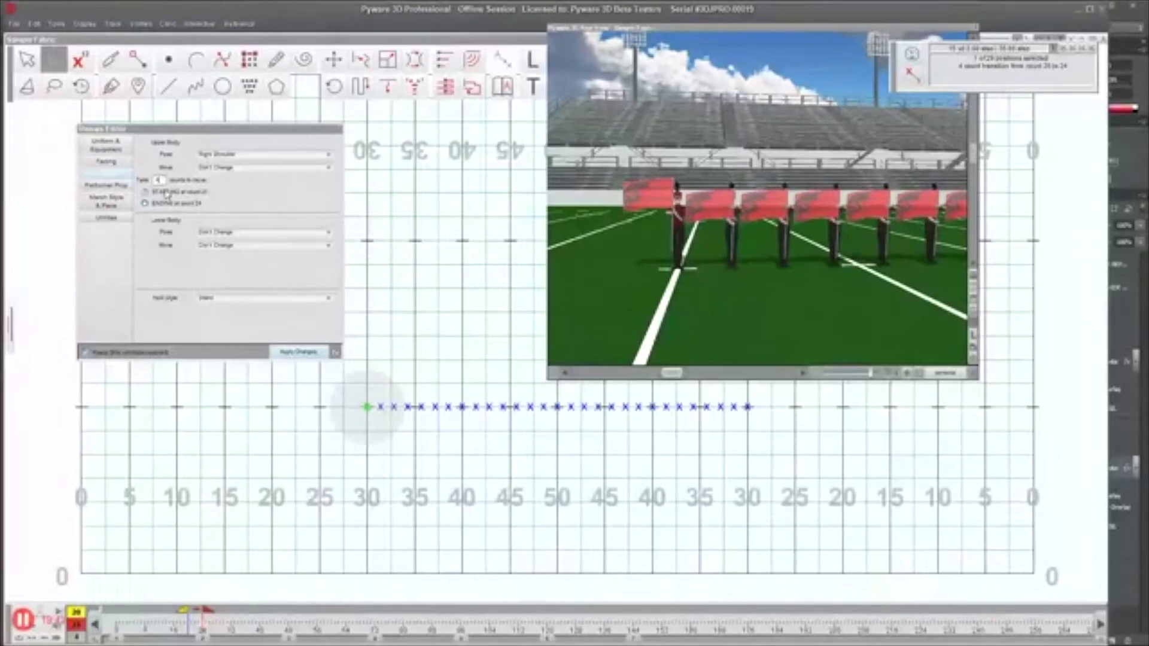
{"action": "left_click", "coordinate": [297, 352]}
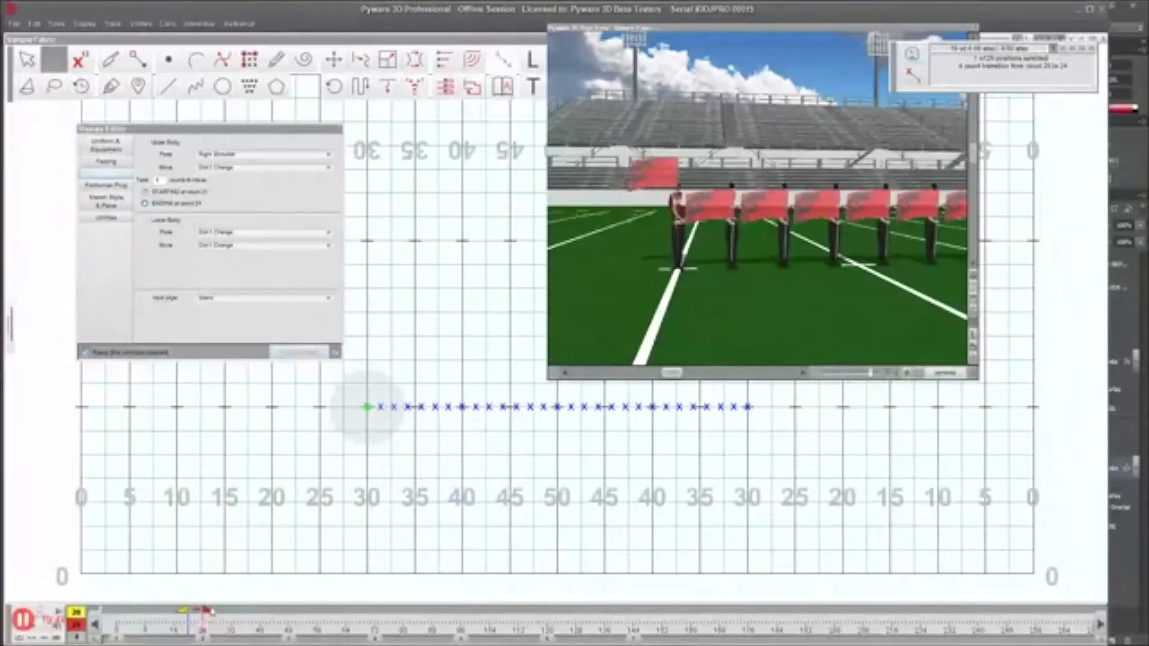
Step: Set the range to counts 0-24, preview the performer's full visual sequence, and copy it
{"action": "left_click_drag", "start_coordinate": [185, 613], "coordinate": [101, 612]}
{"action": "left_click", "coordinate": [51, 627]}
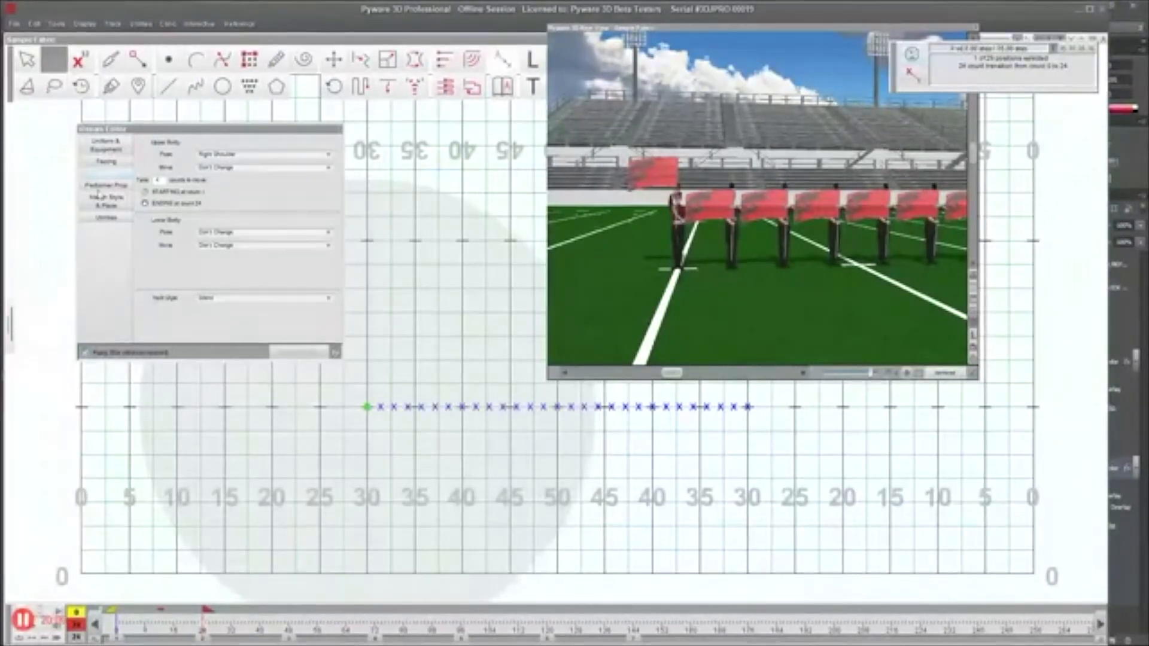
{"action": "left_click", "coordinate": [34, 24]}
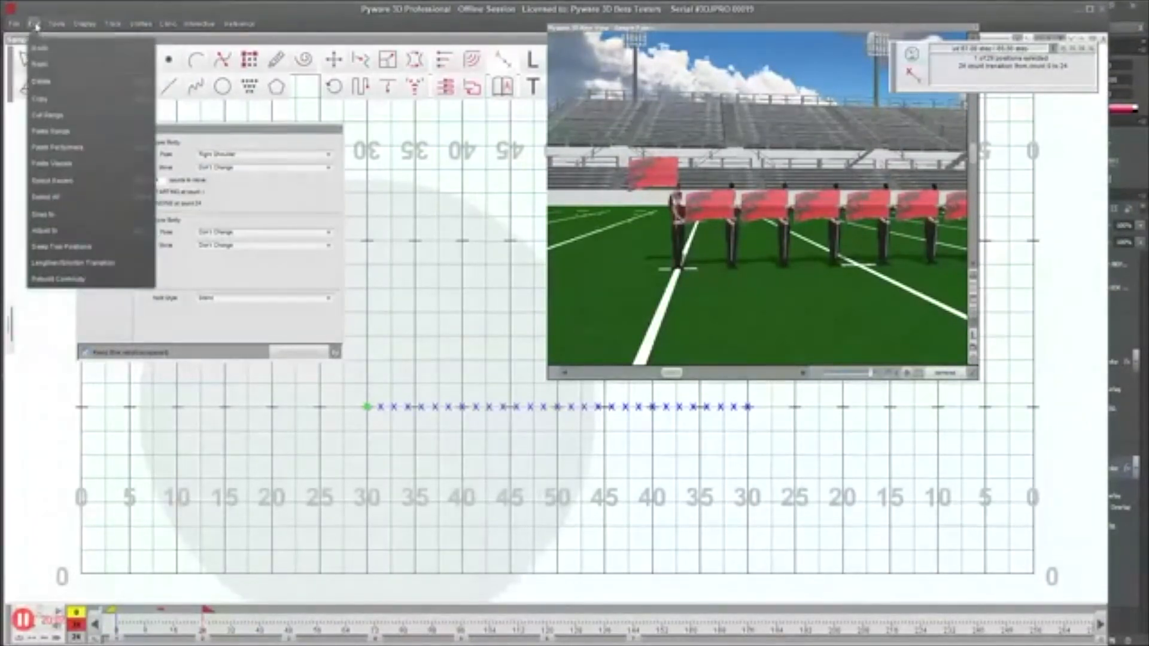
{"action": "left_click", "coordinate": [55, 101]}
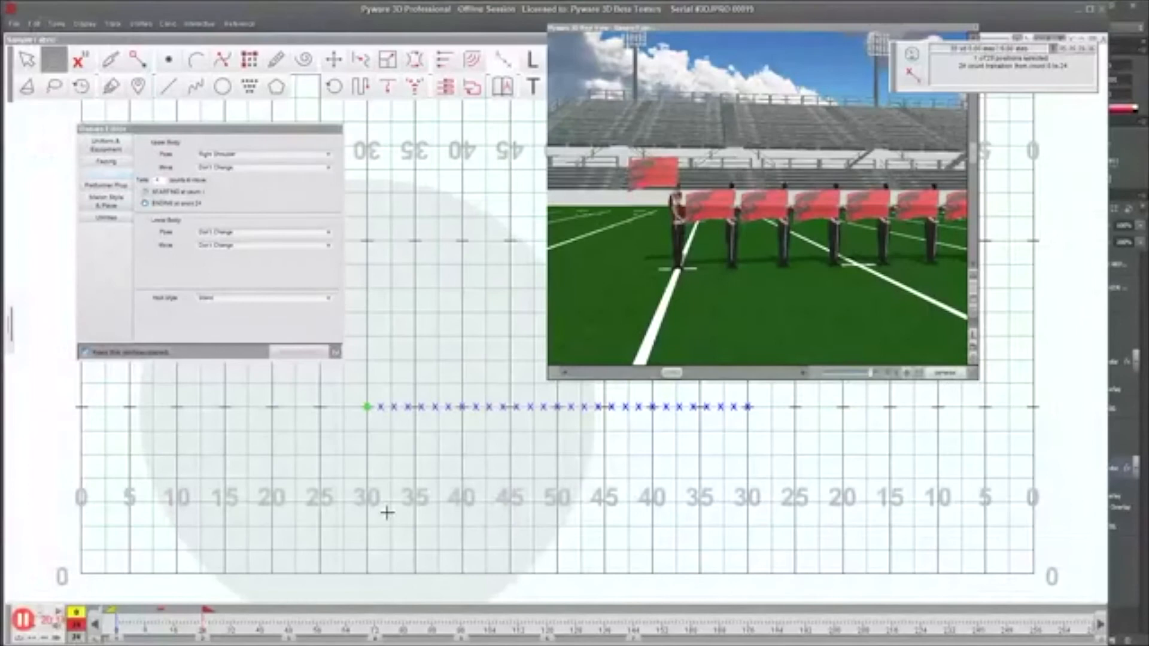
Step: Select the whole line of performers, set the range to counts 0-72, and open Paste Visuals for them
{"action": "key", "text": "Escape"}
{"action": "left_click_drag", "start_coordinate": [358, 390], "coordinate": [767, 459]}
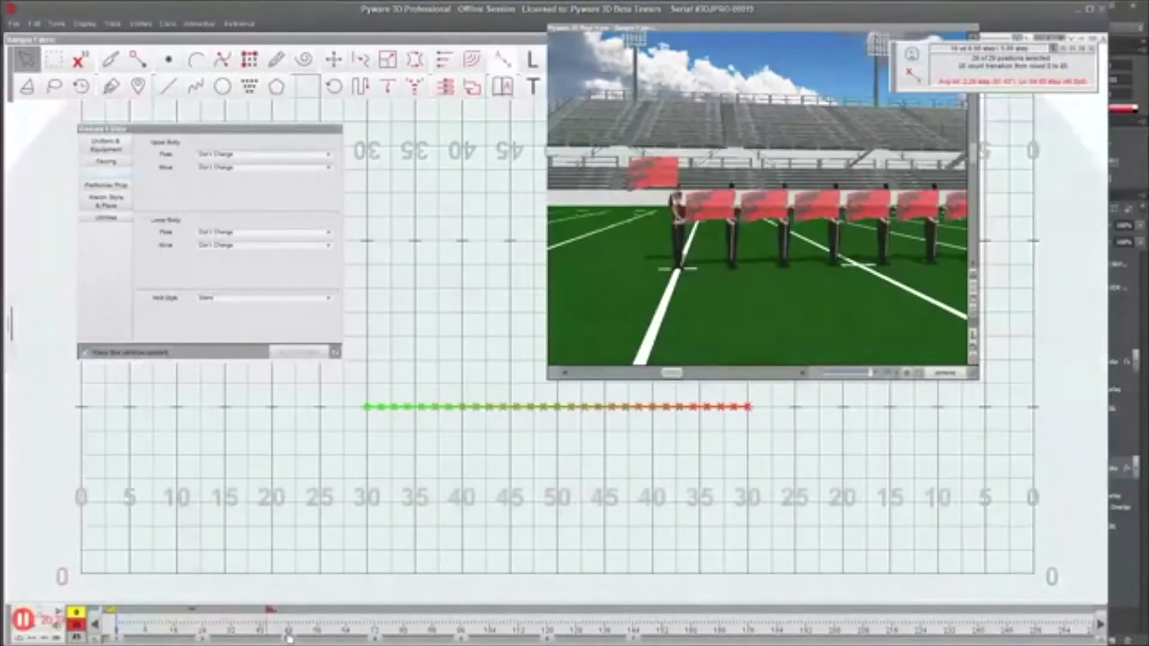
{"action": "left_click_drag", "start_coordinate": [206, 610], "coordinate": [294, 612]}
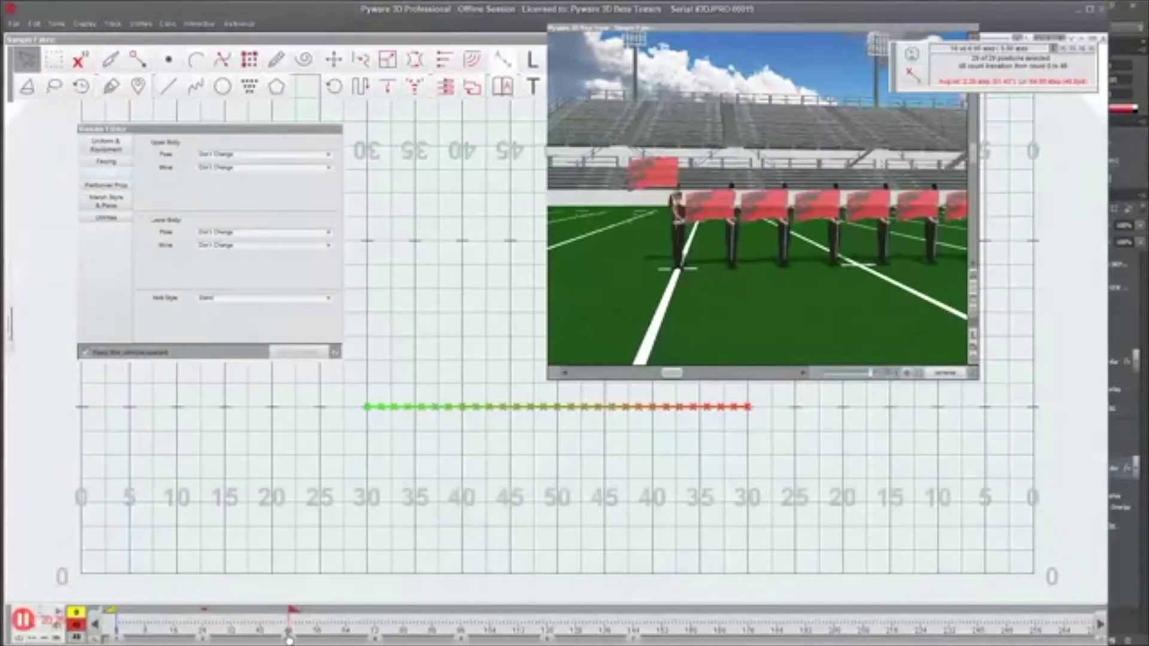
{"action": "left_click_drag", "start_coordinate": [291, 640], "coordinate": [376, 640]}
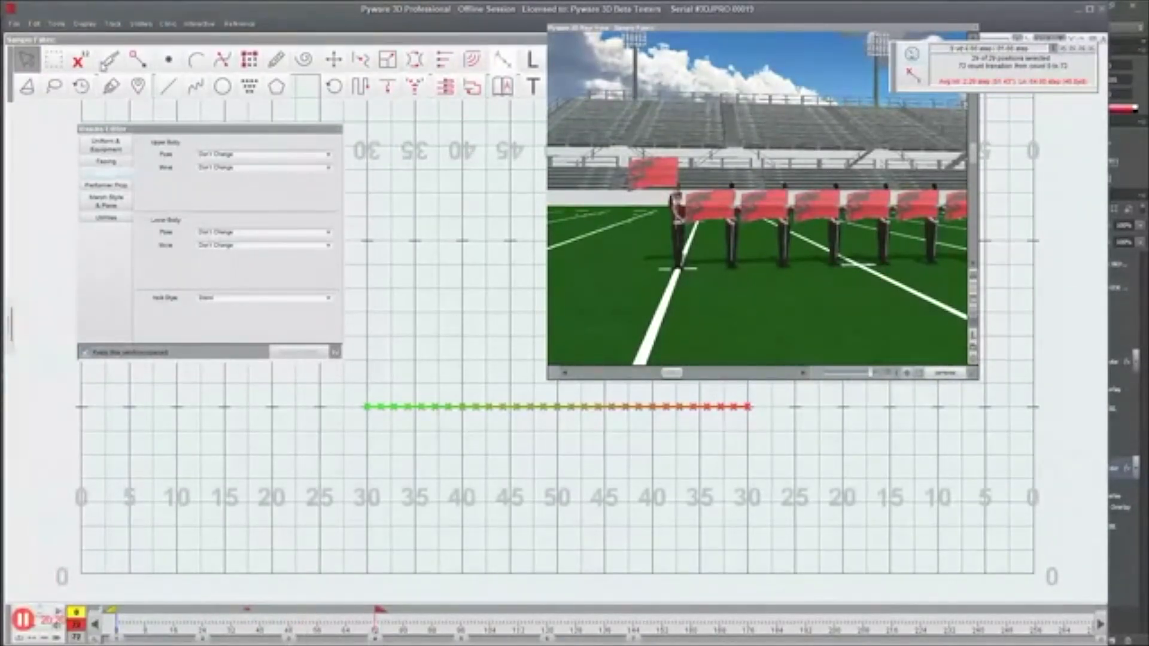
{"action": "left_click", "coordinate": [34, 24]}
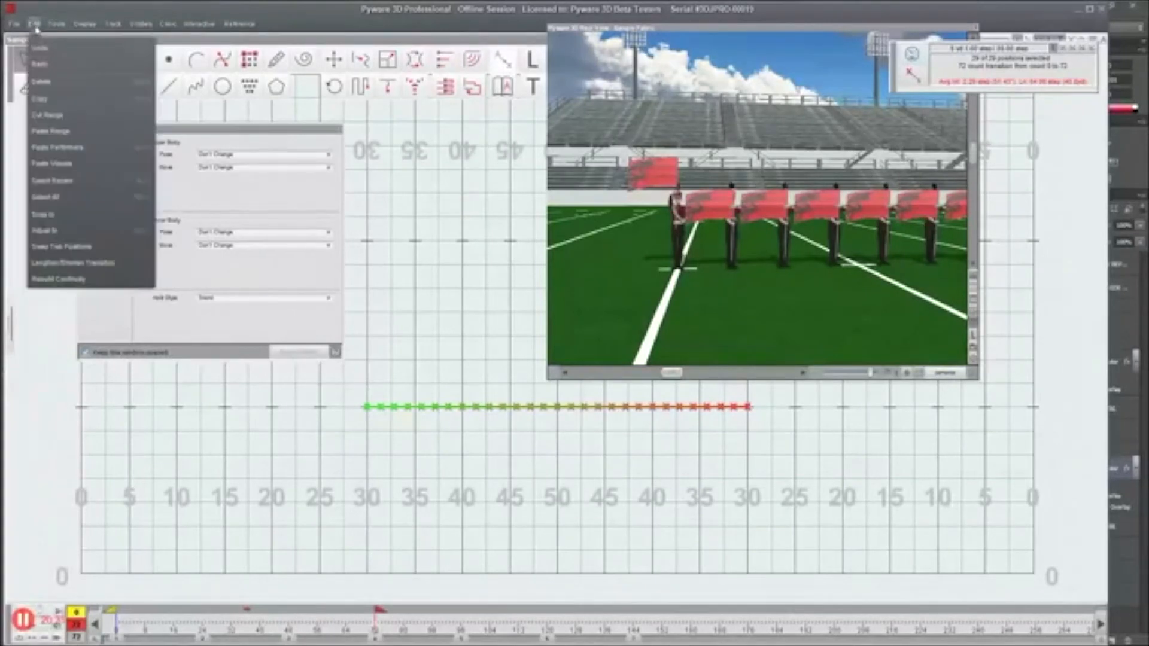
{"action": "left_click", "coordinate": [69, 168]}
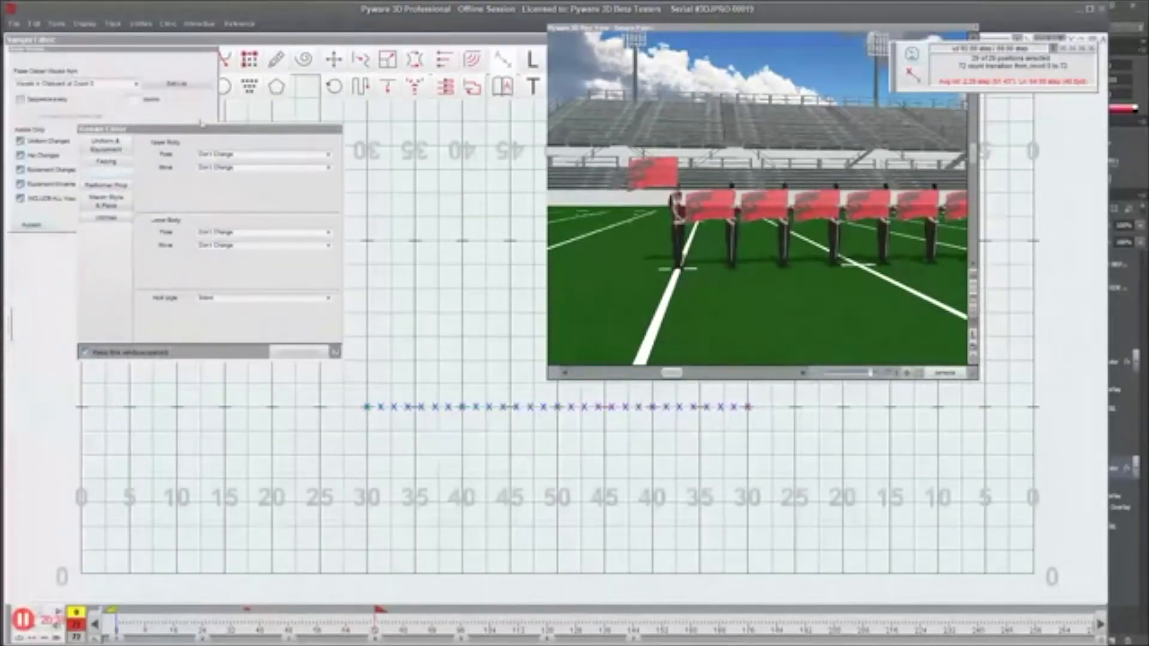
Step: Arrange the Paste Visuals dialog and the 3D view side by side and examine the sources available for pasting
{"action": "left_click_drag", "start_coordinate": [117, 54], "coordinate": [456, 129]}
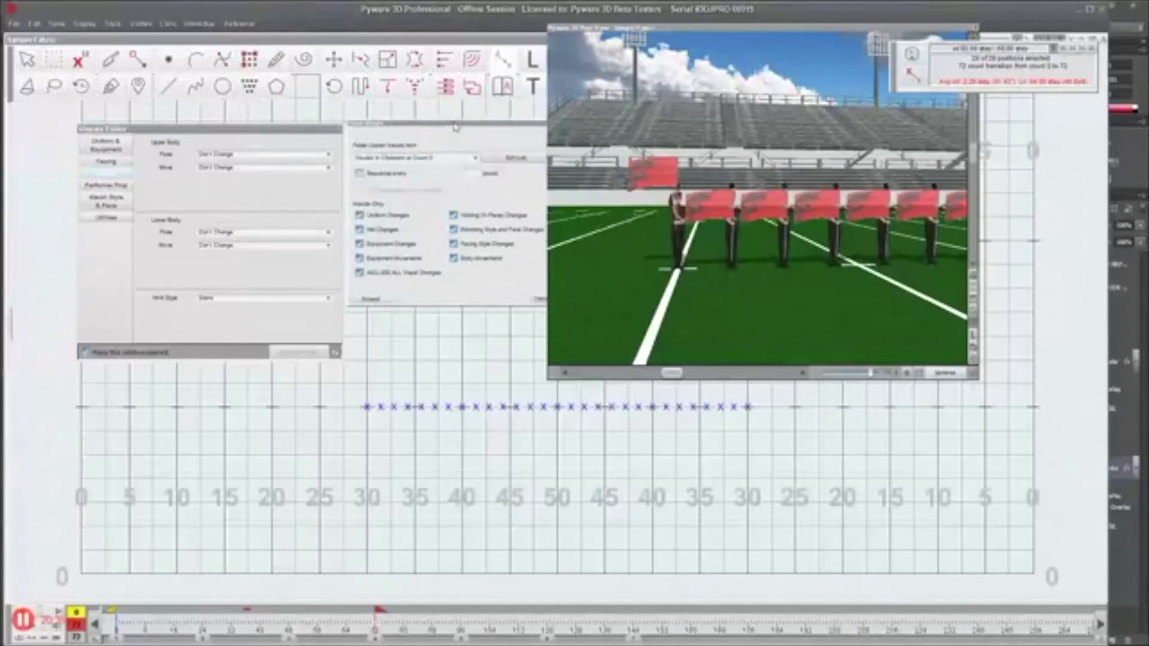
{"action": "left_click_drag", "start_coordinate": [647, 33], "coordinate": [722, 39]}
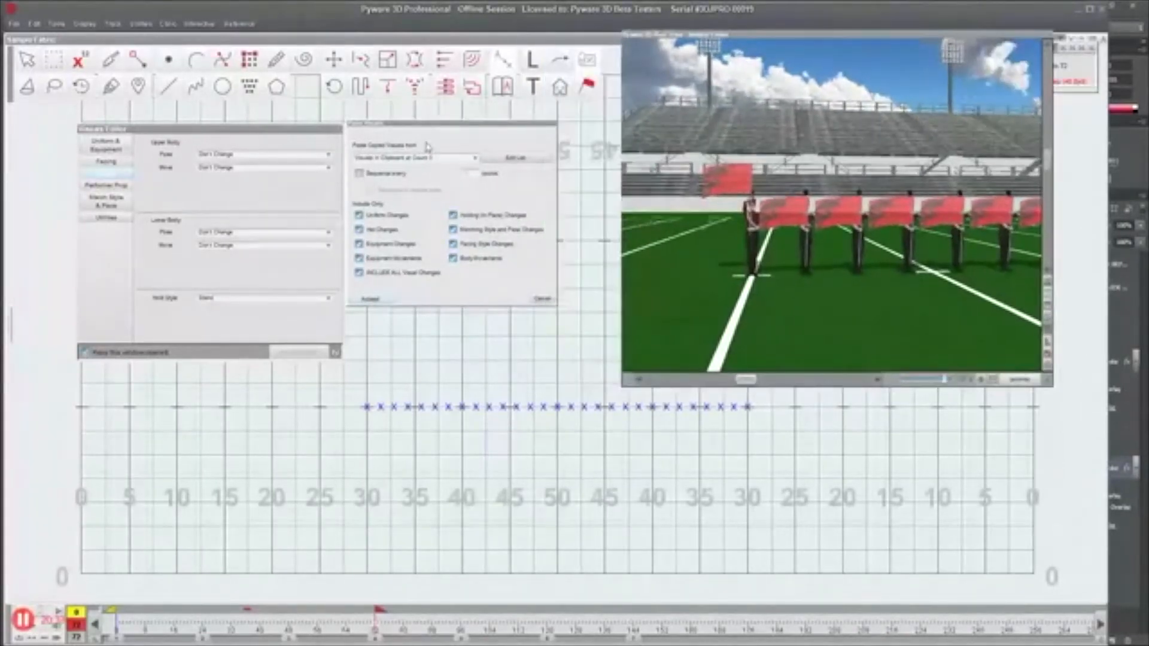
{"action": "left_click_drag", "start_coordinate": [425, 131], "coordinate": [436, 120]}
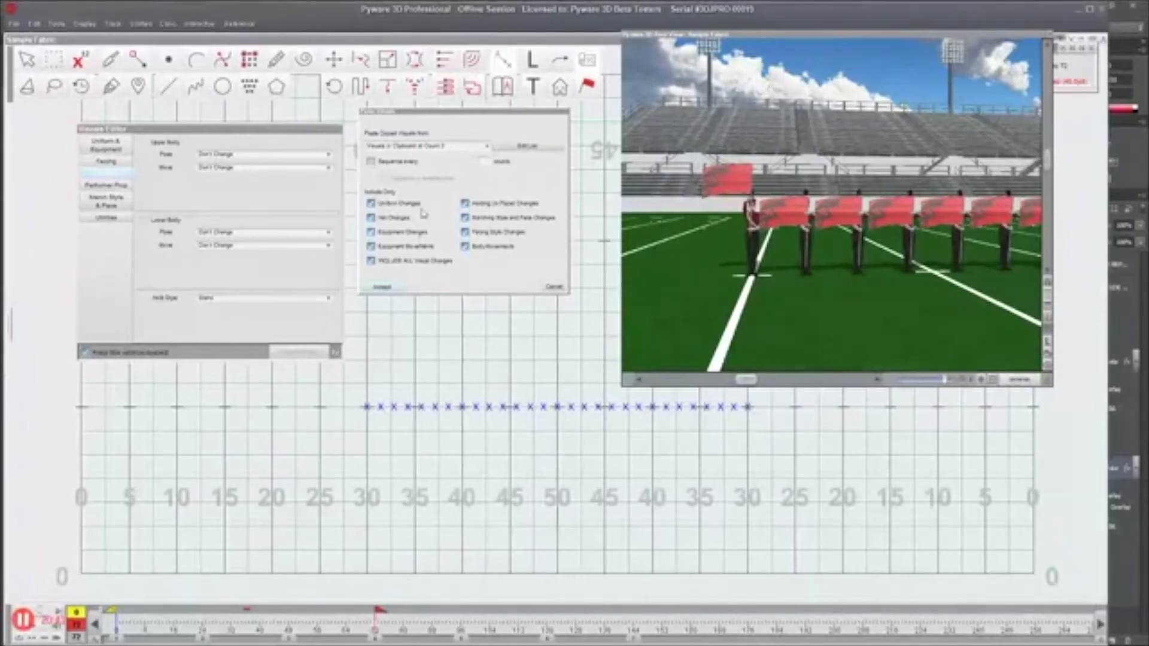
{"action": "left_click", "coordinate": [434, 150]}
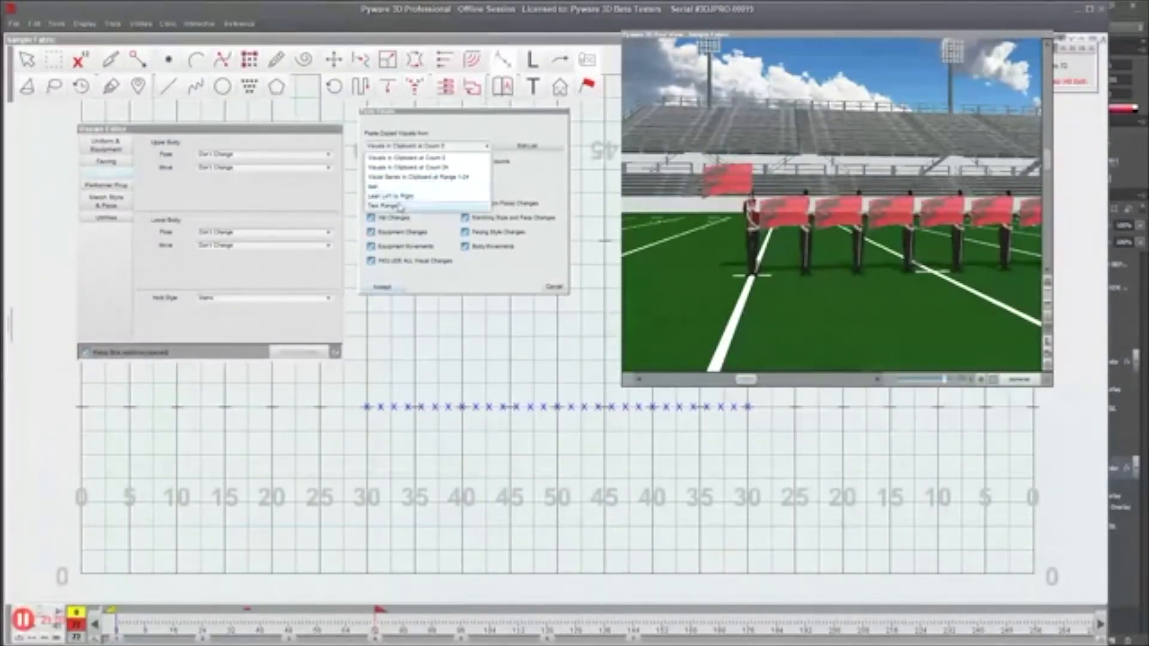
{"action": "left_click", "coordinate": [532, 127]}
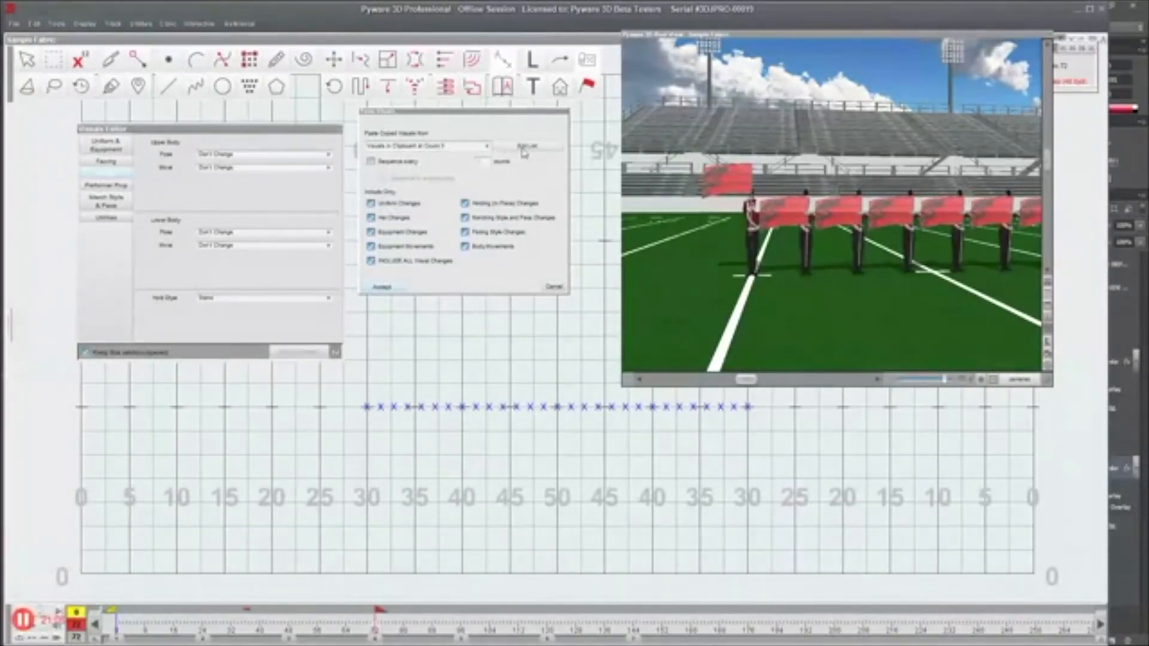
Step: Save the copied clipboard visuals as a new visual preset named "24 Count guard Visual"
{"action": "left_click", "coordinate": [525, 147]}
{"action": "left_click_drag", "start_coordinate": [530, 212], "coordinate": [508, 140]}
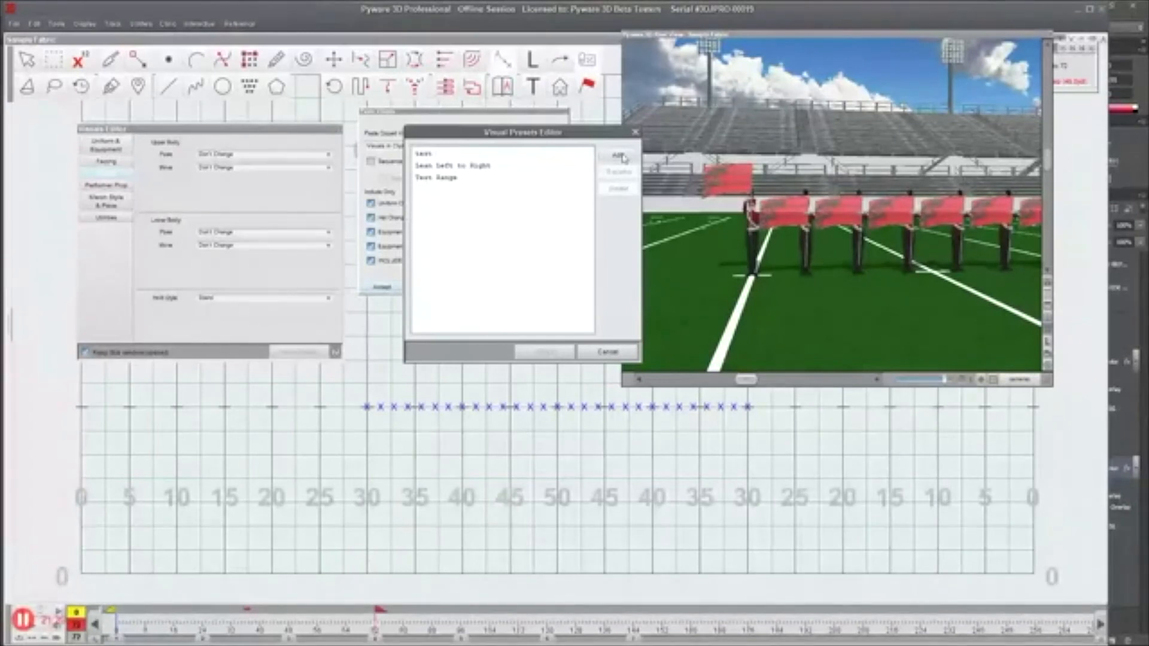
{"action": "left_click", "coordinate": [620, 156]}
{"action": "left_click_drag", "start_coordinate": [545, 262], "coordinate": [655, 235]}
{"action": "type", "text": "24"}
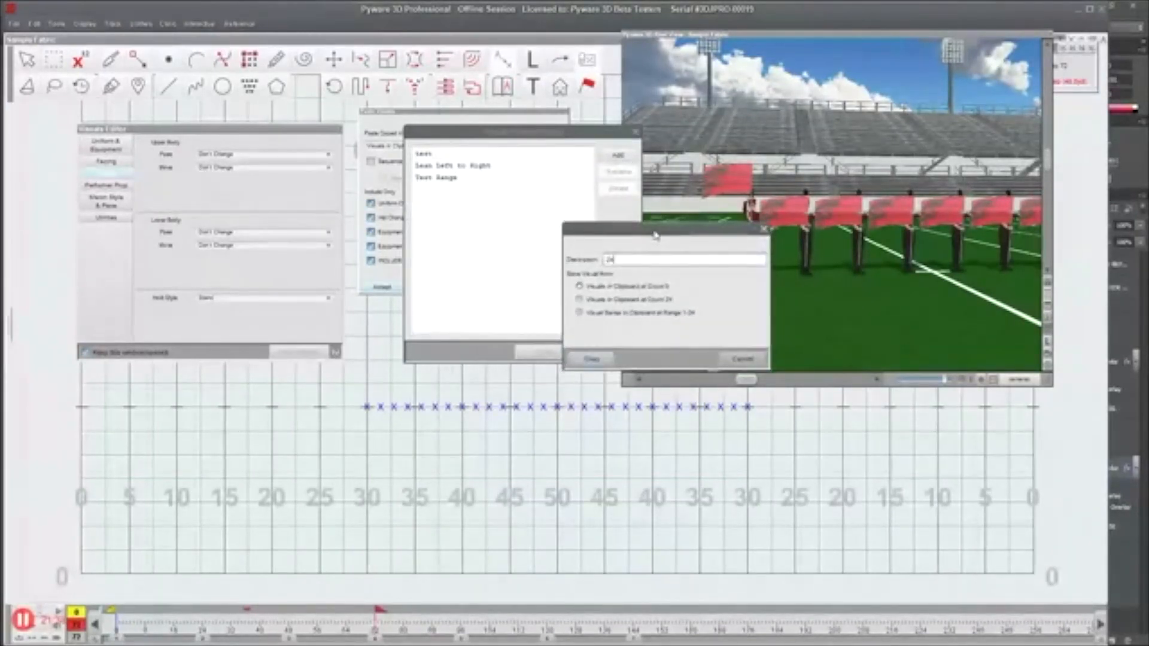
{"action": "type", "text": " Cro"}
{"action": "type", "text": "nt gua"}
{"action": "type", "text": "rd V"}
{"action": "type", "text": "isual"}
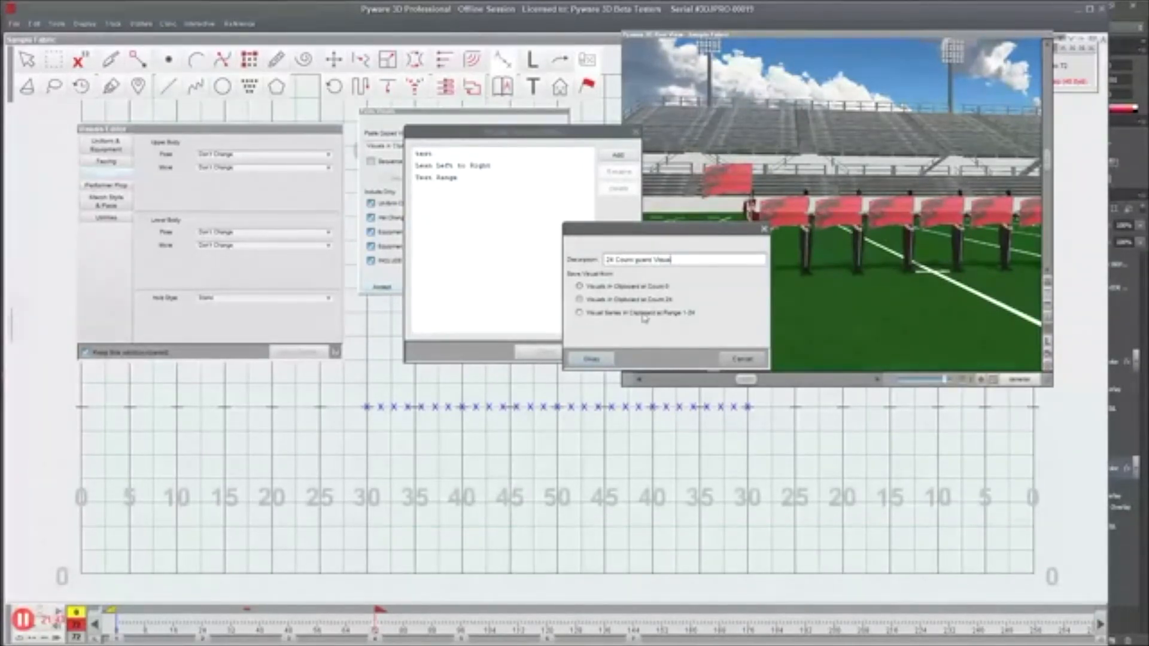
{"action": "left_click", "coordinate": [593, 359]}
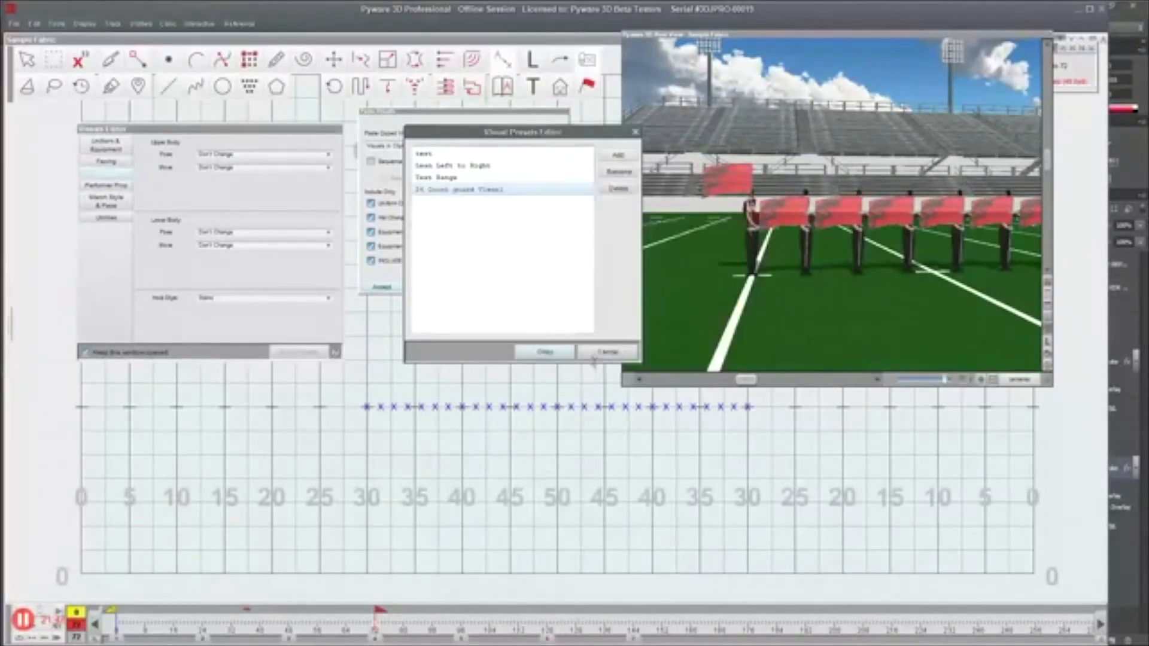
{"action": "left_click", "coordinate": [545, 353]}
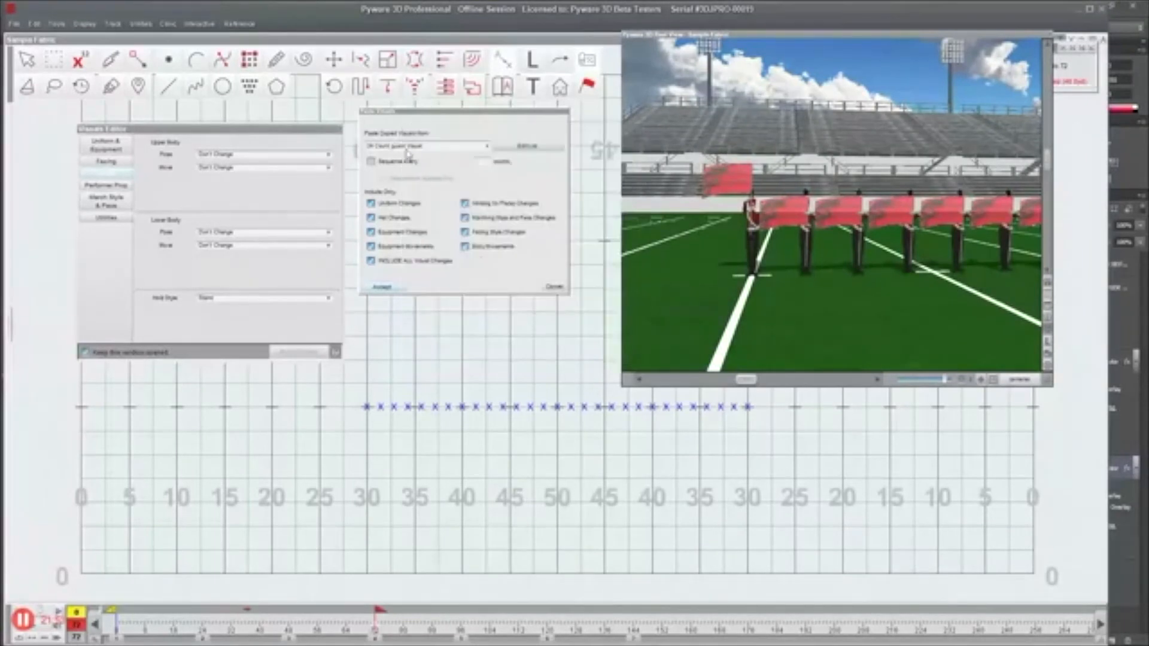
Step: Try to paste the "24 Count guard Visual" preset onto the selected line of performers
{"action": "left_click", "coordinate": [426, 148]}
{"action": "left_click", "coordinate": [418, 217]}
{"action": "key", "text": "Return"}
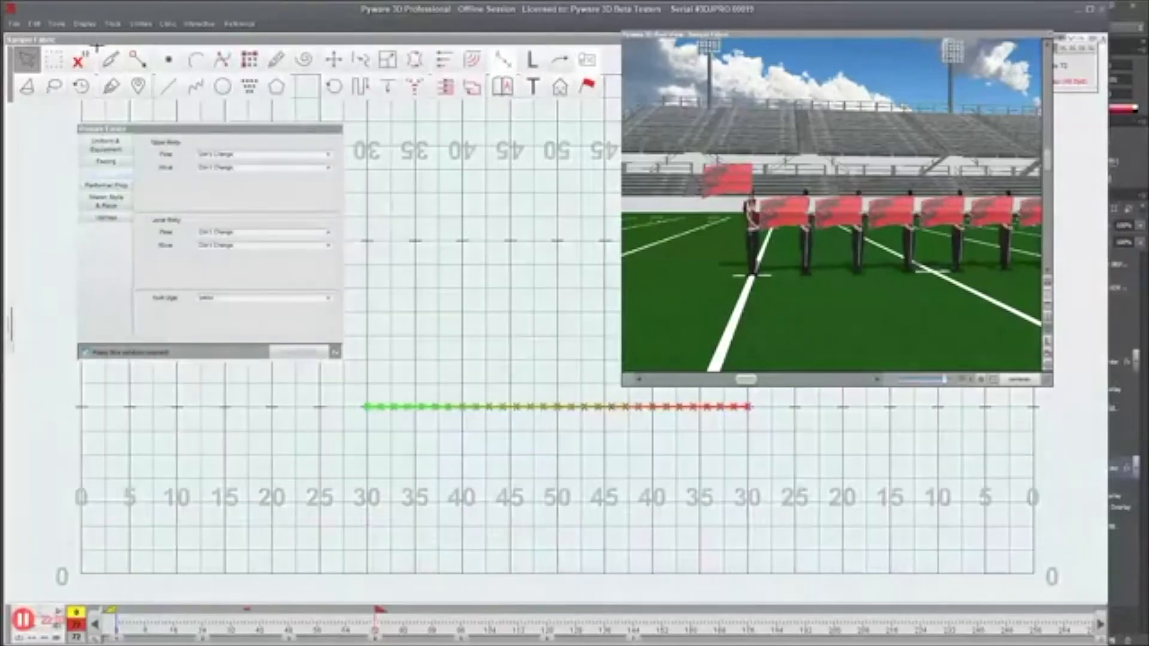
Step: Paste the "24 Count guard Visual" preset onto the selected line of performers with count sequencing enabled and all visual changes included
{"action": "left_click", "coordinate": [34, 23]}
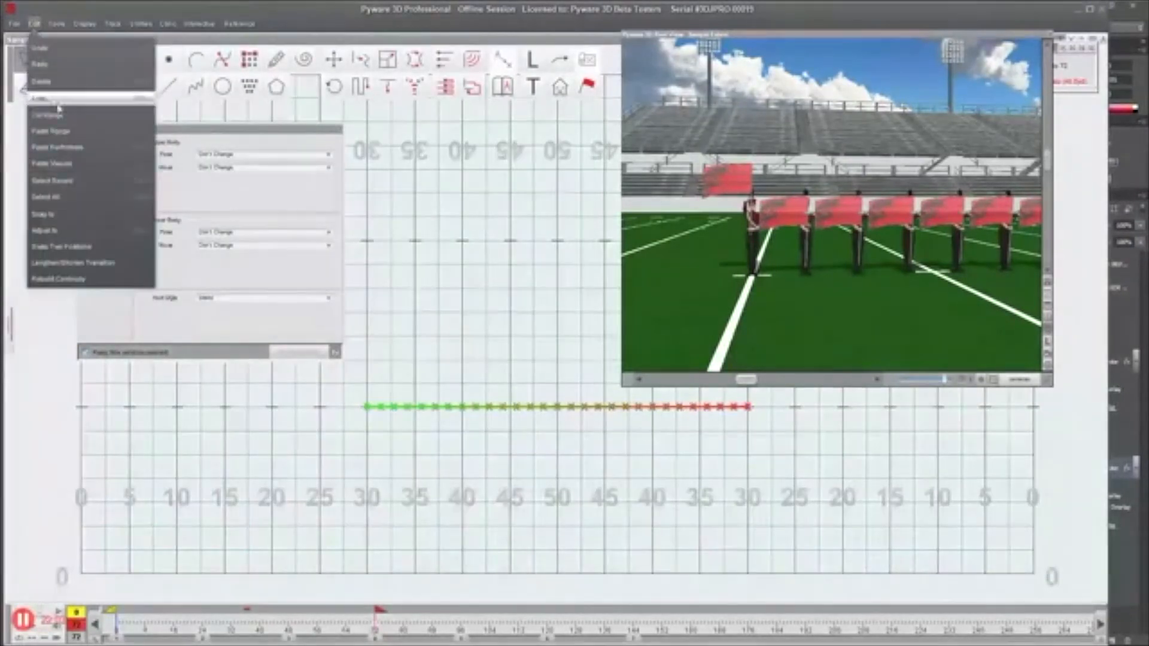
{"action": "left_click", "coordinate": [71, 163]}
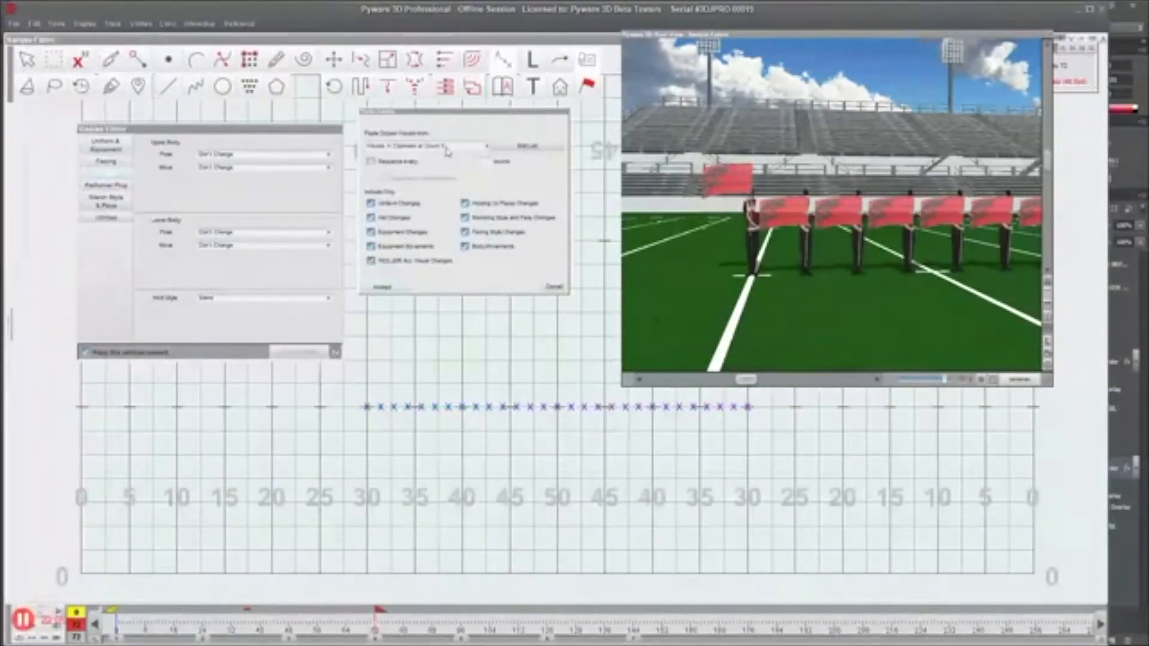
{"action": "left_click", "coordinate": [449, 147]}
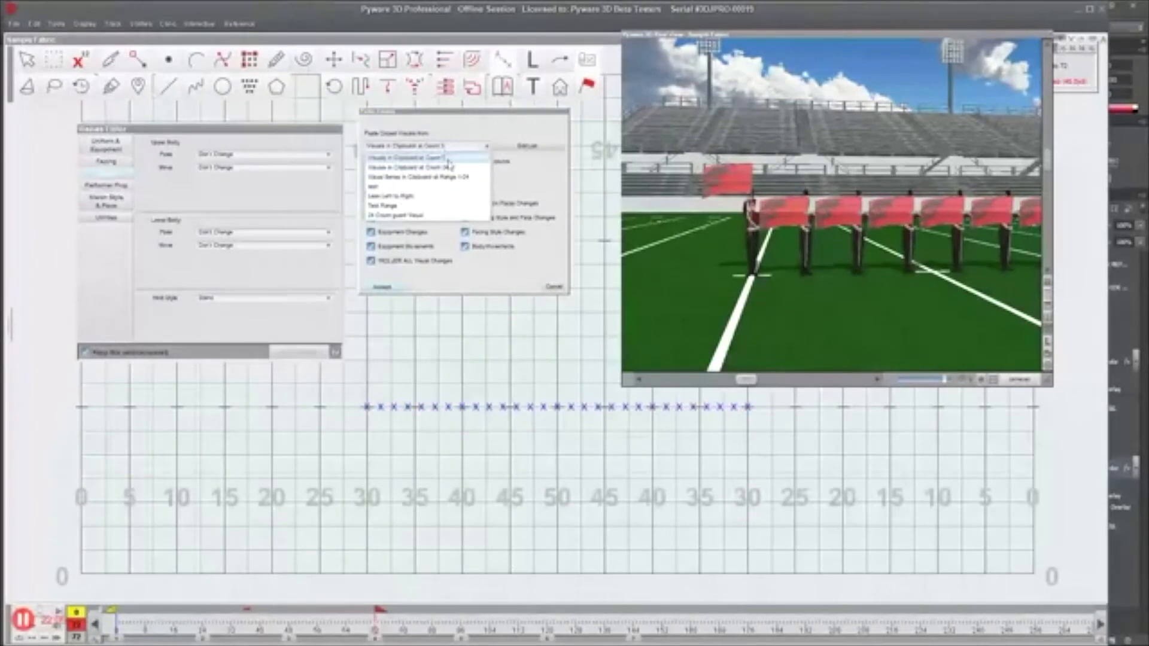
{"action": "left_click", "coordinate": [395, 221]}
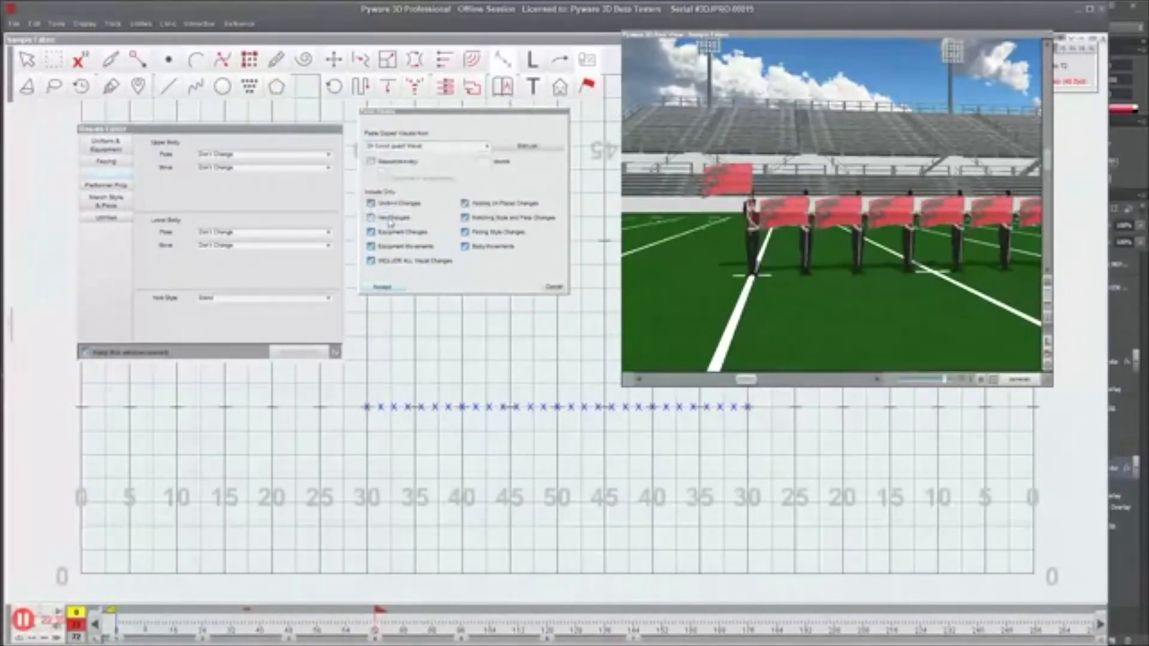
{"action": "left_click", "coordinate": [372, 163]}
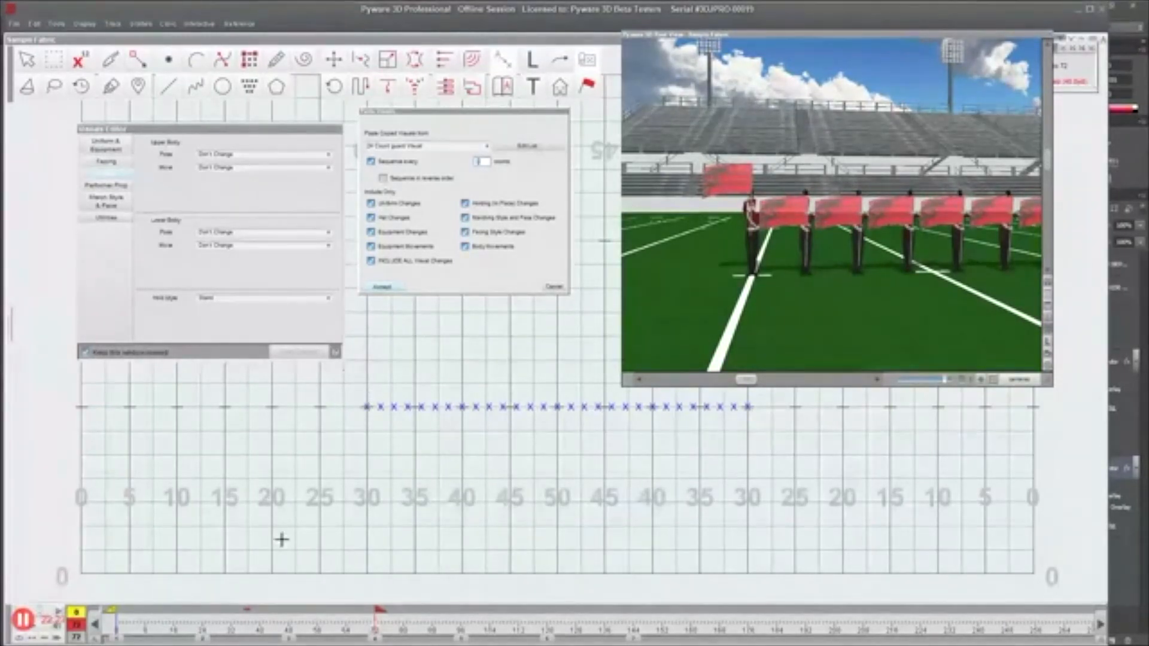
{"action": "left_click", "coordinate": [382, 288]}
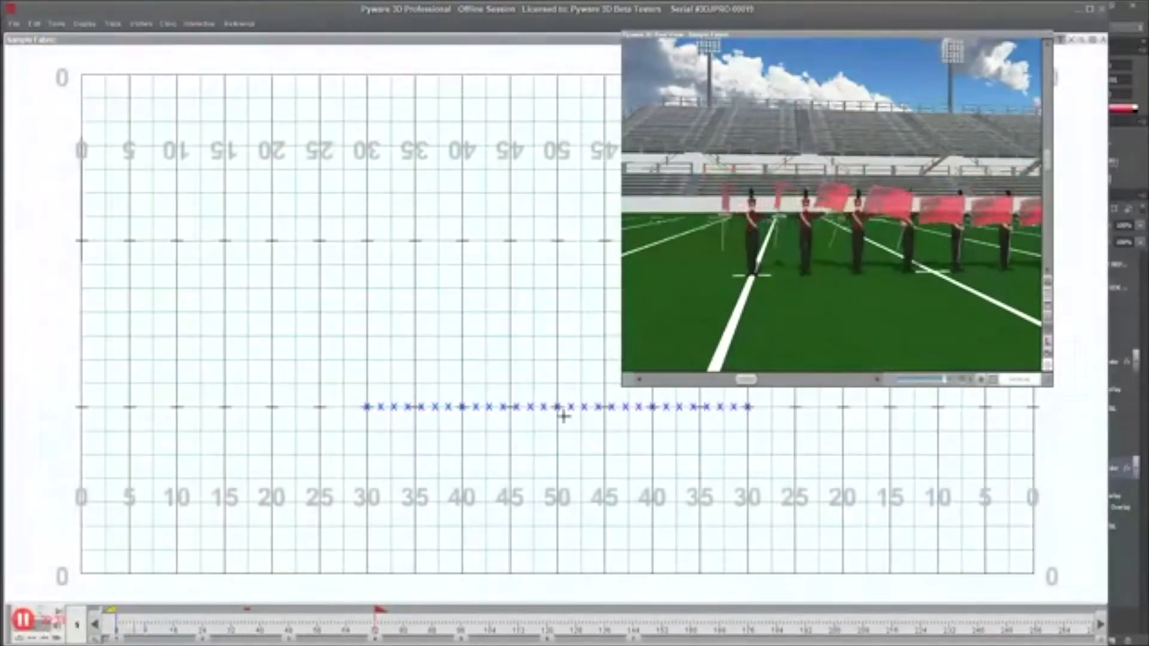
Step: Enlarge the 3D view and reframe it on the whole performer line to examine the sequenced flag visual during playback
{"action": "left_click_drag", "start_coordinate": [892, 35], "coordinate": [423, 41]}
{"action": "left_click_drag", "start_coordinate": [585, 386], "coordinate": [970, 509]}
{"action": "left_click_drag", "start_coordinate": [536, 433], "coordinate": [713, 395]}
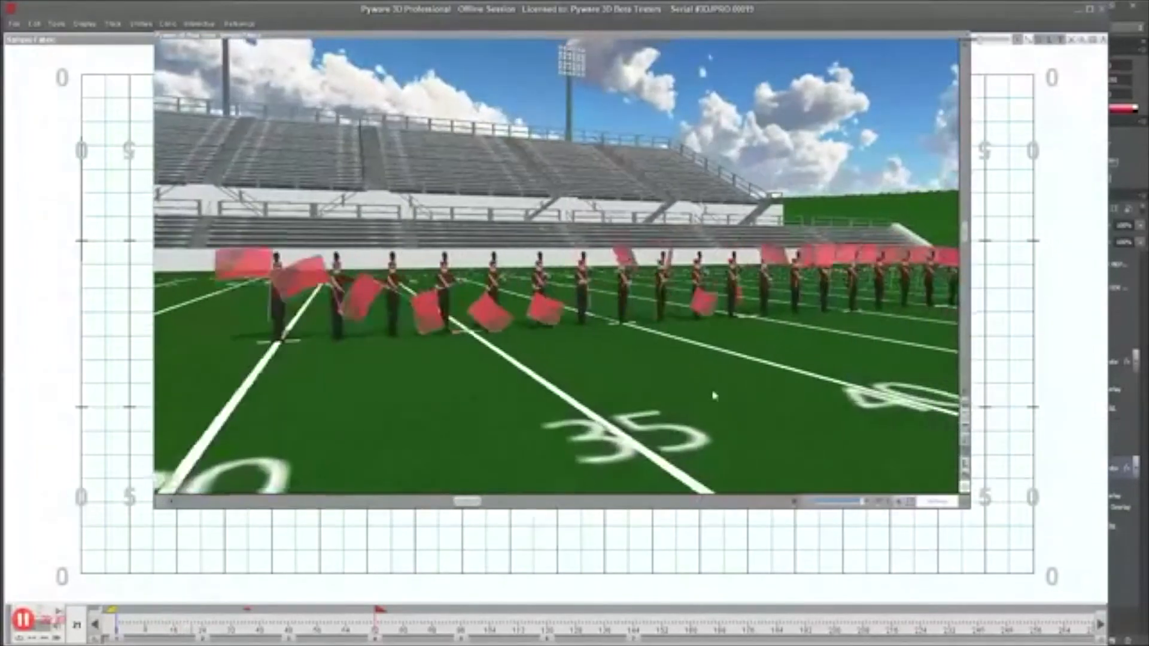
{"action": "scroll", "coordinate": [714, 394], "scroll_direction": "down", "scroll_amount": 5}
{"action": "left_click_drag", "start_coordinate": [823, 359], "coordinate": [469, 282]}
{"action": "scroll", "coordinate": [844, 361], "scroll_direction": "down", "scroll_amount": 1}
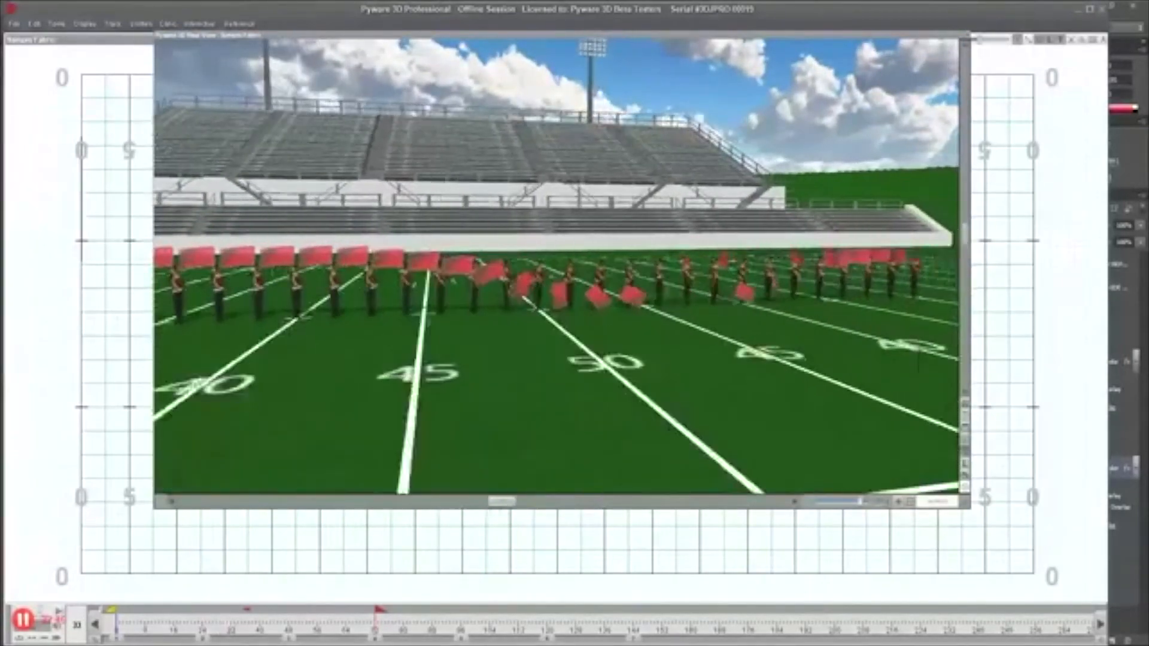
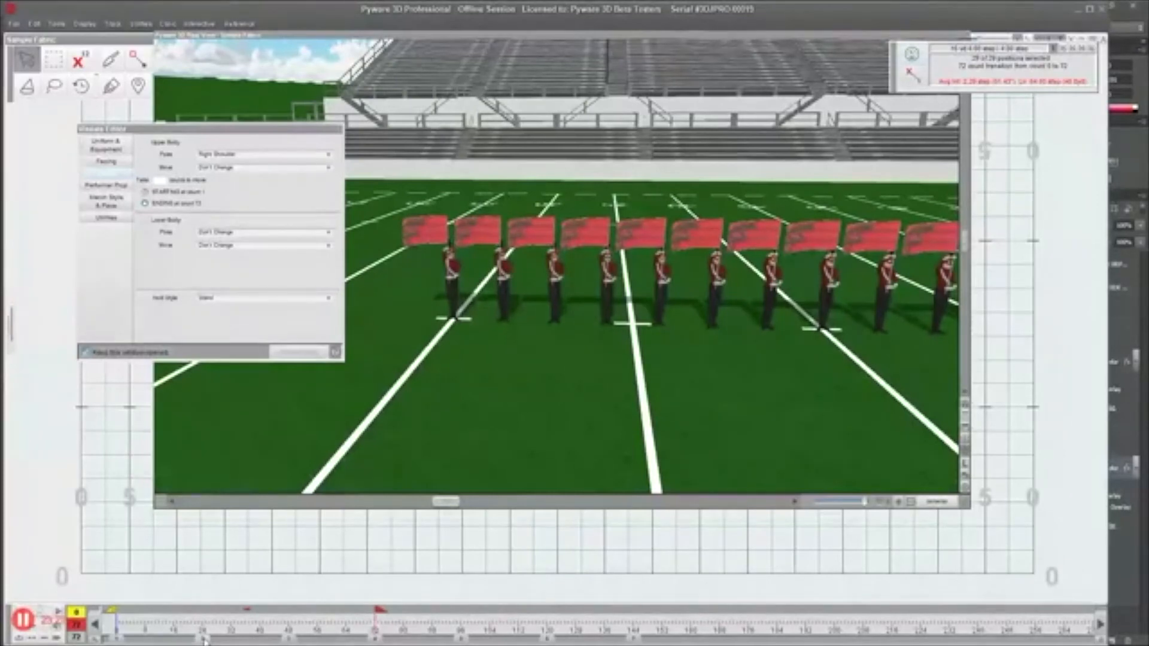
Step: Set the range to counts 0-4, shrink the 3D view, and select only the first performer at the line's green end
{"action": "left_click", "coordinate": [199, 611]}
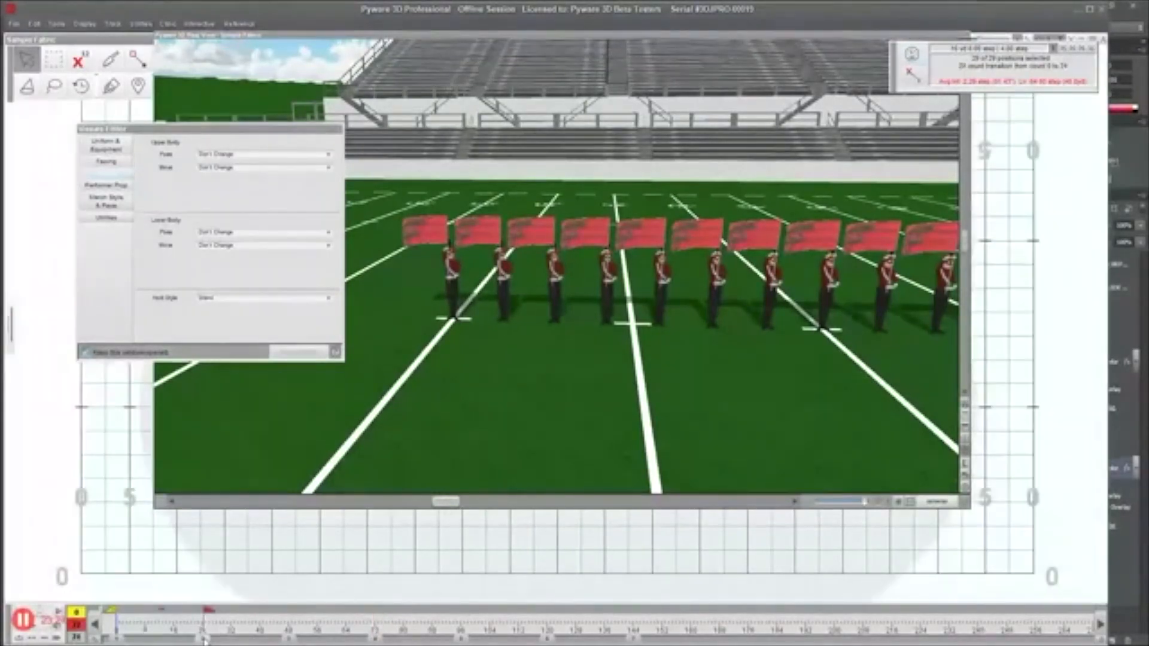
{"action": "left_click", "coordinate": [130, 623]}
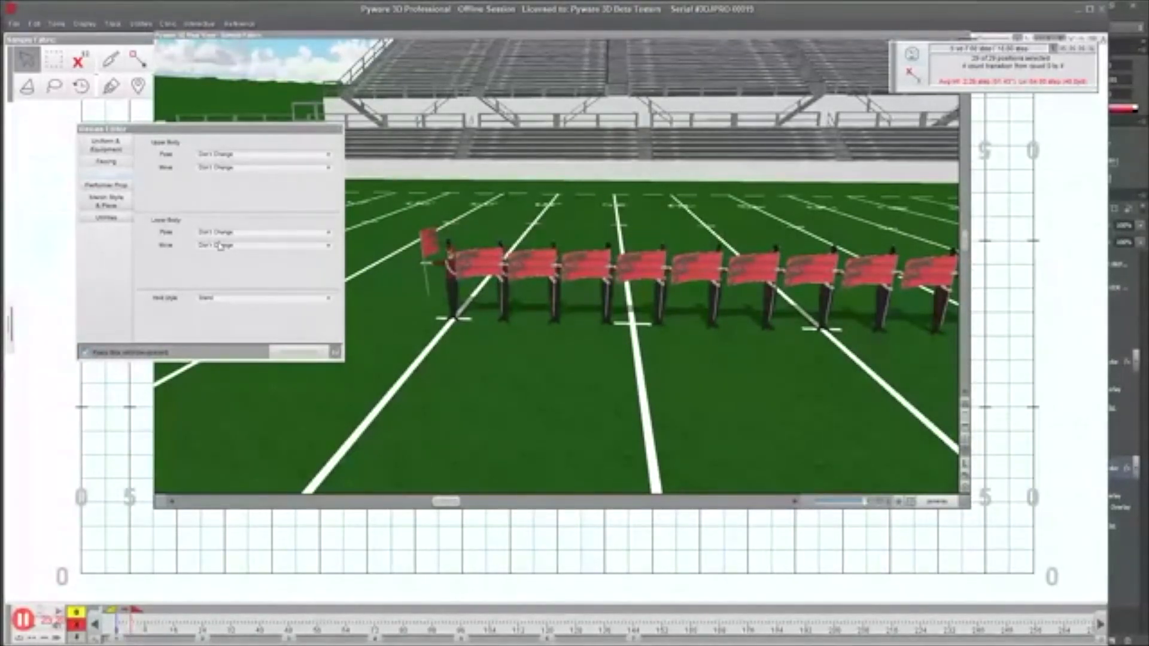
{"action": "left_click_drag", "start_coordinate": [544, 35], "coordinate": [623, 8]}
{"action": "left_click_drag", "start_coordinate": [1042, 494], "coordinate": [765, 287]}
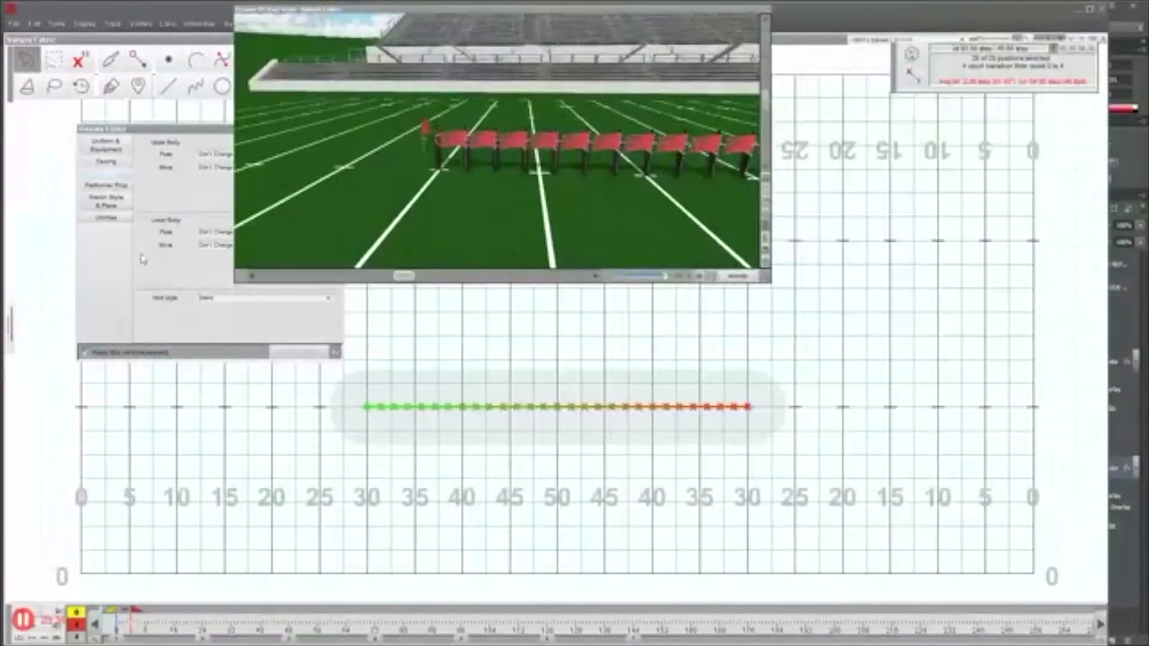
{"action": "left_click", "coordinate": [54, 59]}
{"action": "left_click_drag", "start_coordinate": [351, 390], "coordinate": [370, 417]}
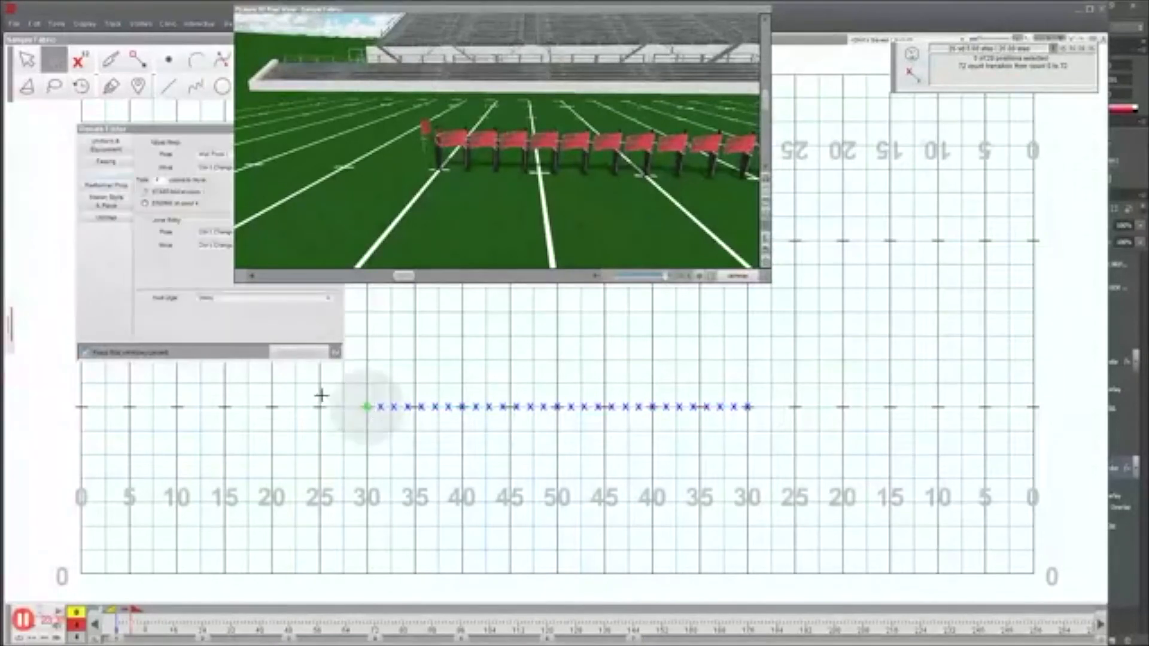
{"action": "left_click_drag", "start_coordinate": [383, 9], "coordinate": [539, 49]}
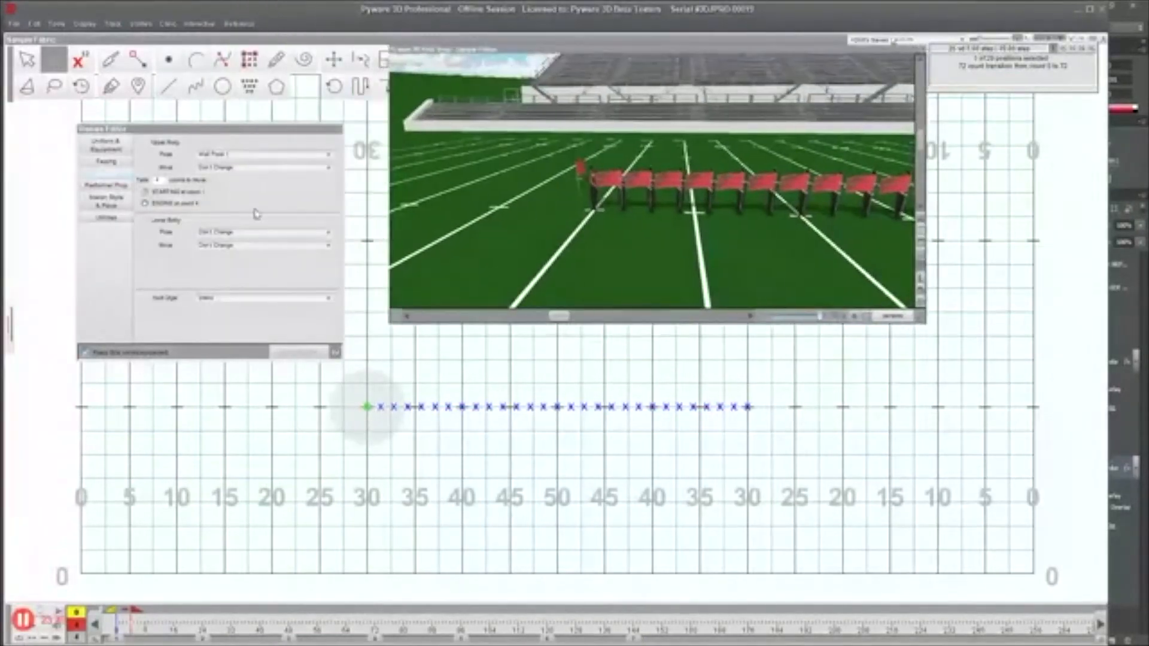
Step: Set the first performer's lower-body pose to Stand at count 0
{"action": "left_click", "coordinate": [228, 235]}
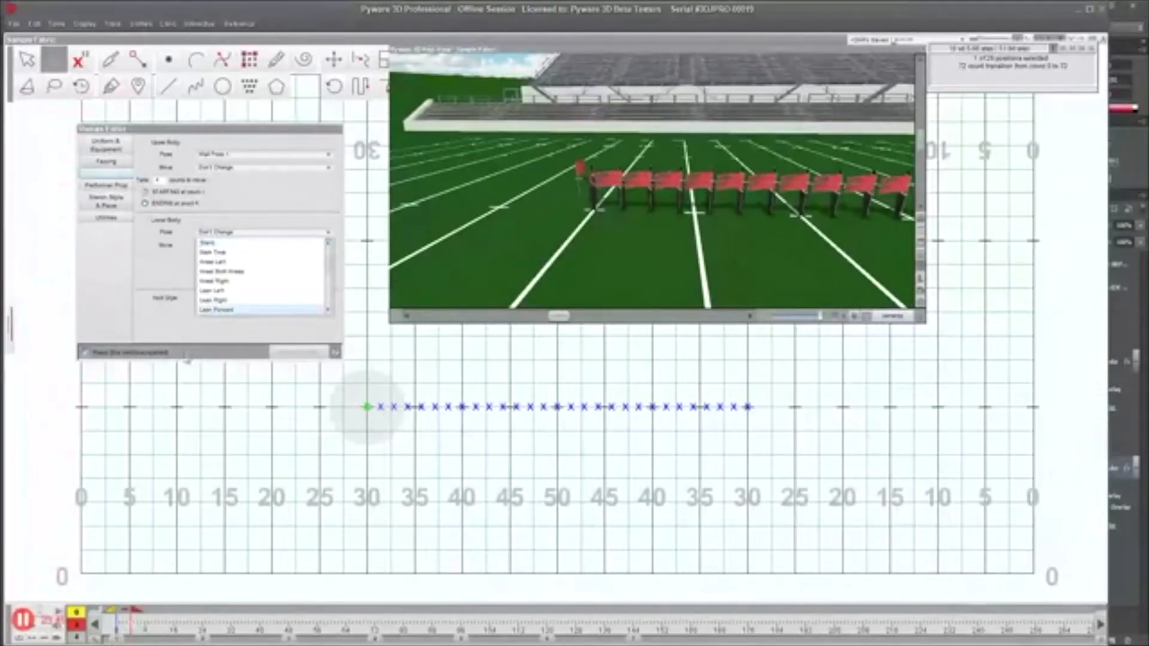
{"action": "left_click", "coordinate": [118, 639]}
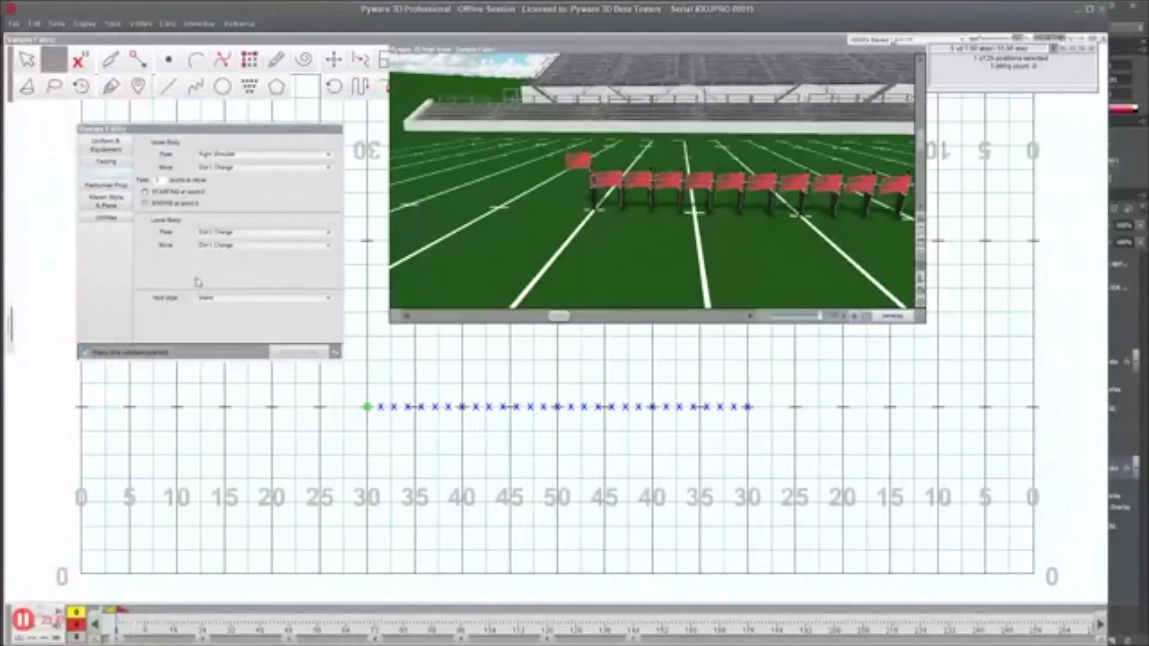
{"action": "left_click", "coordinate": [219, 233]}
{"action": "left_click", "coordinate": [212, 252]}
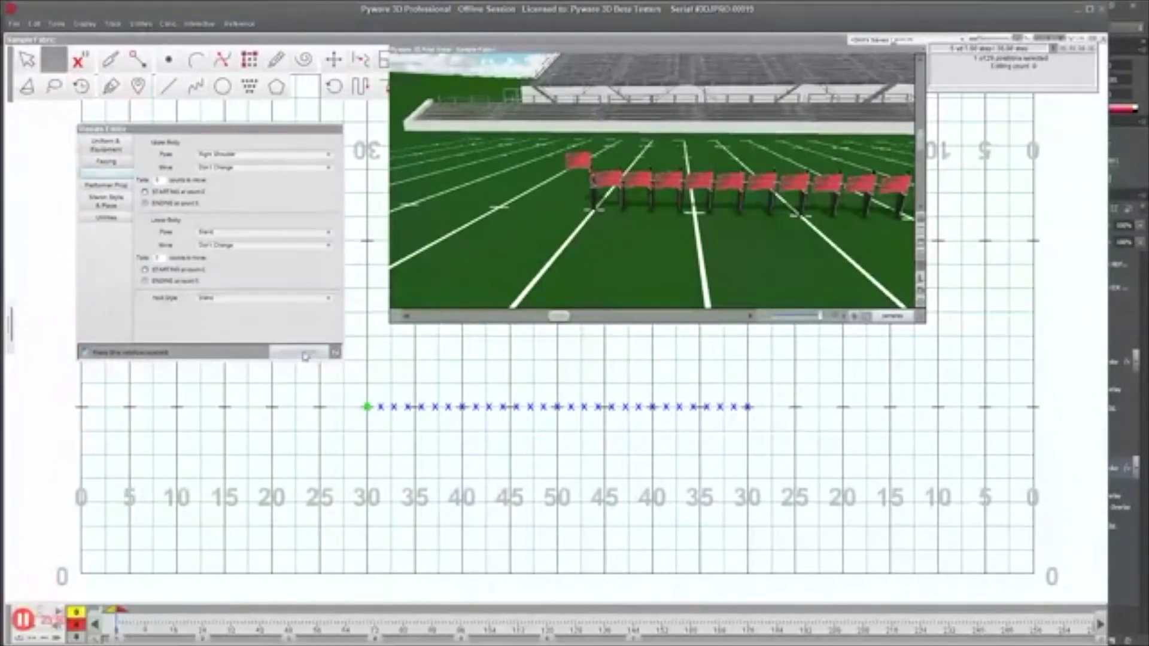
Step: For counts 0-4, apply the lower-body pose Open 2nd Left to the first performer, taking 4 counts to move
{"action": "left_click_drag", "start_coordinate": [125, 611], "coordinate": [130, 615]}
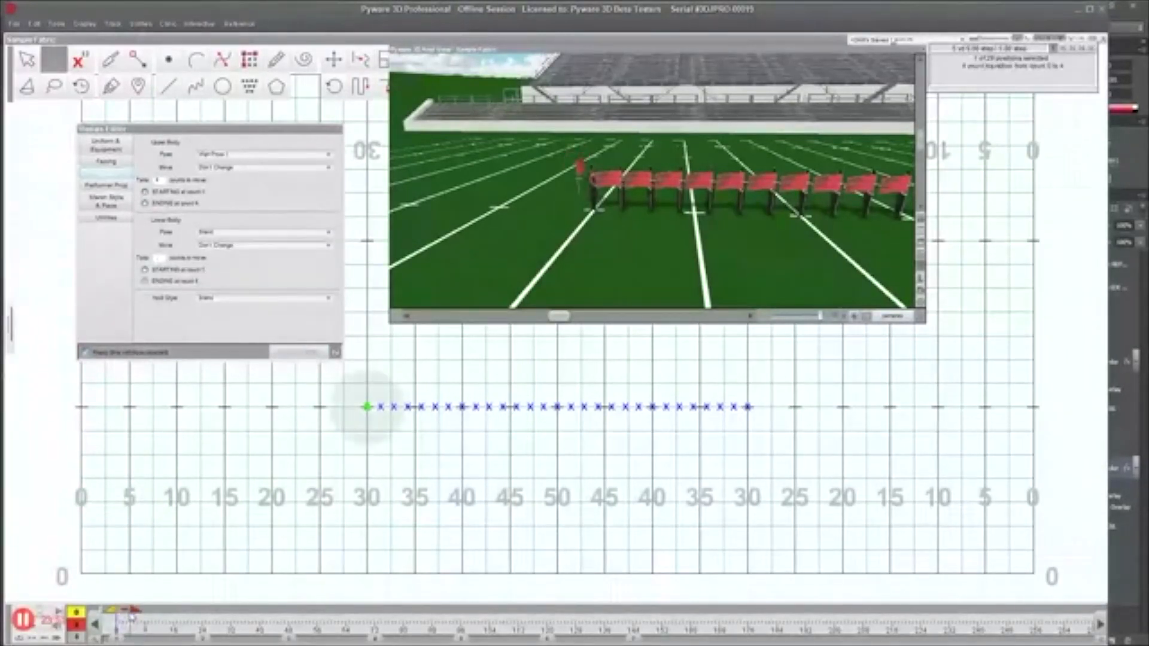
{"action": "left_click", "coordinate": [263, 233]}
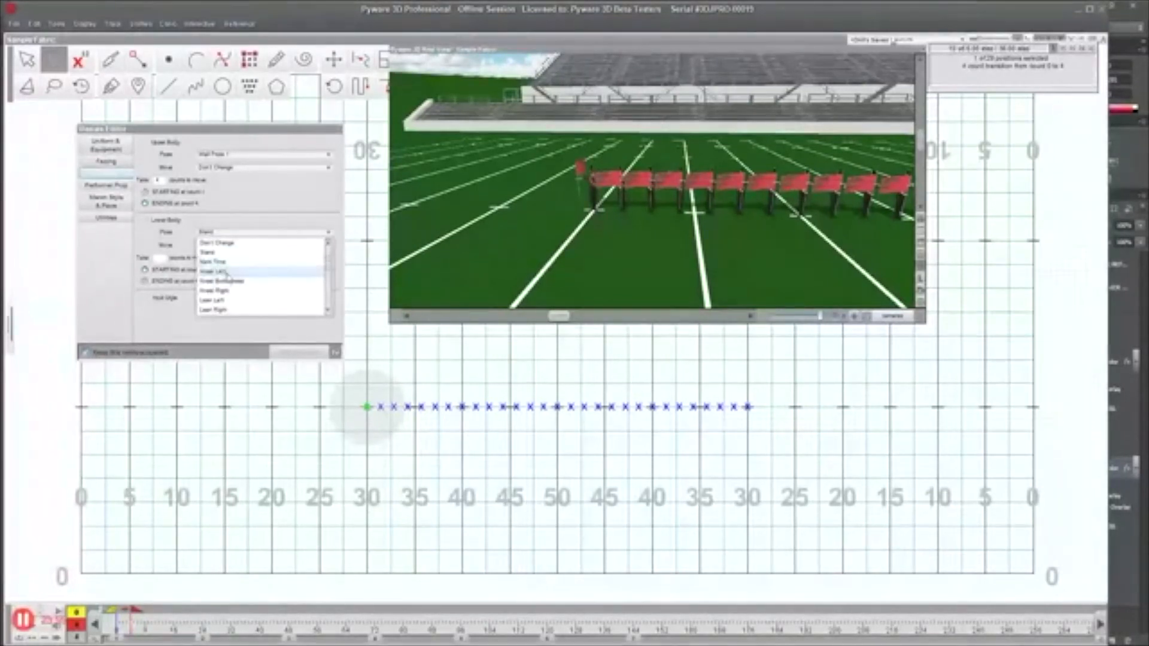
{"action": "scroll", "coordinate": [228, 281], "scroll_direction": "down", "scroll_amount": 1}
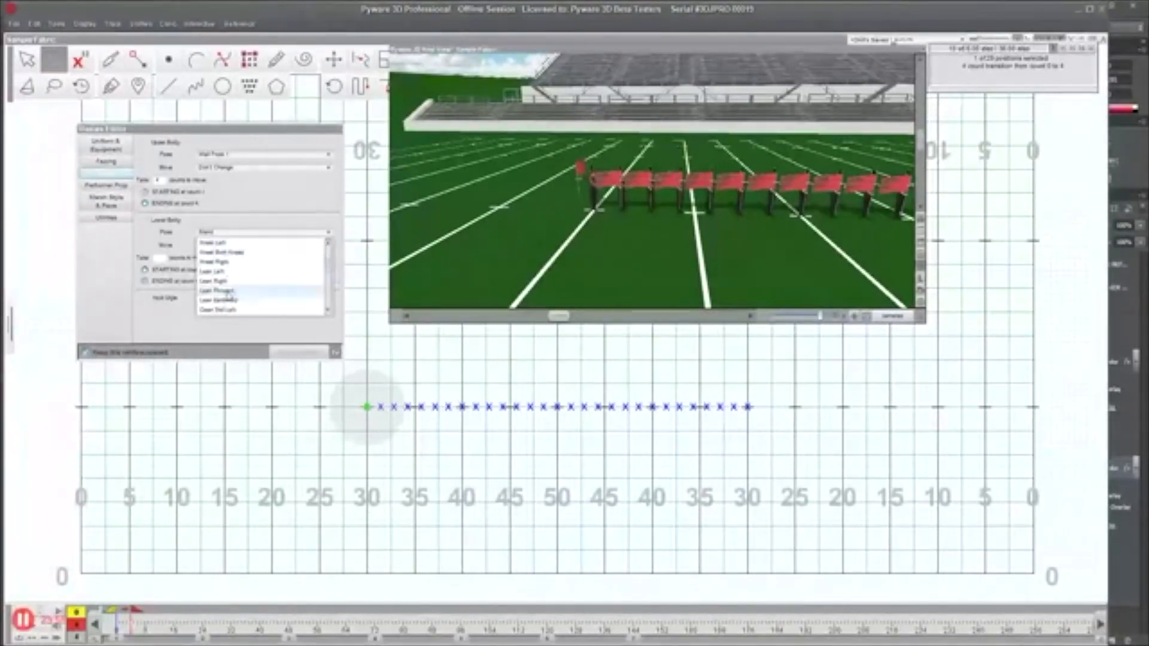
{"action": "left_click", "coordinate": [233, 310]}
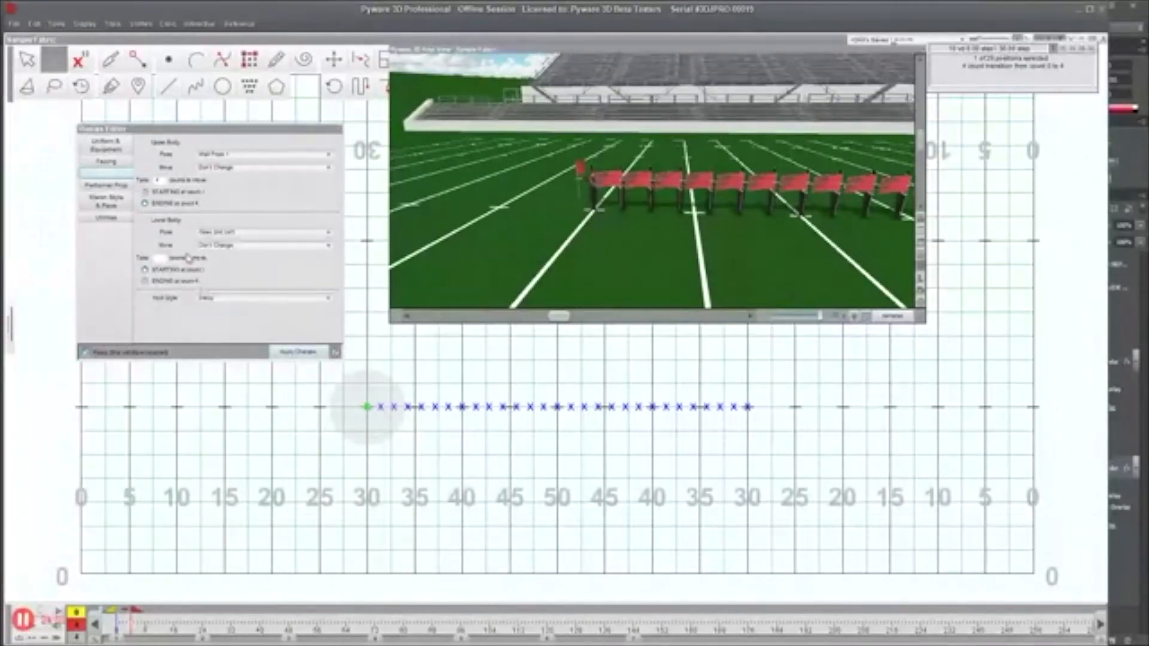
{"action": "left_click", "coordinate": [161, 259]}
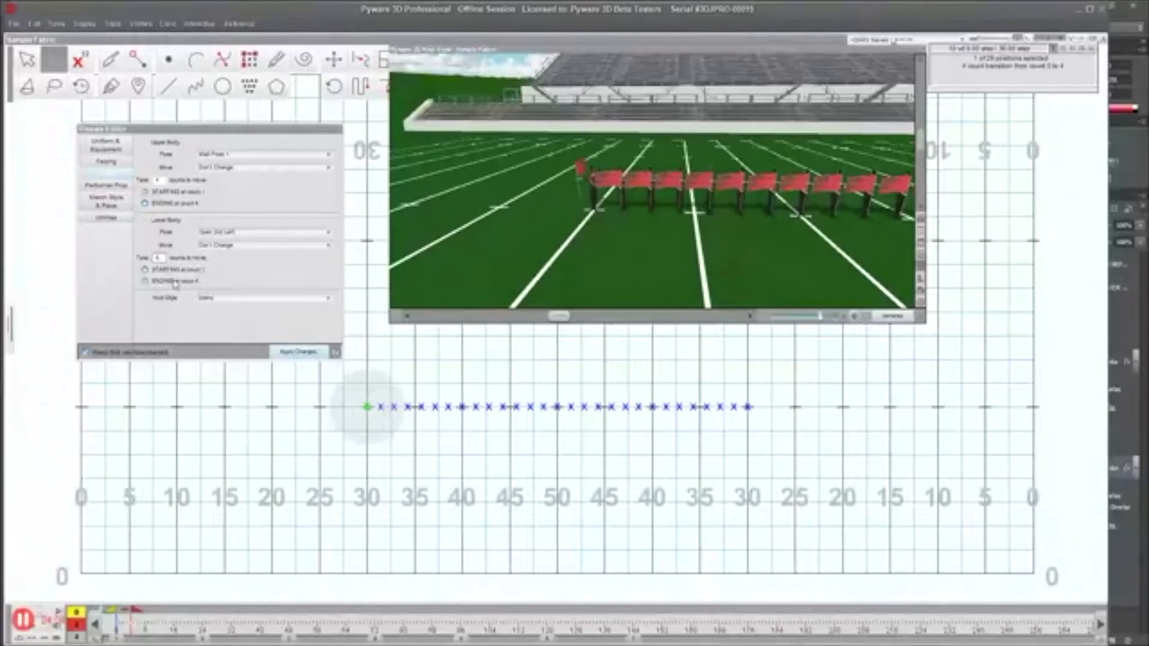
{"action": "left_click", "coordinate": [300, 355]}
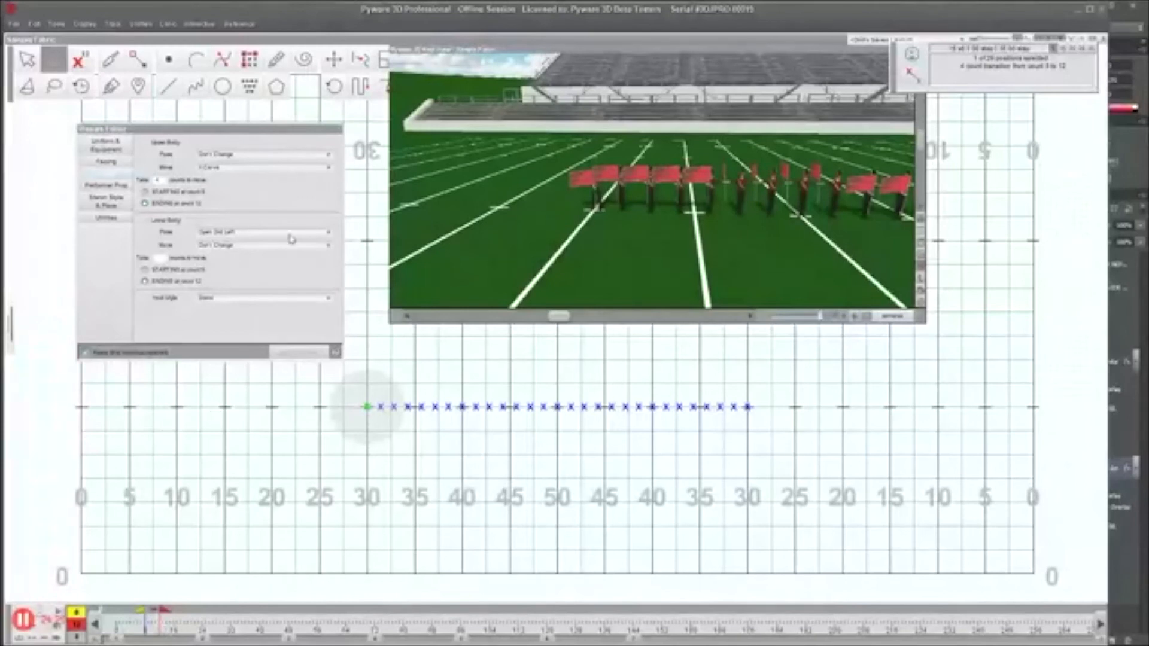
Step: For counts 8-12, apply the lower-body pose Squat Left over 4 counts to the first performer, and play it back from count 0
{"action": "left_click", "coordinate": [254, 233]}
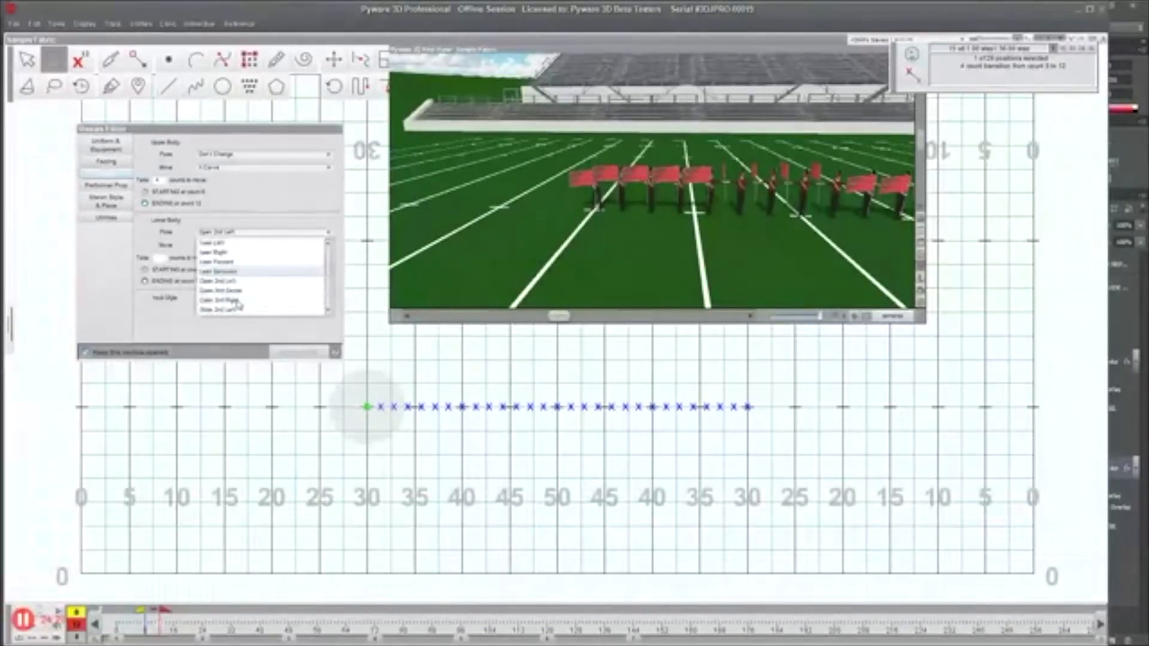
{"action": "scroll", "coordinate": [242, 304], "scroll_direction": "down", "scroll_amount": 1}
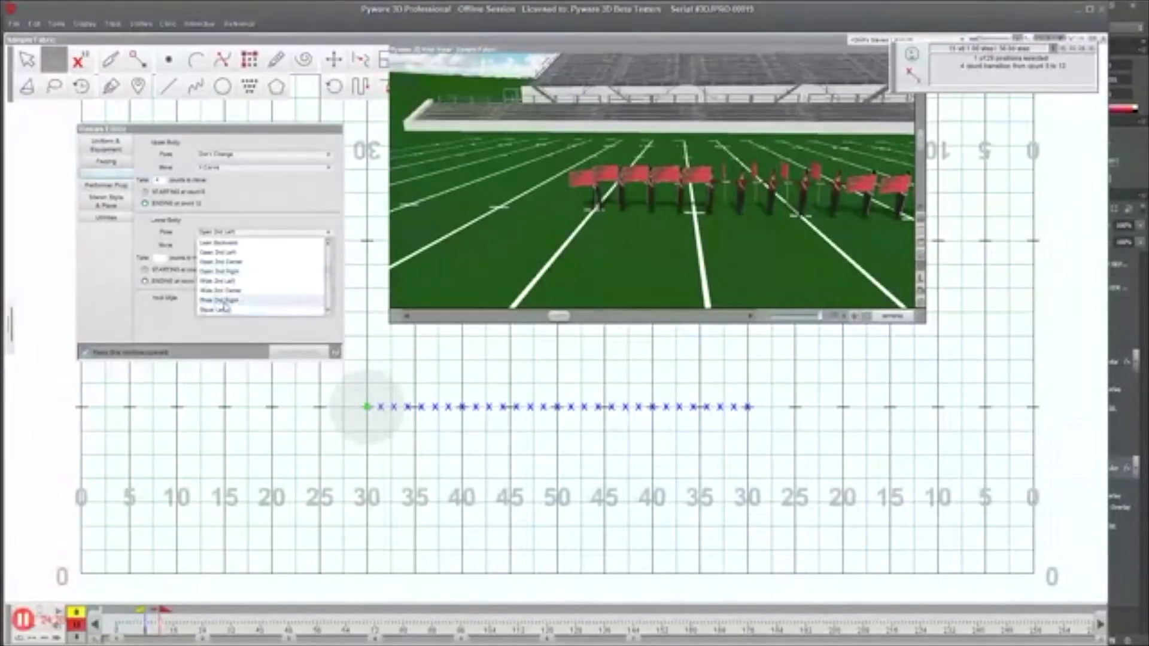
{"action": "left_click", "coordinate": [234, 311]}
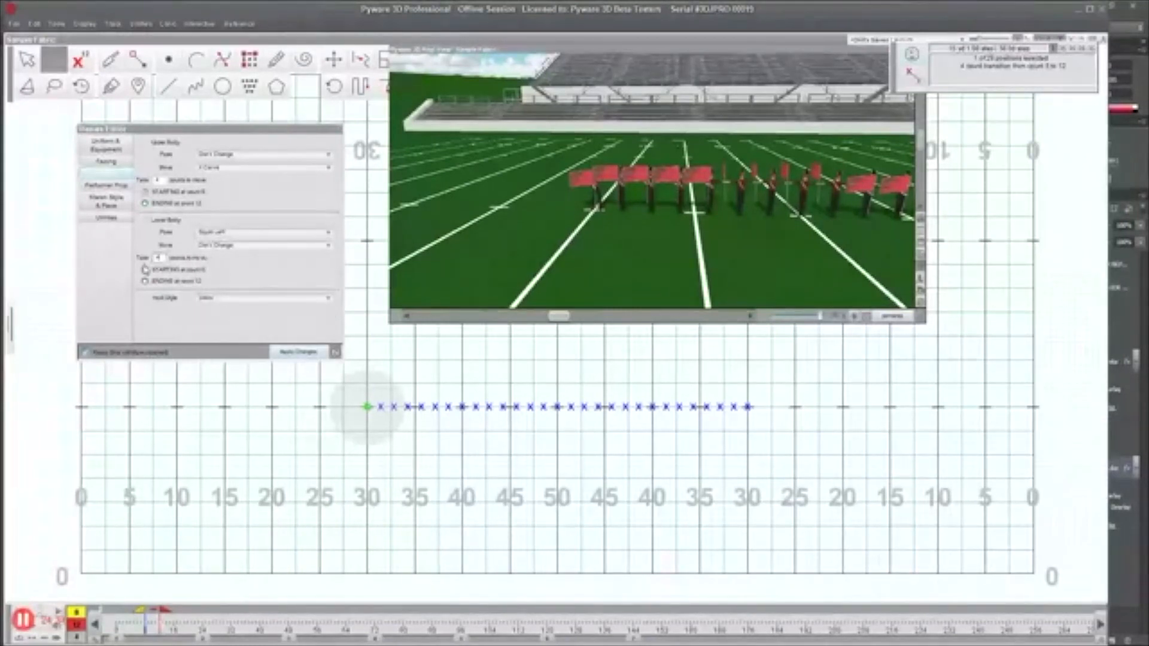
{"action": "left_click", "coordinate": [299, 354]}
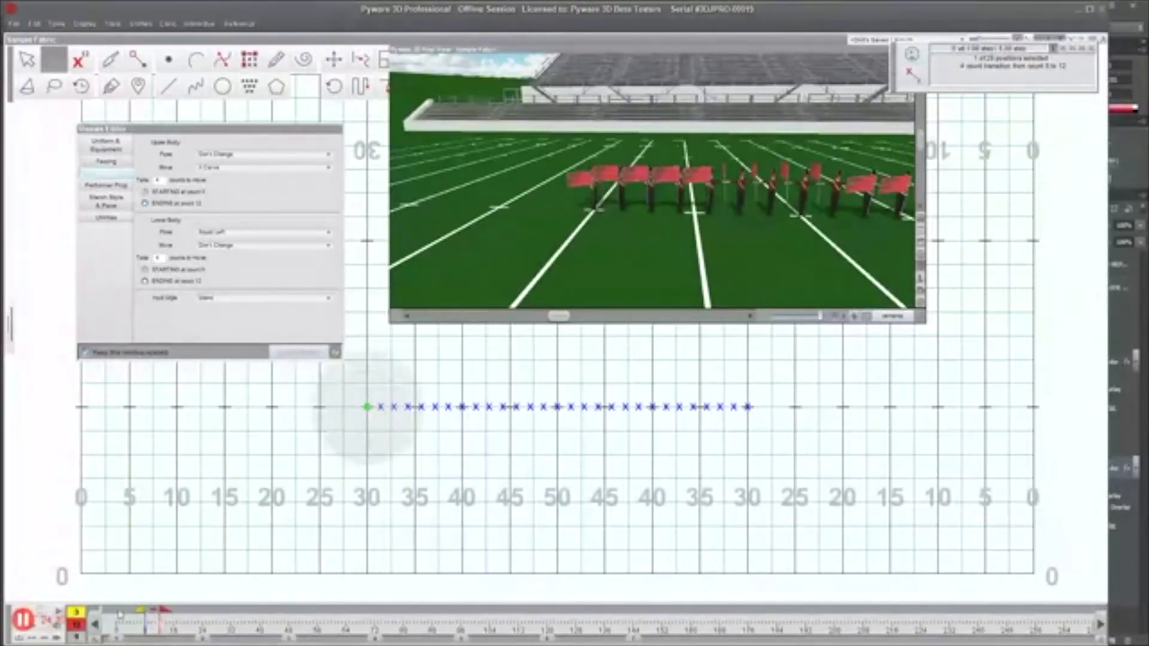
{"action": "left_click_drag", "start_coordinate": [142, 610], "coordinate": [102, 614]}
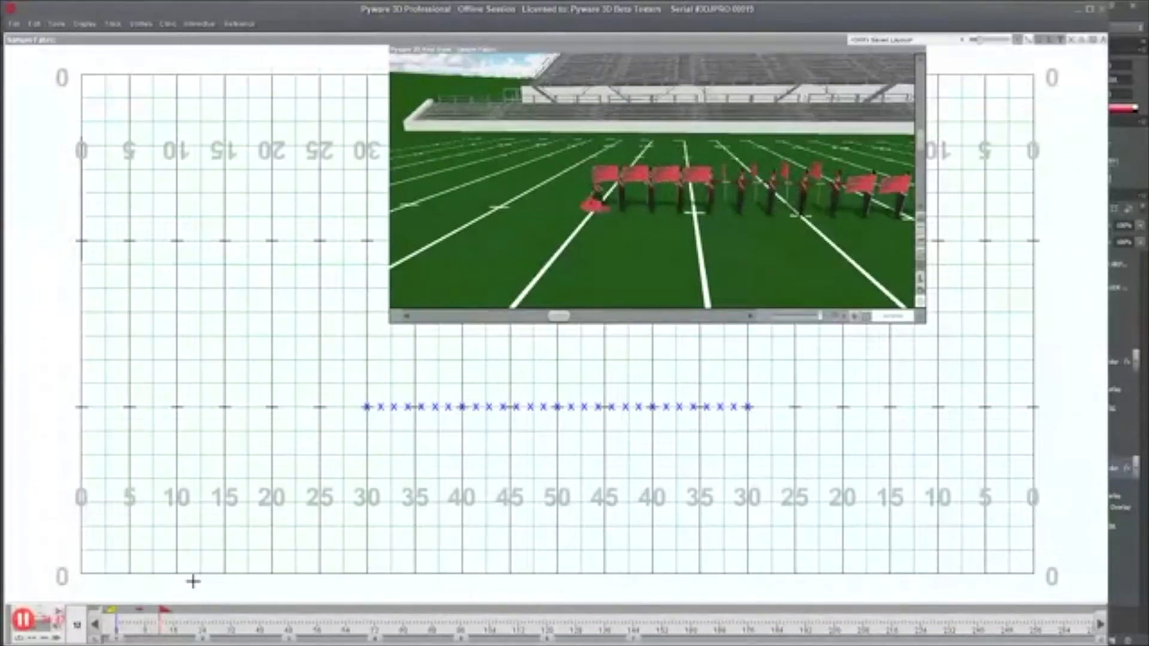
Step: For counts 16-20, apply the lower-body pose Power Stance Left to the first performer, taking 4 counts to move
{"action": "mouse_move", "coordinate": [162, 611]}
{"action": "left_mouse_down"}
{"action": "mouse_move", "coordinate": [173, 626]}
{"action": "mouse_move", "coordinate": [171, 613]}
{"action": "mouse_move", "coordinate": [191, 617]}
{"action": "left_mouse_up"}
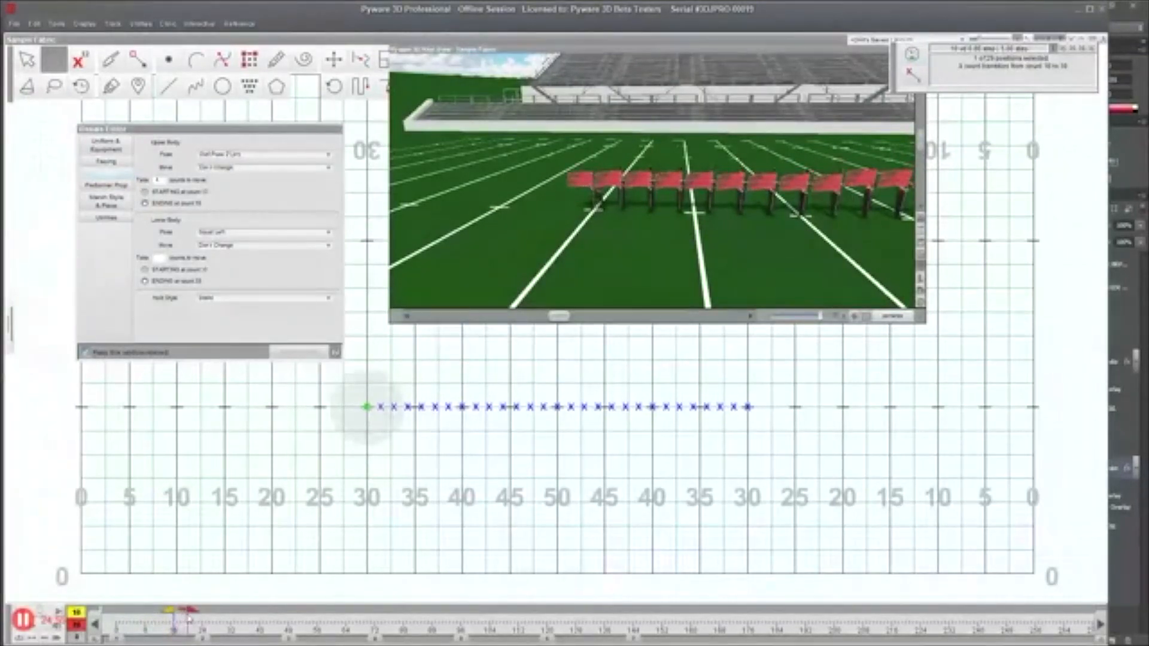
{"action": "left_click", "coordinate": [236, 233]}
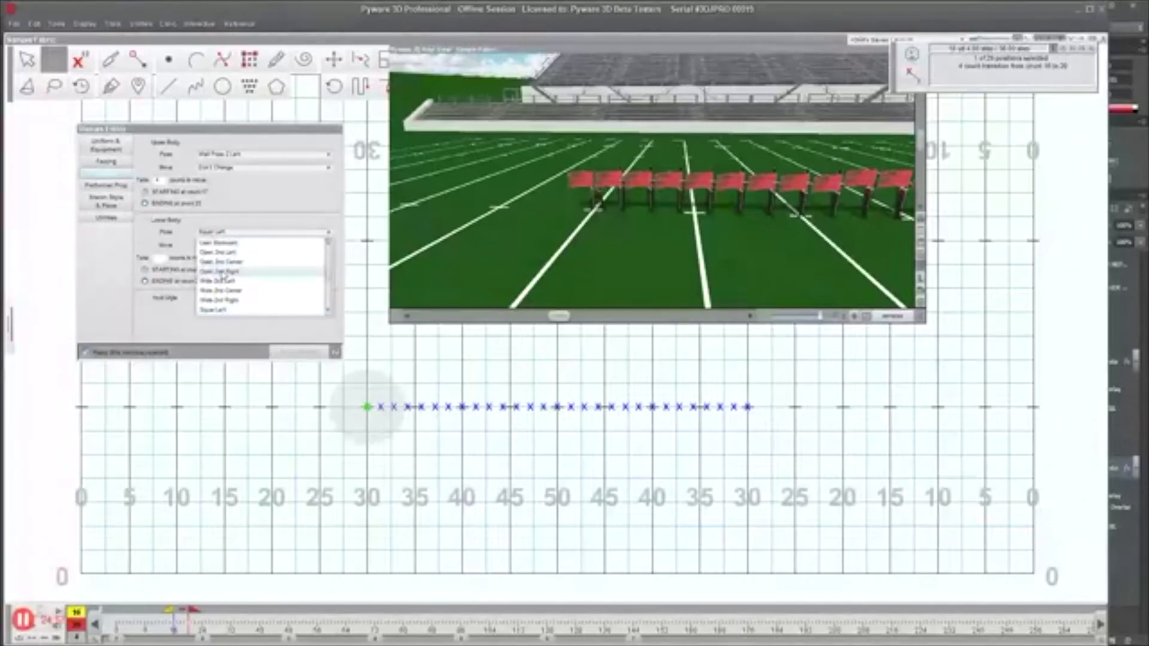
{"action": "scroll", "coordinate": [224, 281], "scroll_direction": "down", "scroll_amount": 2}
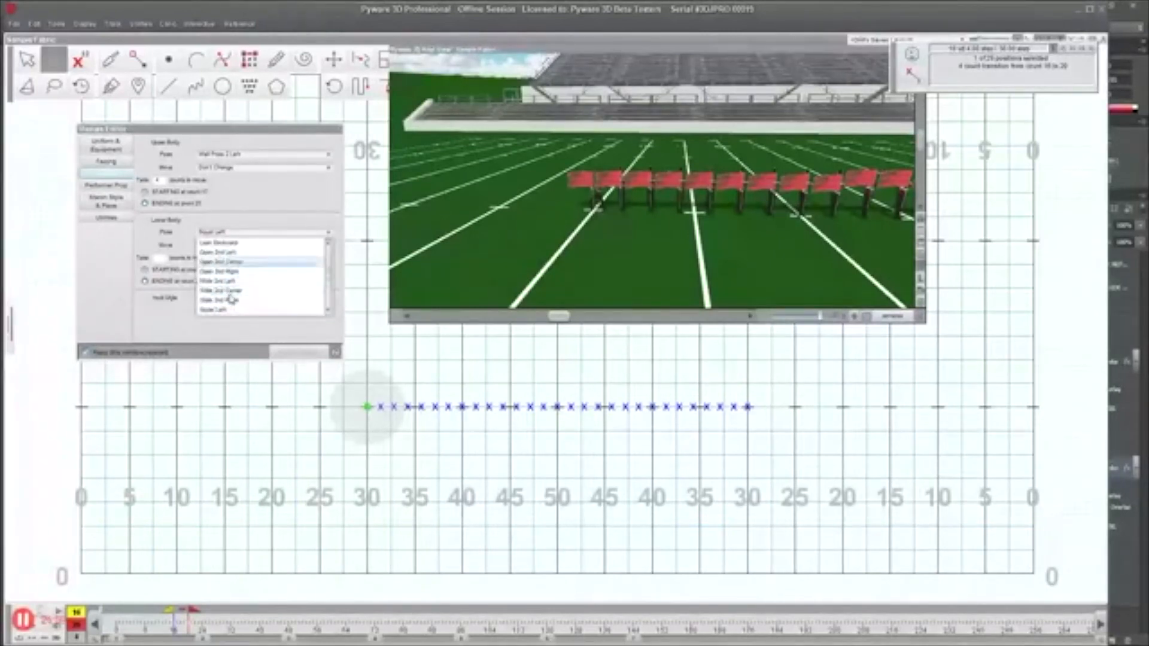
{"action": "scroll", "coordinate": [232, 299], "scroll_direction": "down", "scroll_amount": 4}
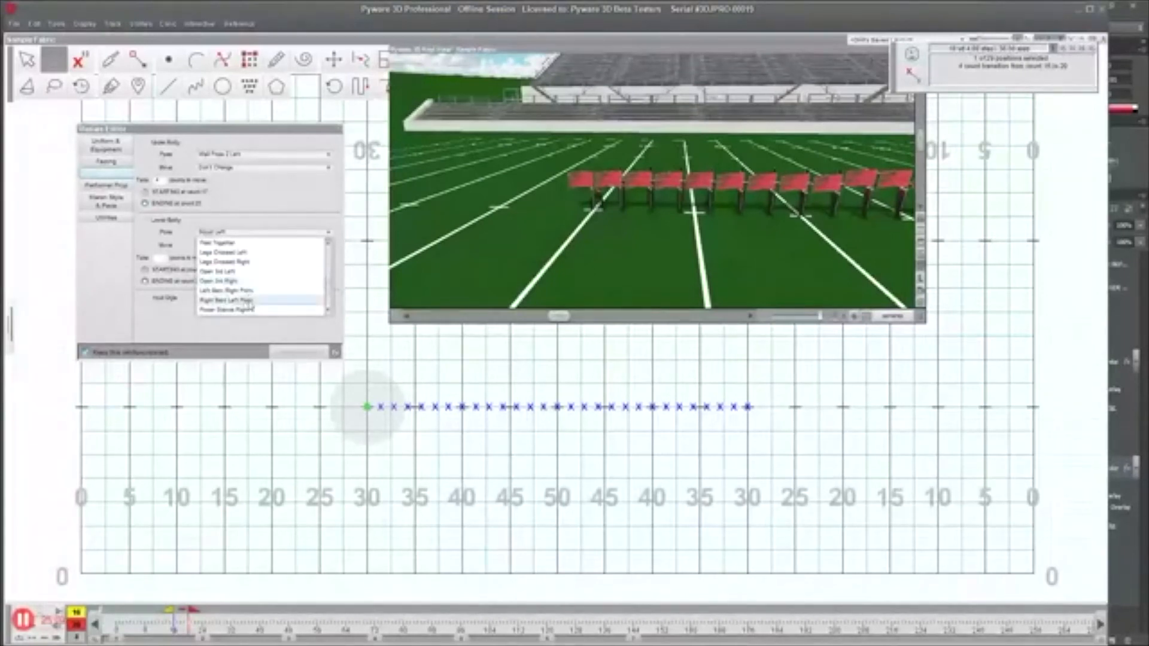
{"action": "scroll", "coordinate": [242, 290], "scroll_direction": "down", "scroll_amount": 1}
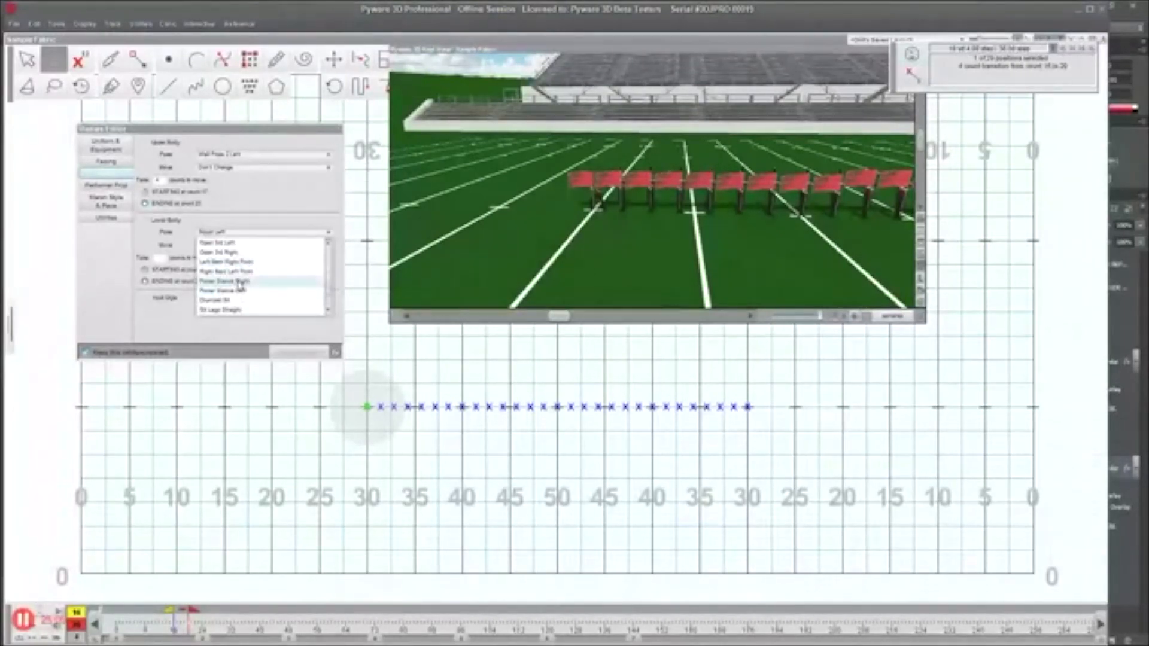
{"action": "left_click", "coordinate": [240, 290]}
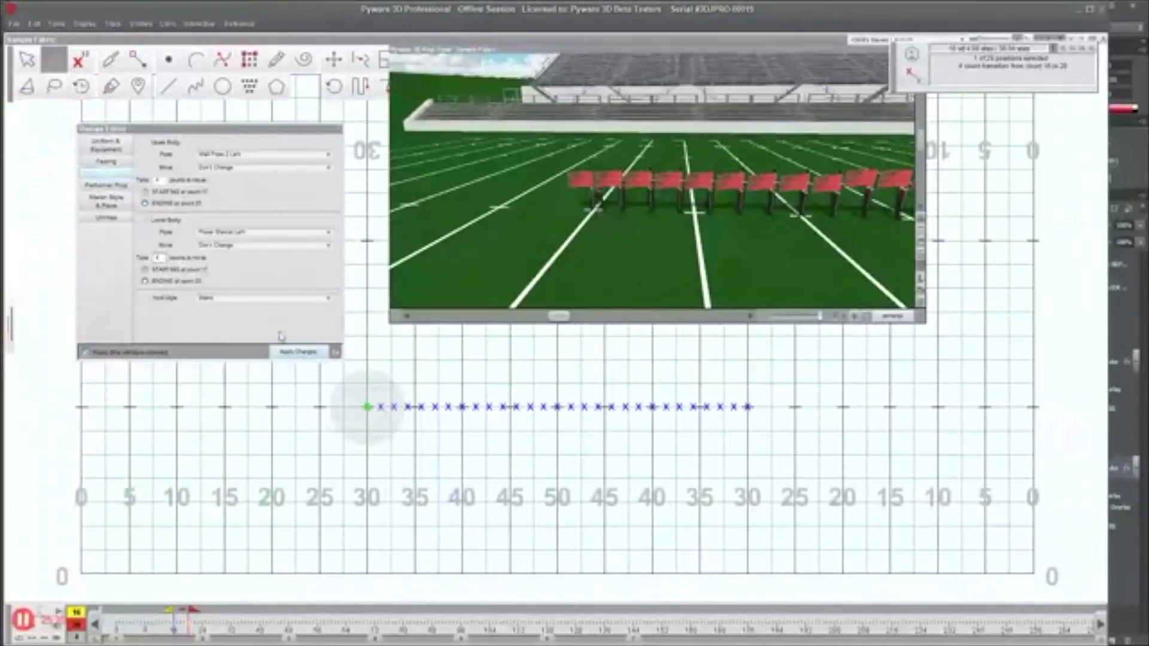
{"action": "left_click", "coordinate": [298, 353]}
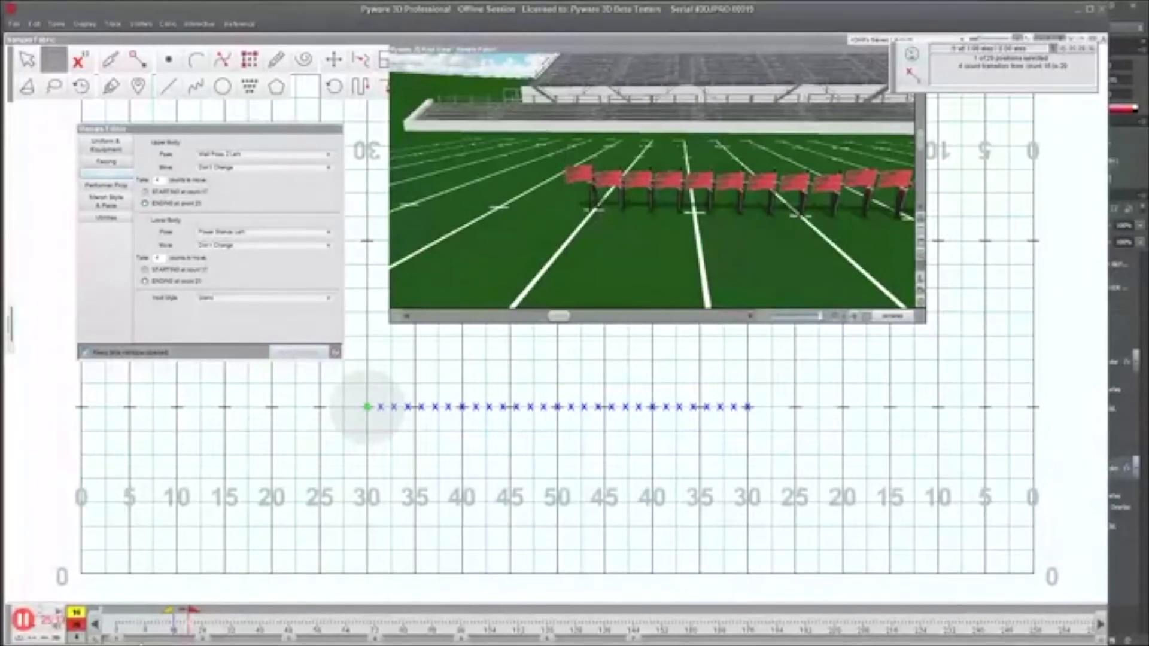
Step: For counts 20-24, apply the lower-body pose Stand to the first performer over 4 counts, and play back counts 0-24
{"action": "left_click_drag", "start_coordinate": [170, 615], "coordinate": [189, 621]}
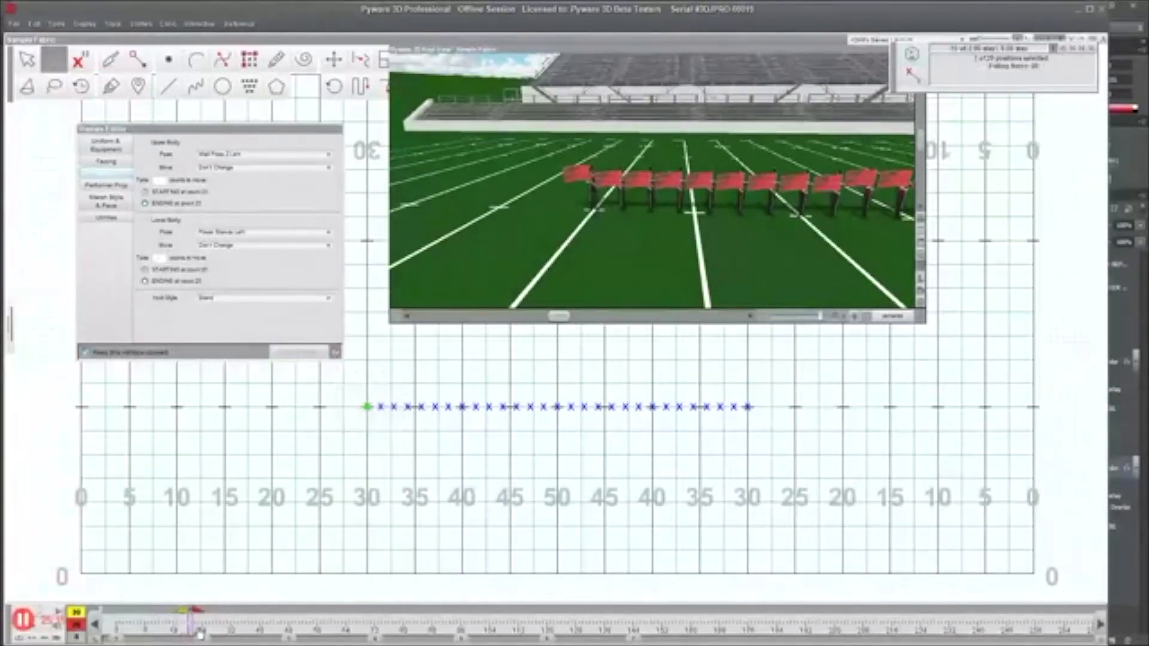
{"action": "left_click", "coordinate": [202, 636]}
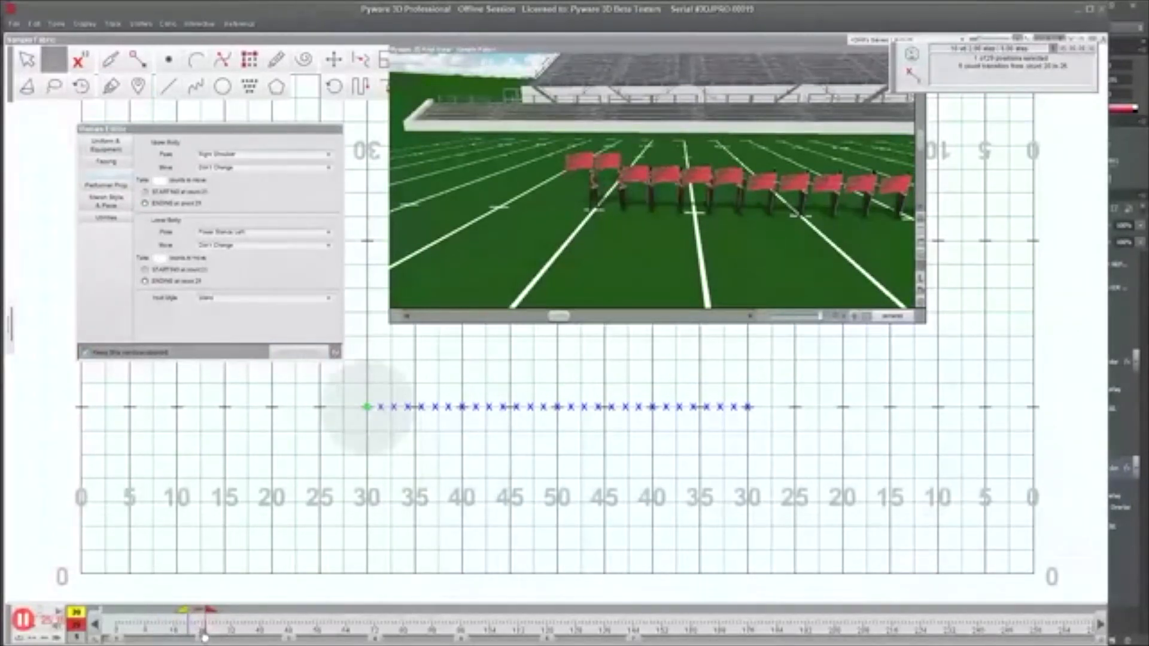
{"action": "left_click", "coordinate": [245, 234]}
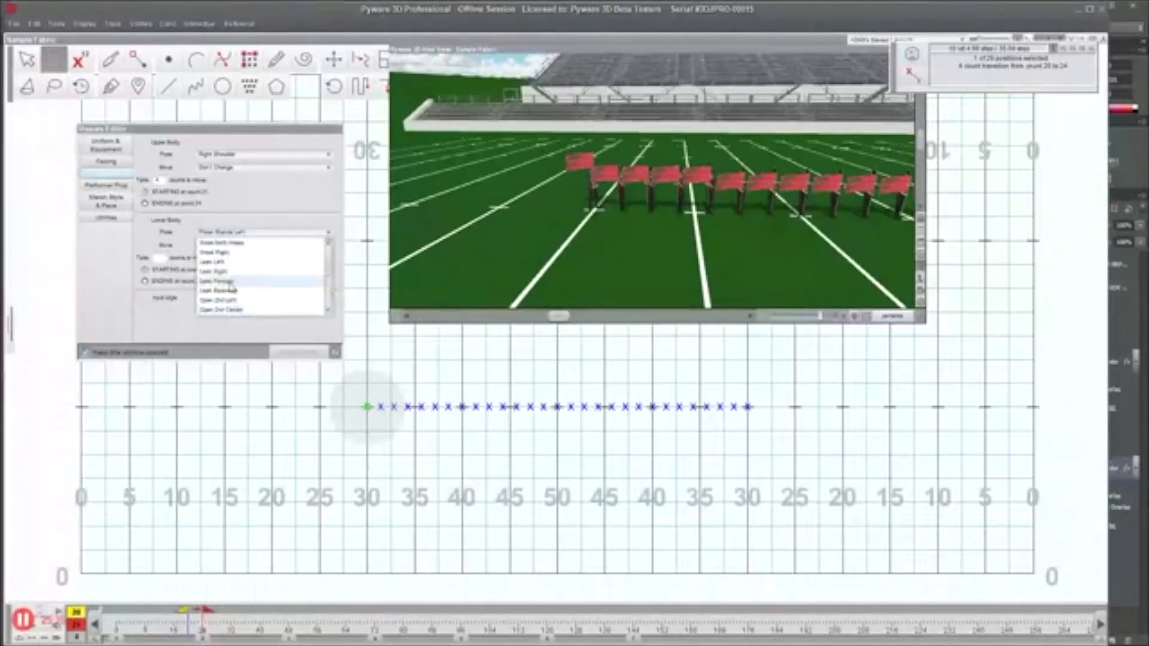
{"action": "left_click", "coordinate": [219, 253]}
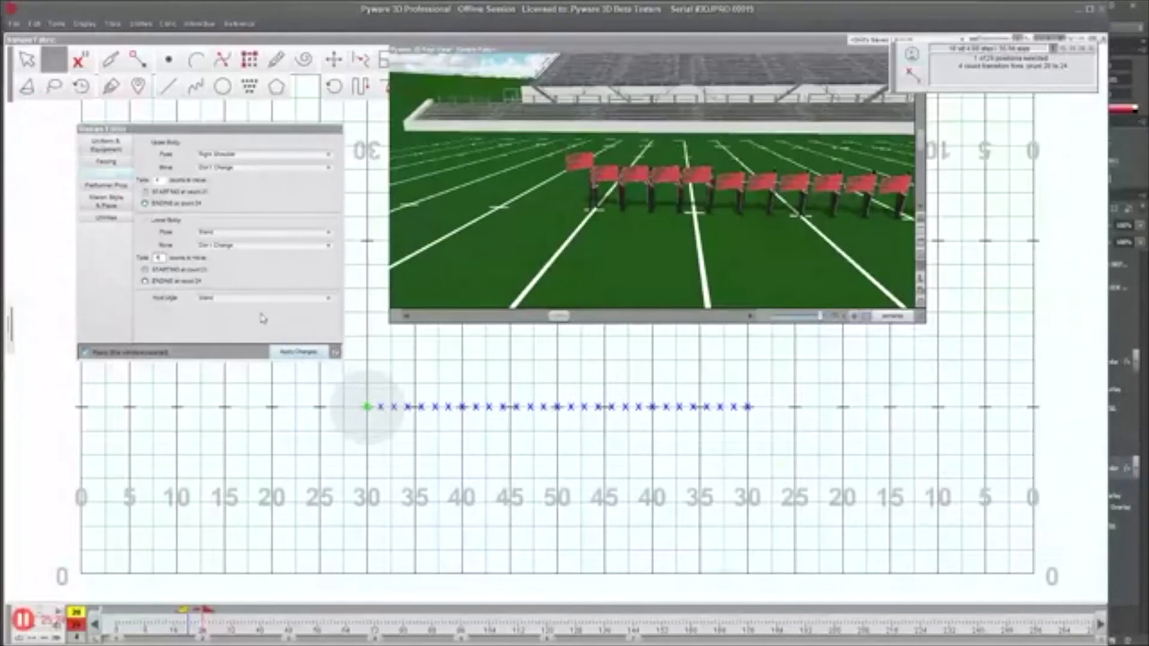
{"action": "left_click", "coordinate": [297, 353]}
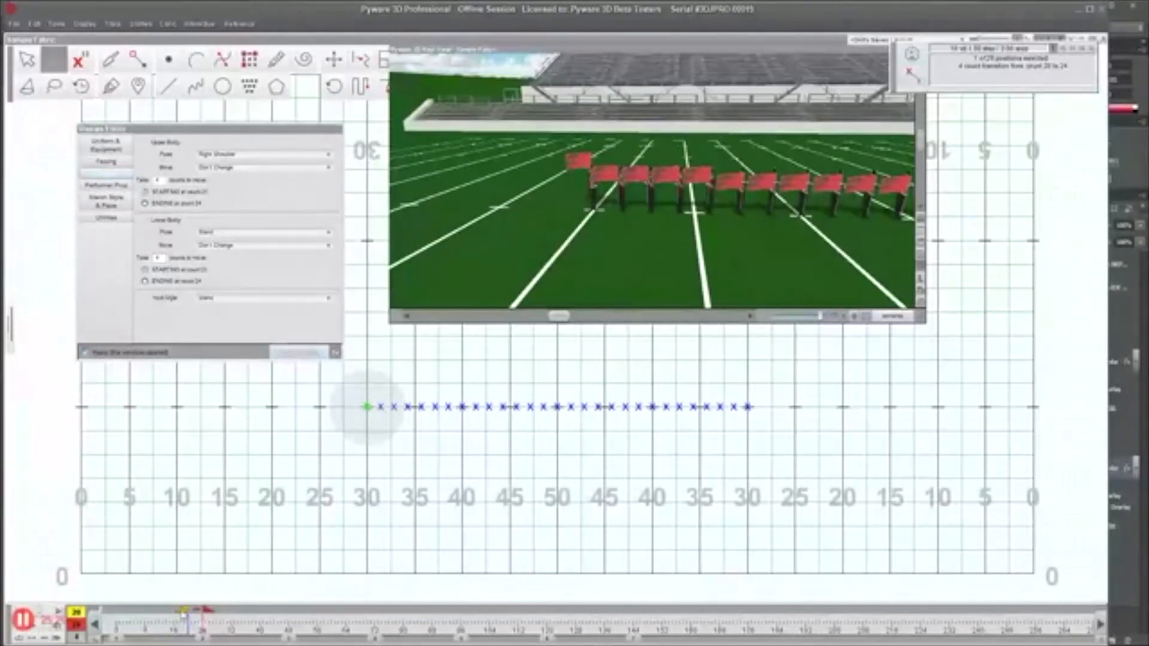
{"action": "left_click", "coordinate": [367, 408]}
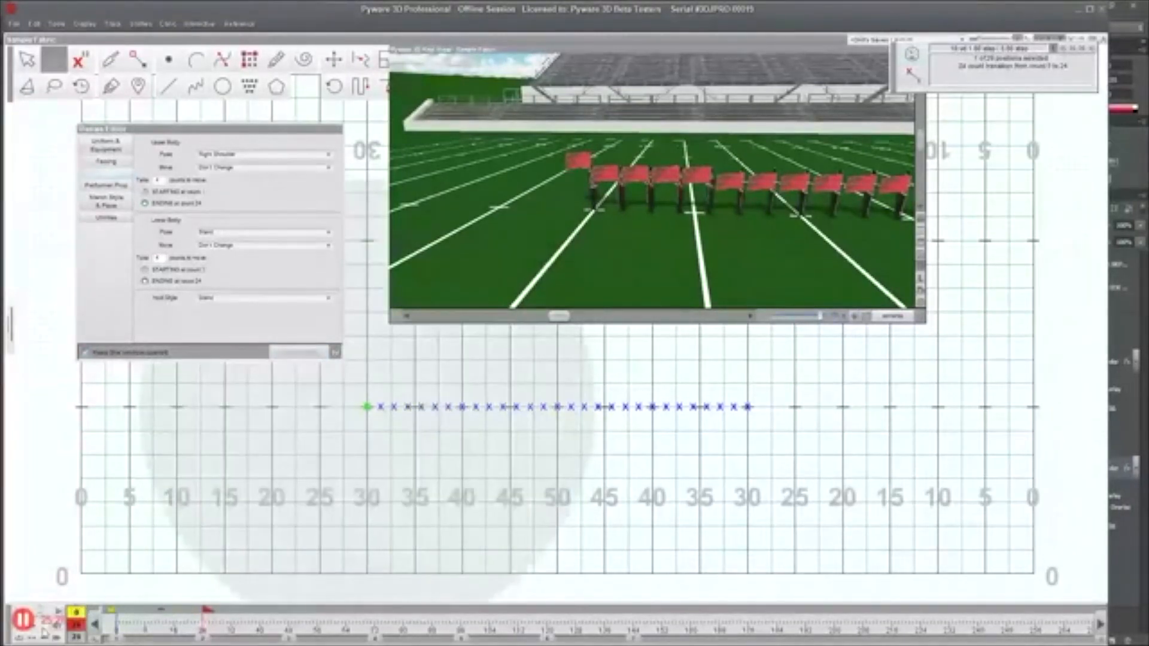
{"action": "left_click", "coordinate": [45, 632]}
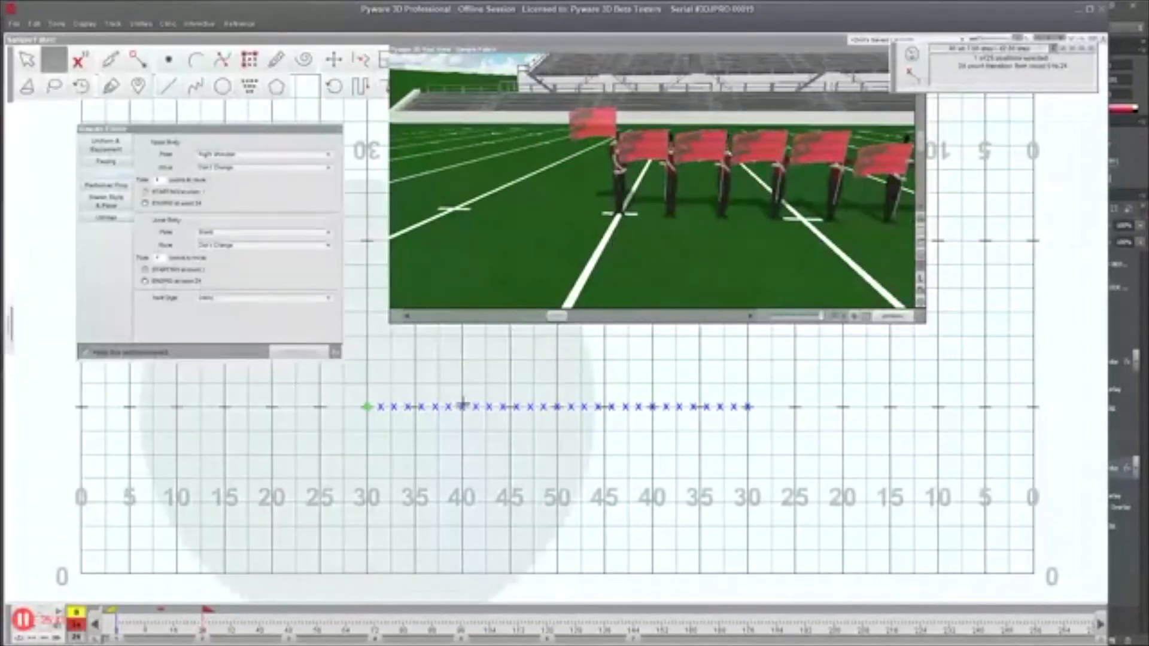
Step: Copy the first performer's visuals for counts 0-24
{"action": "mouse_move", "coordinate": [352, 403]}
{"action": "left_mouse_down"}
{"action": "mouse_move", "coordinate": [377, 424]}
{"action": "mouse_move", "coordinate": [357, 393]}
{"action": "mouse_move", "coordinate": [371, 415]}
{"action": "left_mouse_up"}
{"action": "left_click", "coordinate": [55, 63]}
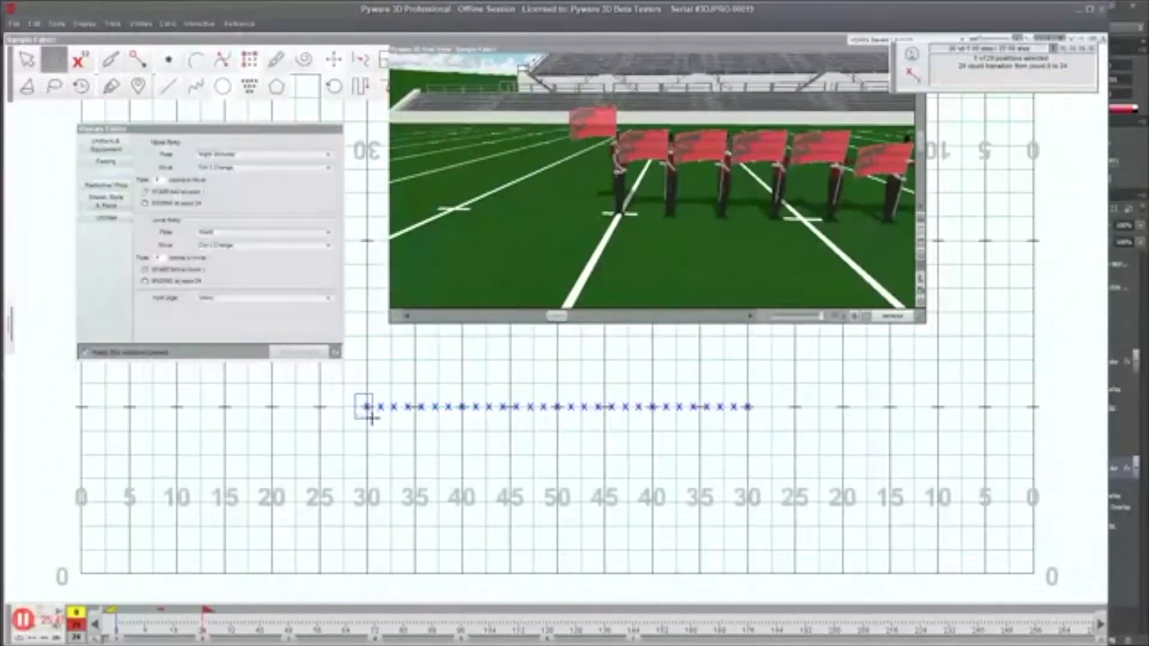
{"action": "left_click", "coordinate": [43, 25]}
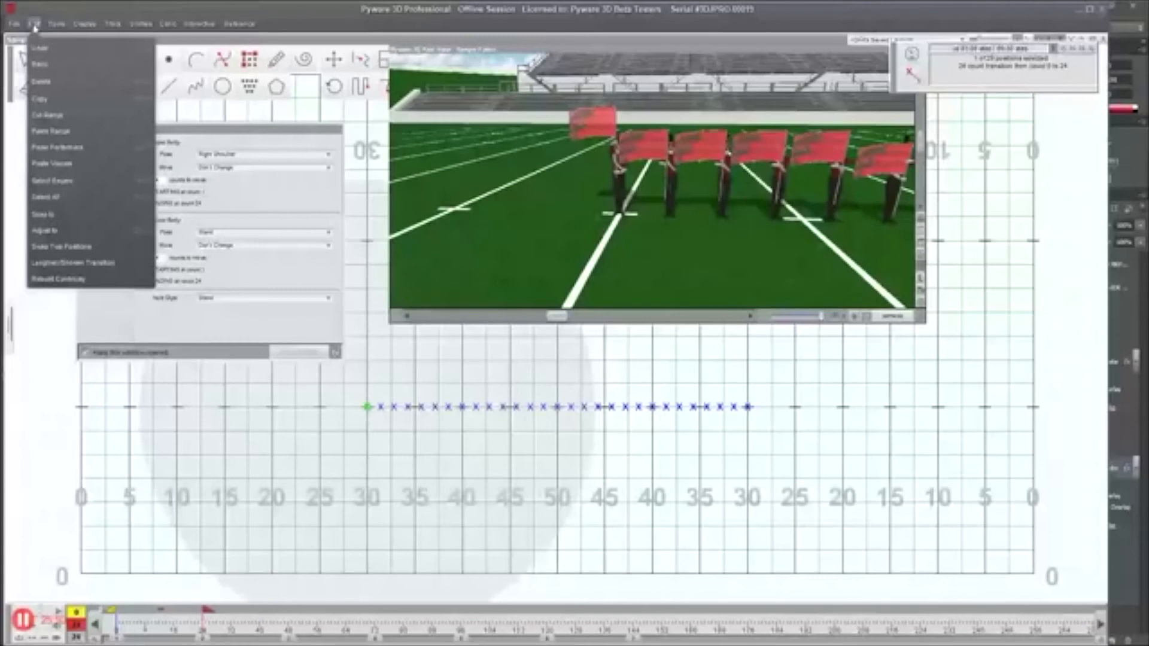
{"action": "left_click", "coordinate": [58, 148]}
Step: Select the whole line of performers and save the copied visual from the paste options as a preset named "24 count Guard upper and lower"
{"action": "left_click_drag", "start_coordinate": [354, 267], "coordinate": [92, 391]}
{"action": "left_click_drag", "start_coordinate": [346, 385], "coordinate": [793, 442]}
{"action": "left_click", "coordinate": [34, 24]}
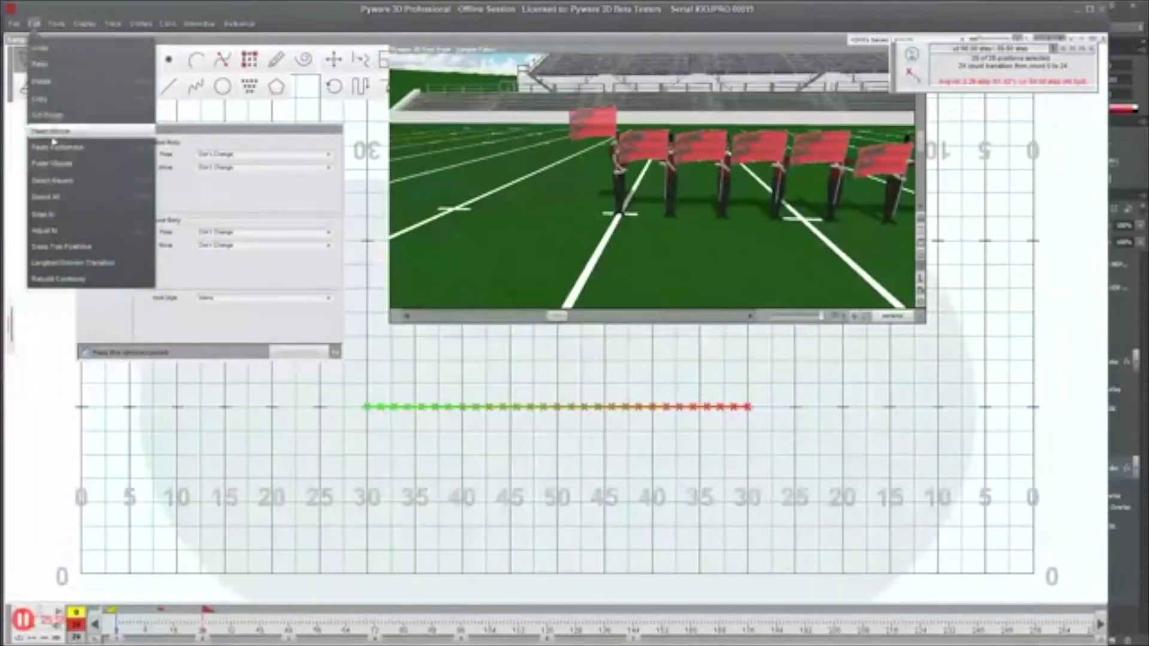
{"action": "left_click", "coordinate": [57, 148]}
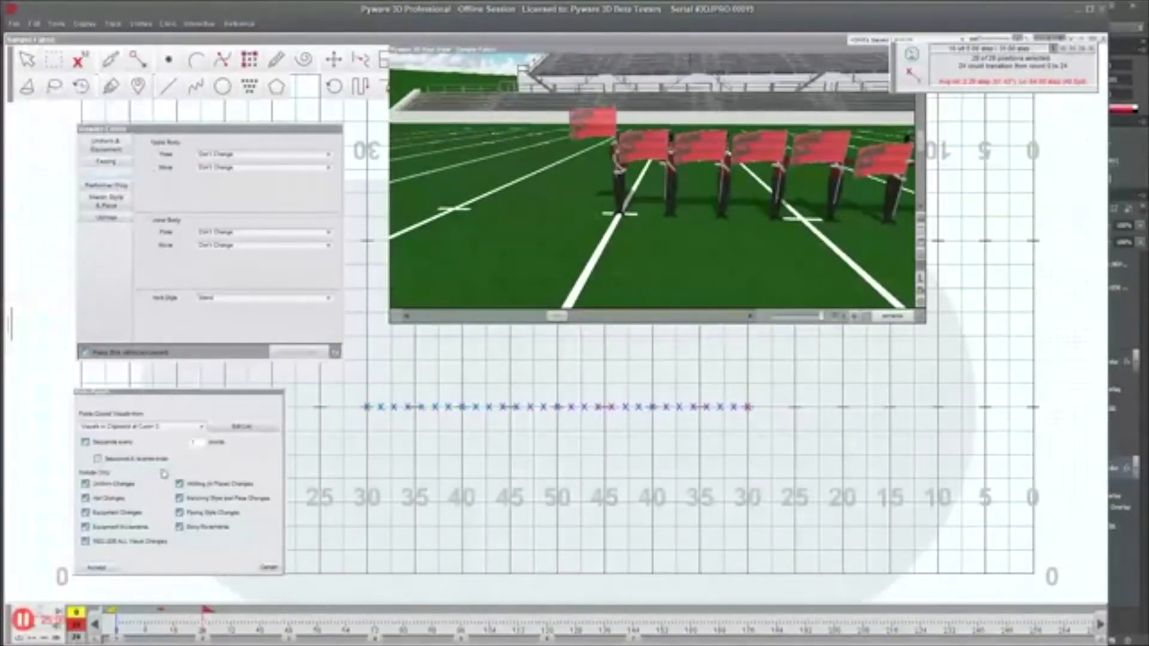
{"action": "left_click", "coordinate": [242, 426]}
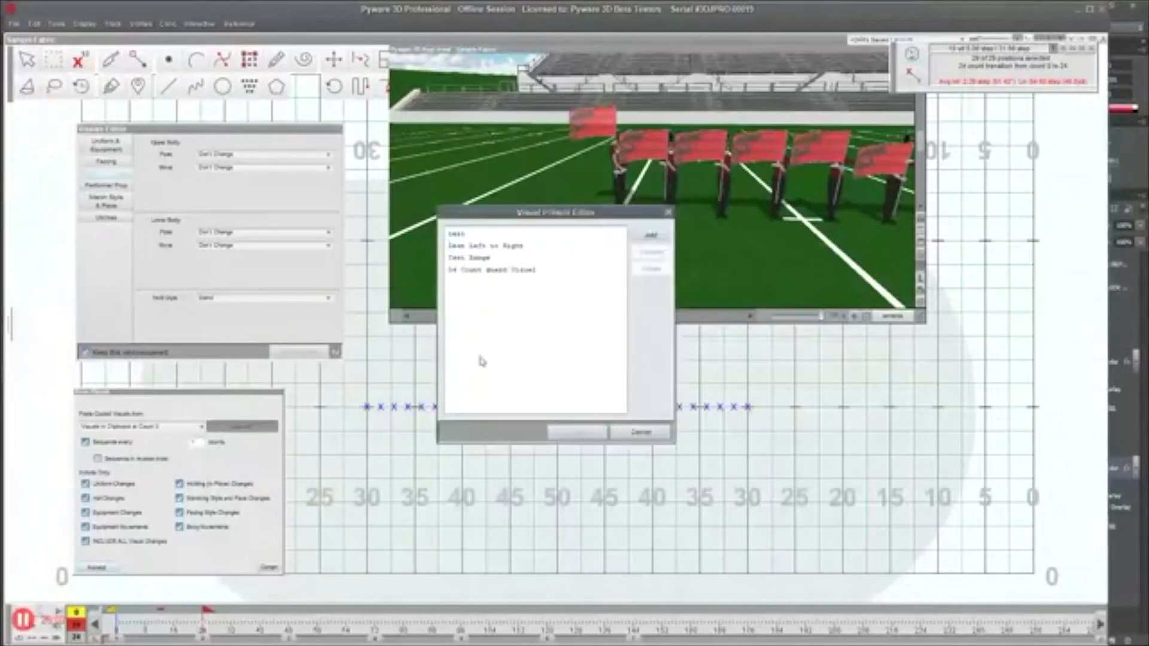
{"action": "left_click", "coordinate": [652, 235]}
{"action": "type", "text": "24 count"}
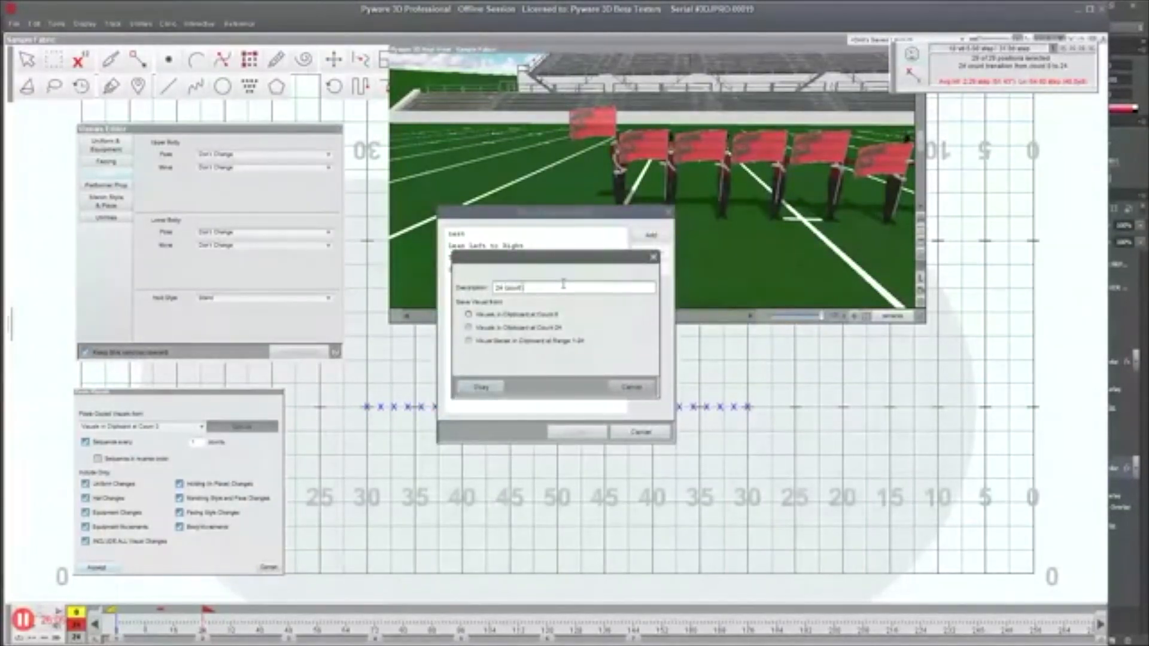
{"action": "type", "text": " Guard upper and lower"}
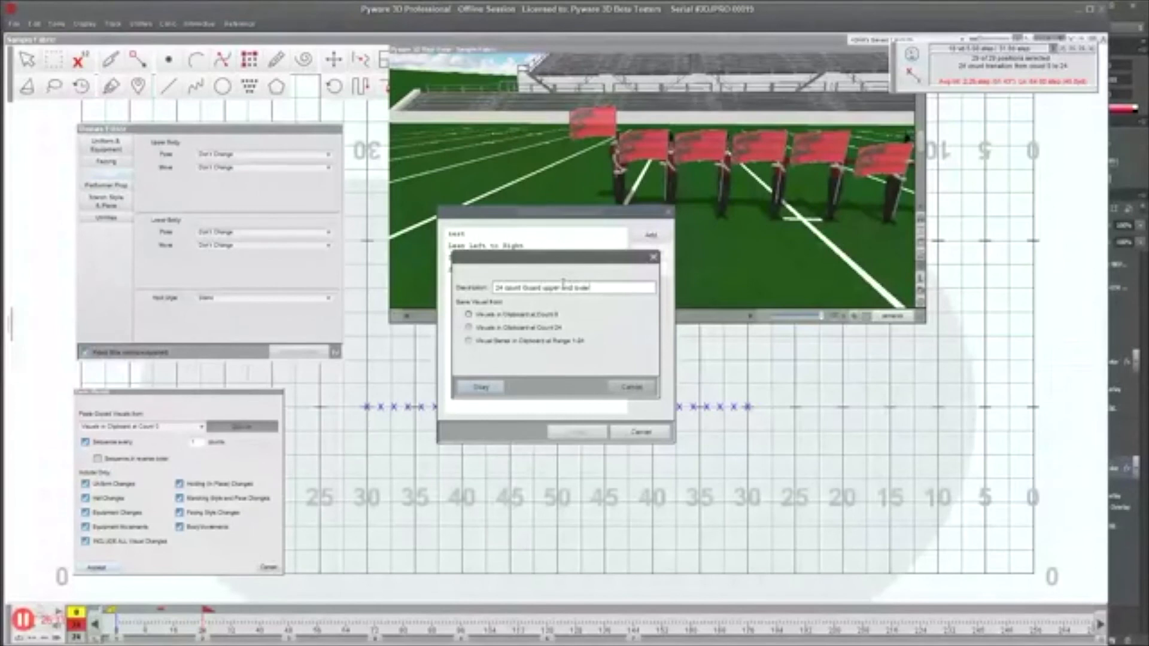
{"action": "left_click", "coordinate": [481, 388]}
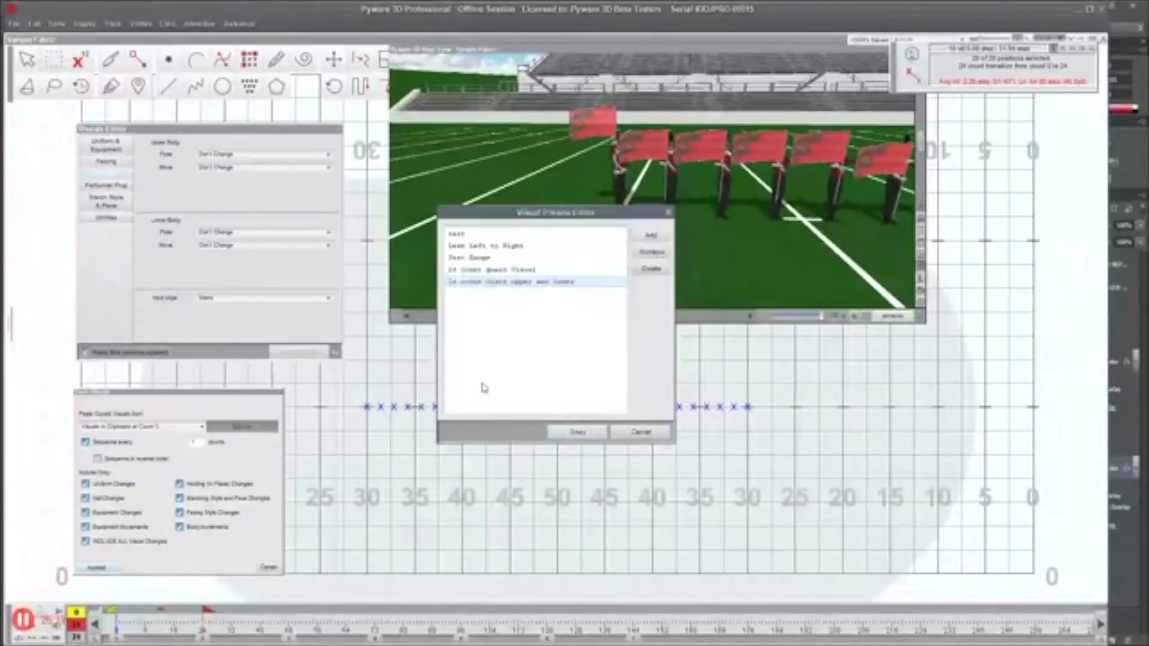
{"action": "left_click", "coordinate": [586, 430]}
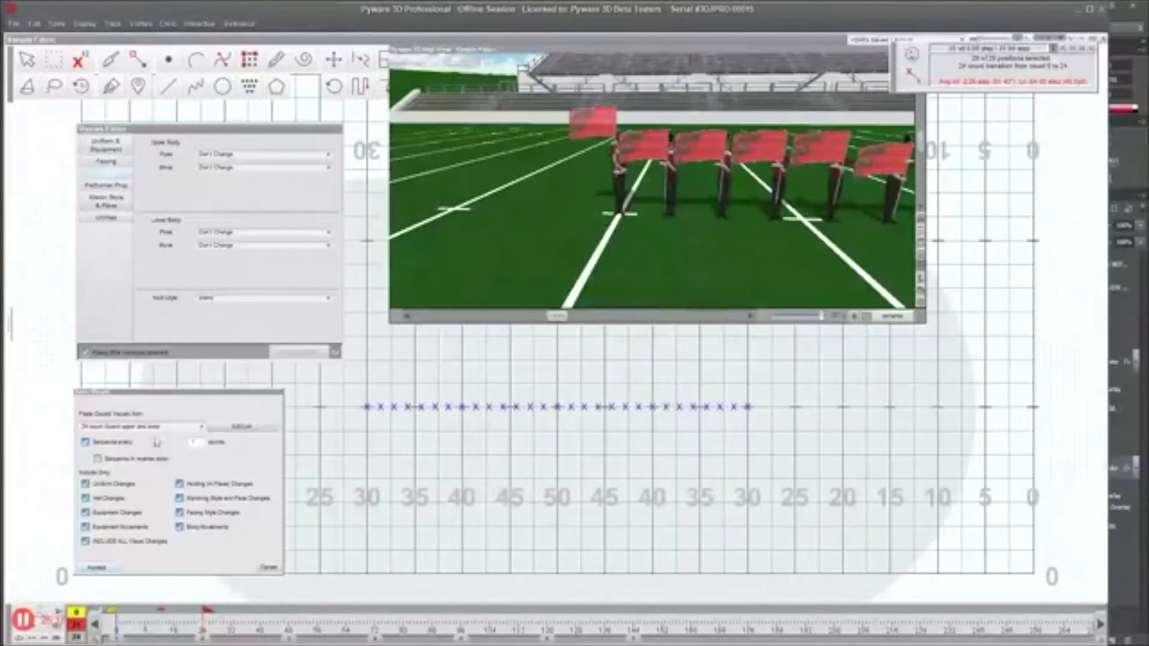
Step: Paste the "24 count Guard upper and lower" preset onto all performers, sequenced every 1 count and including all visual changes
{"action": "left_click", "coordinate": [151, 429]}
{"action": "left_click", "coordinate": [139, 506]}
{"action": "left_click", "coordinate": [98, 568]}
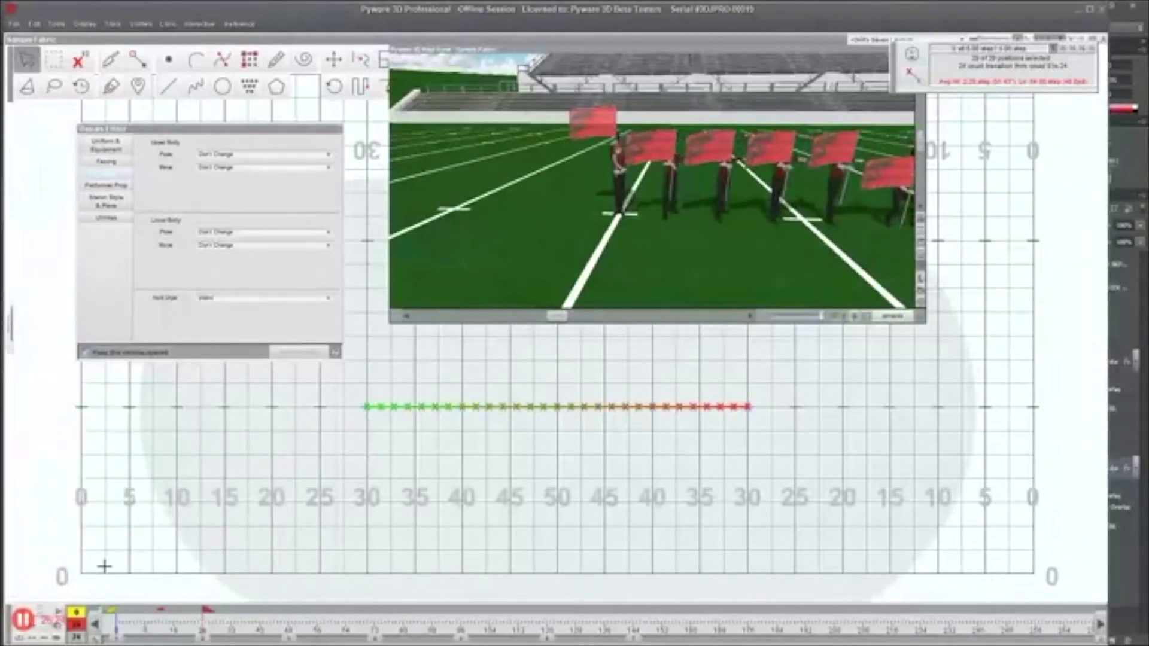
Step: Play back the pasted visual over counts 0-24 and examine the performers in the 3D view
{"action": "left_click", "coordinate": [45, 631]}
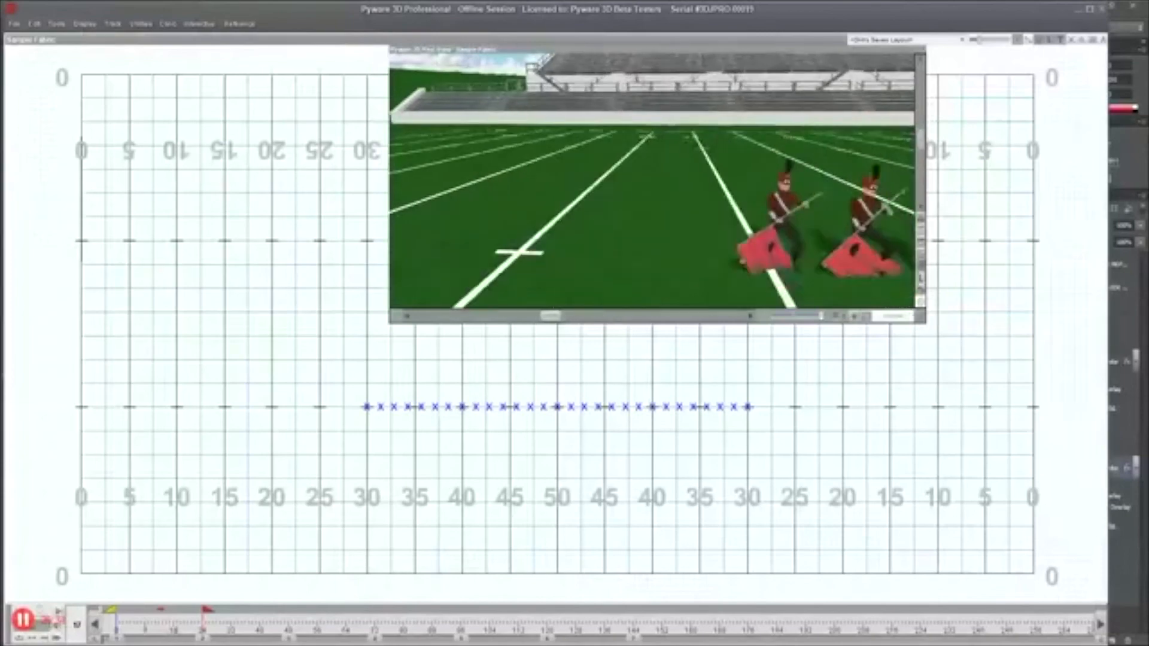
{"action": "scroll", "coordinate": [840, 265], "scroll_direction": "down", "scroll_amount": 5}
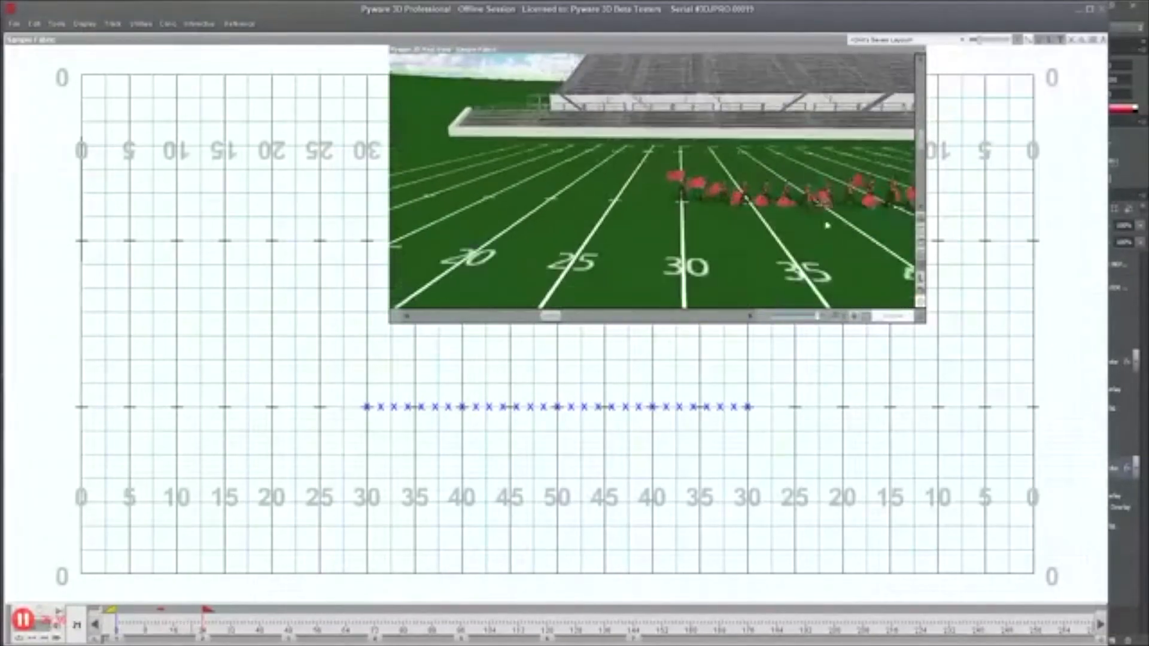
{"action": "mouse_move", "coordinate": [872, 251]}
{"action": "left_mouse_down"}
{"action": "mouse_move", "coordinate": [895, 281]}
{"action": "mouse_move", "coordinate": [873, 252]}
{"action": "left_mouse_up"}
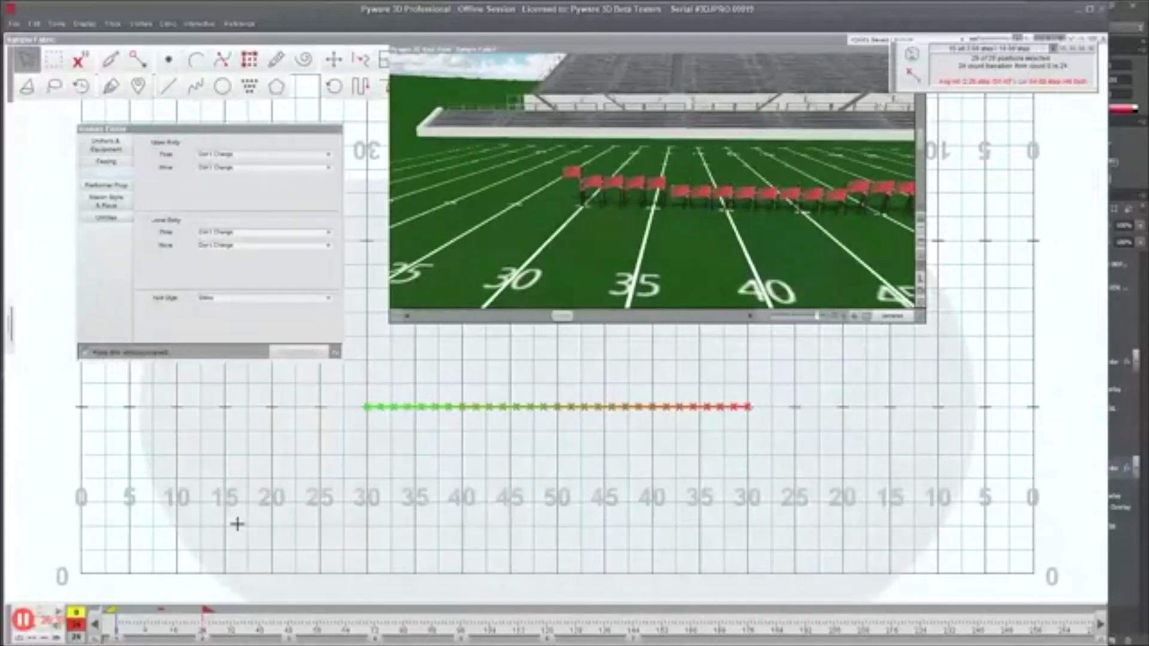
Step: Extend the ending count to 72, play back the sequenced visual, and enlarge the 3D view to show the whole line
{"action": "left_click_drag", "start_coordinate": [207, 613], "coordinate": [374, 640]}
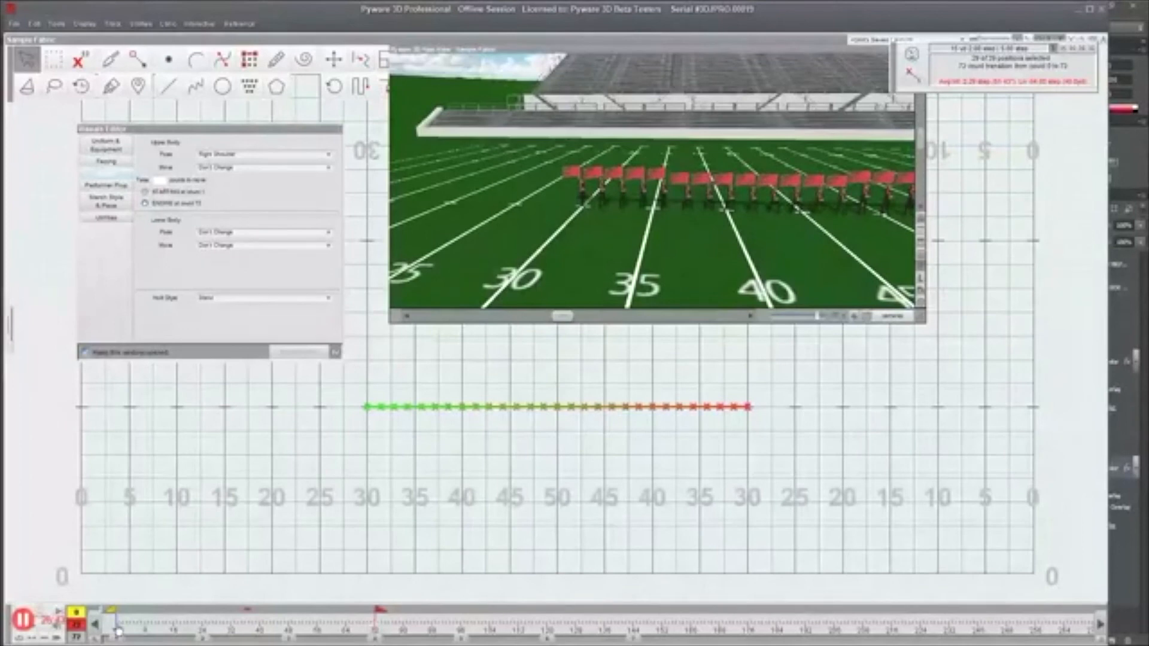
{"action": "left_click", "coordinate": [47, 630]}
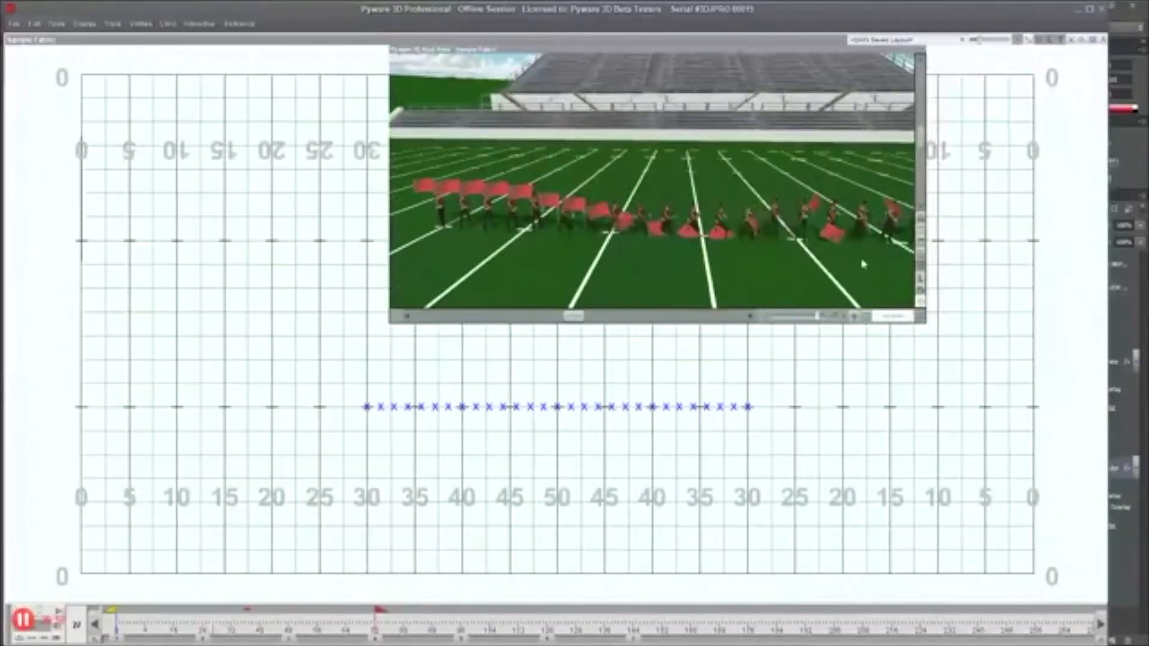
{"action": "left_click_drag", "start_coordinate": [923, 321], "coordinate": [990, 445]}
{"action": "left_click_drag", "start_coordinate": [609, 442], "coordinate": [626, 442]}
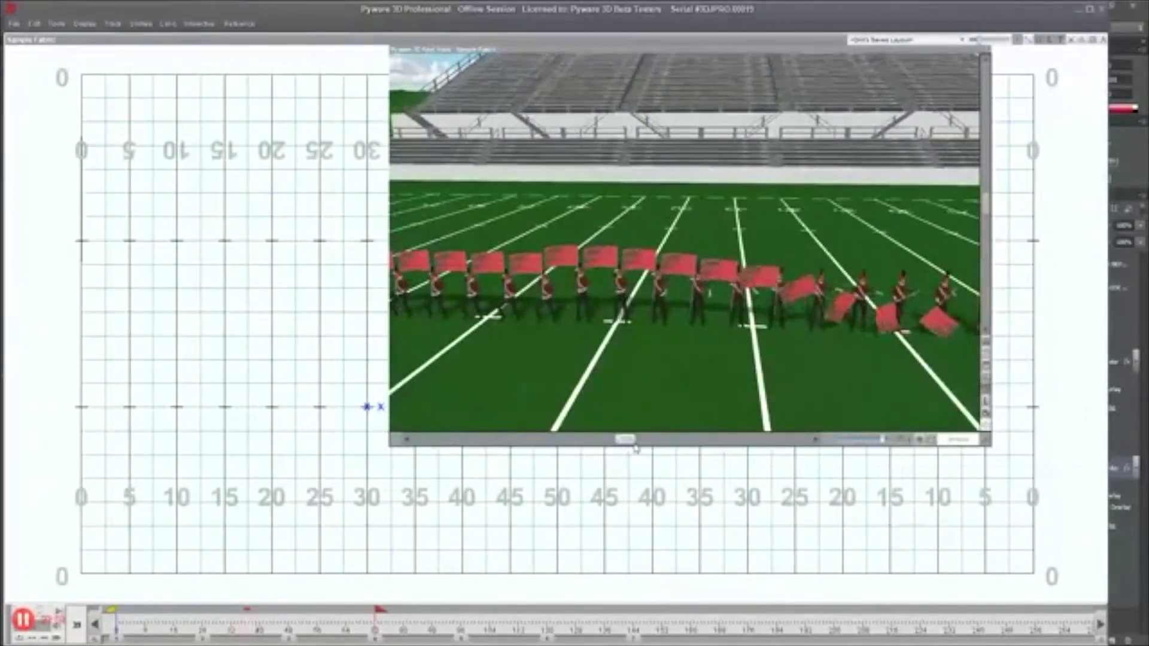
{"action": "scroll", "coordinate": [665, 352], "scroll_direction": "down", "scroll_amount": 3}
{"action": "scroll", "coordinate": [656, 341], "scroll_direction": "down", "scroll_amount": 4}
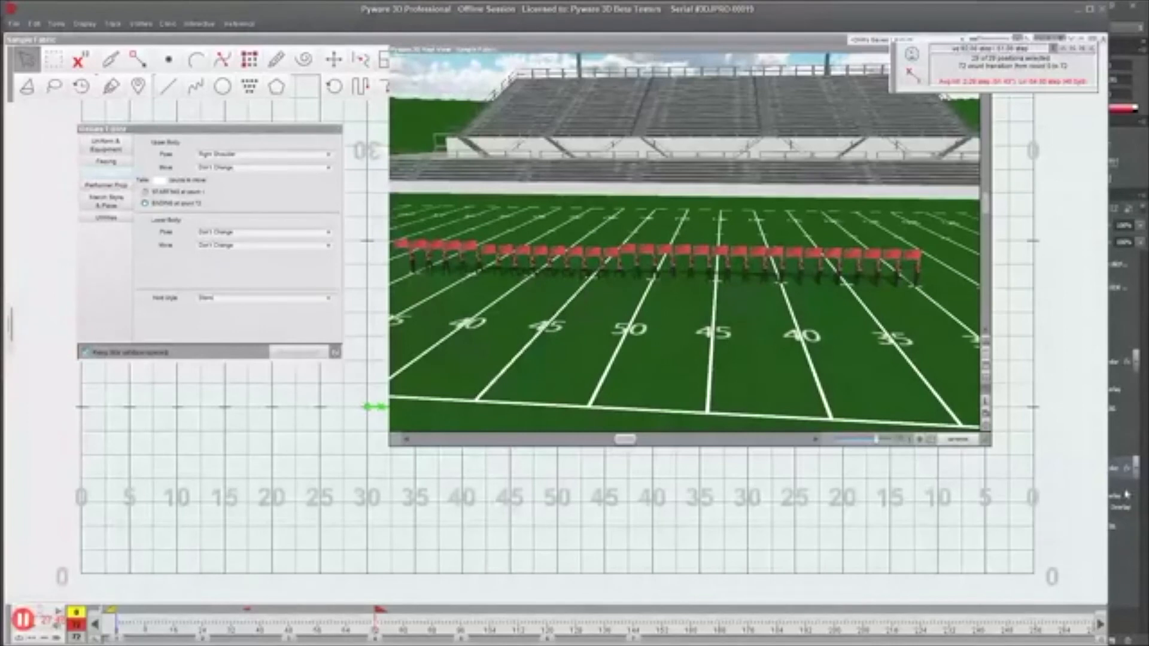
{"action": "left_click", "coordinate": [537, 393]}
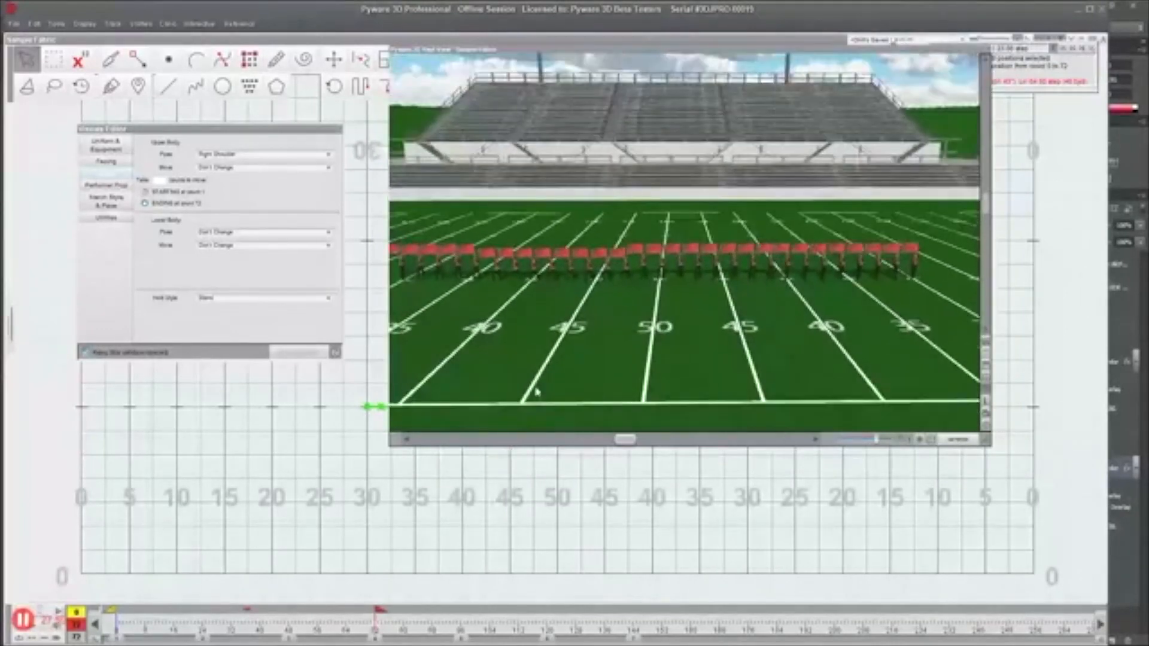